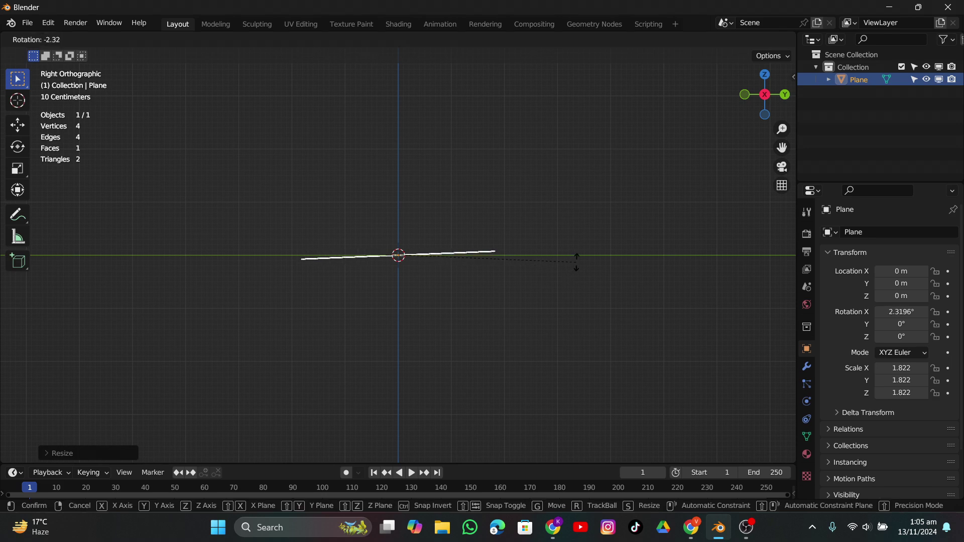
Step: Tilt the plane about 7.57° around the X axis and subdivide its mesh twice
left_click(592, 244)
middle_click_drag(592, 245, 413, 196)
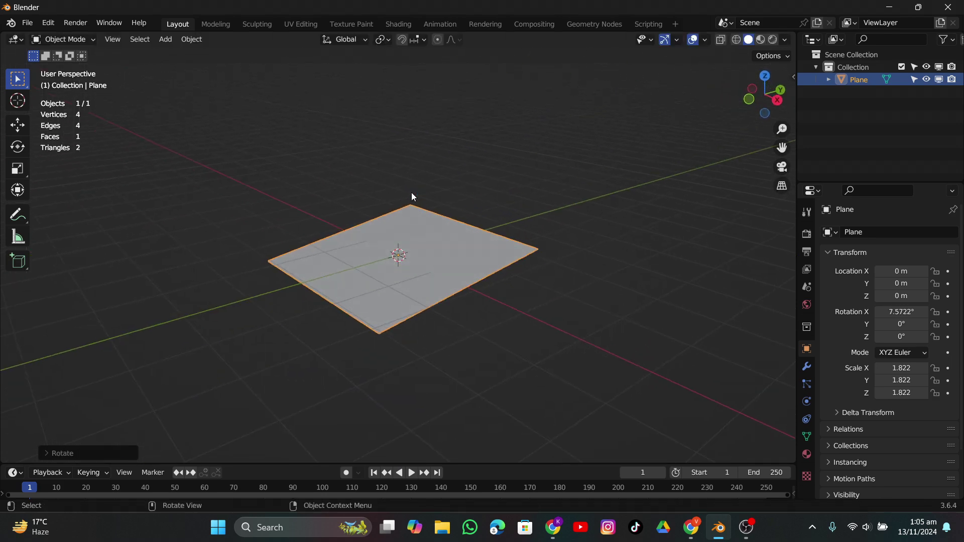
key("Tab")
right_click(412, 194)
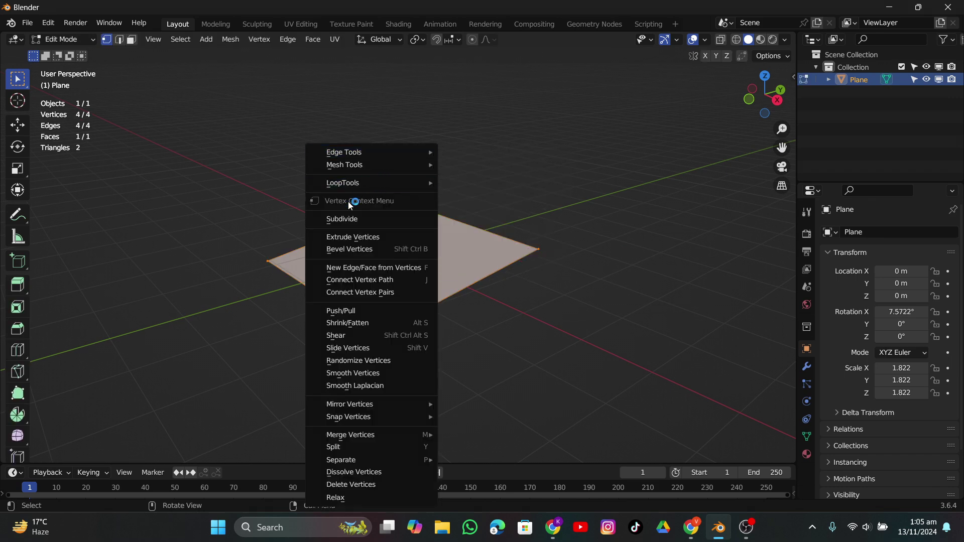
left_click(385, 219)
right_click(387, 221)
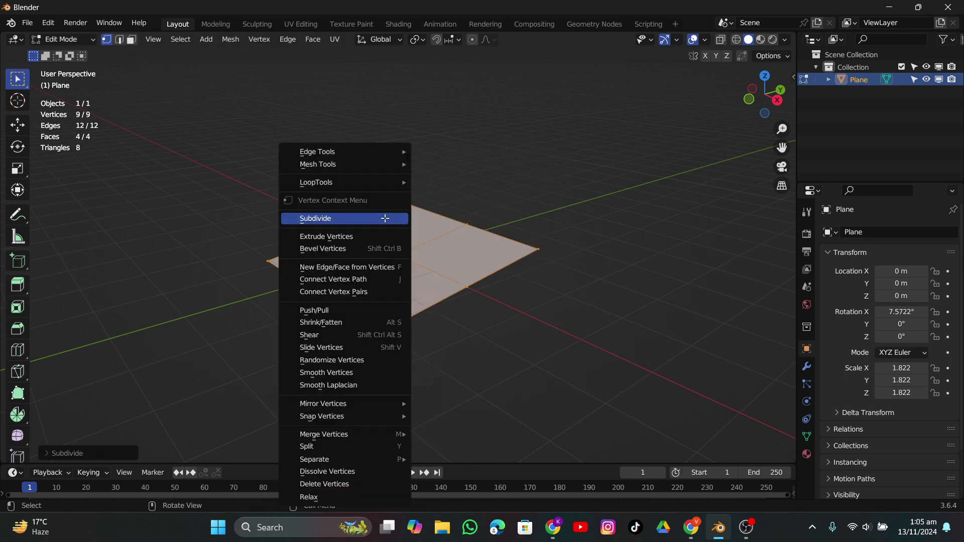
left_click(387, 221)
key("Tab")
Step: Add a Subdivision Surface modifier to the plane in Simple mode with viewport and render levels of 4
left_click(807, 368)
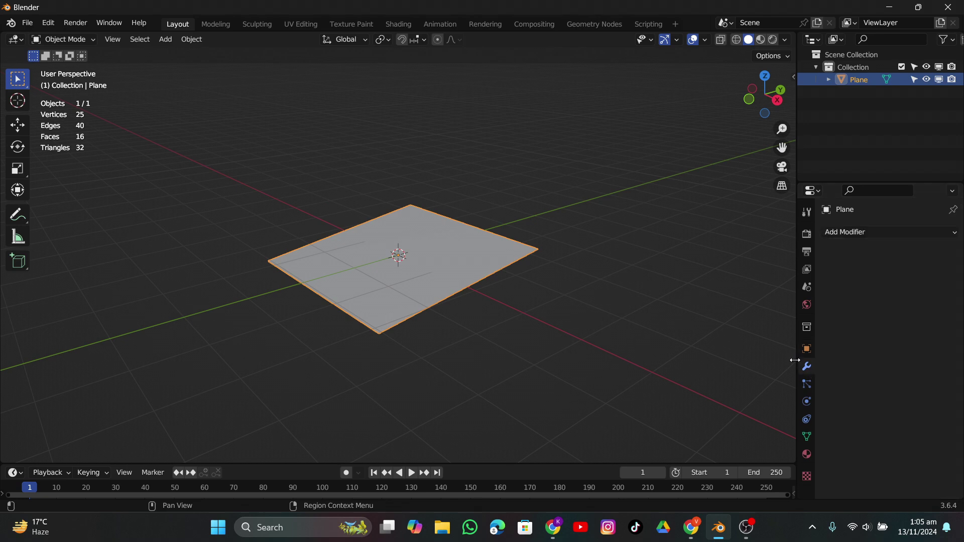
left_click_drag(796, 351, 728, 341)
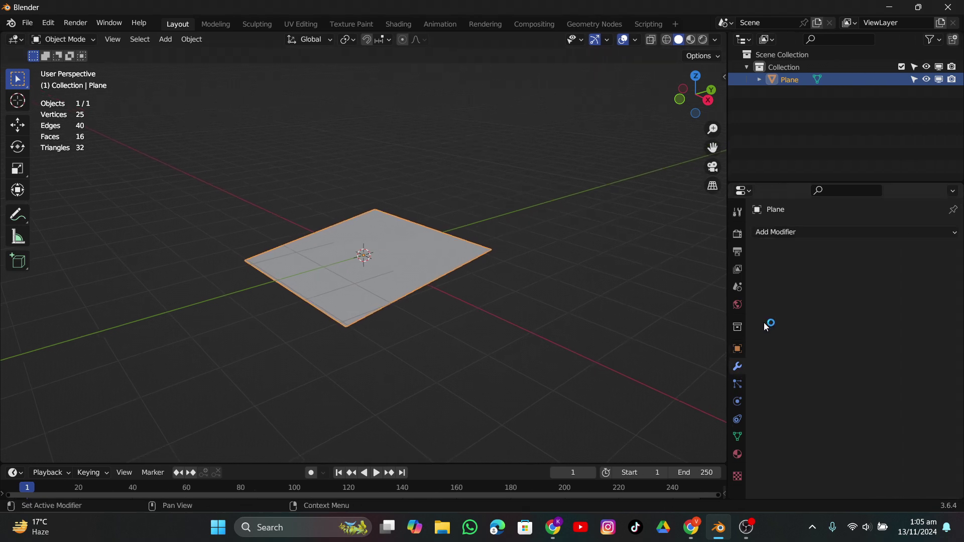
left_click(772, 233)
left_click(710, 456)
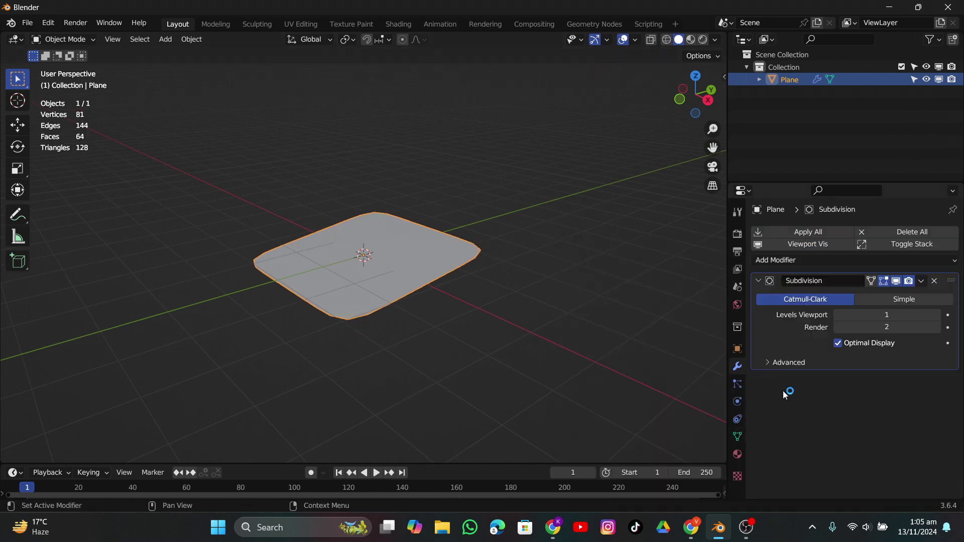
left_click(904, 301)
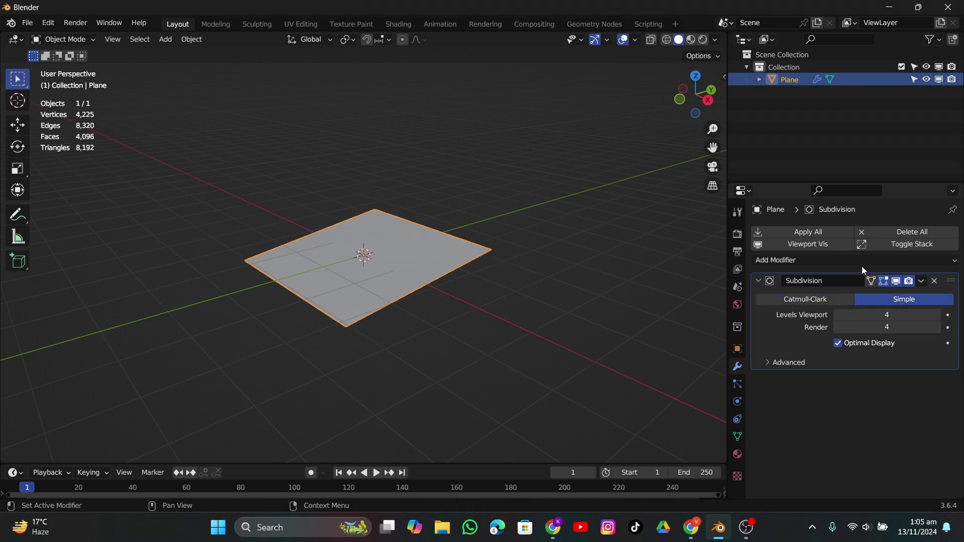
Step: Add a Displace modifier to the plane with a new texture of type Clouds
left_click(756, 263)
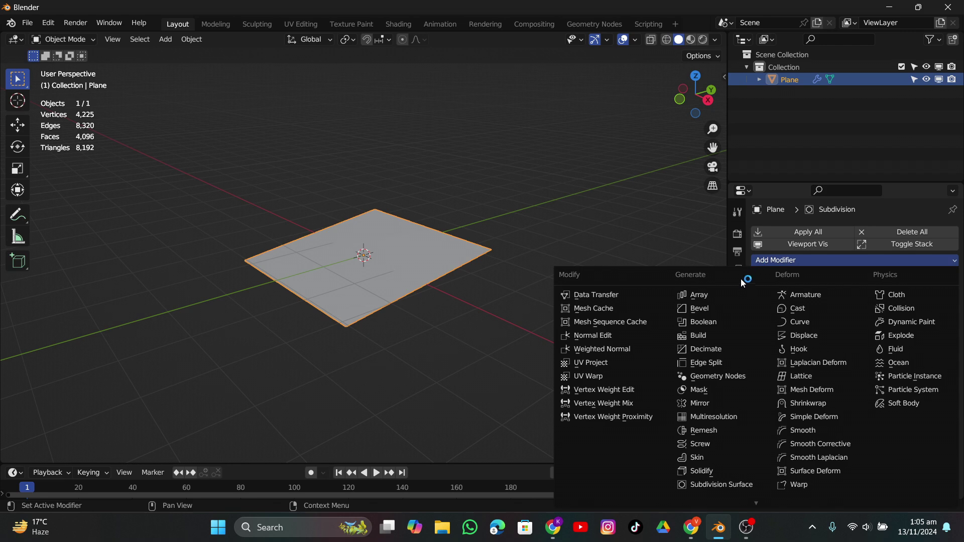
left_click(801, 337)
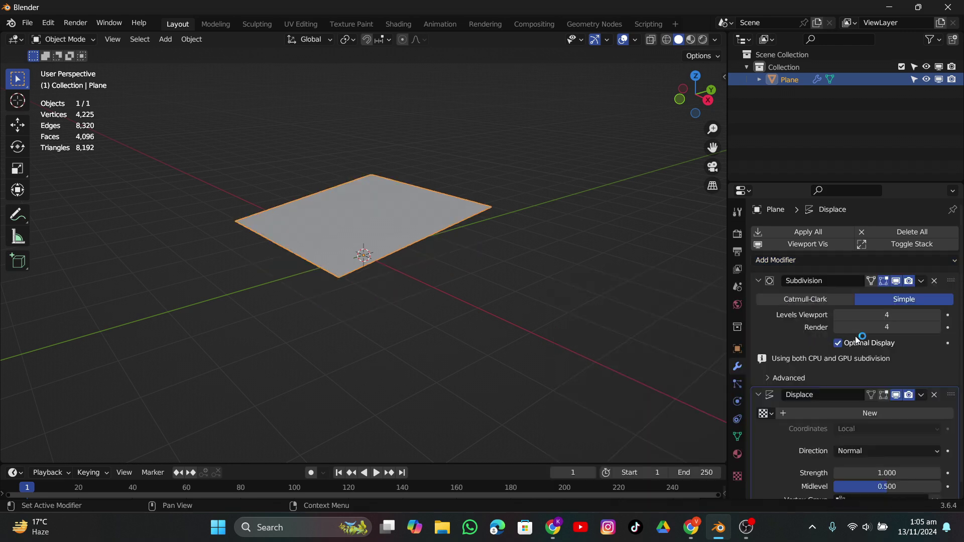
left_click(868, 411)
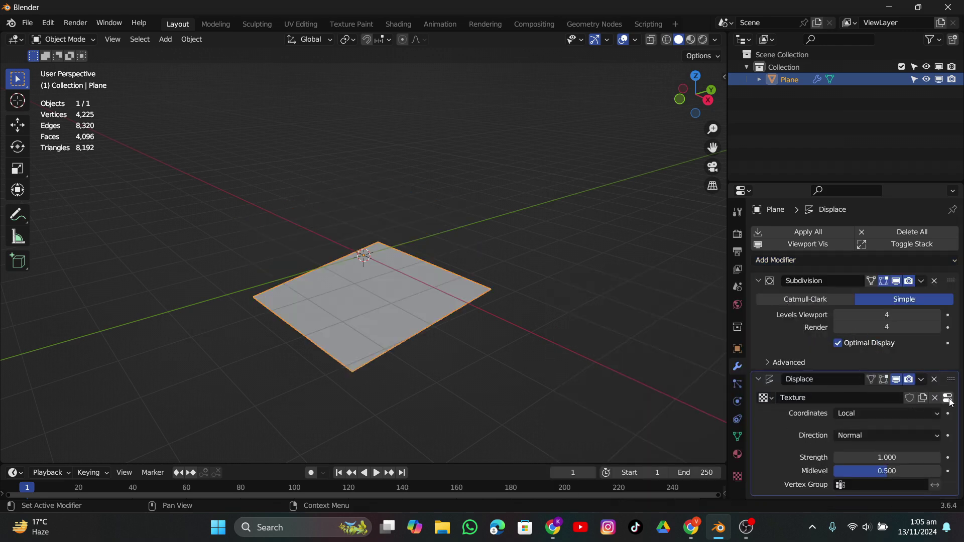
left_click(947, 397)
left_click(833, 271)
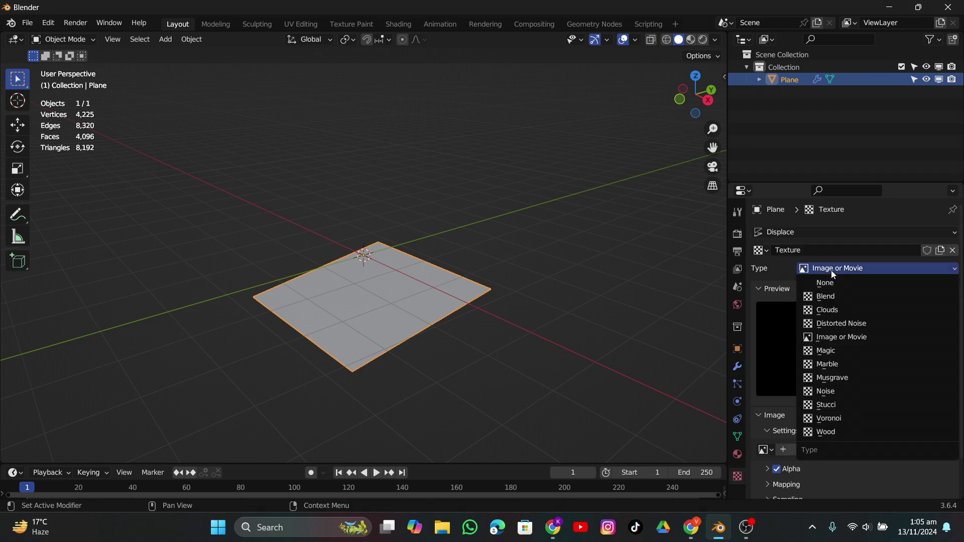
left_click(829, 310)
middle_click_drag(468, 200, 408, 202)
scroll(409, 202, "up", 3)
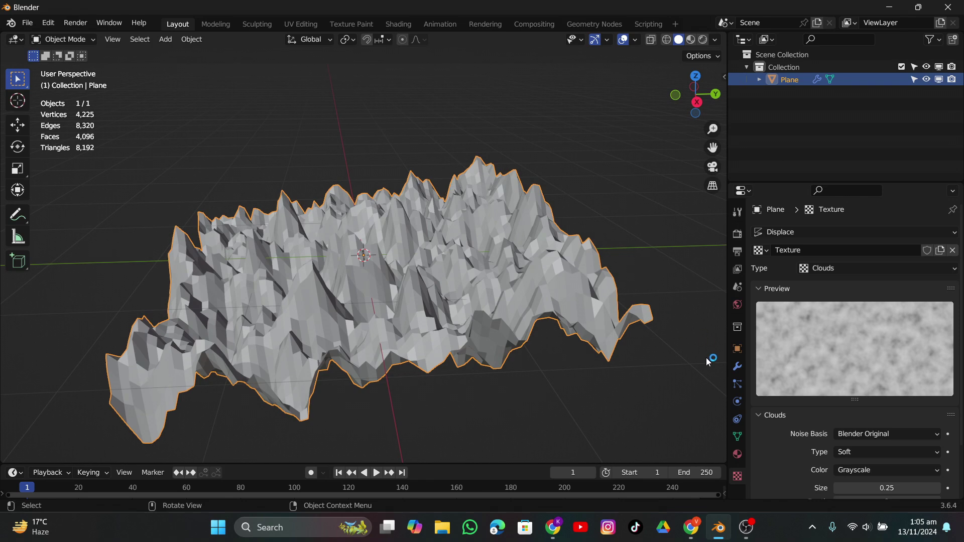
Step: Raise the Subdivision modifier's viewport and render levels to 5
left_click(738, 367)
left_click(937, 315)
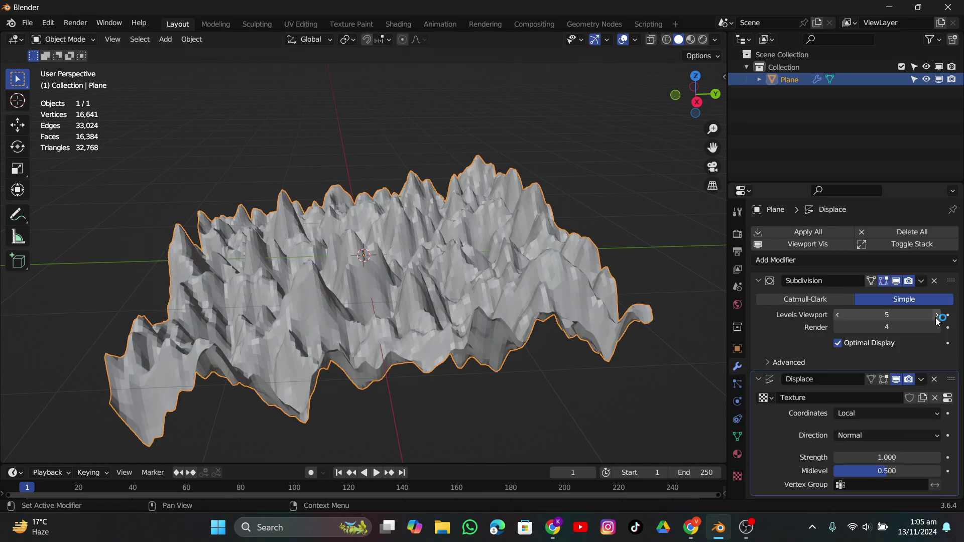
left_click(937, 328)
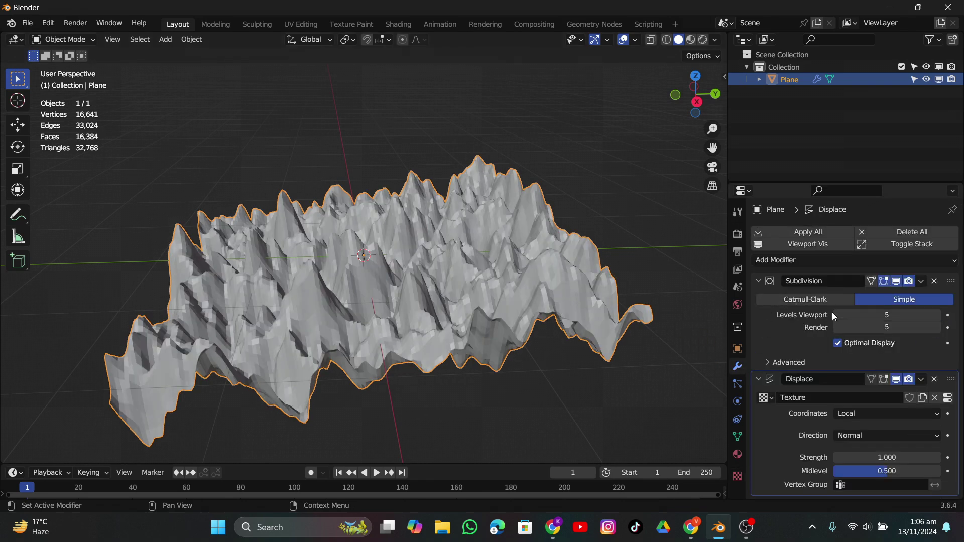
Step: Subdivide the plane's whole base mesh once more and return to Object Mode
scroll(314, 228, "up", 6)
key("Tab")
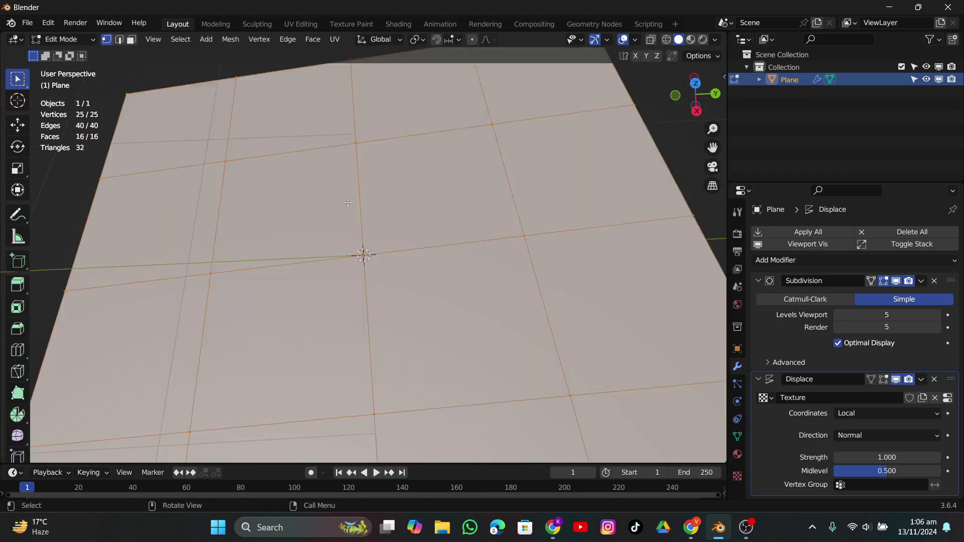
right_click(348, 203)
left_click(333, 211)
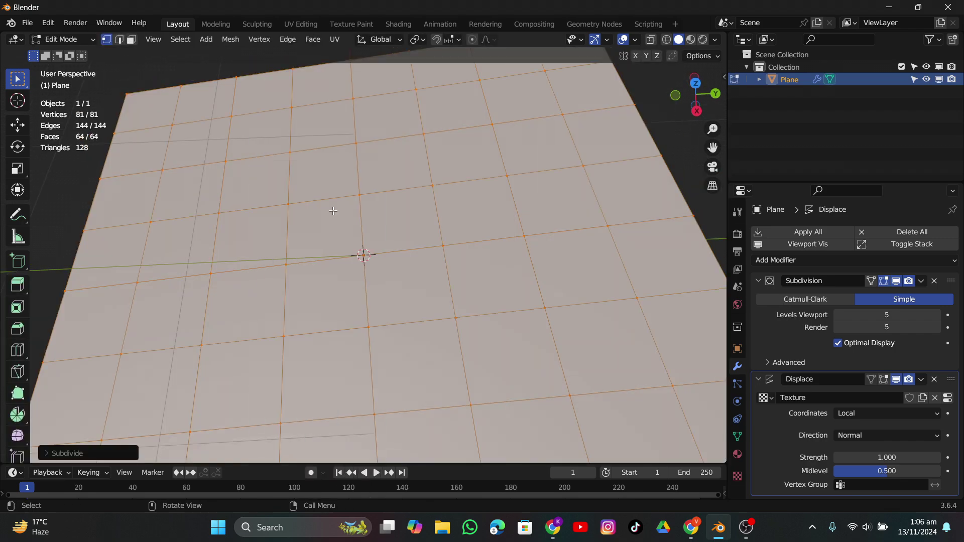
key("Tab")
Step: Set the Displace modifier's strength to 0.1
middle_click_drag(356, 211, 351, 182)
scroll(354, 181, "down", 5)
scroll(876, 417, "down", 1)
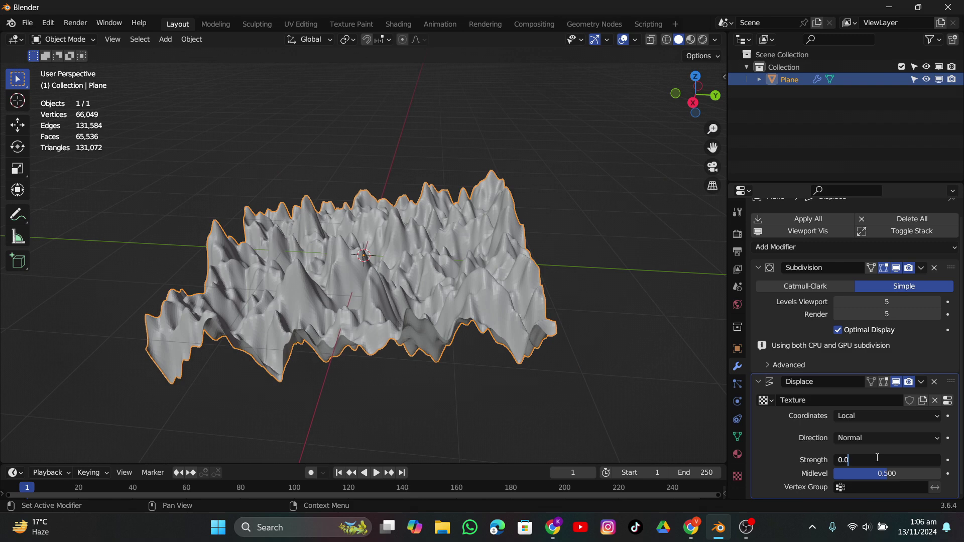
type("1")
key("Return")
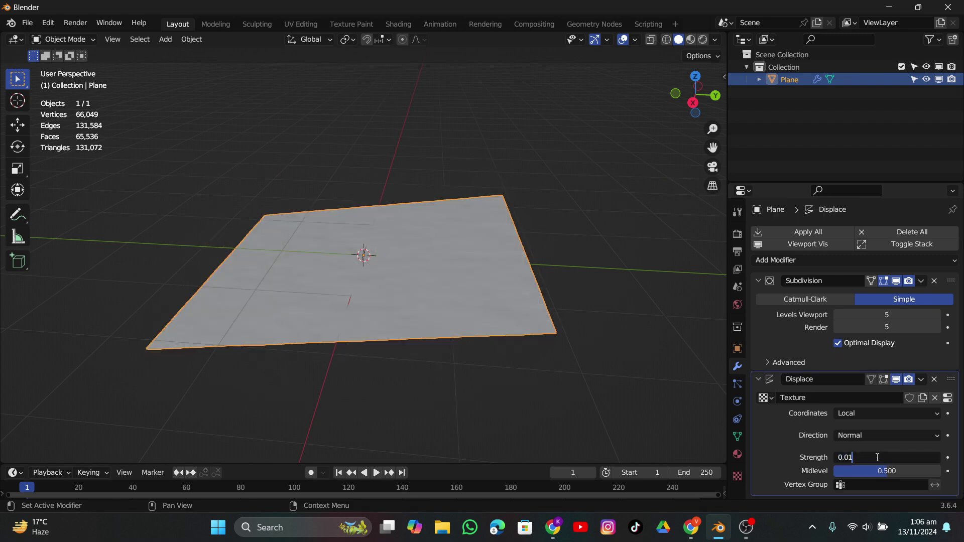
key("Return")
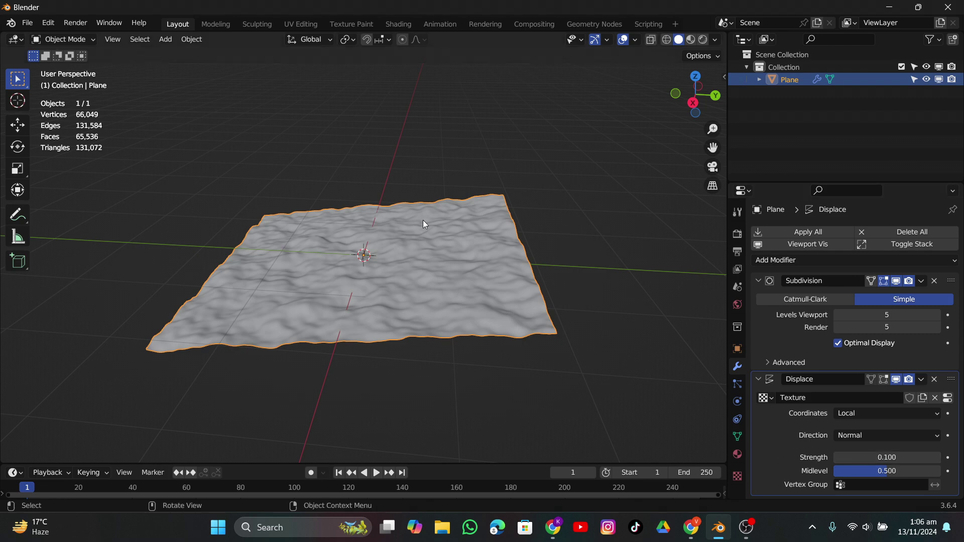
middle_click_drag(438, 213, 582, 271)
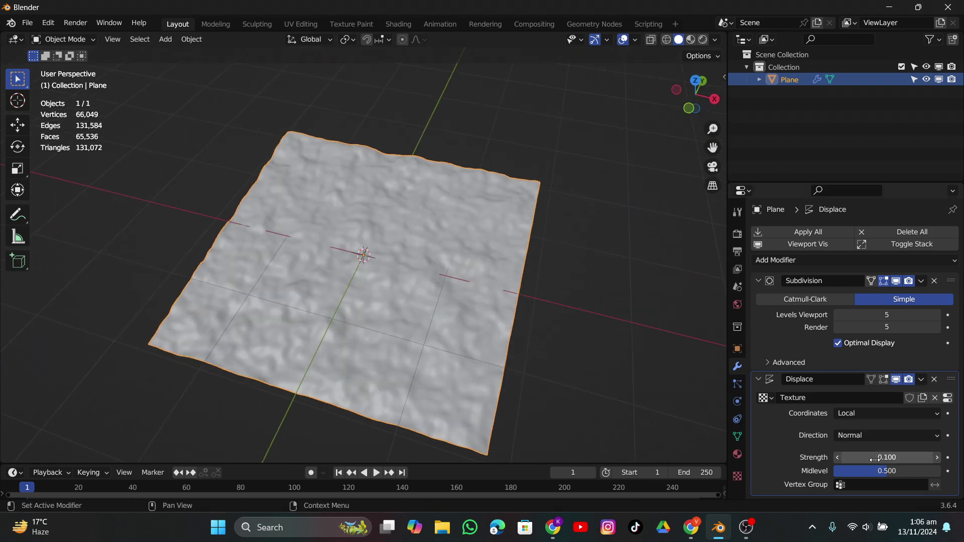
Step: Set the size of the displacement's Clouds texture to 0.45
left_click(738, 476)
scroll(867, 455, "down", 3)
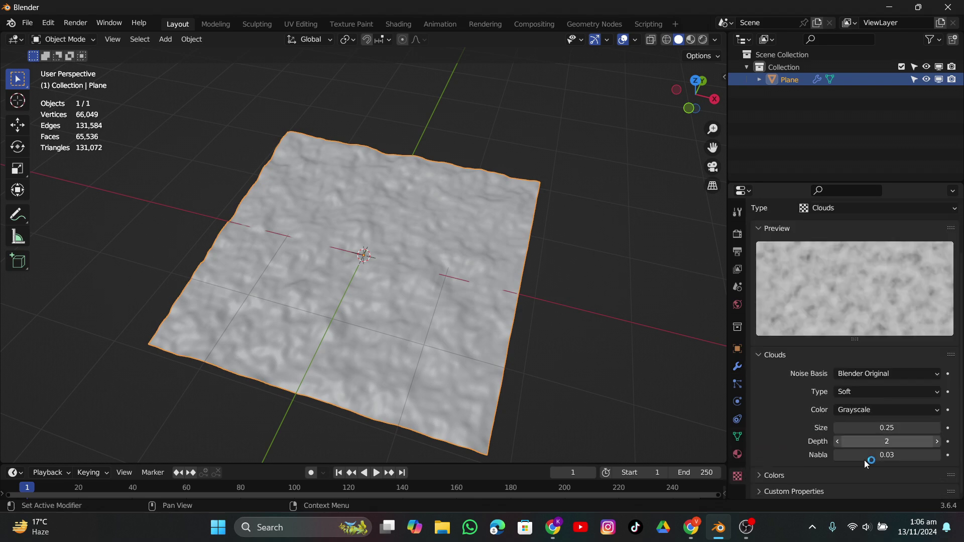
left_click_drag(872, 426, 904, 427)
middle_click_drag(581, 338, 686, 366)
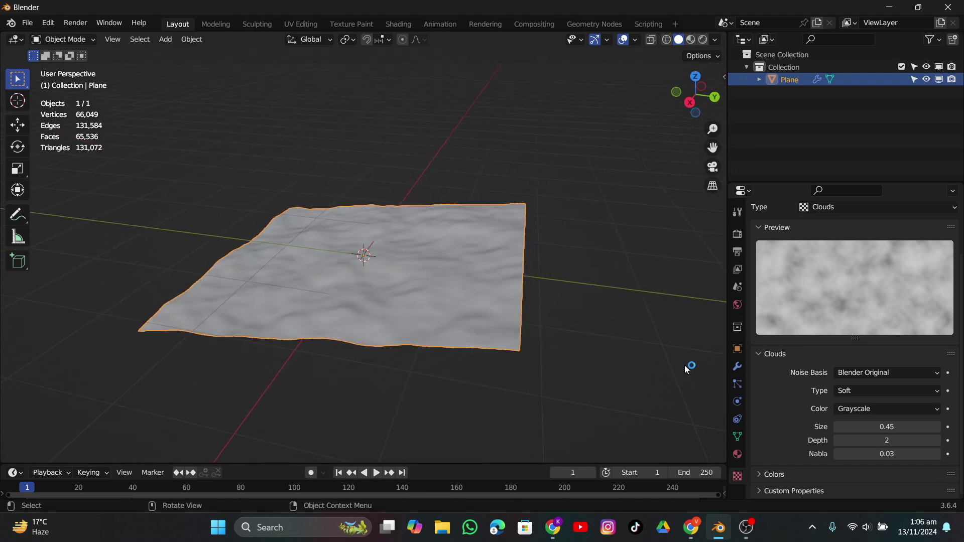
Step: Add a second Displace modifier to the plane and give it its own Clouds texture, Texture.001
left_click(736, 368)
left_click(761, 261)
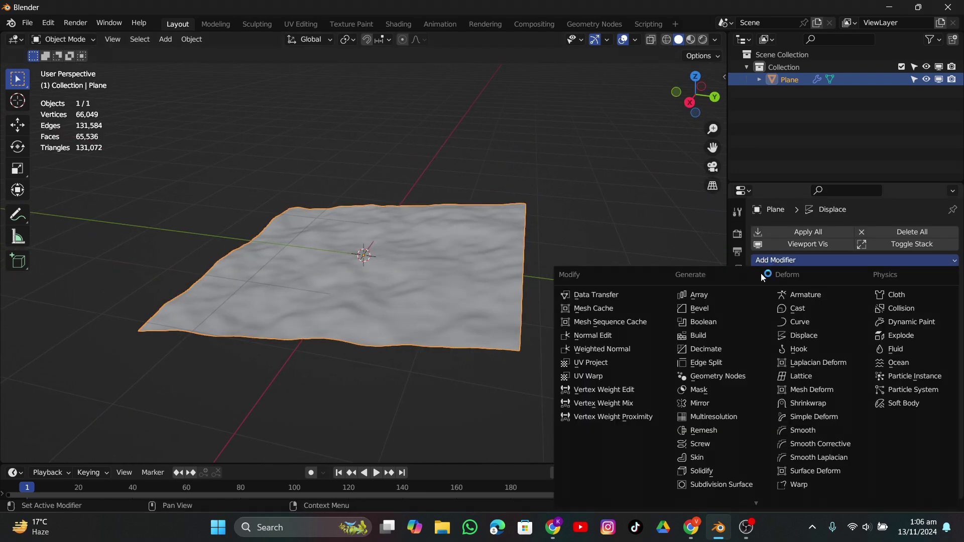
left_click(808, 336)
scroll(827, 356, "down", 5)
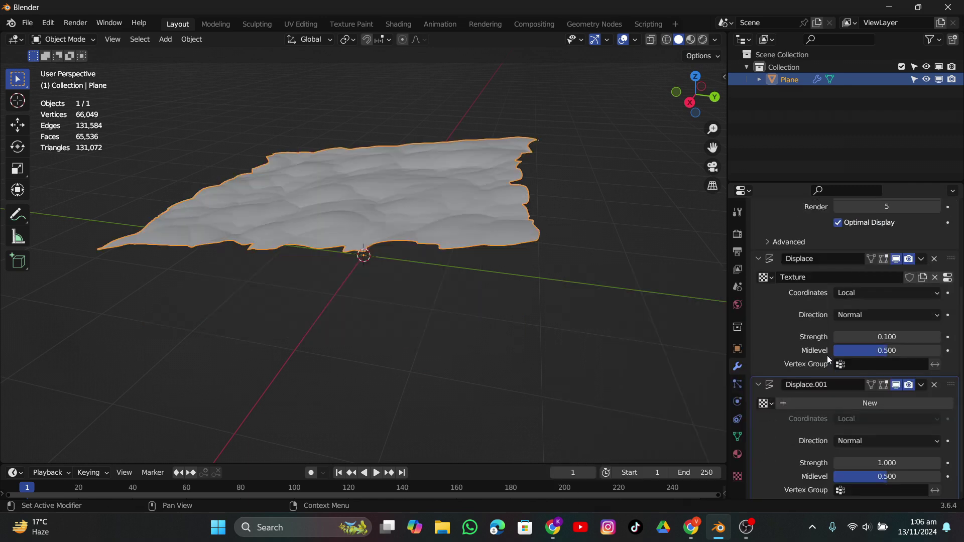
left_click(923, 401)
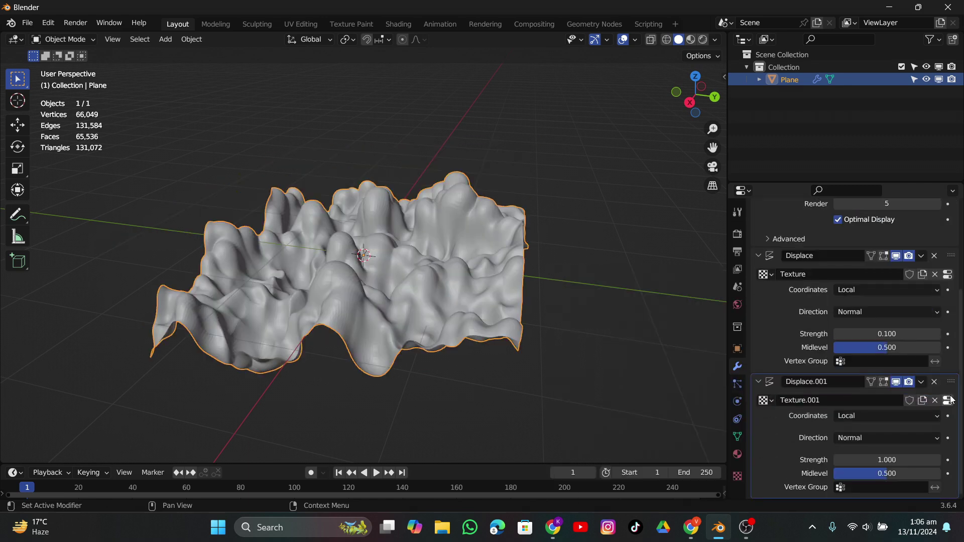
Step: Set the Clouds size of the second displacement texture, Texture.001, to 0.04
left_click(949, 401)
scroll(849, 334, "up", 3)
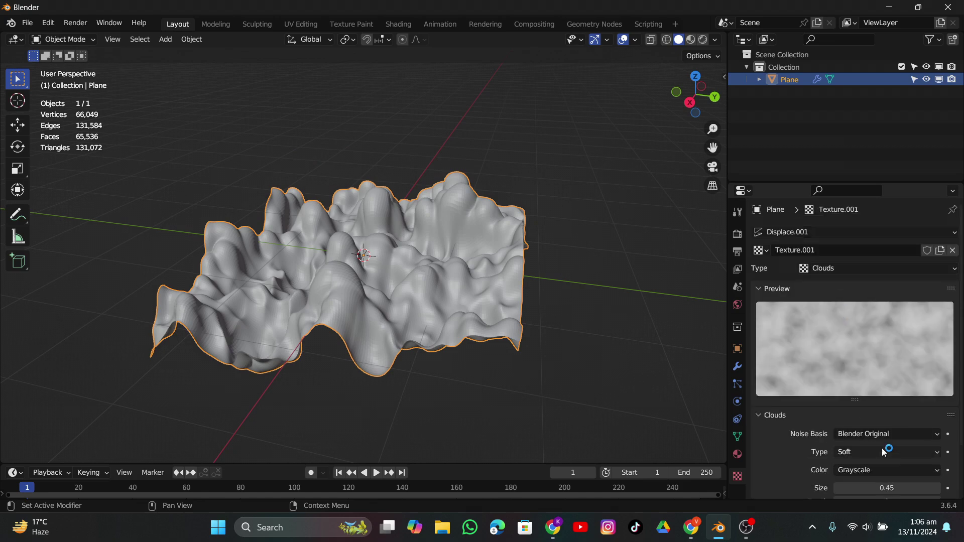
scroll(884, 453, "down", 3)
left_click_drag(887, 426, 492, 239)
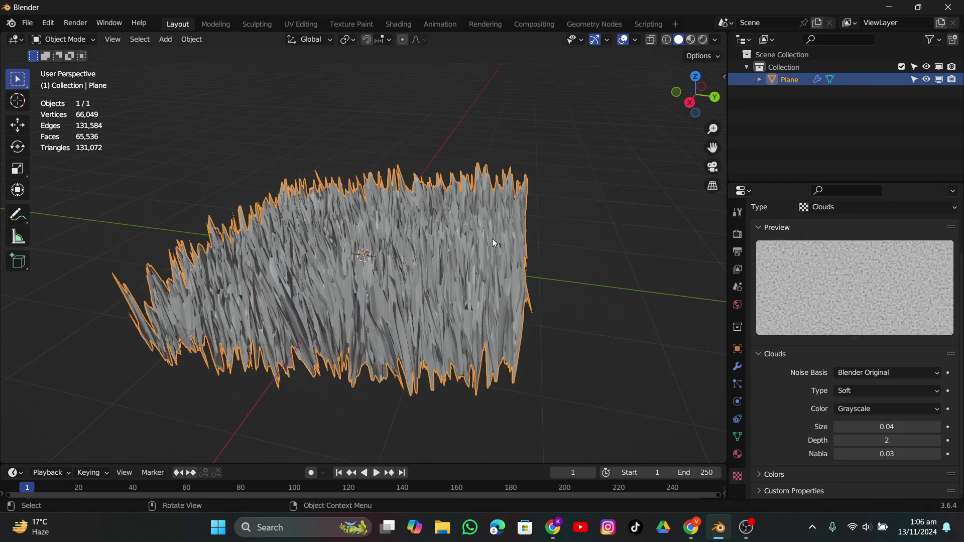
middle_click_drag(493, 242, 519, 272)
Step: Set the strength of the second Displace modifier to 0.01
left_click(736, 368)
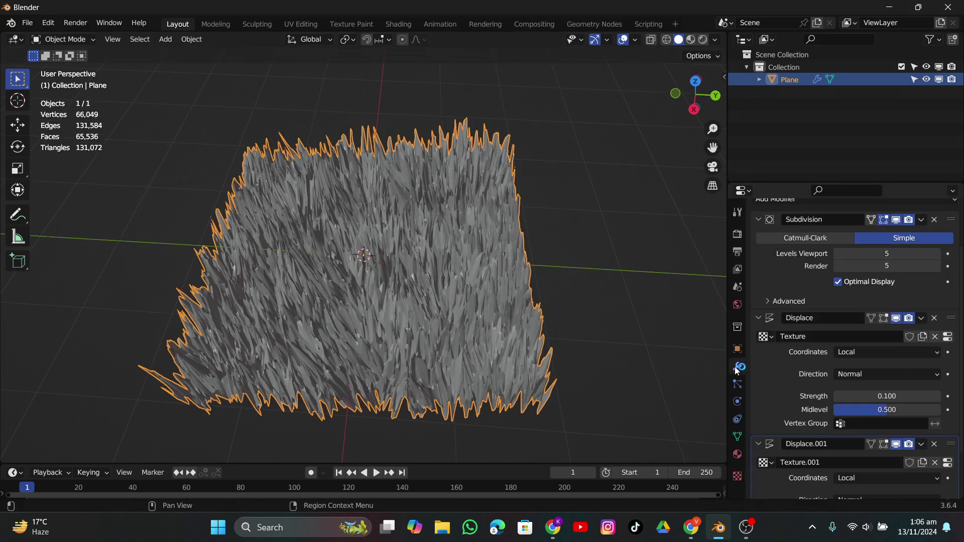
scroll(802, 405, "down", 3)
left_click(861, 459)
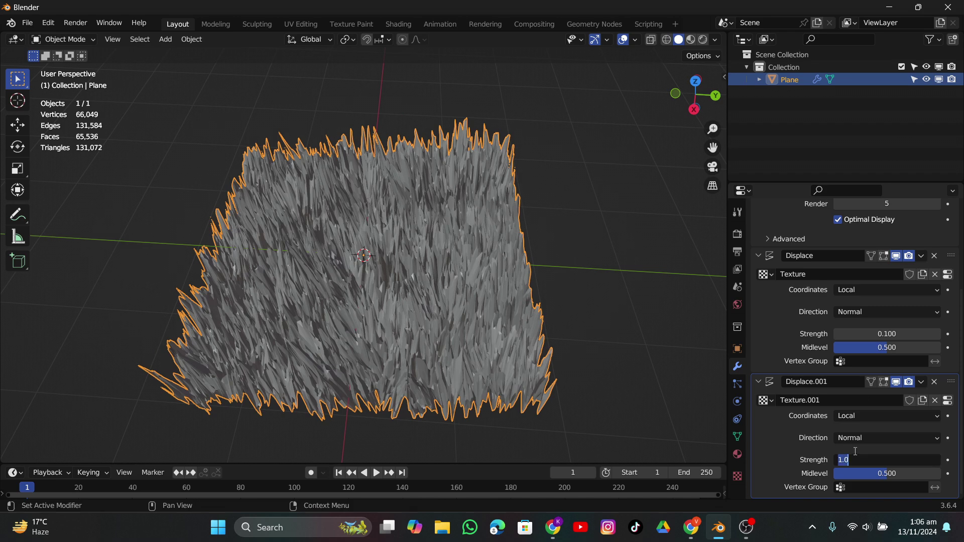
type("0.01")
key("Return")
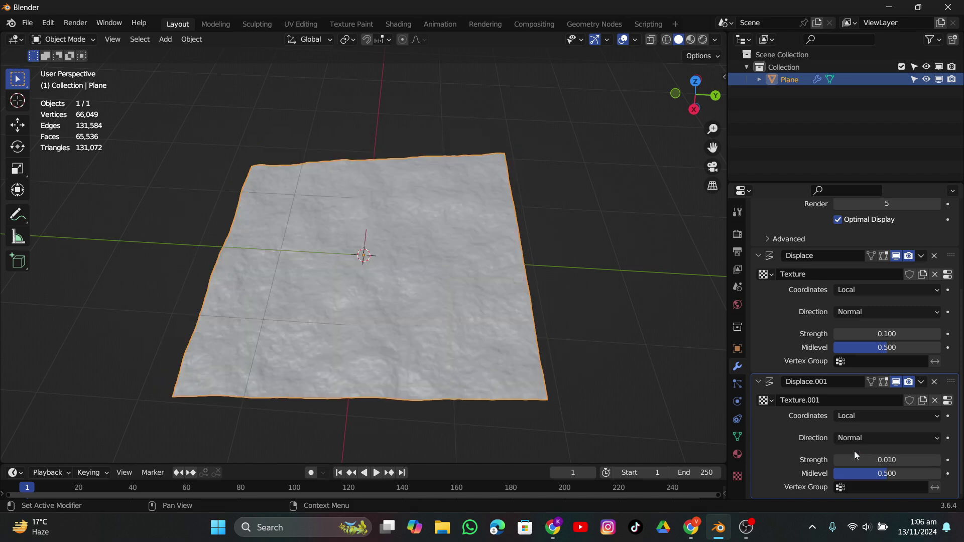
Step: Apply Shade Smooth to the displaced plane
middle_click_drag(495, 253, 475, 220)
right_click(439, 211)
left_click(429, 207)
right_click(445, 241)
key("Escape")
Step: Dismiss the chat notification, deselect the plane and add a camera to the scene
key("shift+a")
mouse_move(475, 220)
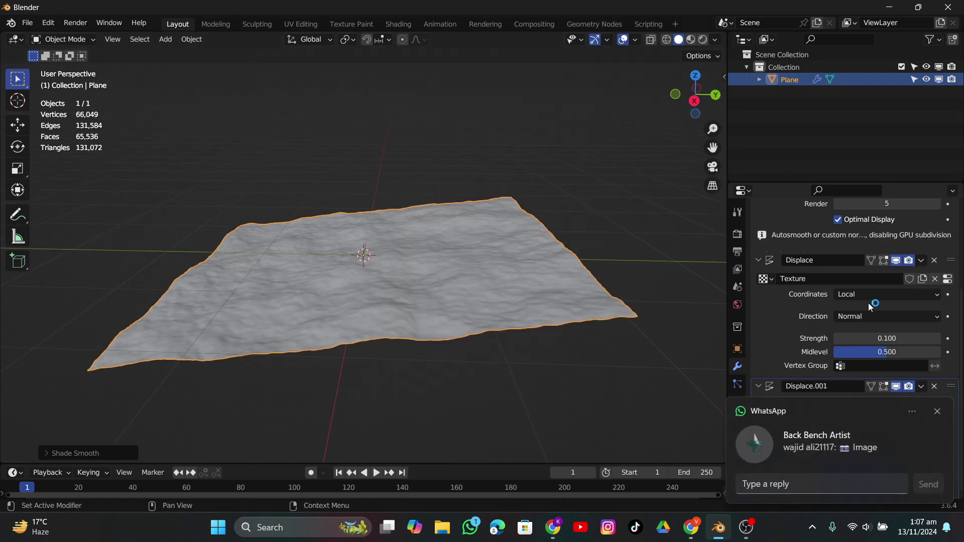
left_click(937, 411)
key("alt+a")
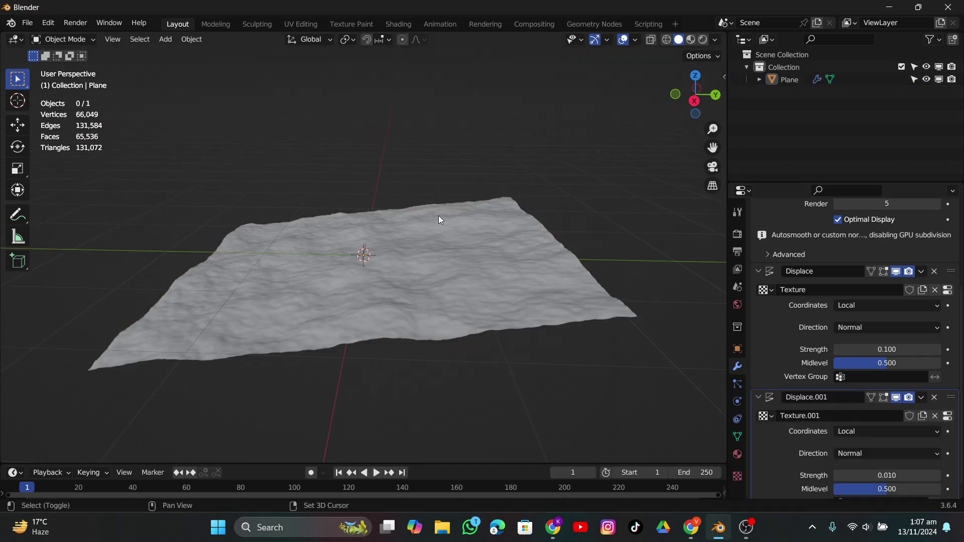
key("shift+a")
left_click(395, 401)
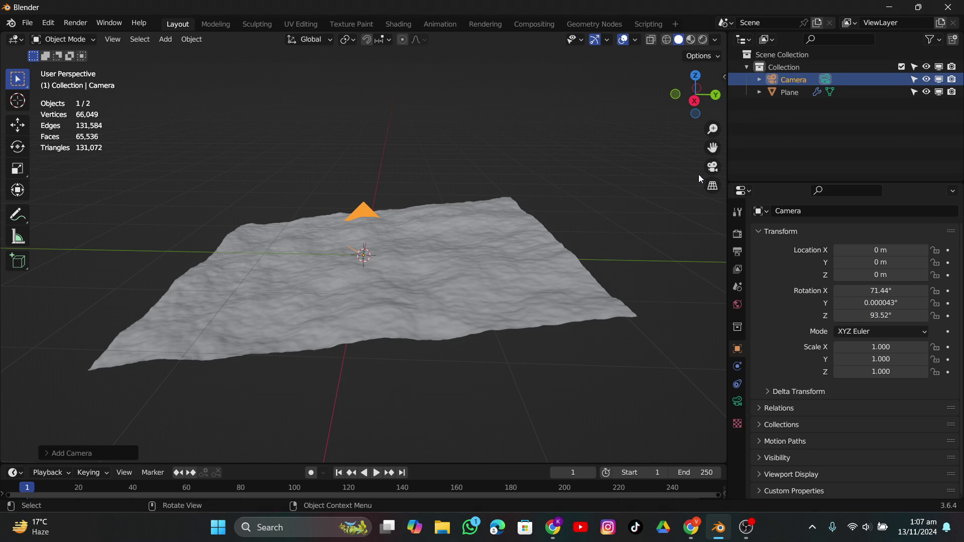
Step: Look through the new camera and lock the camera to the view
left_click(712, 168)
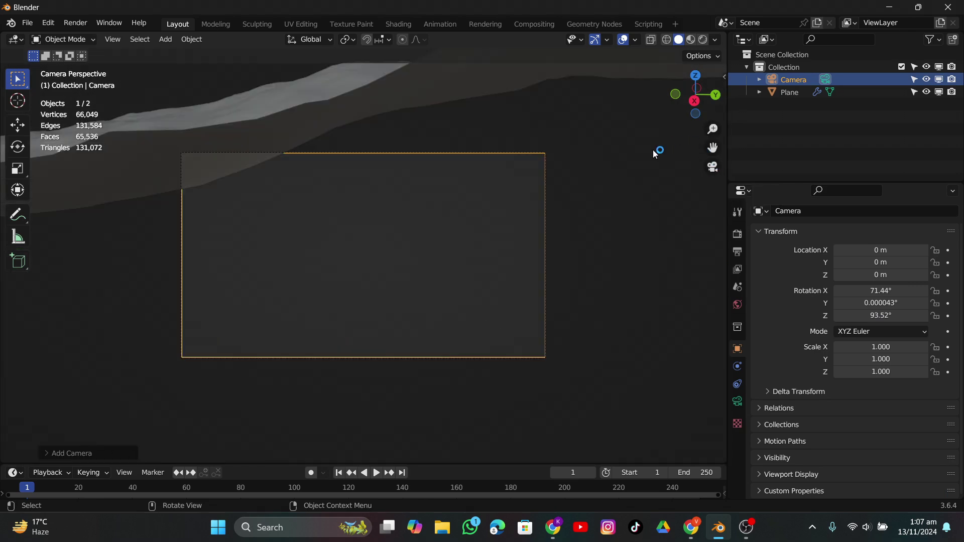
key("n")
left_click(720, 132)
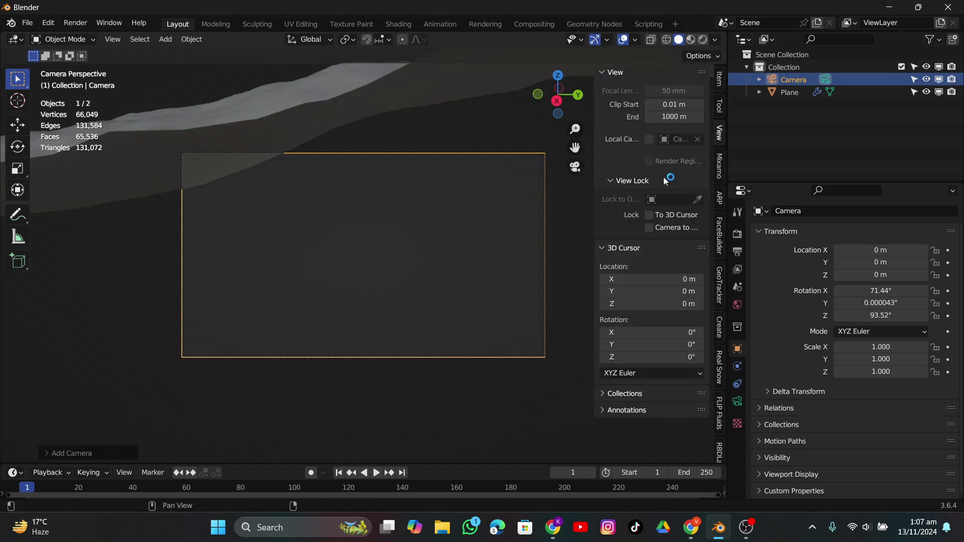
left_click(650, 228)
key("n")
Step: Pull the camera back and tilt it to frame the terrain, at about X 3.16 m, Y 0.58 m, Z 0.58 m
scroll(461, 228, "down", 3)
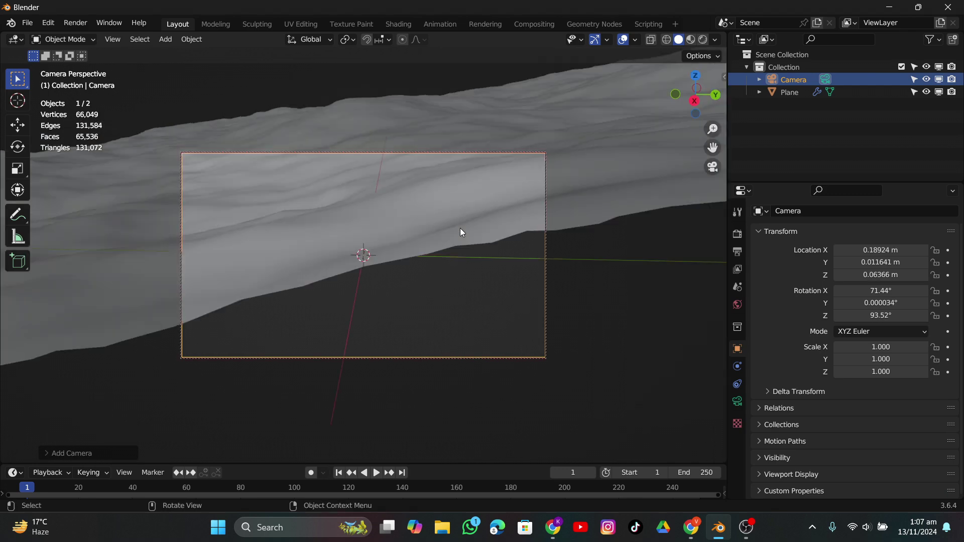
middle_click_drag(704, 134, 452, 122)
scroll(451, 122, "down", 5)
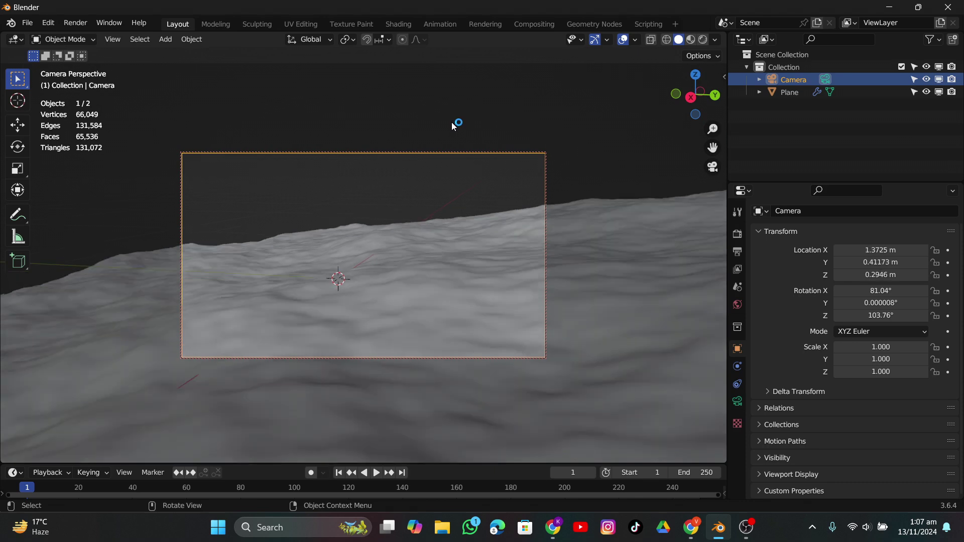
scroll(452, 123, "down", 3)
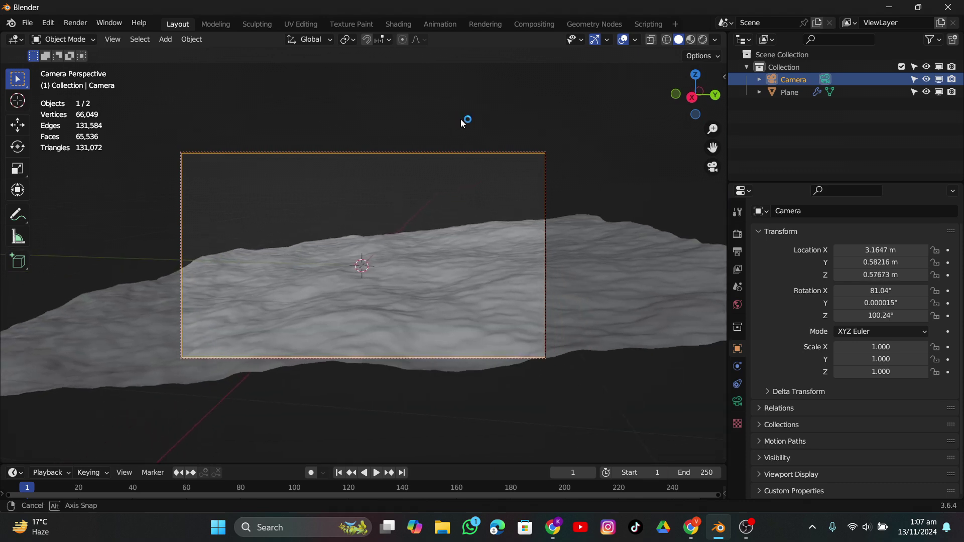
Step: Set the camera's focal length to 109 mm and adjust its distance to the terrain
left_click(737, 402)
left_click_drag(887, 270, 932, 270)
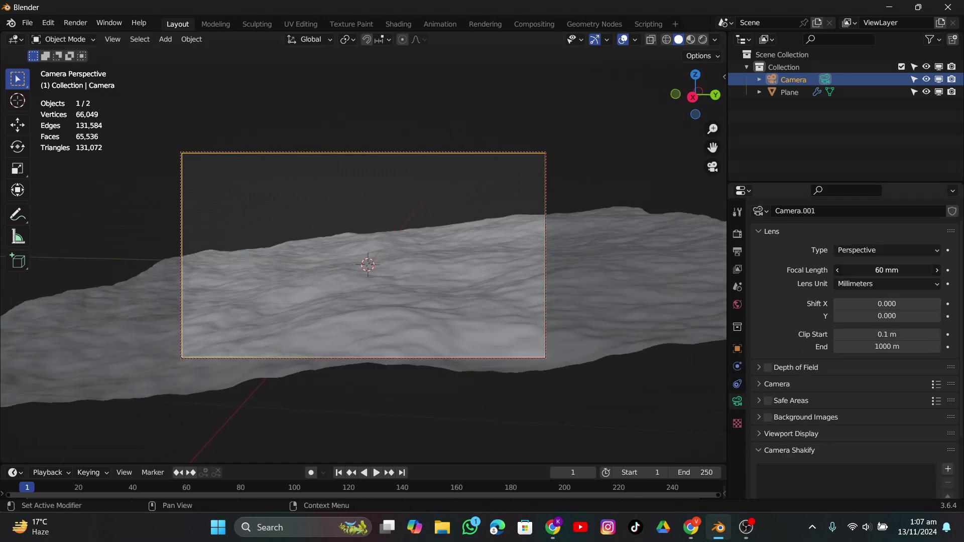
scroll(480, 196, "down", 2)
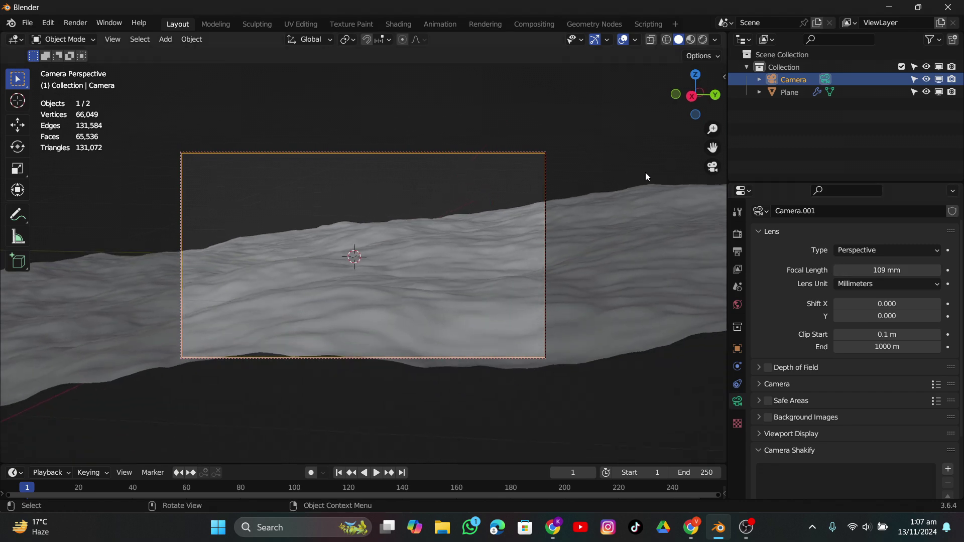
Step: Reposition the camera for a low view with the terrain in the lower part of the frame and empty space above
left_click_drag(712, 149, 713, 211)
middle_click_drag(535, 161, 536, 142)
mouse_move(713, 148)
left_mouse_down()
mouse_move(713, 93)
mouse_move(713, 146)
left_mouse_up()
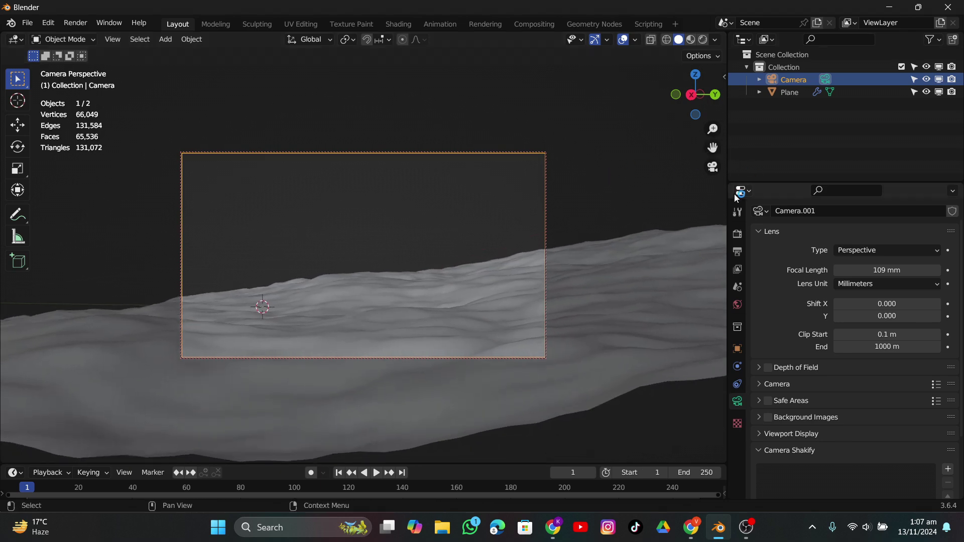
Step: Turn off the camera-to-view lock and leave the camera view to see the whole terrain
key("n")
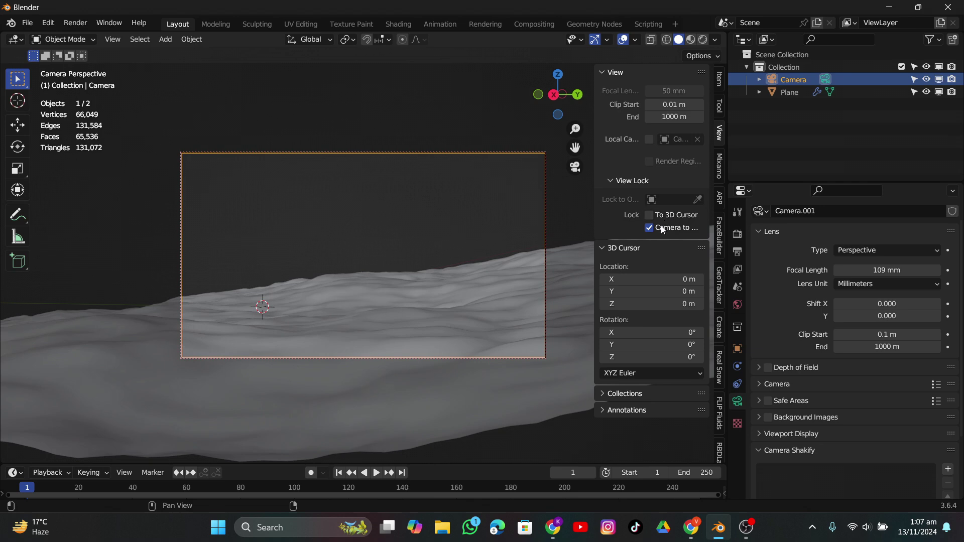
key("n")
middle_click_drag(463, 172, 496, 227)
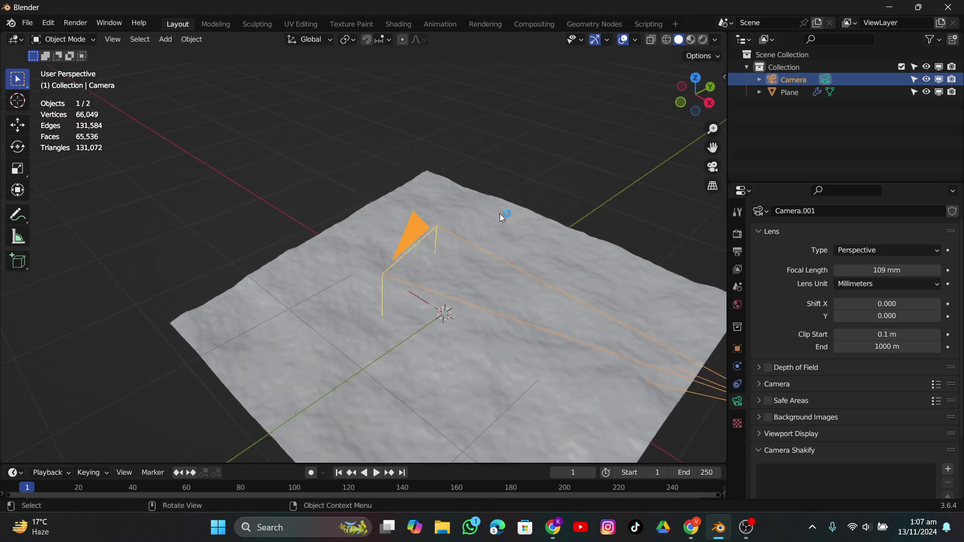
Step: Select the terrain plane and look for the Grassblade add-on among the installed add-ons
left_click(499, 213)
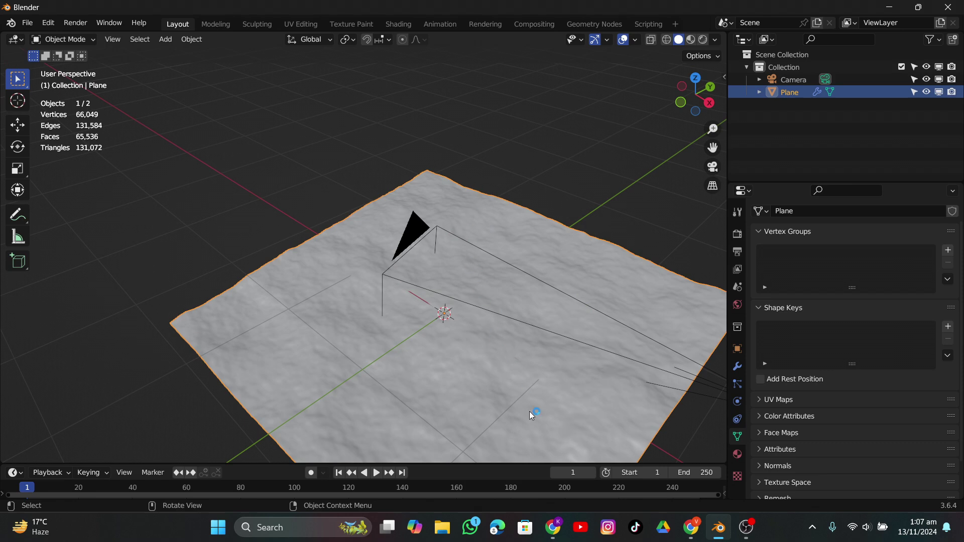
middle_click_drag(468, 335, 725, 76)
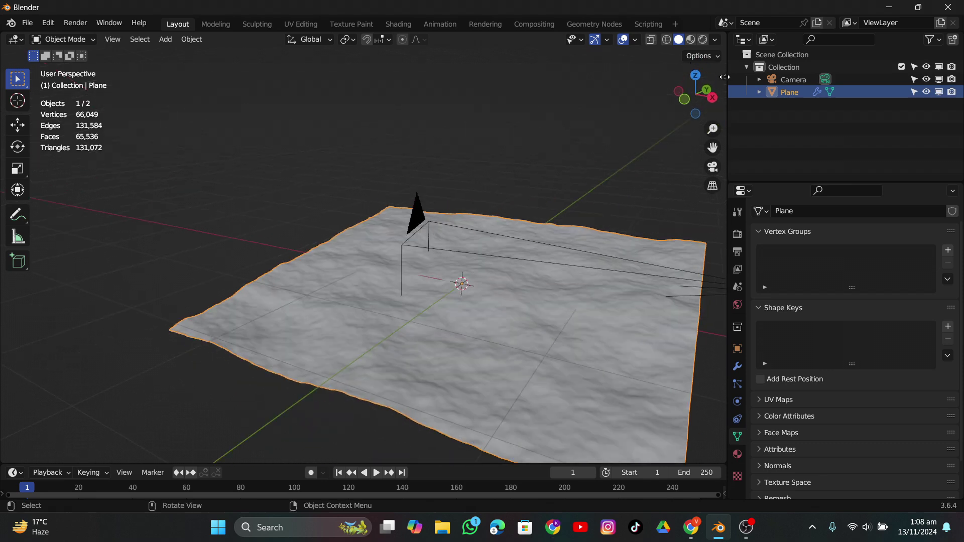
key("n")
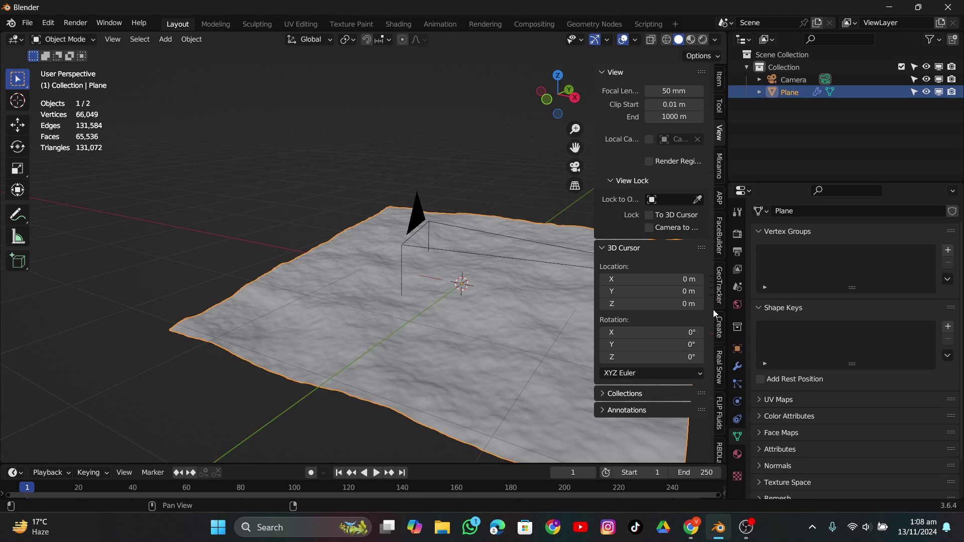
scroll(720, 312, "down", 8)
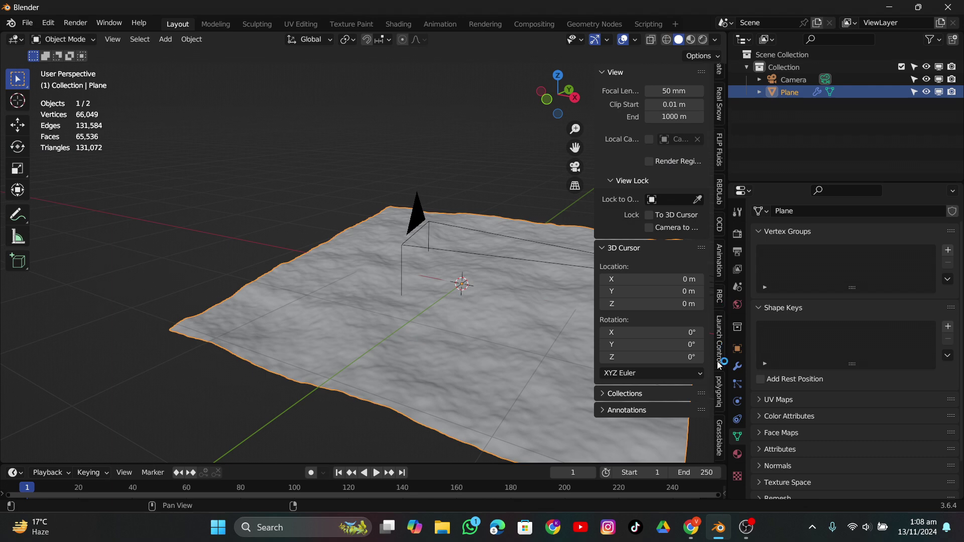
left_click_drag(598, 234, 786, 240)
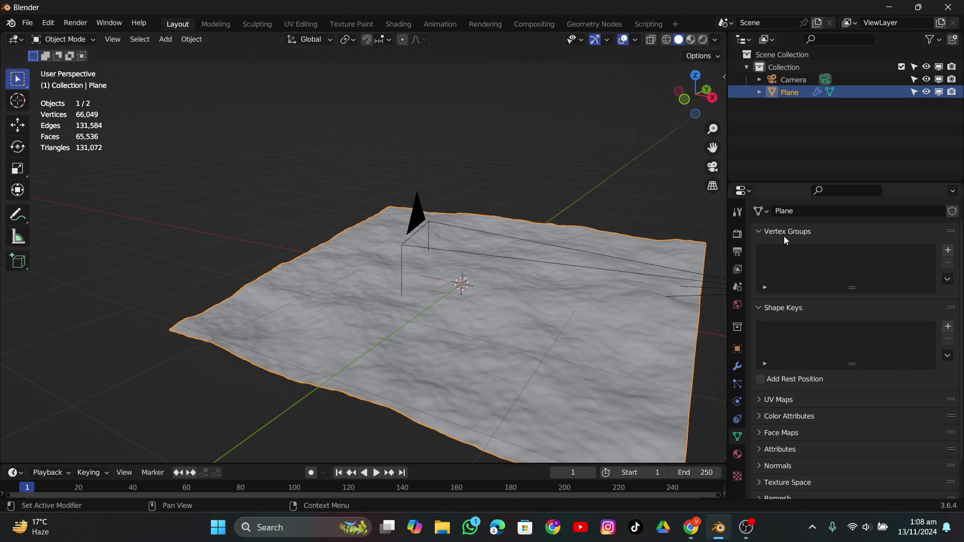
scroll(500, 272, "down", 3)
scroll(487, 276, "up", 5)
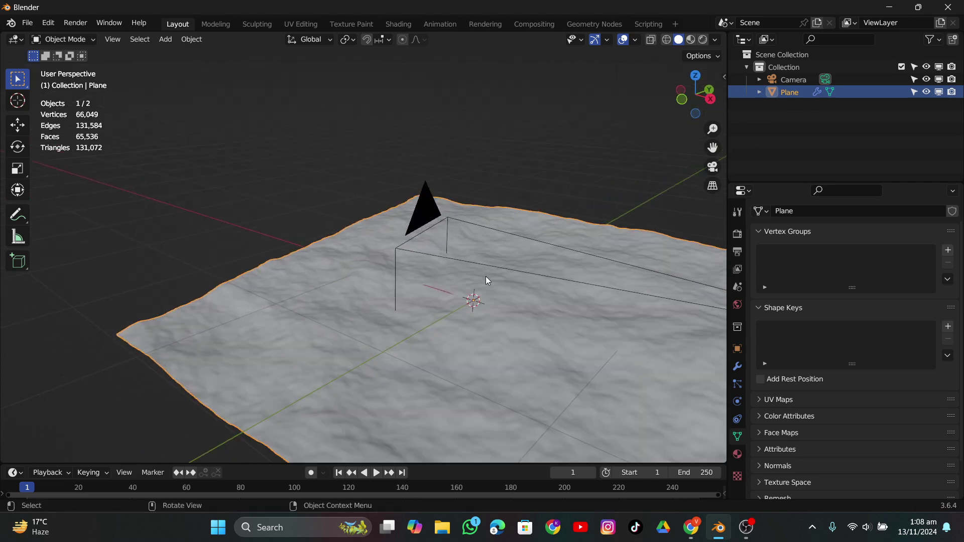
Step: Start saving the file in Videos\Apeaksoft Studio\tutorial and create a new folder named 62 there
left_click(26, 23)
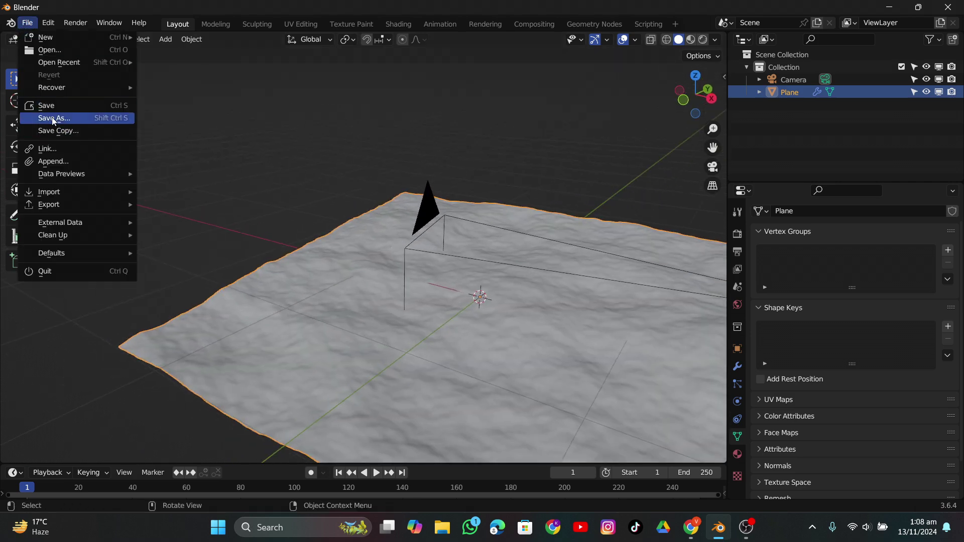
left_click(60, 104)
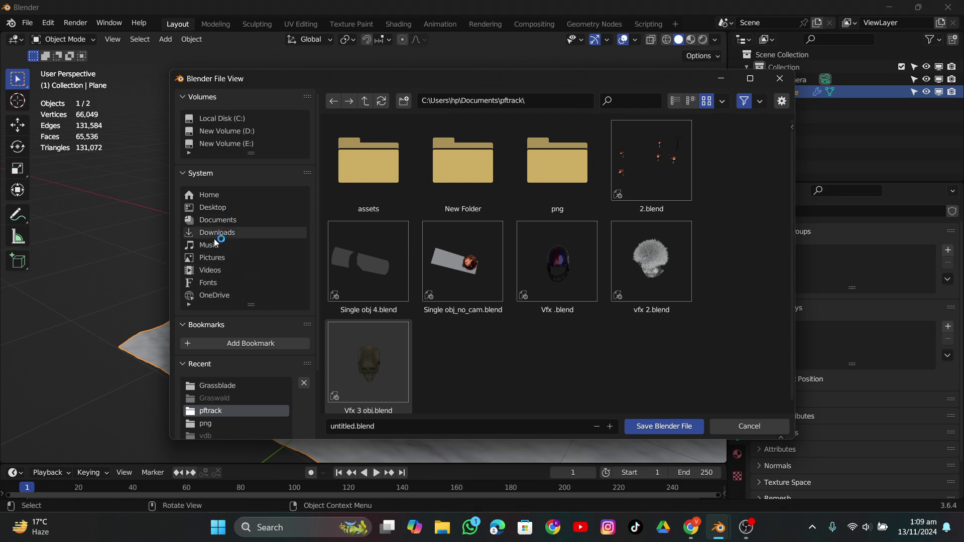
left_click(213, 270)
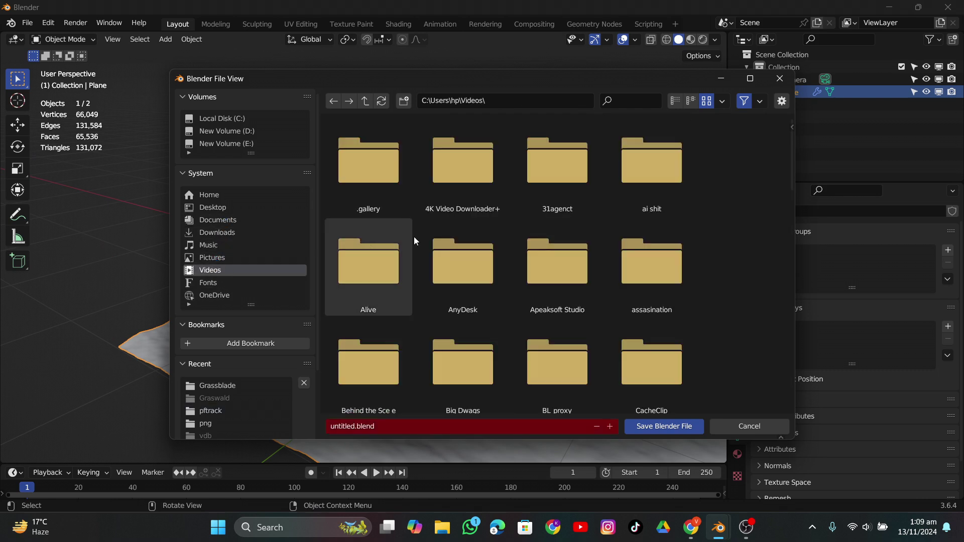
double_click(520, 286)
double_click(467, 264)
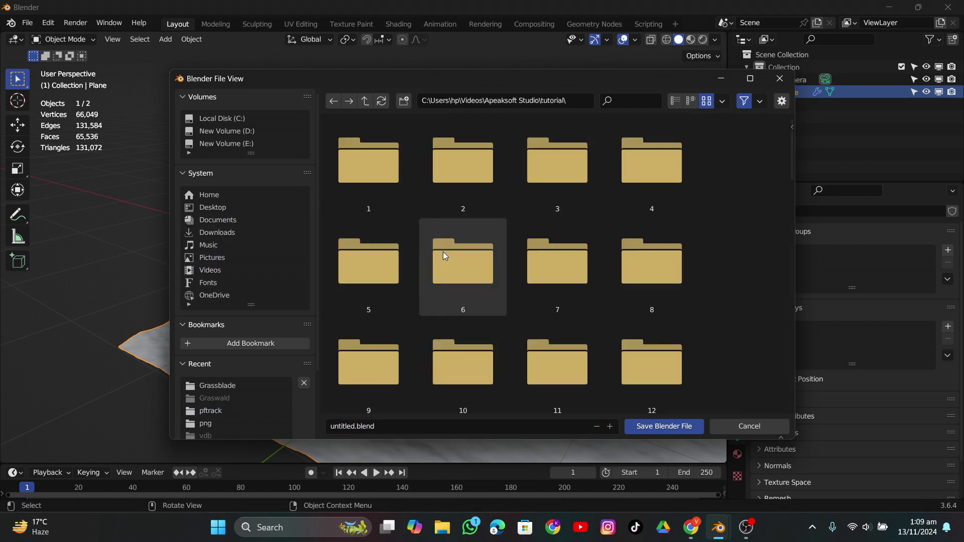
left_click(404, 101)
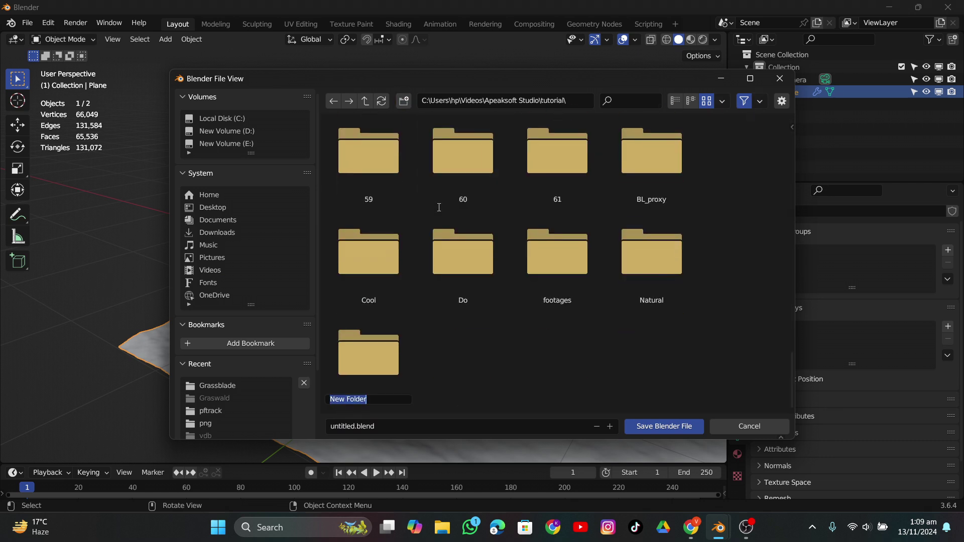
type("62")
key("Return")
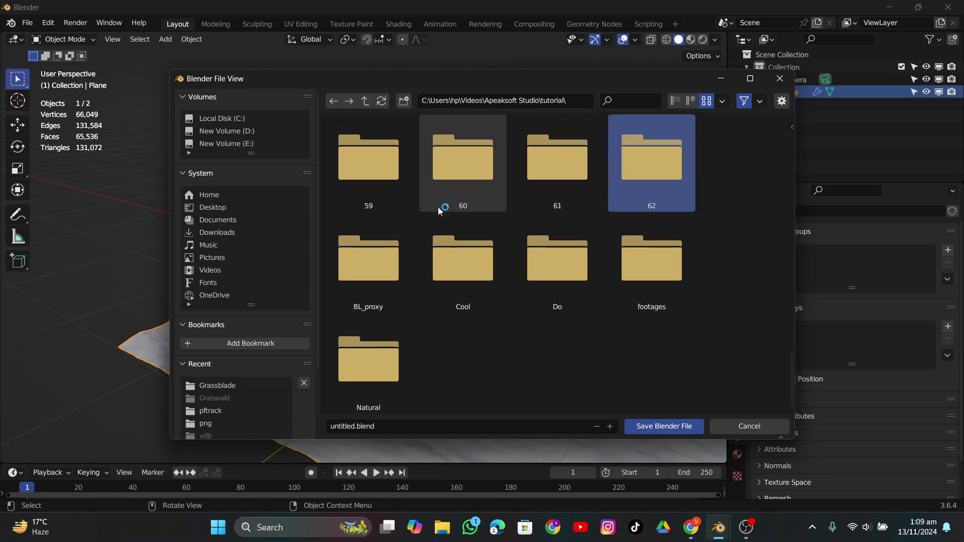
Step: Save the file as Nature Closeup.blend in folder 62
double_click(652, 195)
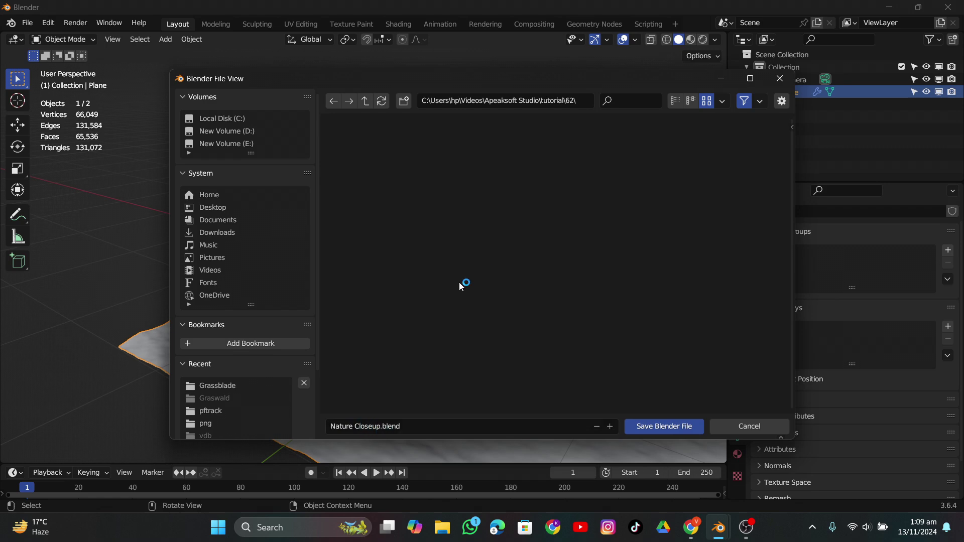
left_click(651, 431)
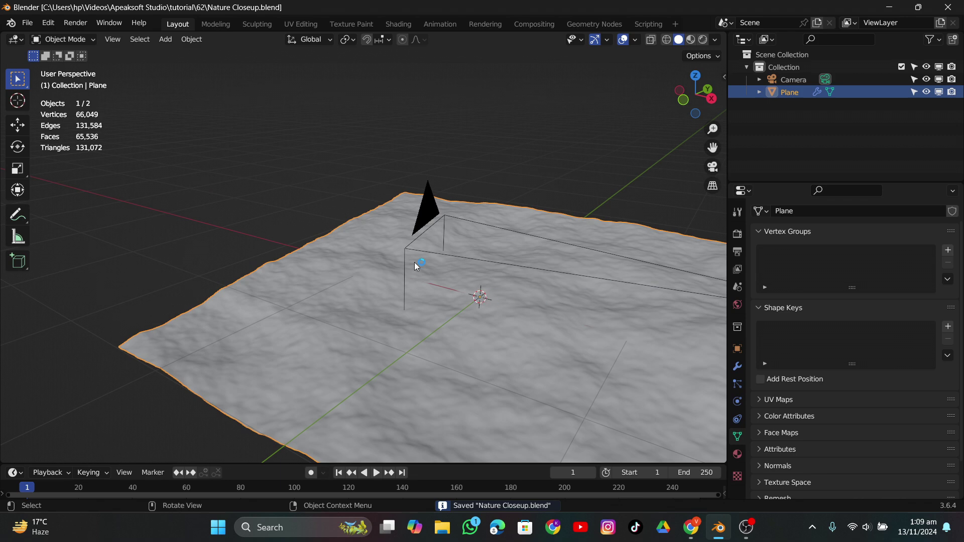
middle_click_drag(421, 258, 444, 366)
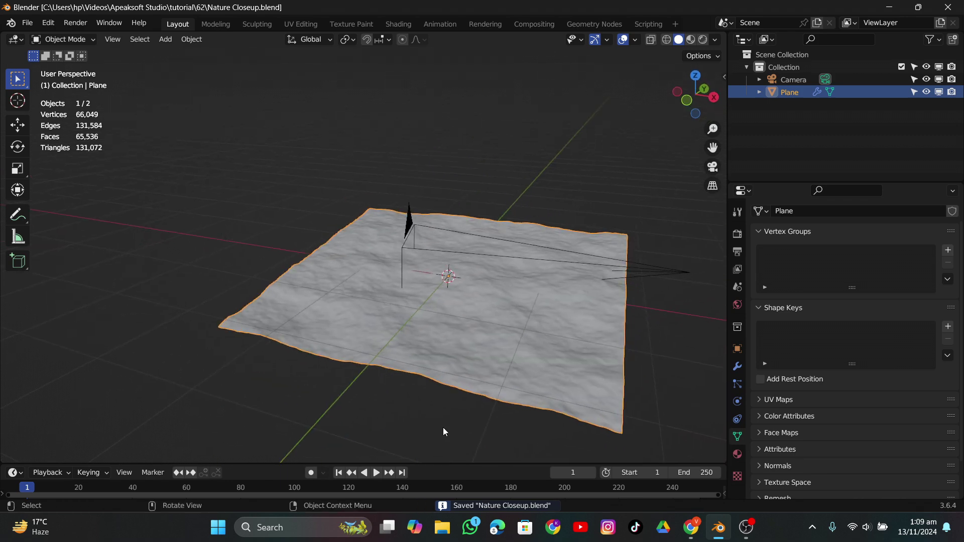
Step: Switch to Chrome, search for "grassblade blender" and open the add-on's Blender Market page in a maximized window
left_click(553, 527)
type("g")
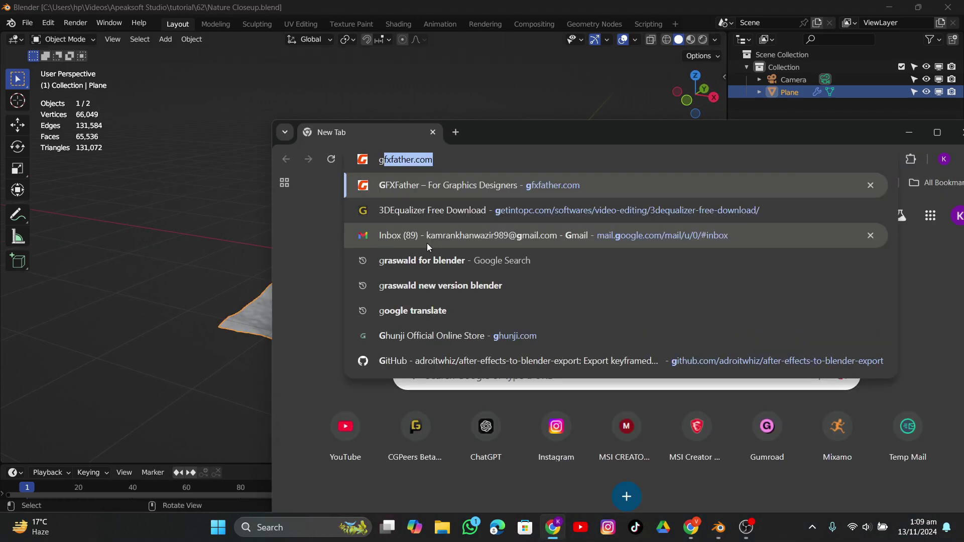
type("rassbl")
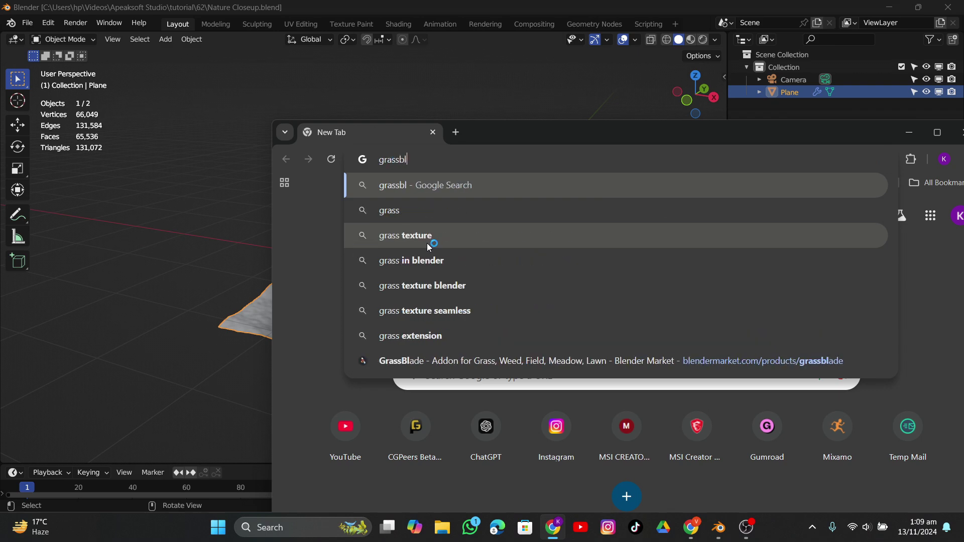
type("ade")
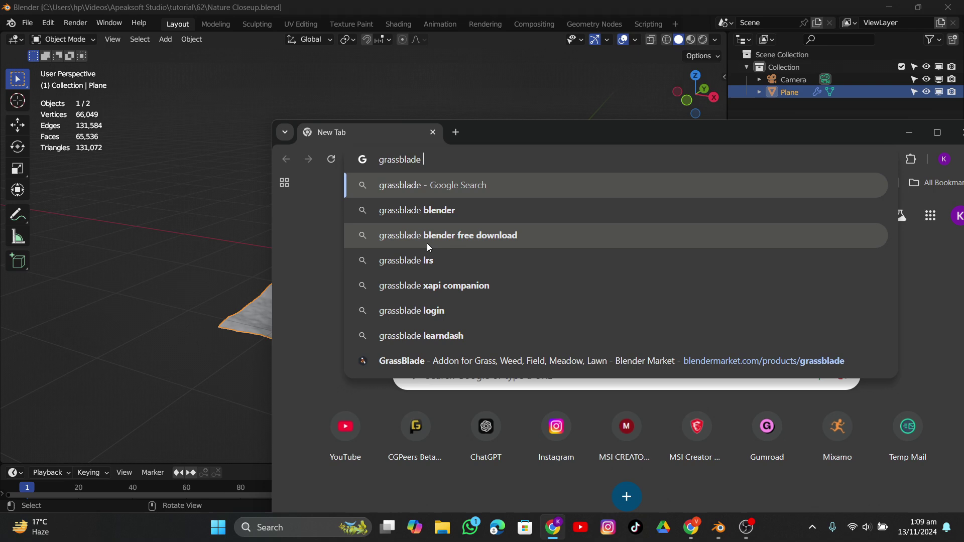
left_click(448, 211)
left_click_drag(625, 130, 483, 78)
left_click(772, 80)
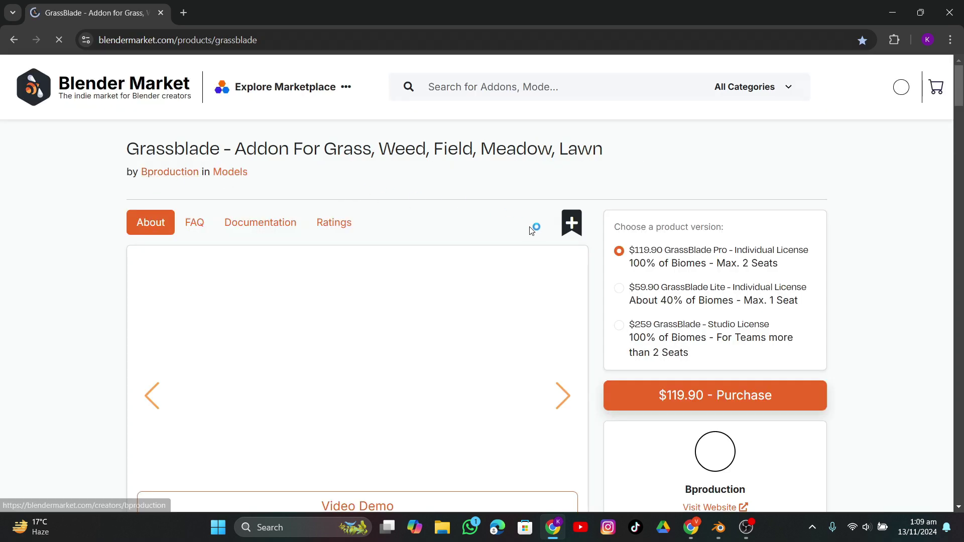
Step: Examine the GrassBlade product page for its biomes, asset collection and layered scattering system
scroll(512, 257, "down", 1)
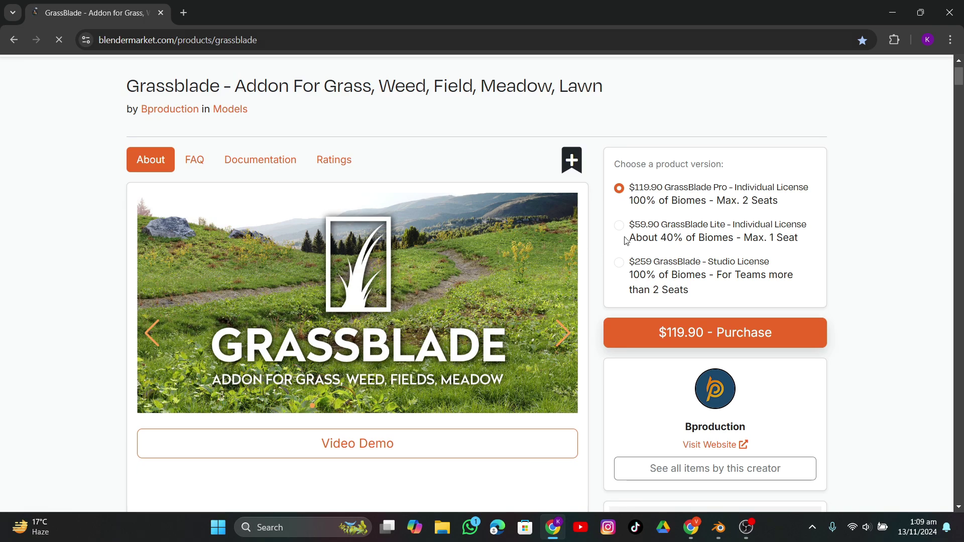
scroll(415, 306, "down", 15)
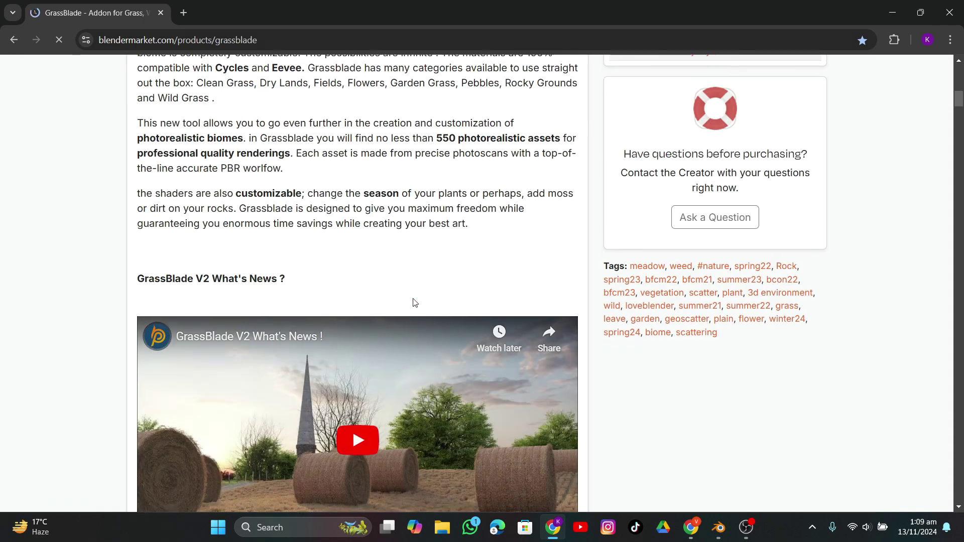
scroll(360, 296, "down", 5)
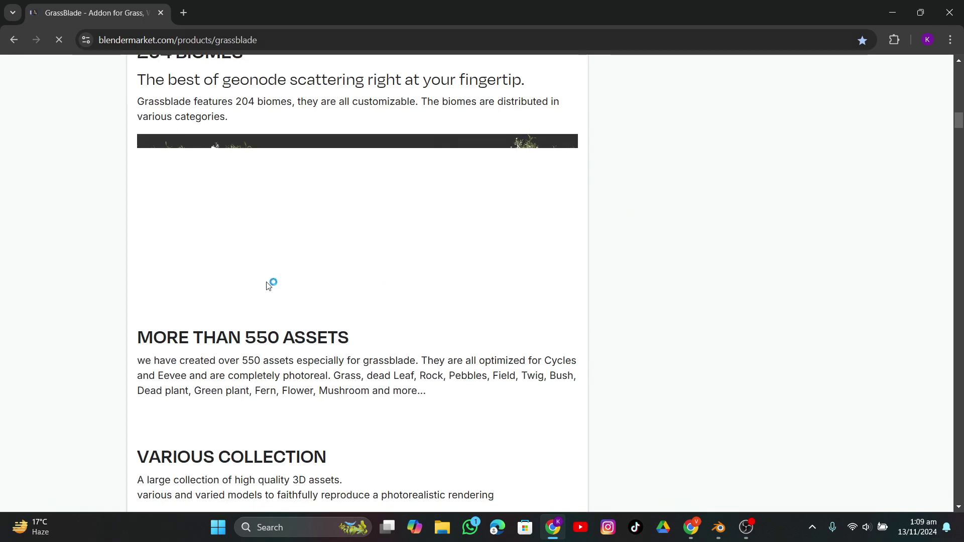
scroll(272, 265, "down", 1)
scroll(403, 273, "down", 1)
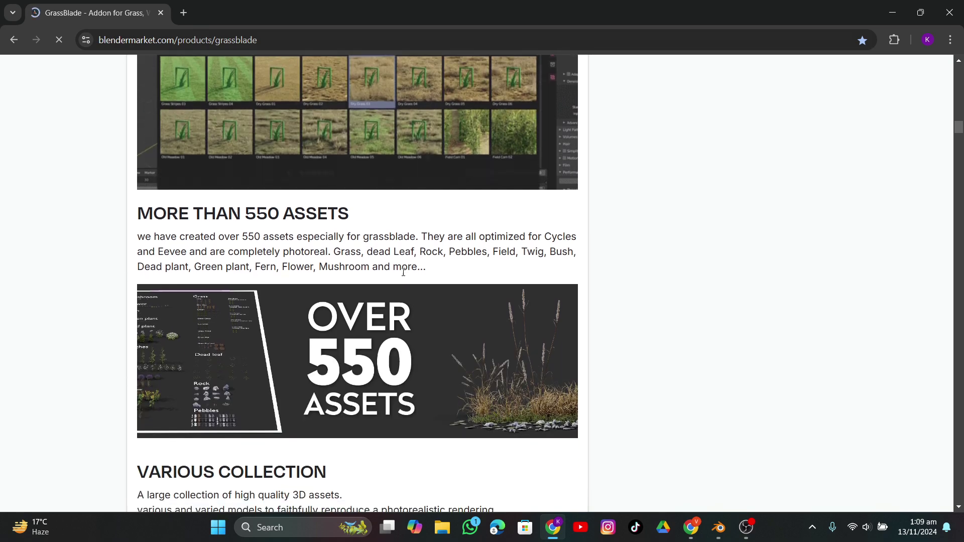
scroll(407, 266, "up", 2)
scroll(341, 282, "down", 10)
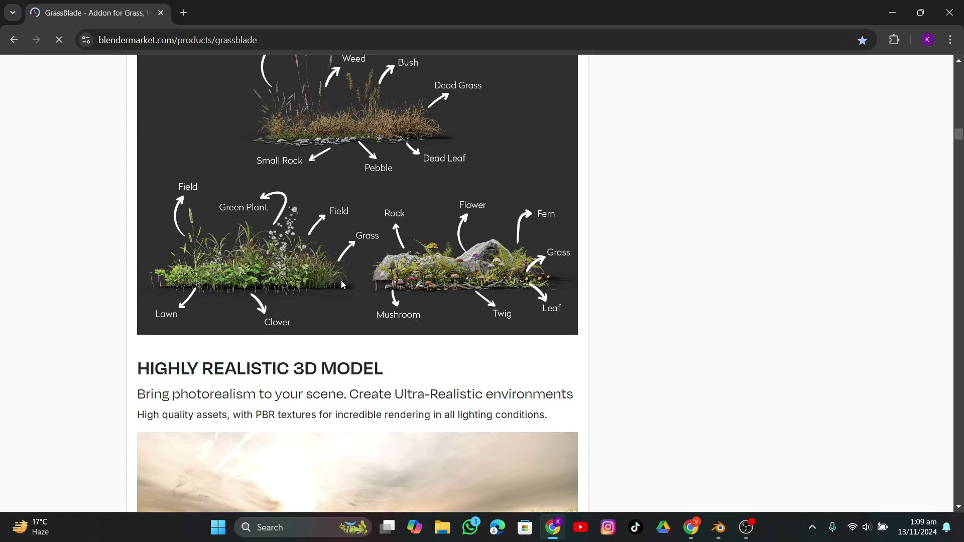
scroll(342, 284, "down", 10)
scroll(341, 282, "down", 20)
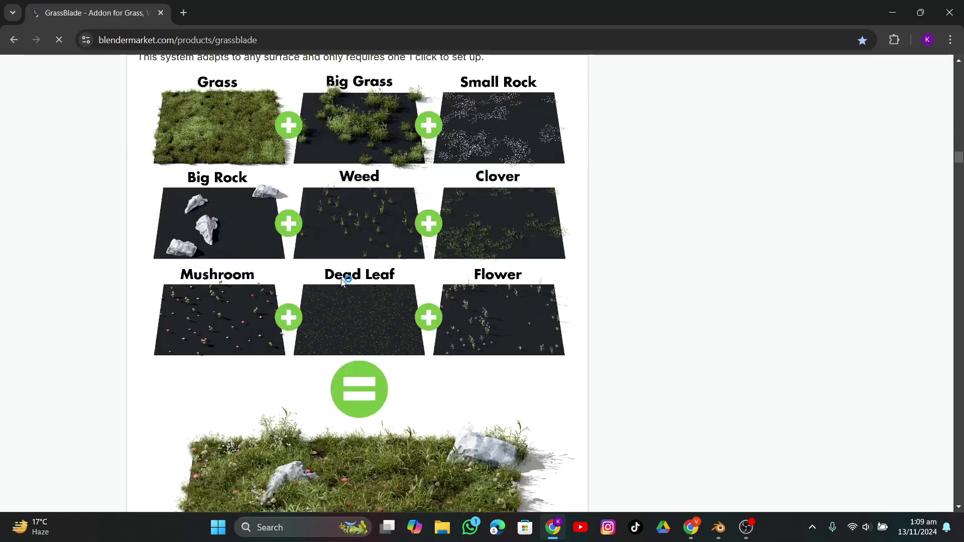
Step: Examine the rest of the GrassBlade product page, covering the proxy system, customization, biome catalog and the Lite and Pro versions
scroll(346, 271, "up", 6)
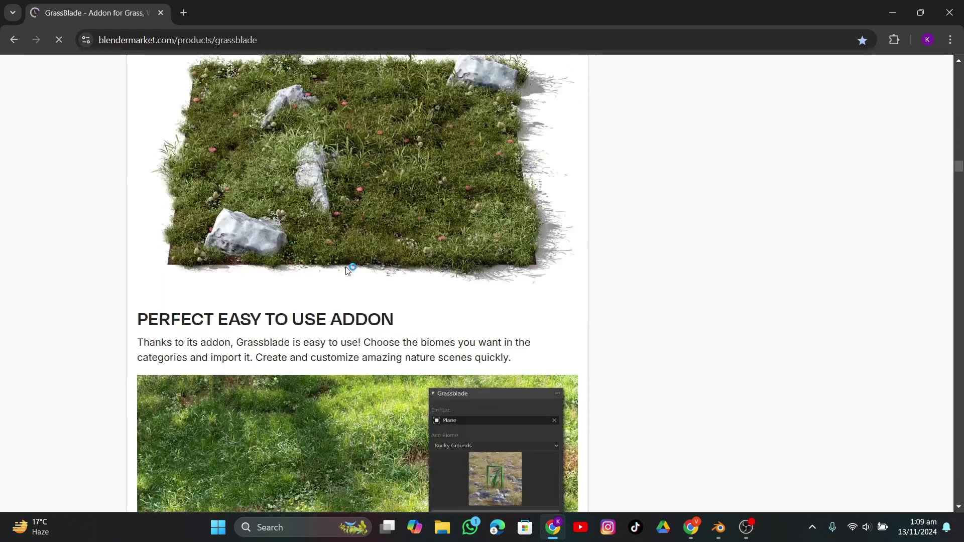
scroll(399, 210, "up", 2)
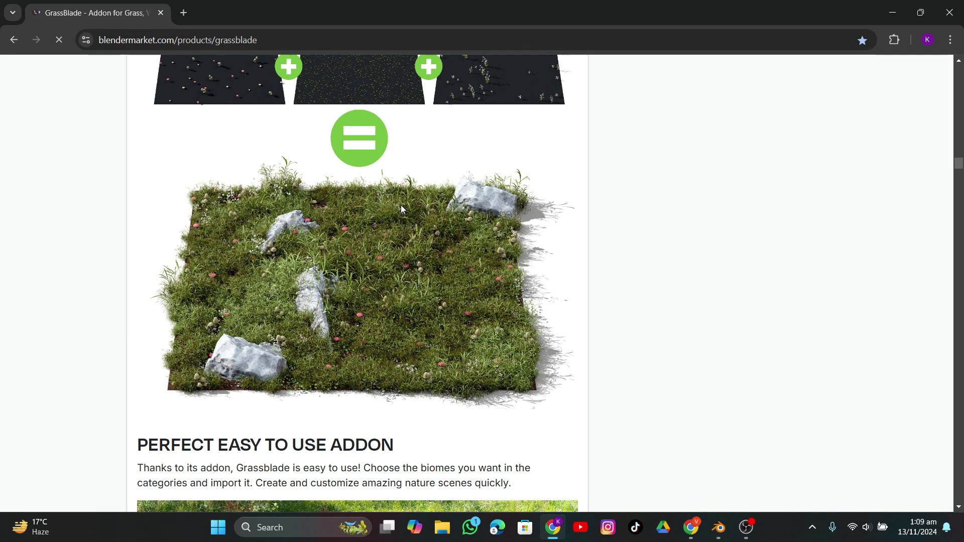
scroll(404, 206, "down", 12)
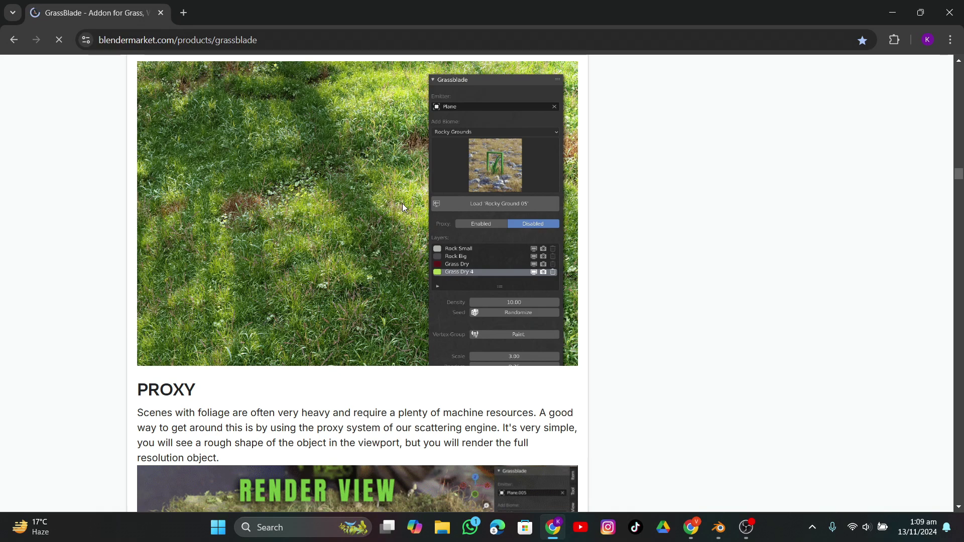
scroll(404, 206, "down", 3)
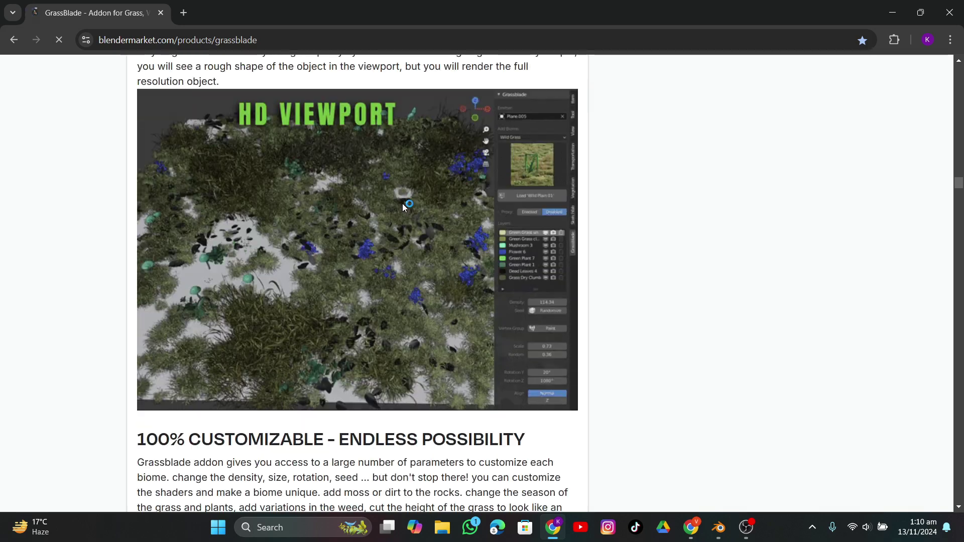
scroll(405, 206, "down", 10)
scroll(402, 204, "down", 20)
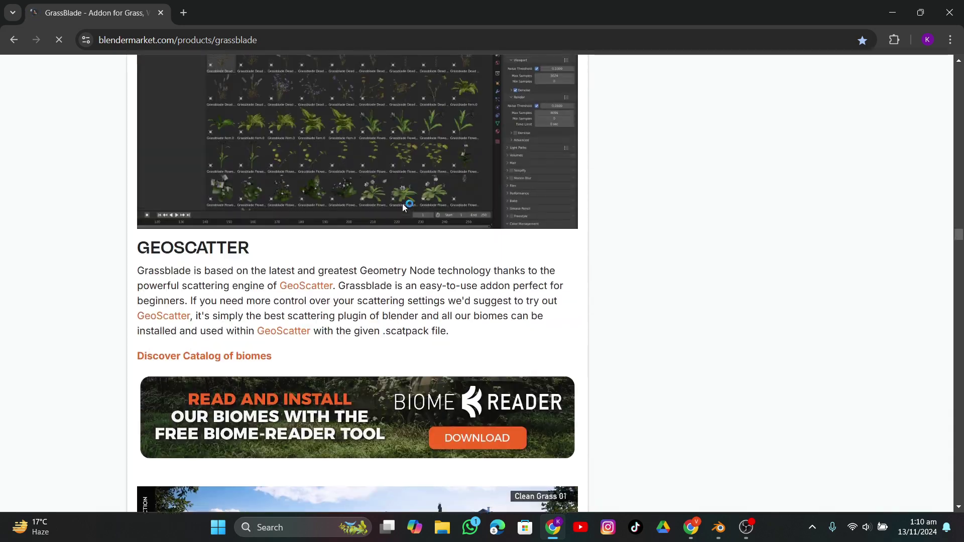
scroll(402, 204, "up", 3)
scroll(403, 207, "down", 20)
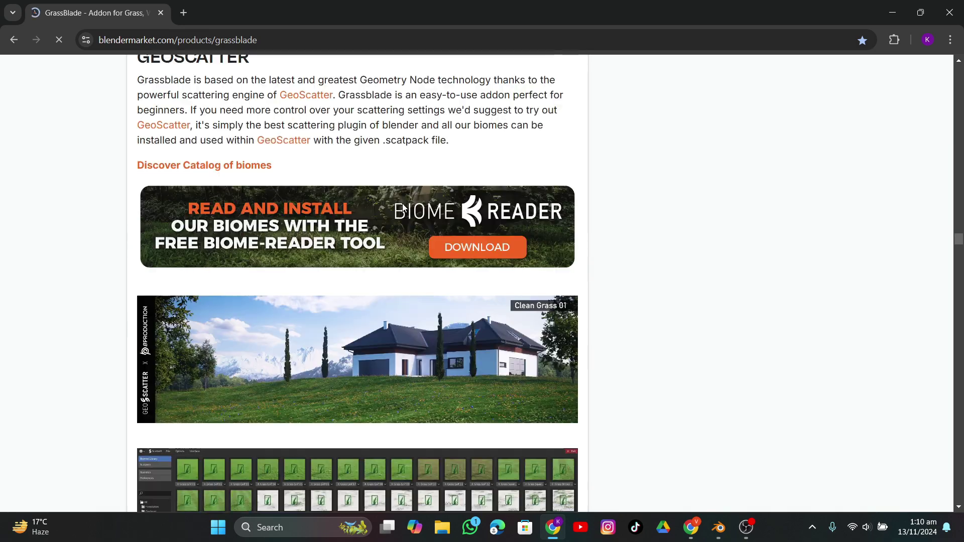
scroll(405, 207, "down", 20)
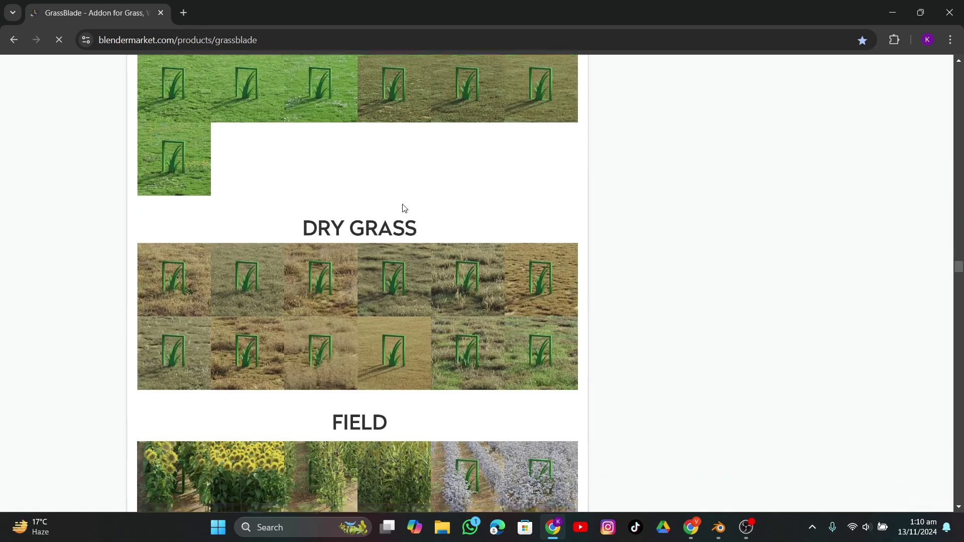
scroll(409, 206, "down", 20)
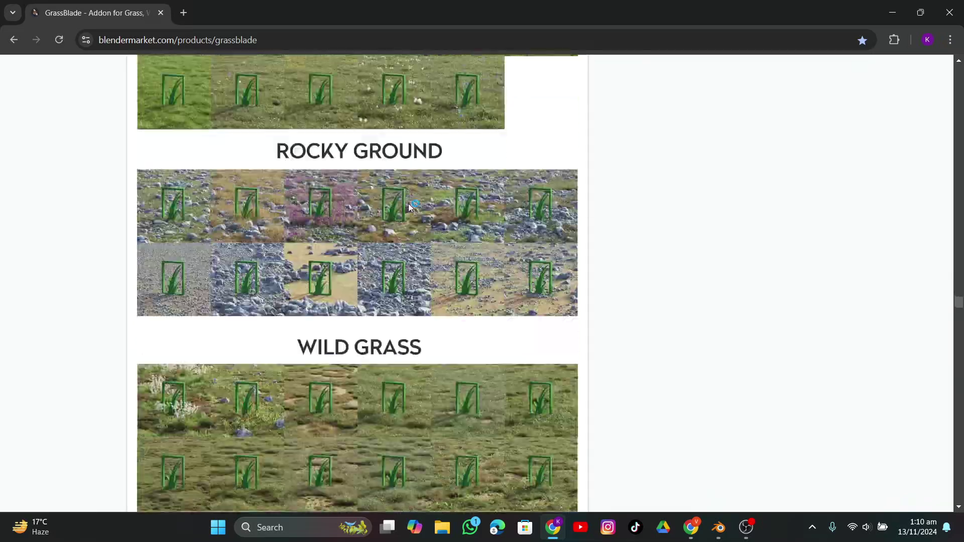
scroll(410, 207, "down", 15)
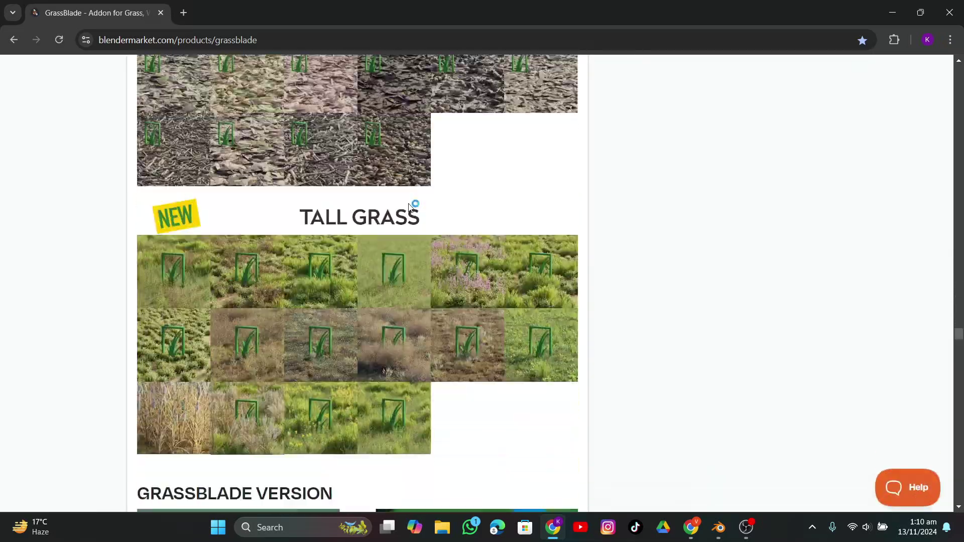
scroll(409, 204, "up", 2)
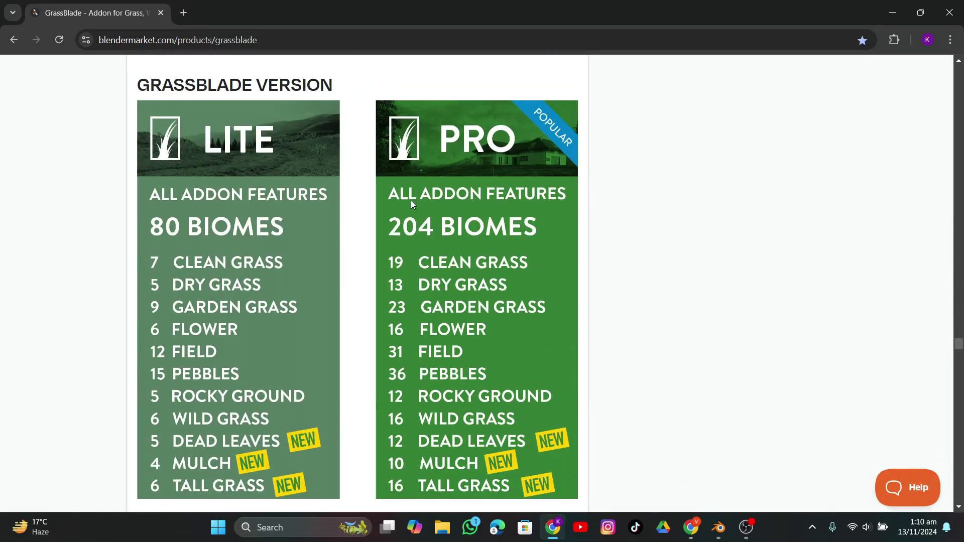
Step: Close Chrome to return to Blender and open the add-on preferences
left_click(949, 12)
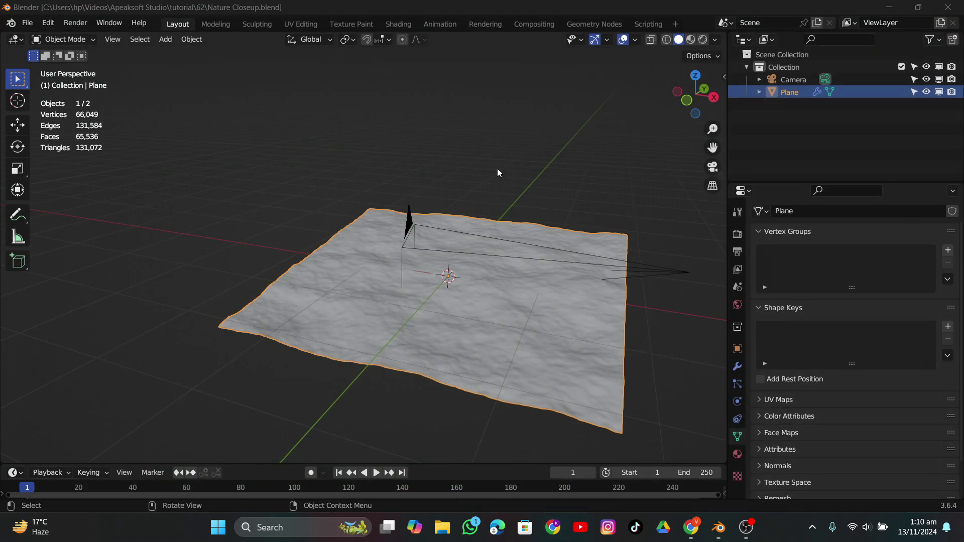
left_click_drag(712, 147, 673, 150)
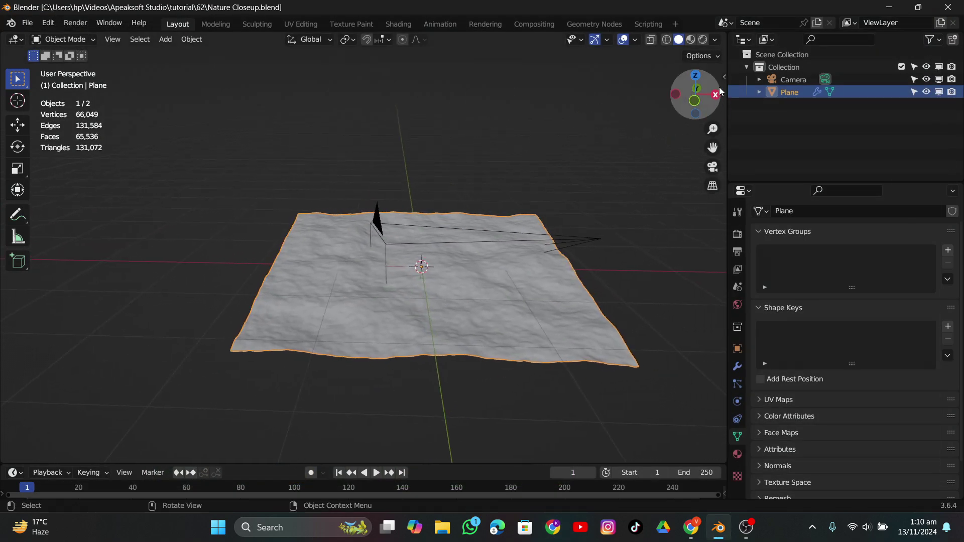
left_click(40, 26)
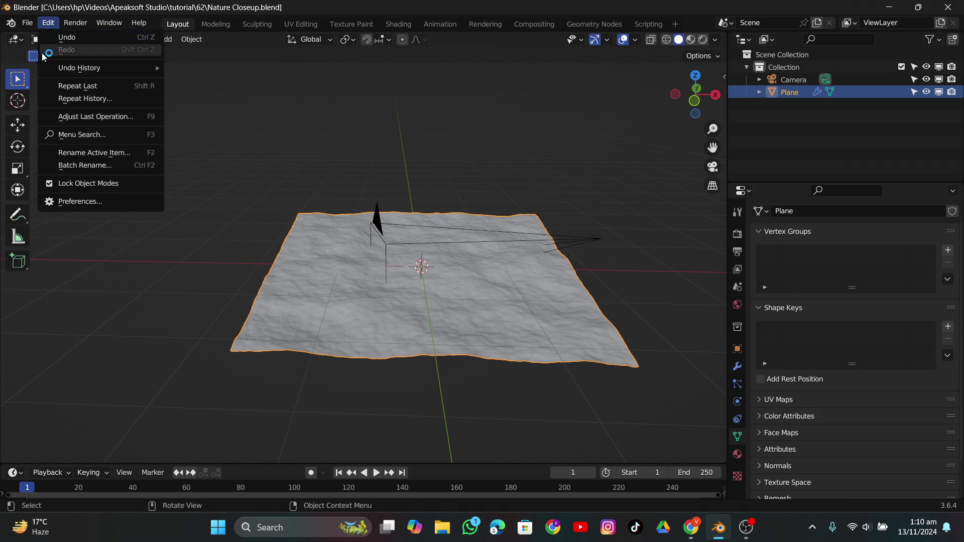
left_click(51, 204)
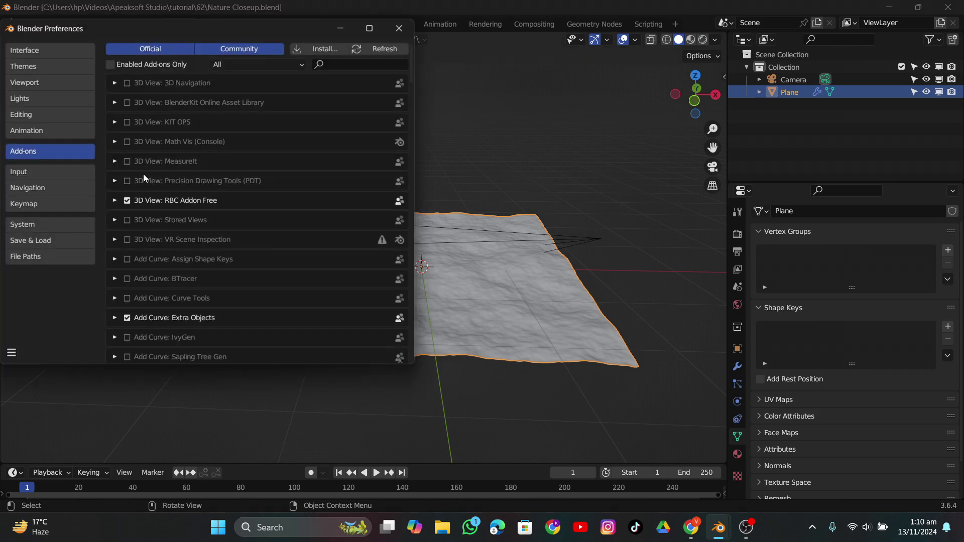
Step: Start installing an add-on from file and select the Grassblade zip in the Downloads\Grassblade folder
left_click(312, 50)
left_click(47, 170)
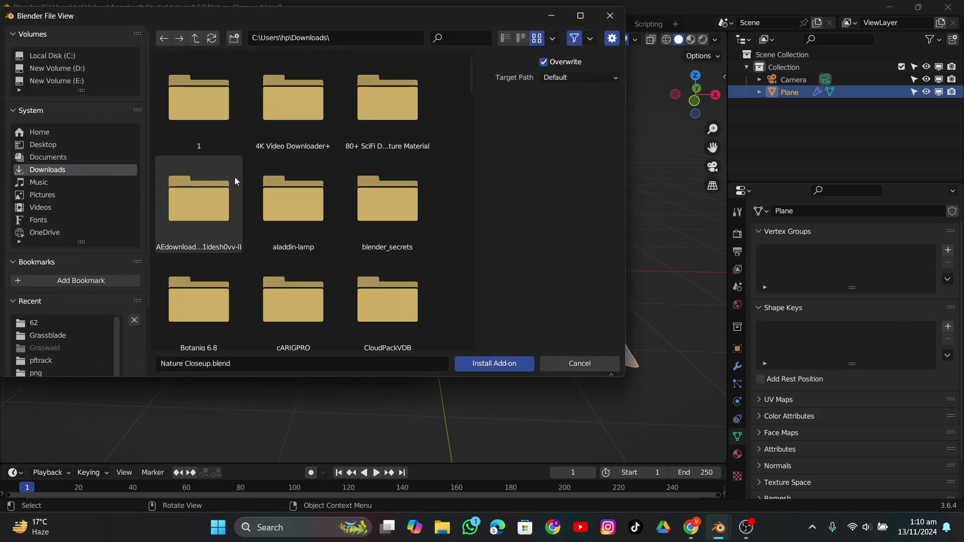
scroll(250, 175, "down", 5)
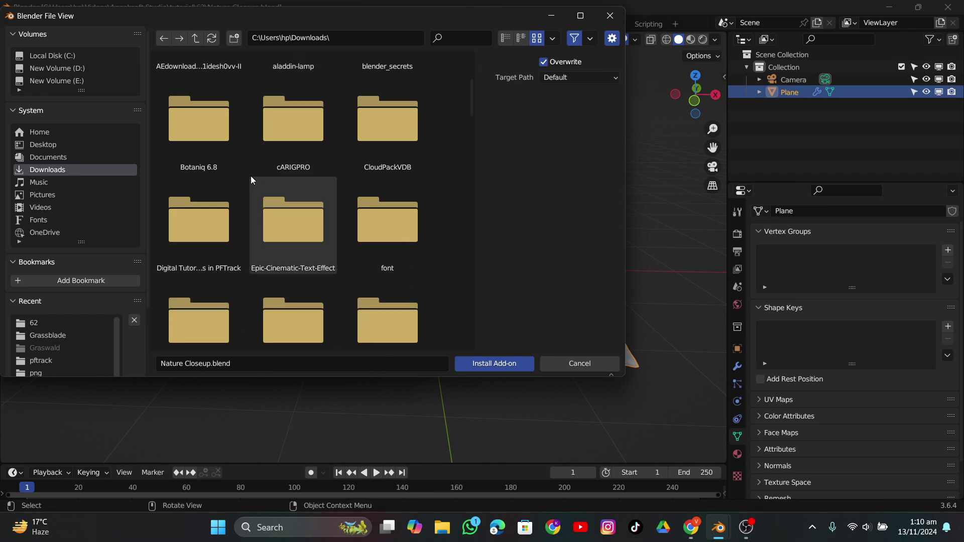
scroll(252, 176, "down", 2)
left_click(290, 265)
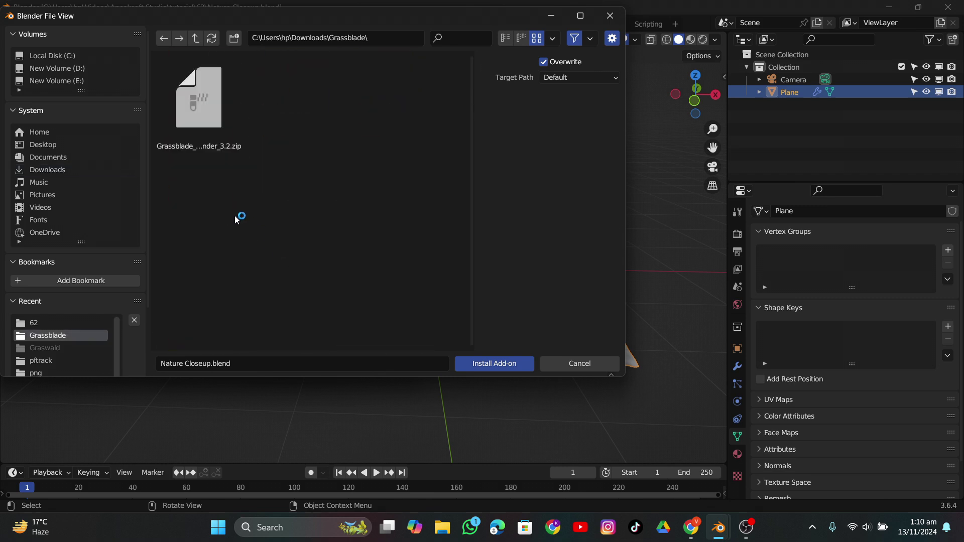
left_click(196, 100)
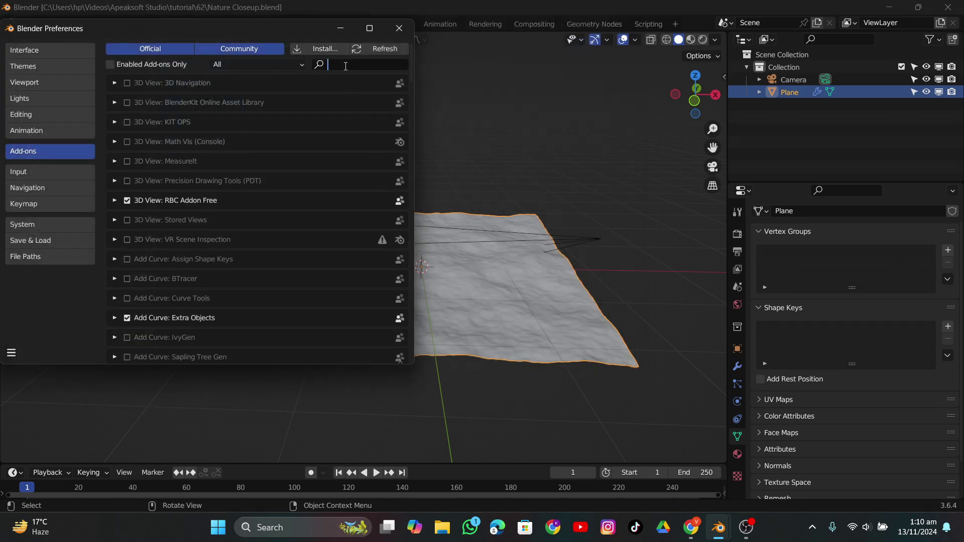
Step: Filter the add-ons list by "grass" to find Grassblade, and save the preferences before closing them
type("gra")
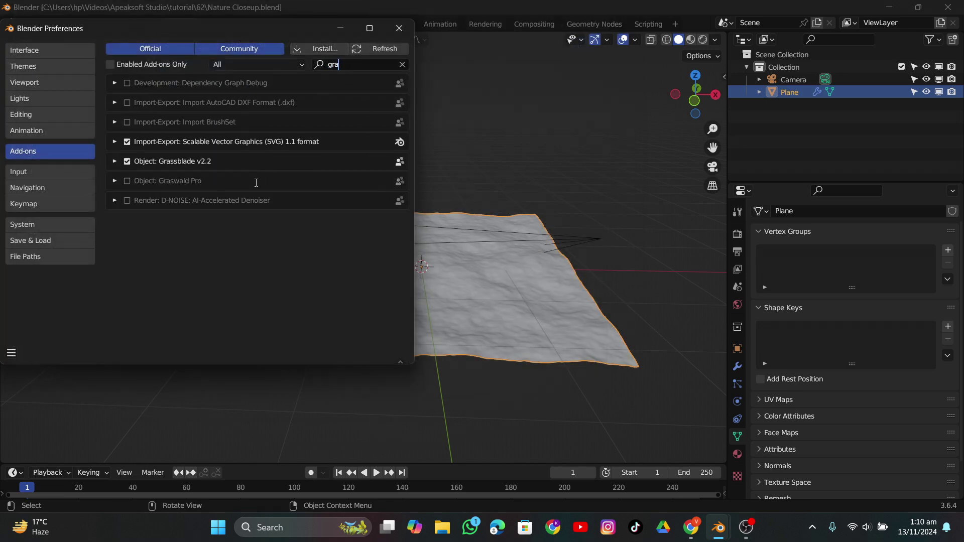
type("ss")
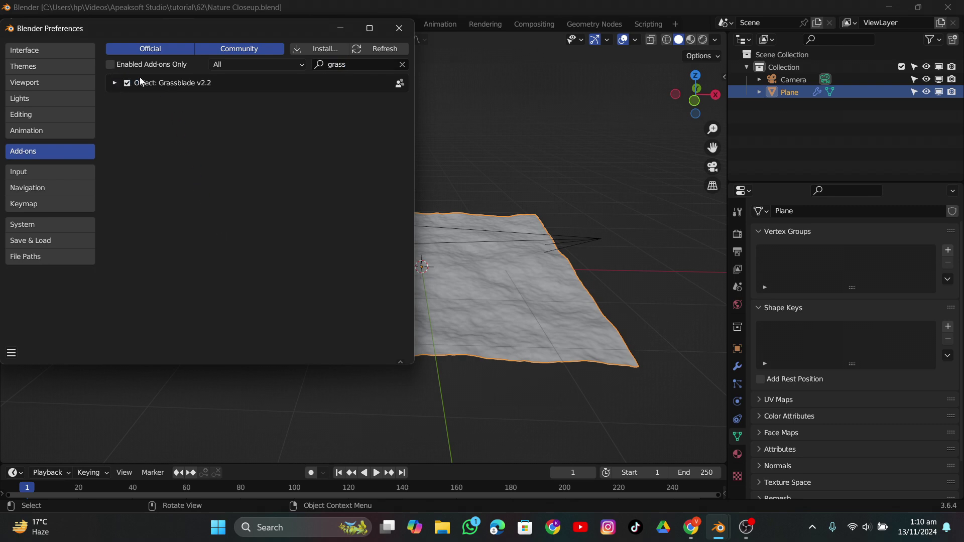
left_click(11, 353)
left_click(35, 317)
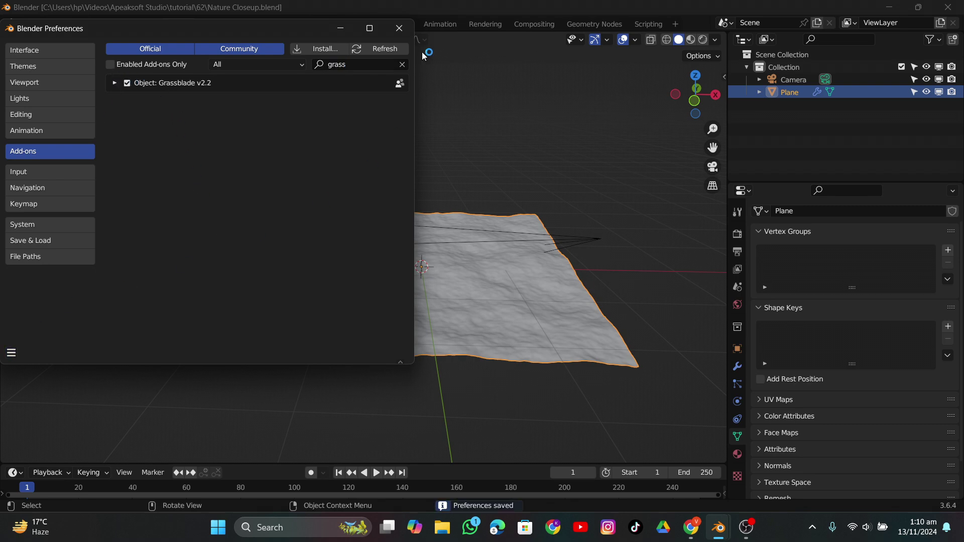
left_click(400, 29)
Step: Show the widened Grassblade settings in the 3D viewport and assign the terrain plane as the emitter
key("n")
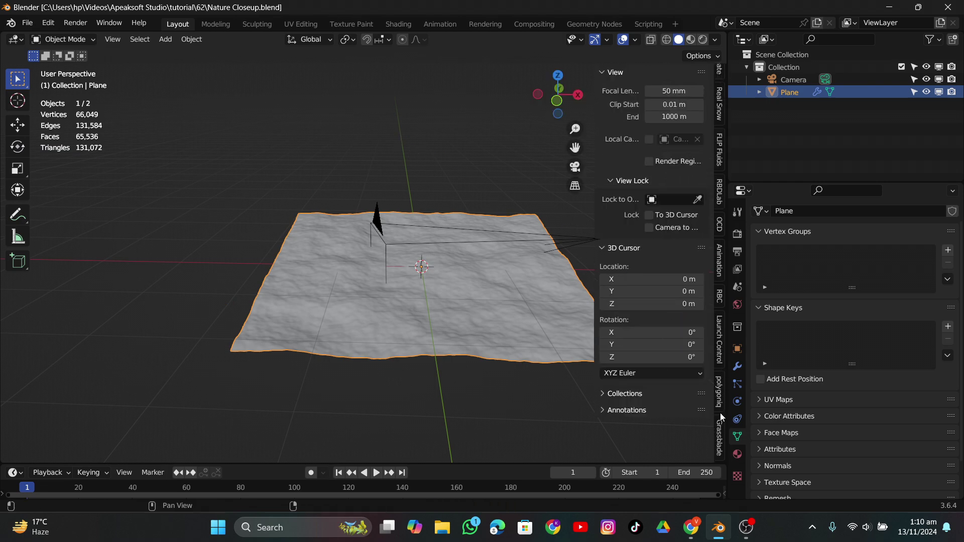
left_click(722, 426)
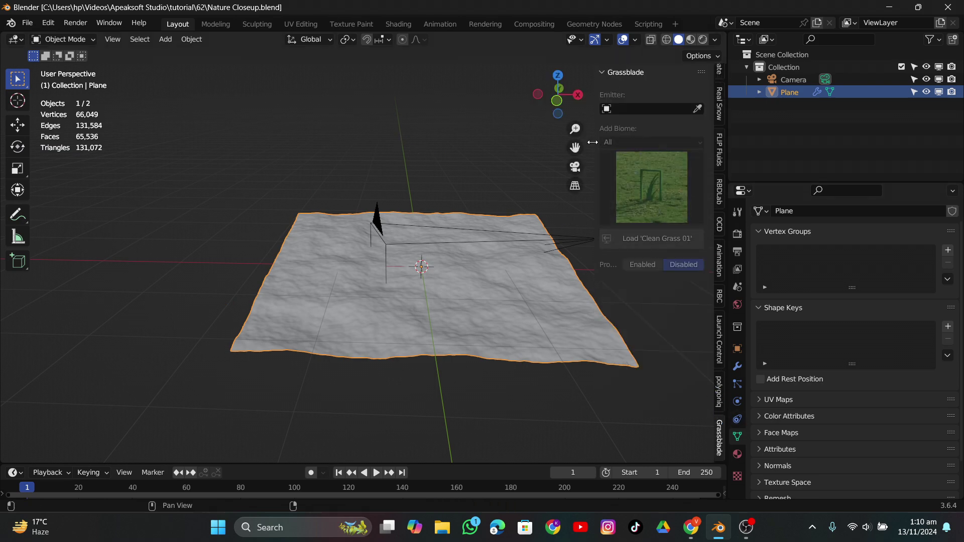
left_click_drag(594, 120, 450, 151)
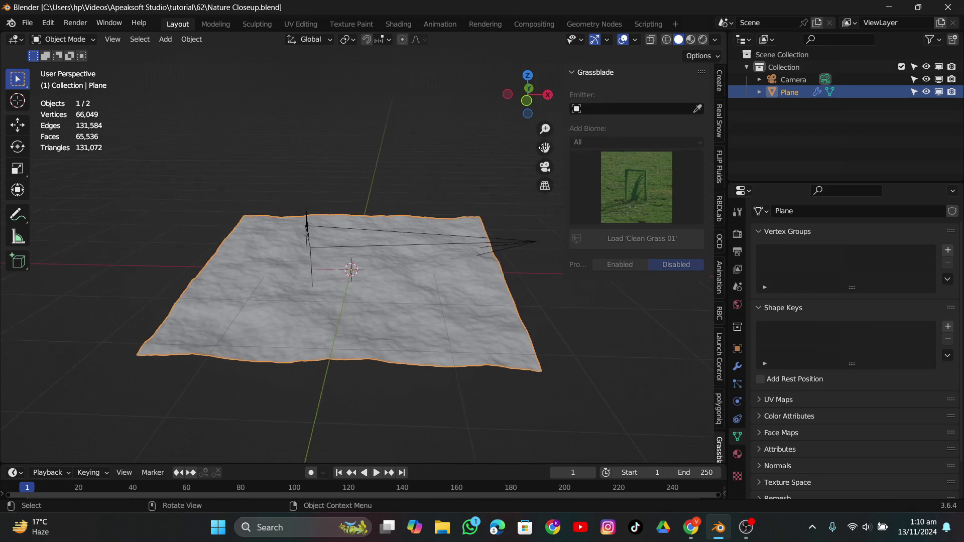
left_click(698, 110)
left_click(483, 294)
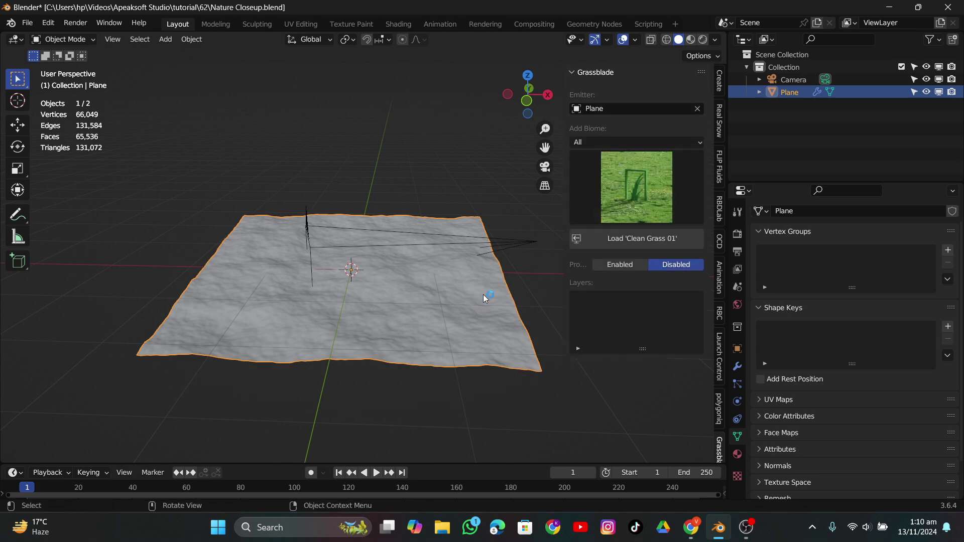
Step: Look through the available GrassBlade biome categories without changing the selection
left_click(627, 143)
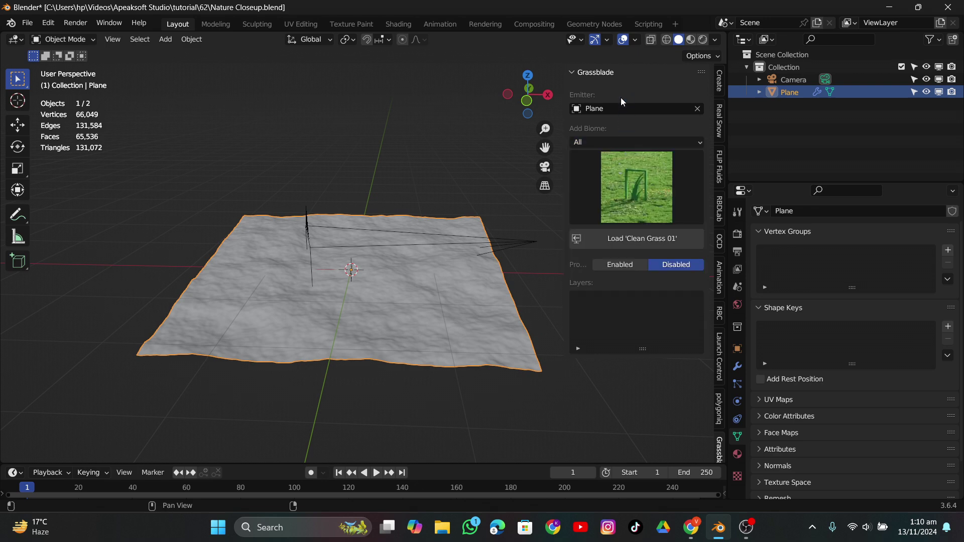
left_click(622, 174)
left_click(618, 143)
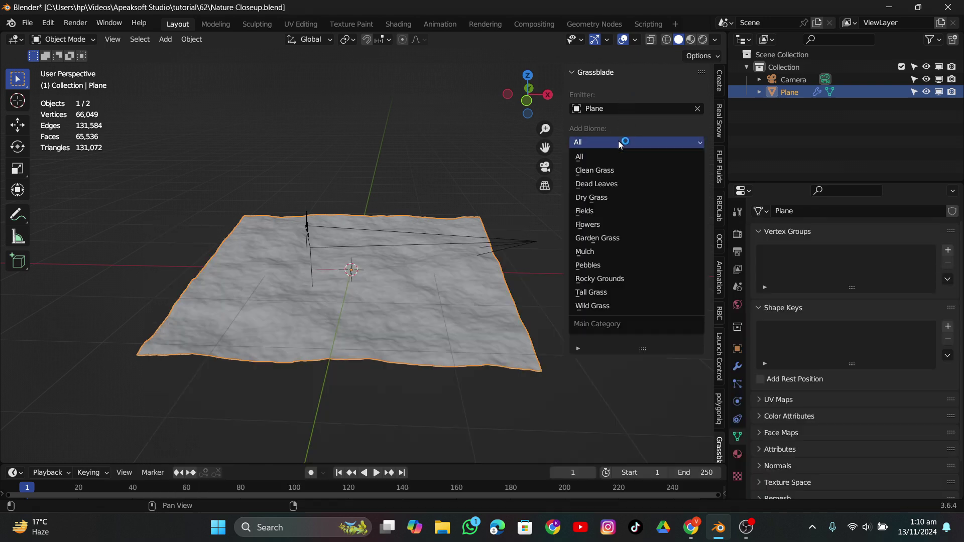
key("Escape")
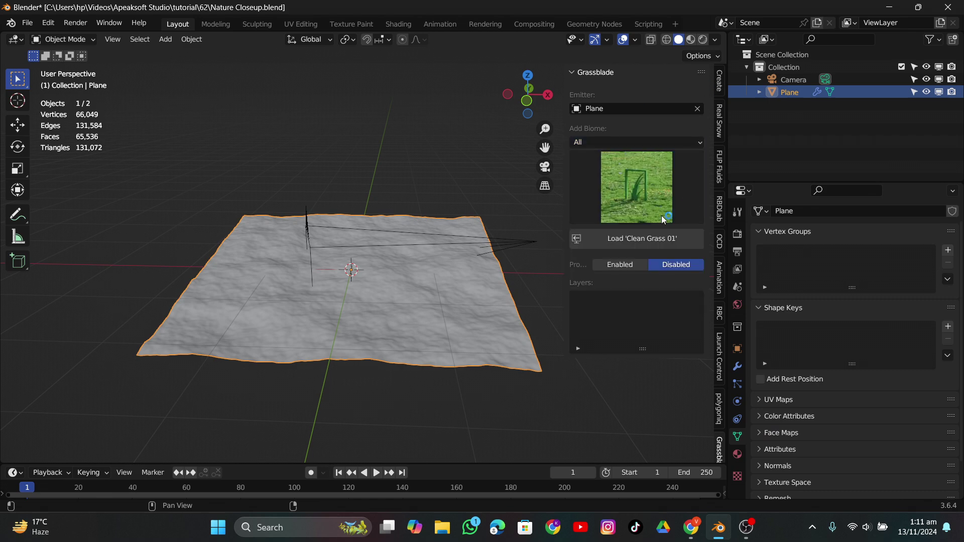
left_click(614, 170)
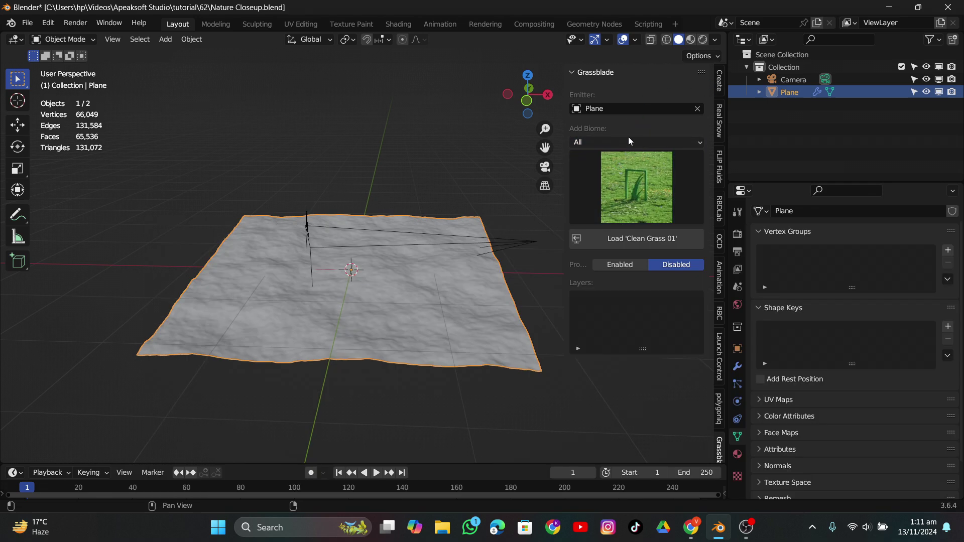
Step: Set the biome category to Clean Grass and choose the Grass Golf 04 biome from its previews
left_click(628, 142)
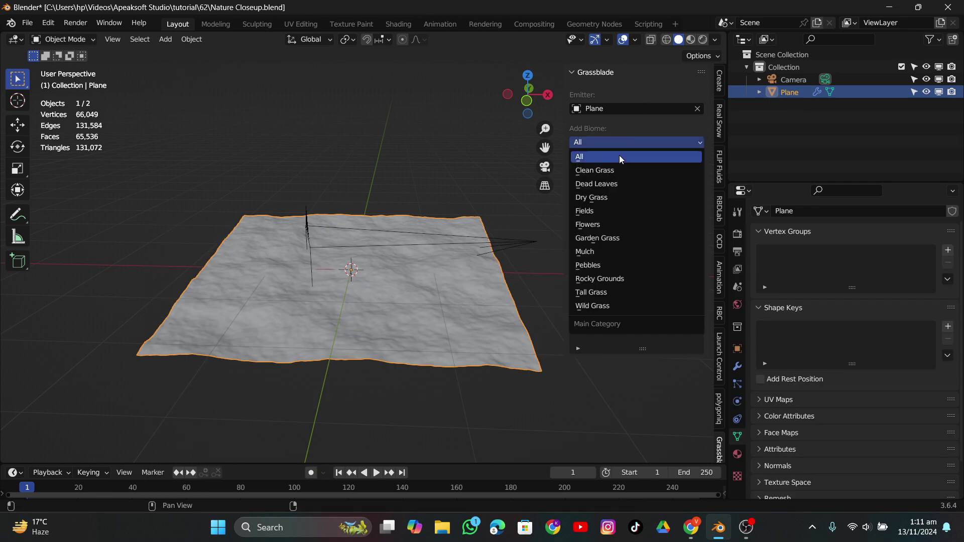
left_click(620, 170)
left_click(625, 184)
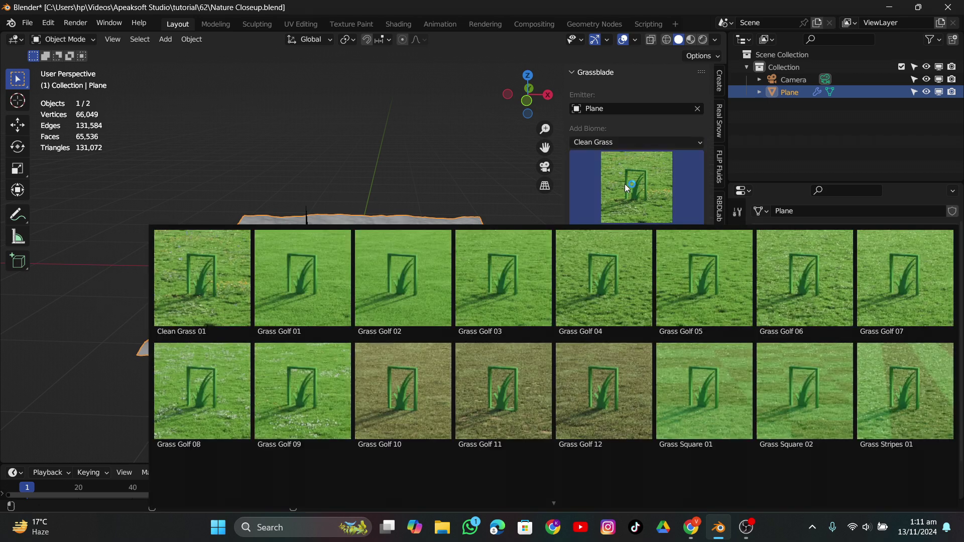
left_click(465, 380)
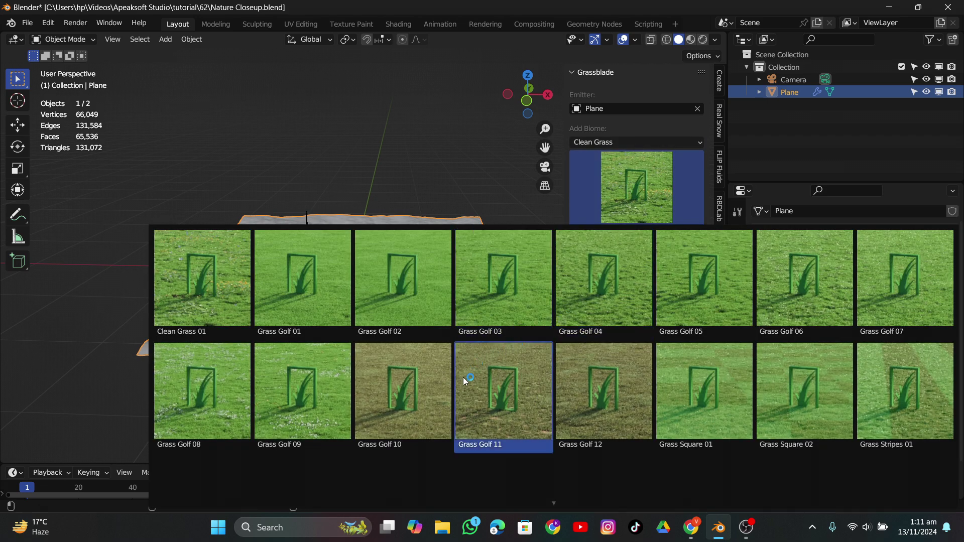
scroll(520, 434, "down", 3)
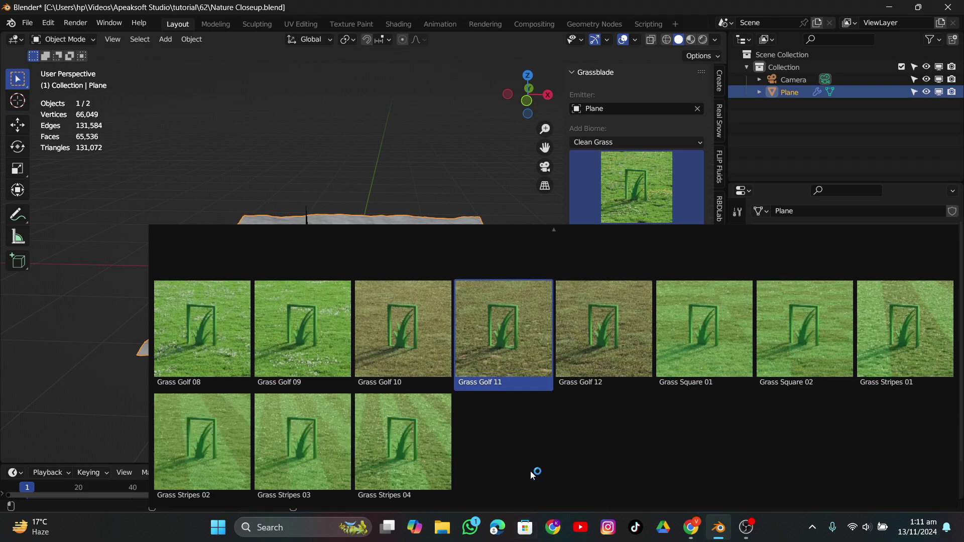
scroll(558, 281, "up", 3)
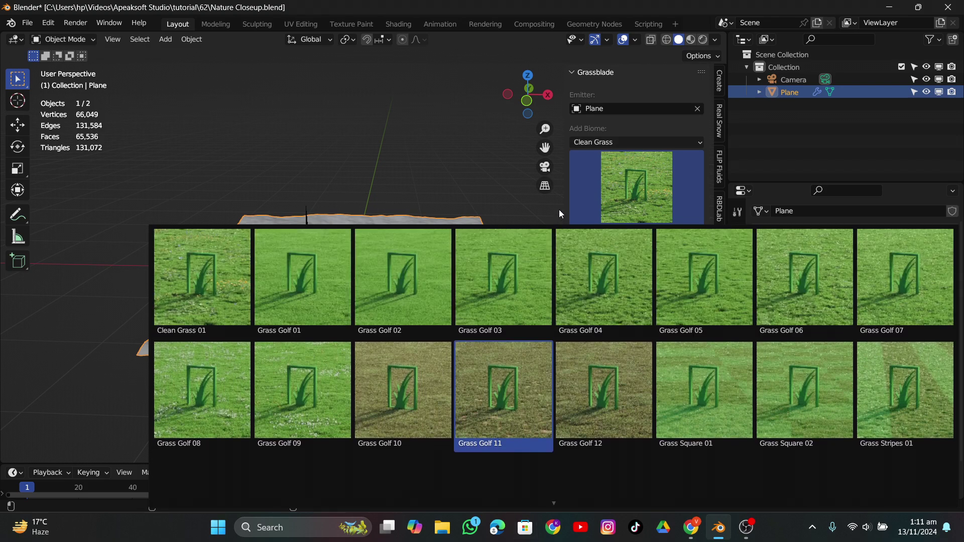
left_click(581, 295)
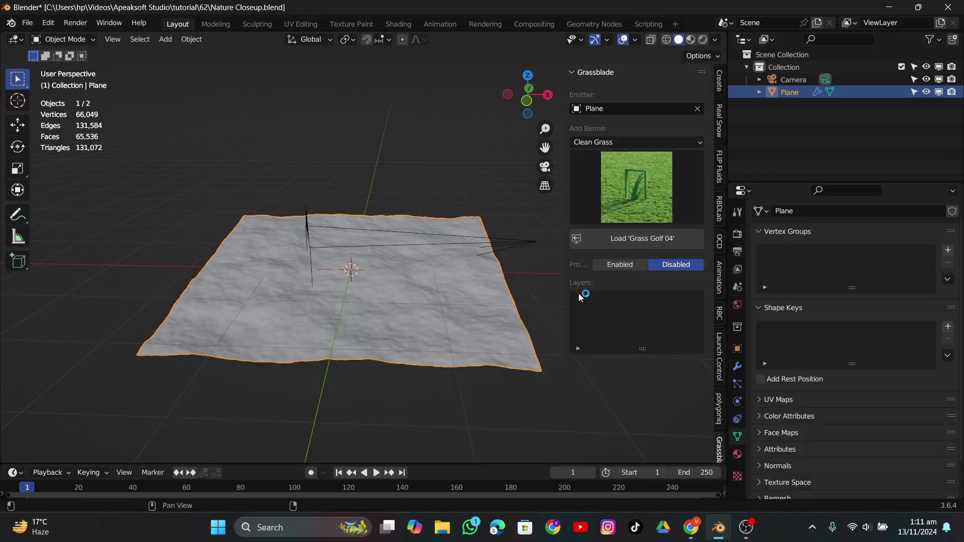
Step: Load the Grass Golf 04 biome onto the terrain plane and inspect the scattered grass up close
left_click(641, 233)
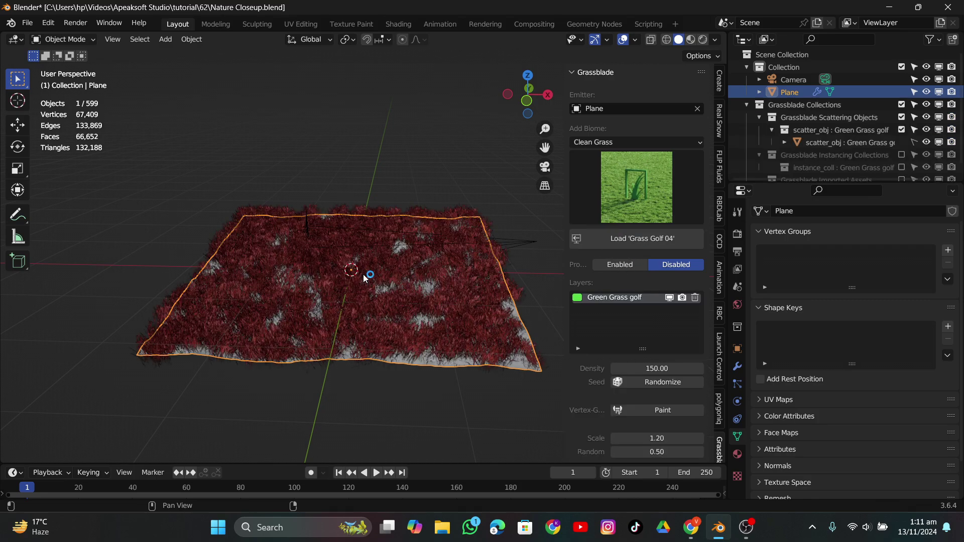
middle_click_drag(366, 288, 355, 242)
scroll(379, 335, "up", 5)
scroll(360, 243, "down", 6)
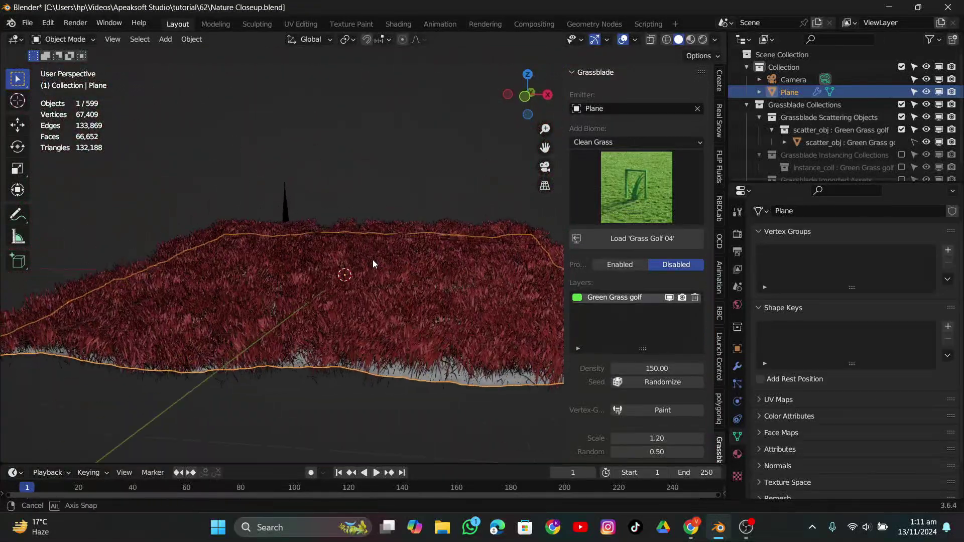
Step: Set the Green Grass golf layer's density to 100 and its scale to 0.42
scroll(573, 312, "down", 3)
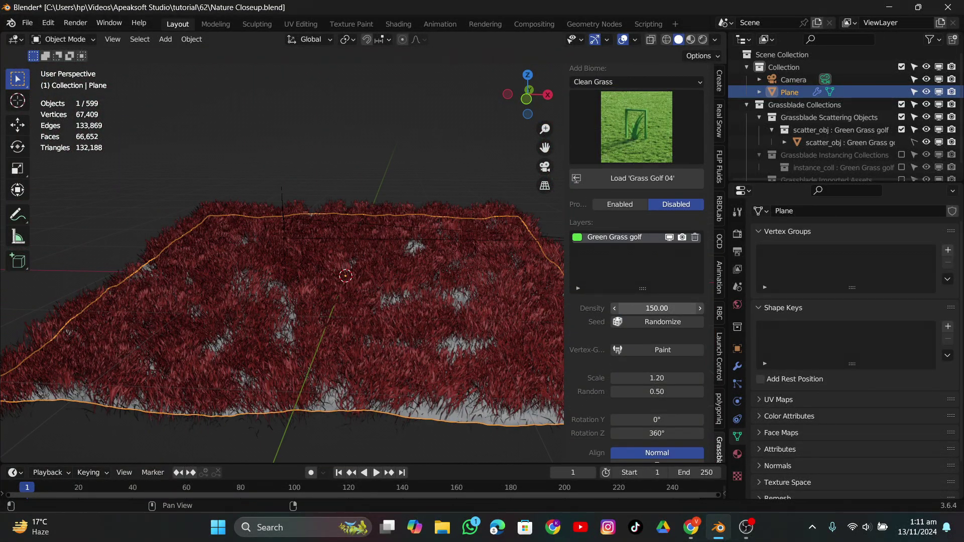
left_click_drag(642, 309, 634, 309)
left_click(642, 309)
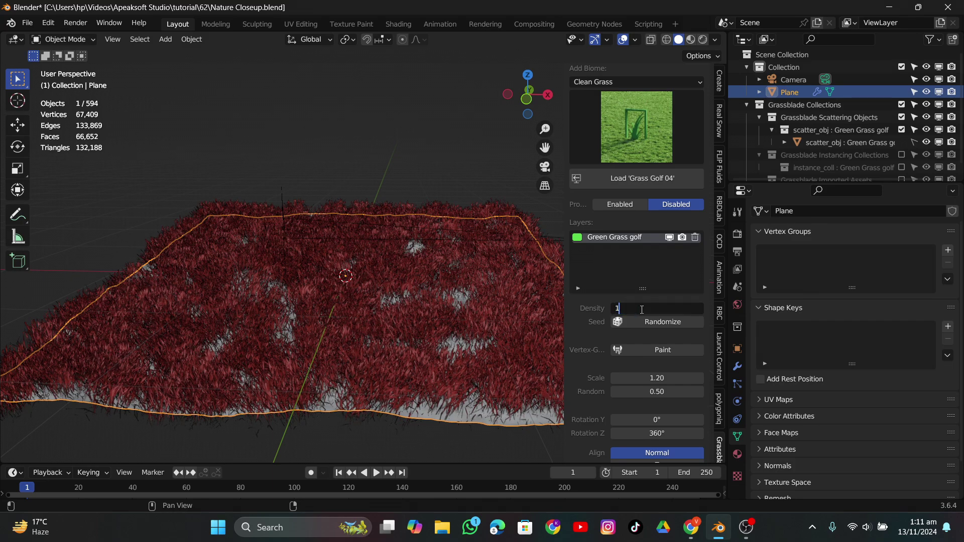
key("Return")
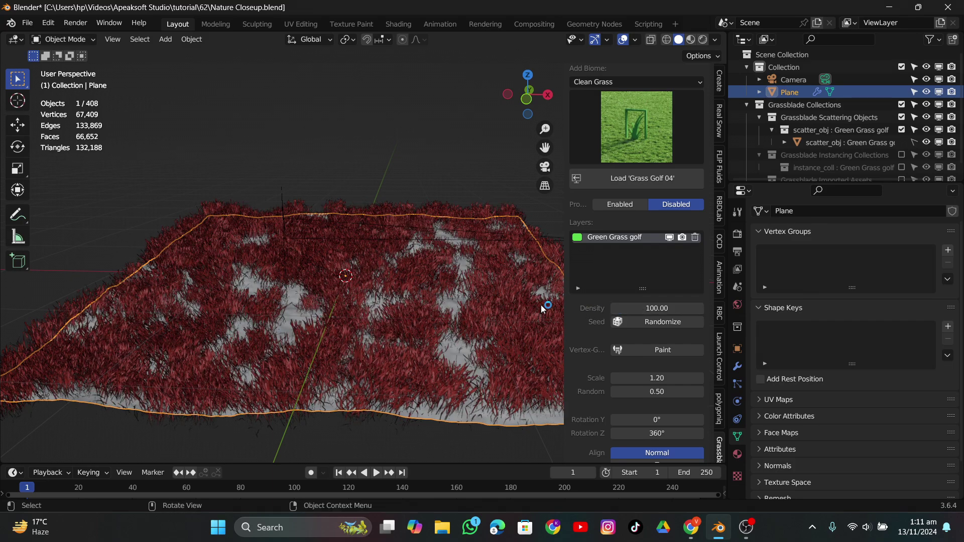
mouse_move(331, 219)
middle_mouse_down()
mouse_move(329, 241)
mouse_move(327, 232)
middle_mouse_up()
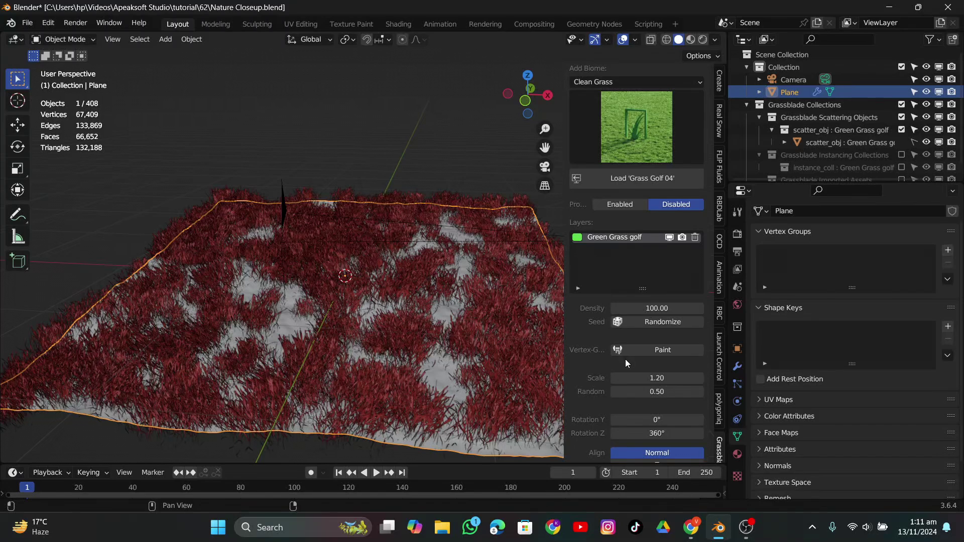
left_click_drag(627, 378, 588, 378)
middle_click_drag(430, 240, 506, 333)
Step: Start a painted vertex group for the grass layer, paint full-weight patches across the terrain's middle, and check them through the camera
left_click(652, 352)
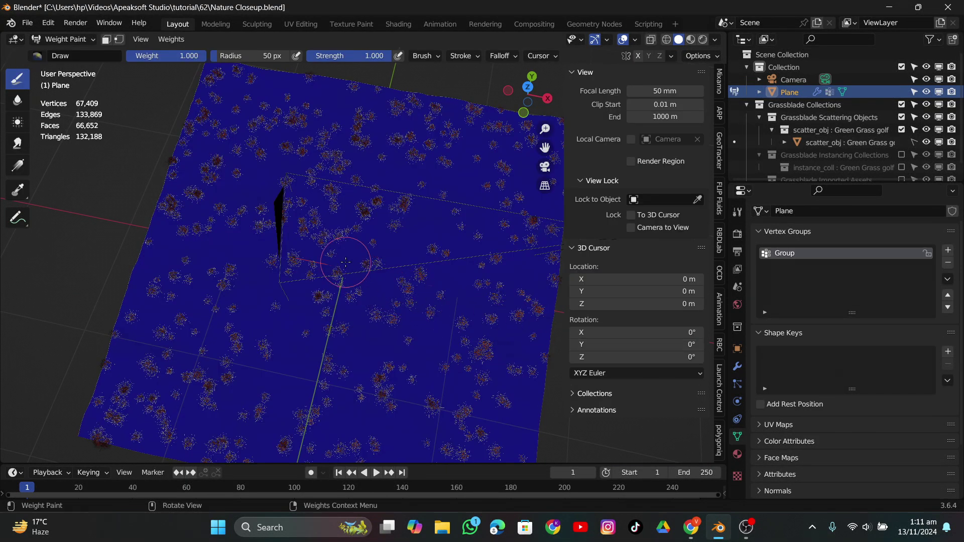
left_click(345, 262)
left_click(307, 210)
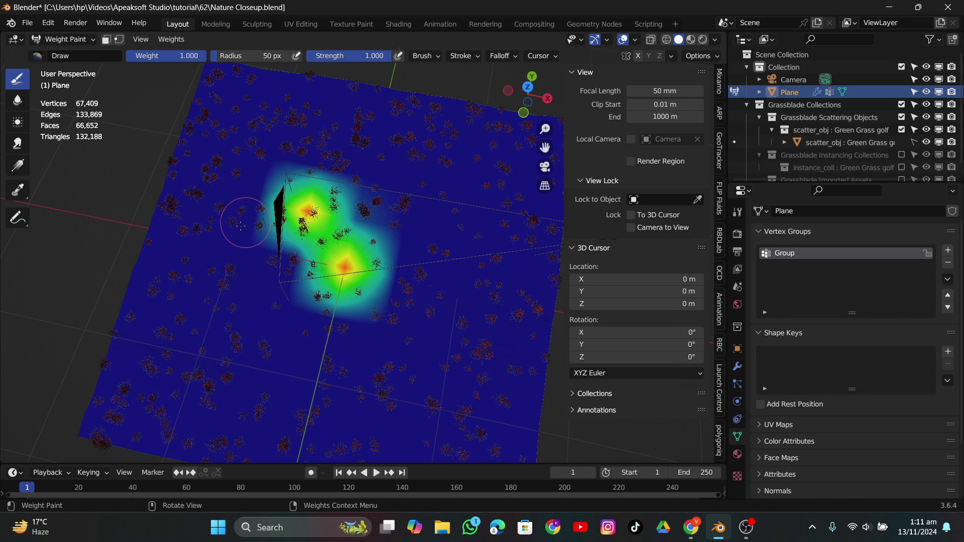
left_click(245, 248)
mouse_move(287, 295)
left_mouse_down()
mouse_move(420, 366)
mouse_move(517, 269)
mouse_move(511, 247)
mouse_move(358, 197)
left_mouse_up()
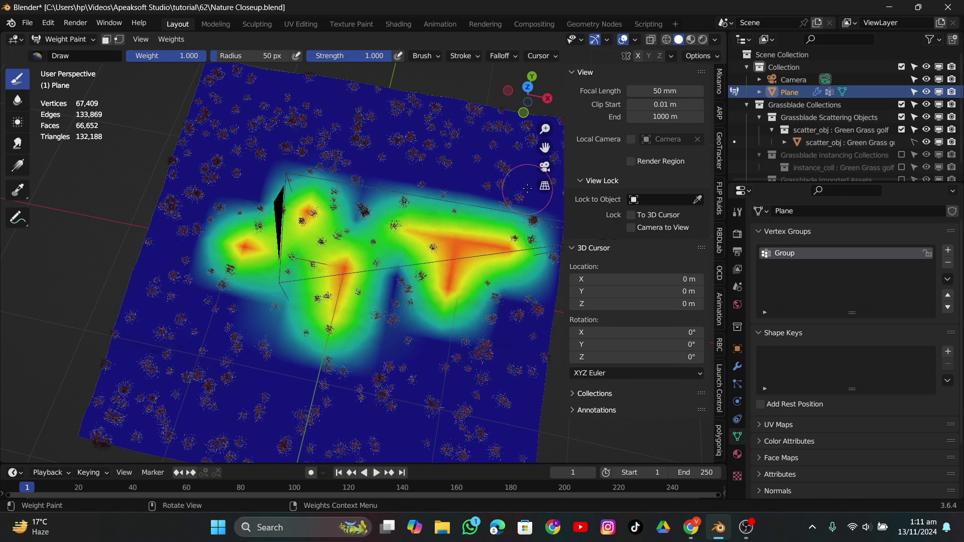
left_click(545, 168)
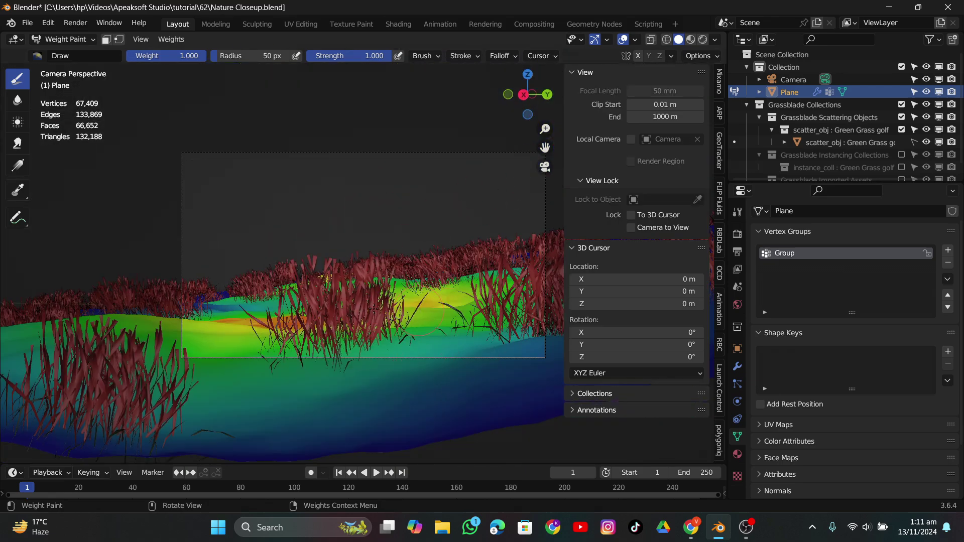
Step: Extend the painted weights over more of the terrain from a raised view, and return to Object Mode
middle_click_drag(221, 296, 226, 189)
mouse_move(237, 202)
left_mouse_down()
mouse_move(274, 152)
mouse_move(342, 159)
mouse_move(248, 146)
mouse_move(107, 98)
left_mouse_up()
left_click(74, 44)
left_click(55, 33)
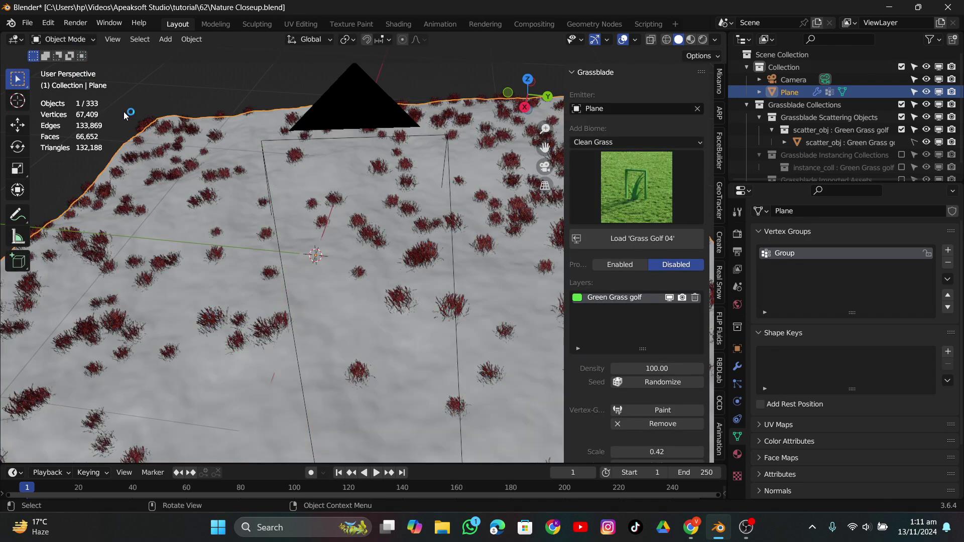
Step: Resume painting the grass layer's vertex group and fill the gaps between the weighted patches across the middle of the terrain
scroll(643, 353, "down", 5)
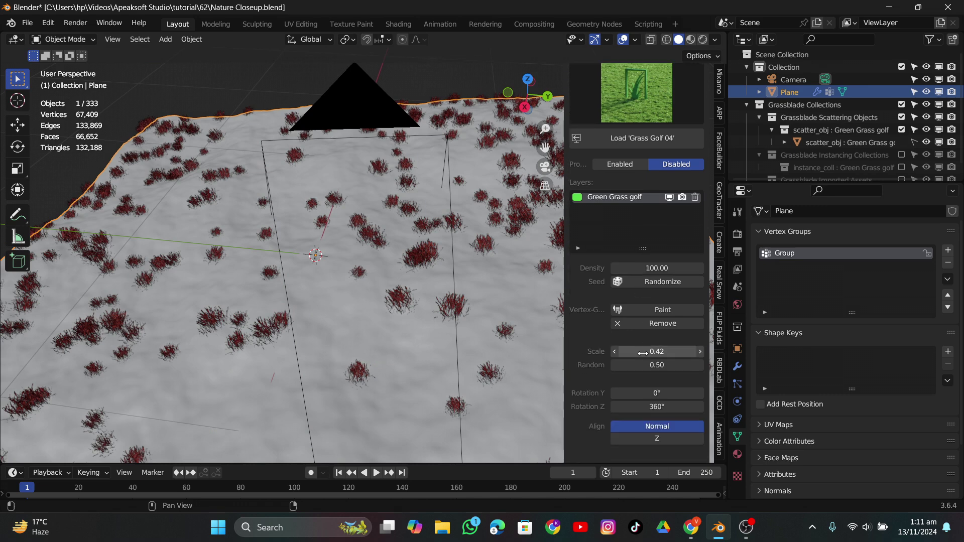
left_click(661, 314)
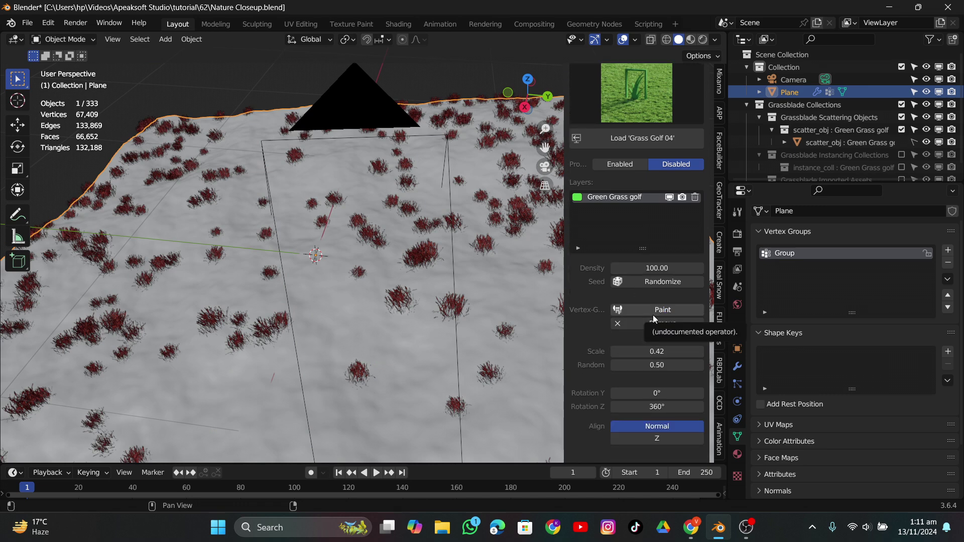
scroll(647, 354, "down", 5)
scroll(653, 311, "up", 2)
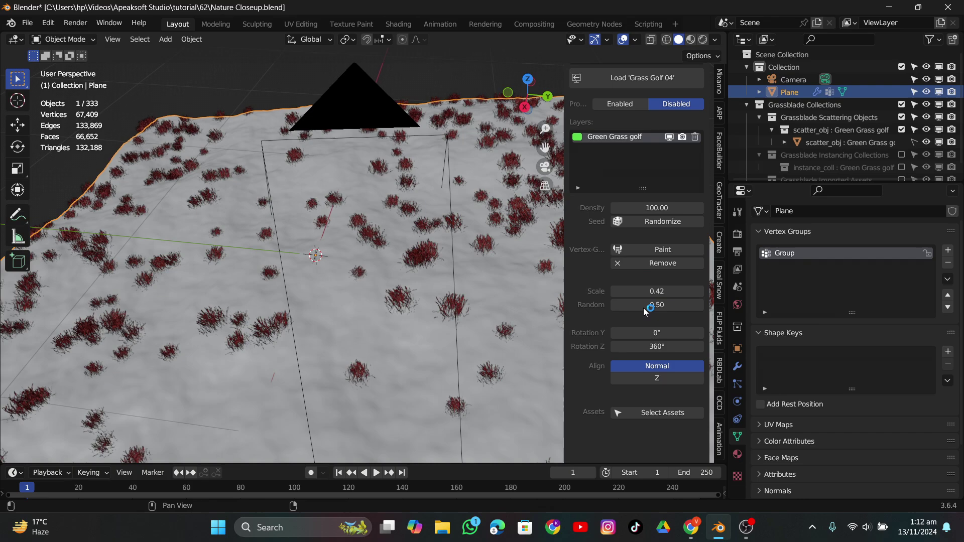
left_click(666, 251)
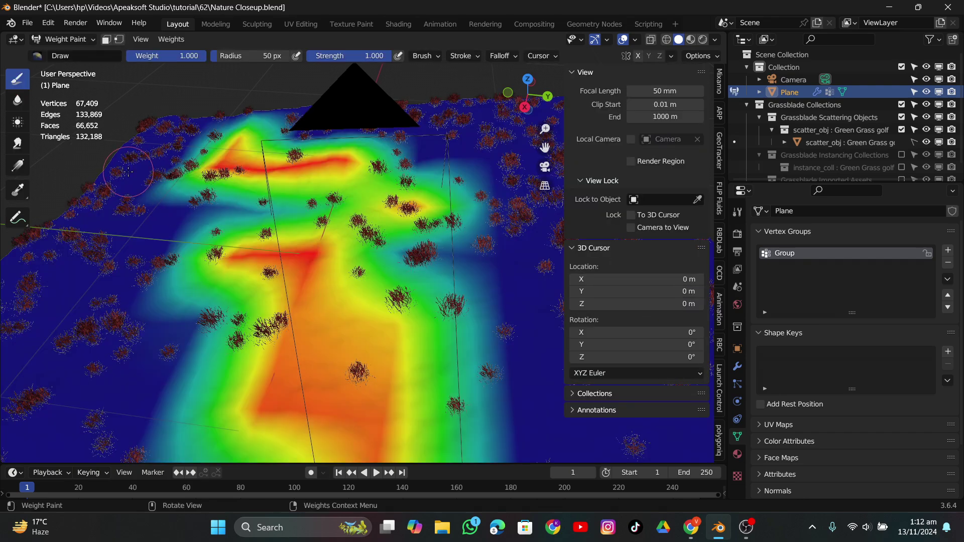
middle_click_drag(143, 183, 366, 191)
scroll(226, 186, "down", 6)
scroll(365, 193, "up", 3)
left_click_drag(270, 322, 316, 311)
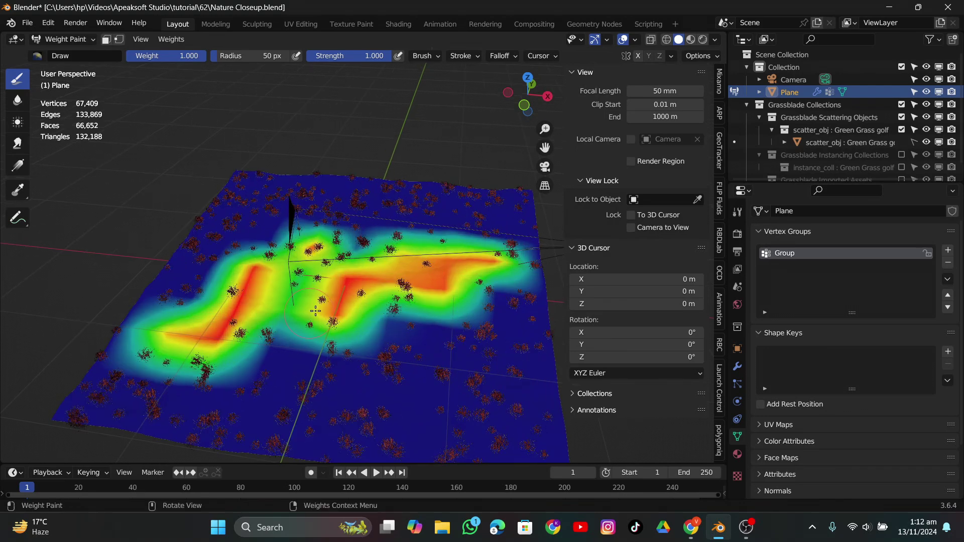
left_click_drag(271, 336, 309, 394)
middle_click_drag(308, 395, 391, 228)
mouse_move(391, 229)
left_mouse_down()
mouse_move(326, 251)
mouse_move(320, 222)
left_mouse_up()
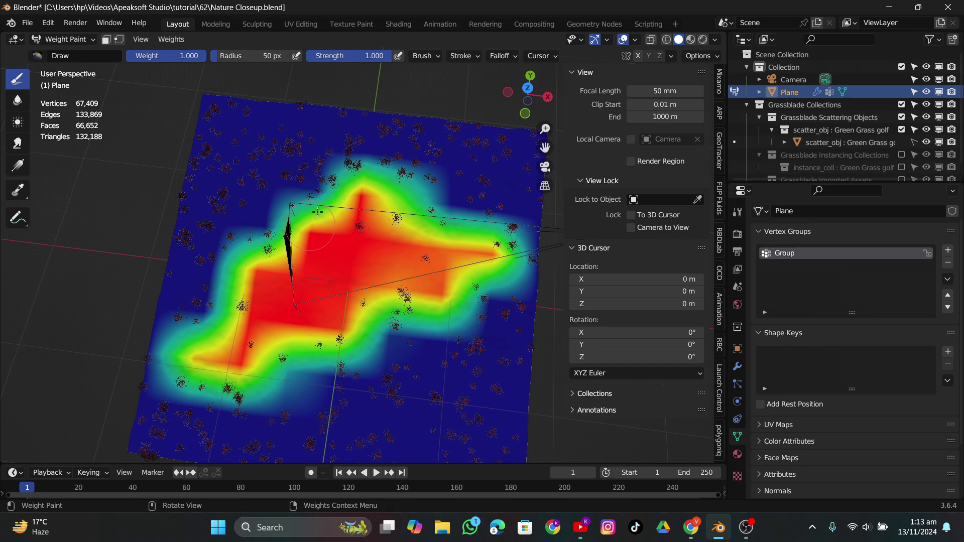
Step: Switch the weight painting to the Subtract brush and erase weights in the centre of the terrain
left_click(738, 212)
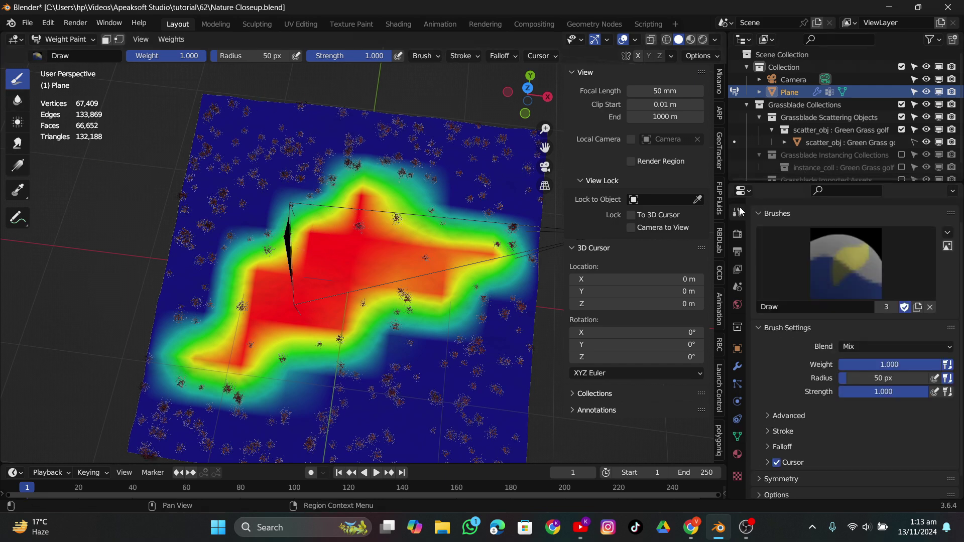
left_click(853, 250)
left_click(871, 331)
mouse_move(326, 281)
left_mouse_down()
mouse_move(402, 271)
mouse_move(378, 280)
left_mouse_up()
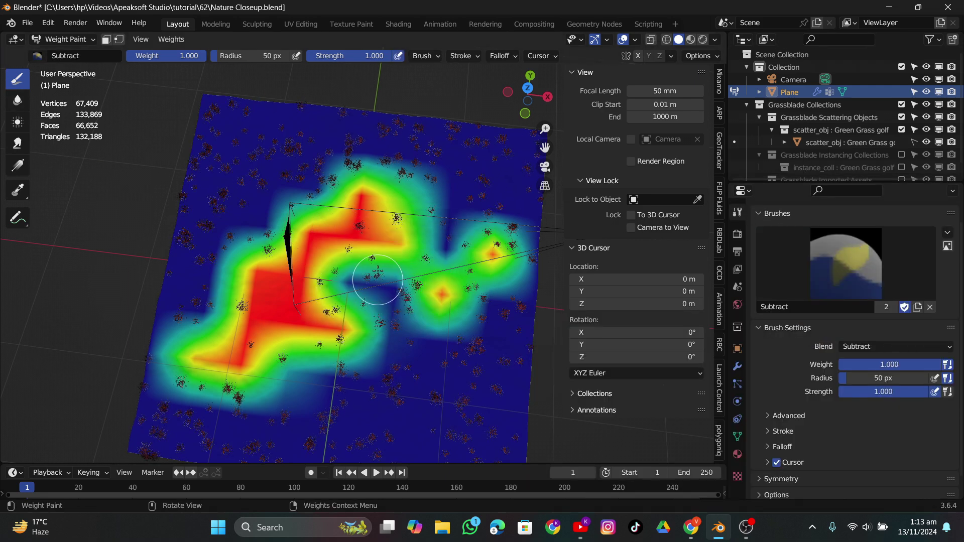
Step: Enlarge the Subtract brush to 144 px, erase the remaining painted weights, check the camera view, and reduce the brush to 66 px
left_click_drag(236, 56, 283, 55)
left_click_drag(296, 282, 240, 316)
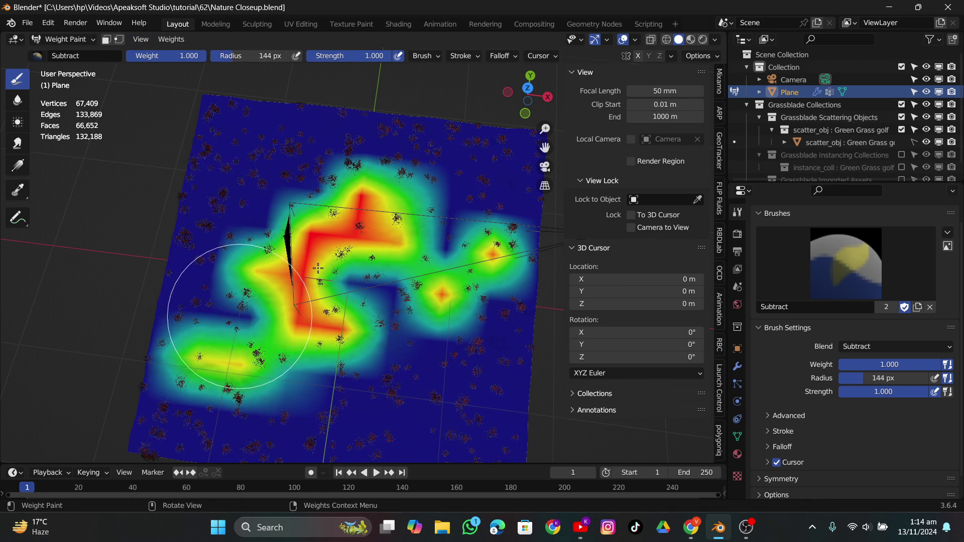
mouse_move(318, 268)
left_mouse_down()
mouse_move(280, 209)
mouse_move(345, 323)
mouse_move(205, 345)
mouse_move(507, 254)
mouse_move(437, 316)
left_mouse_up()
left_click(544, 168)
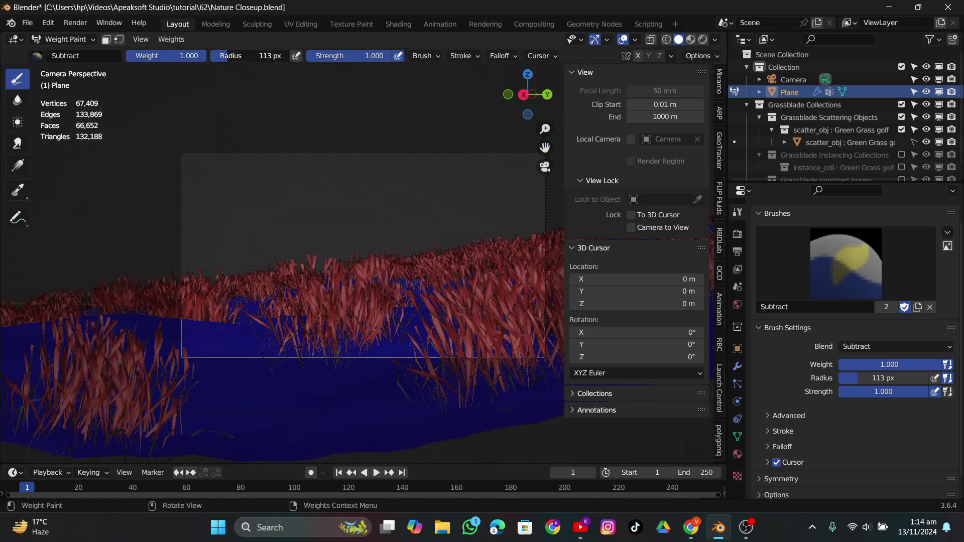
key("f")
mouse_move(156, 224)
middle_mouse_down()
mouse_move(181, 266)
mouse_move(273, 232)
middle_mouse_up()
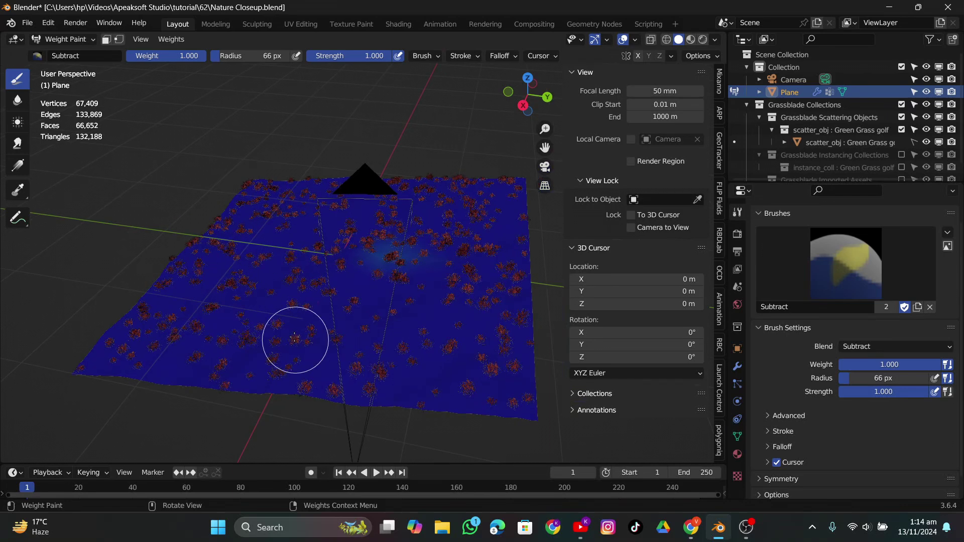
Step: Subdivide the whole terrain mesh once, lower its Subdivision modifier's viewport level to 4, and return to Object Mode
left_click(76, 40)
left_click(59, 61)
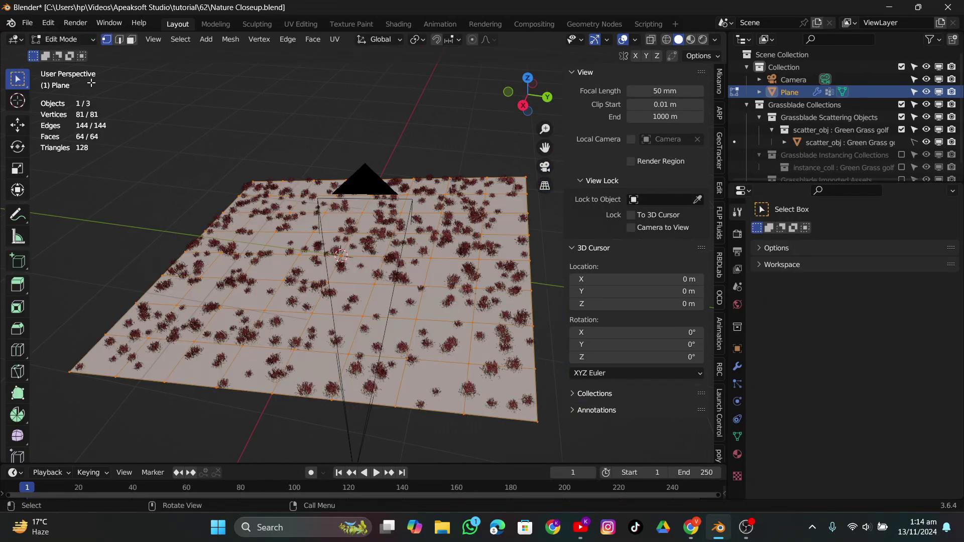
right_click(269, 192)
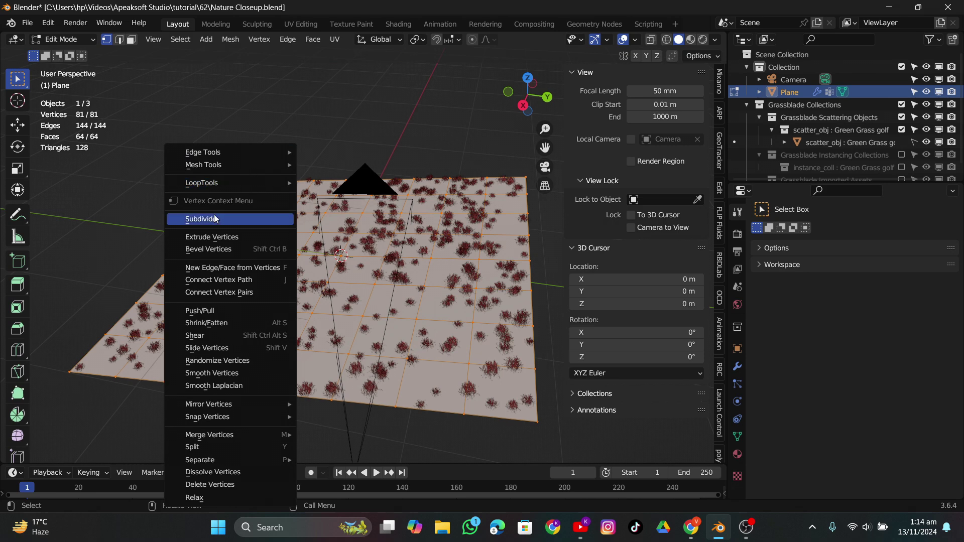
left_click(262, 218)
left_click(737, 366)
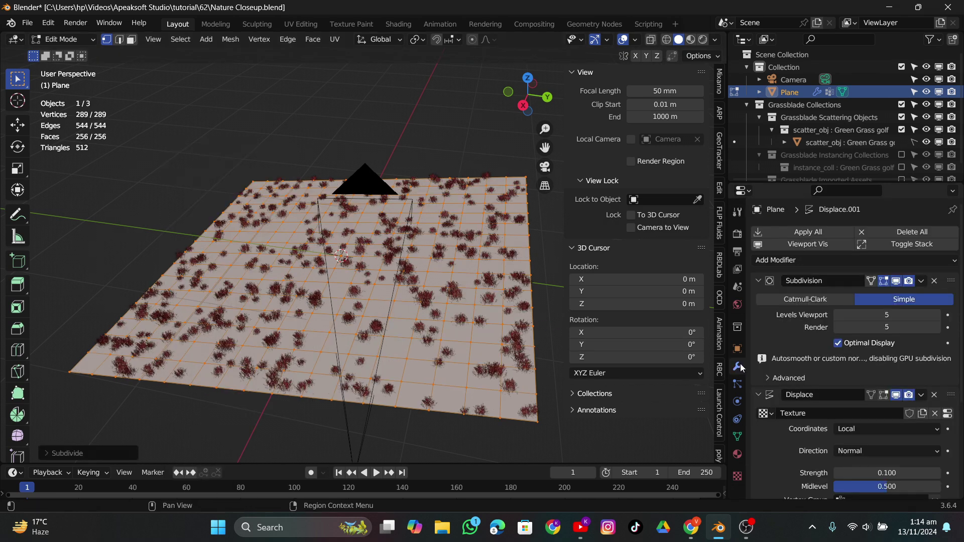
left_click(839, 315)
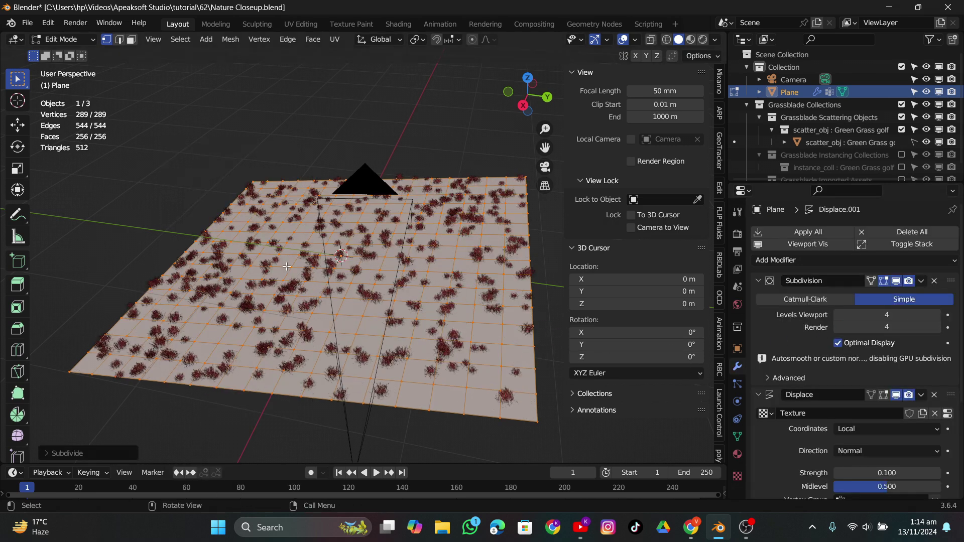
key("Tab")
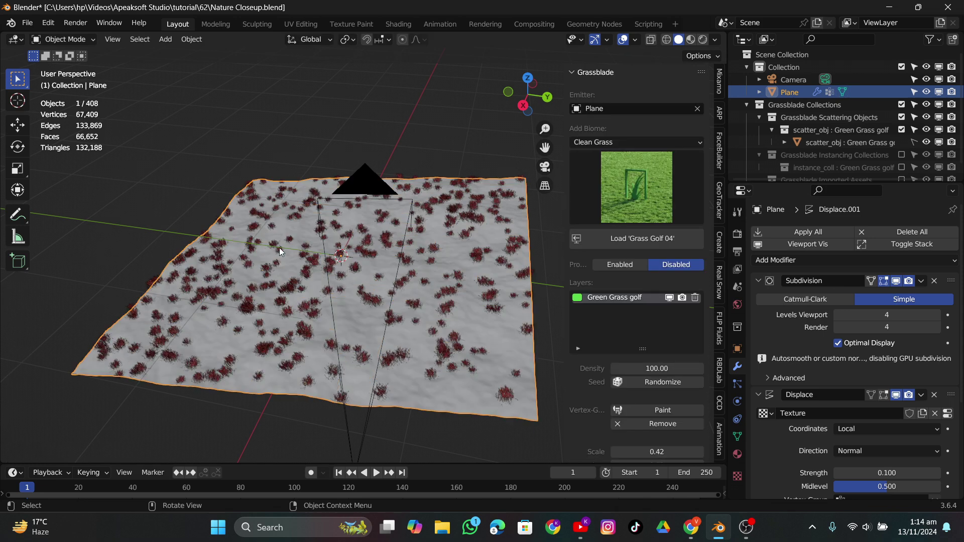
Step: Return the plane to Weight Paint mode, set the brush radius to 88 px, and choose the Draw brush
left_click(65, 39)
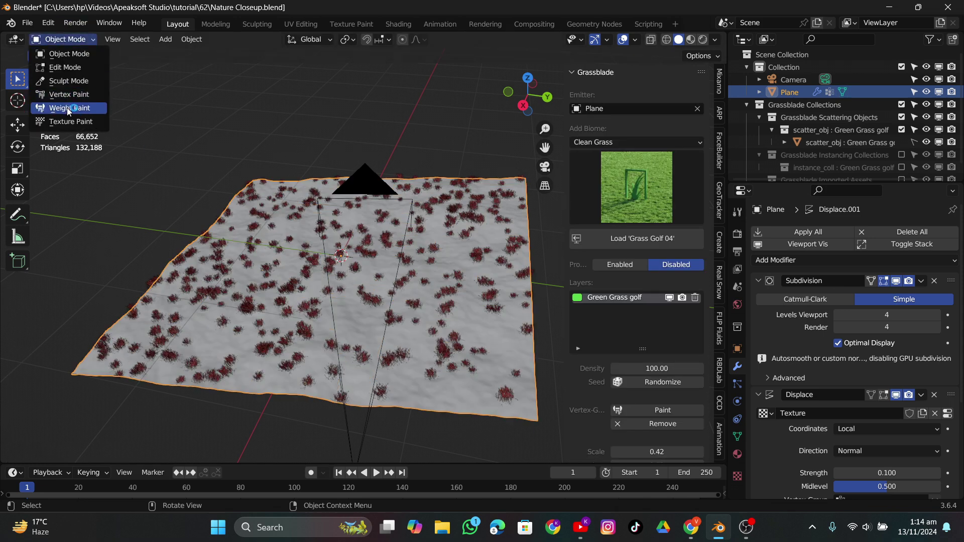
left_click(67, 108)
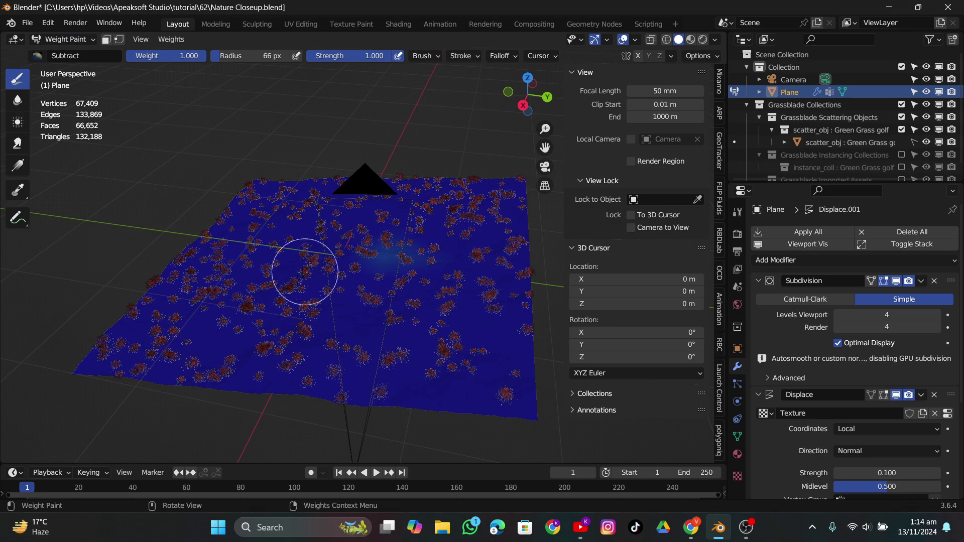
middle_click_drag(276, 232, 265, 79)
left_click_drag(251, 55, 271, 56)
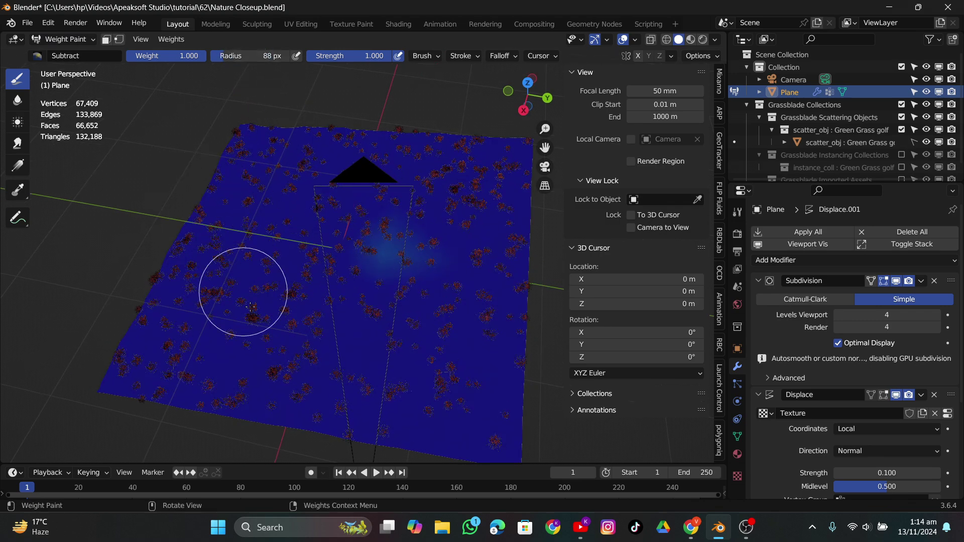
left_click(738, 212)
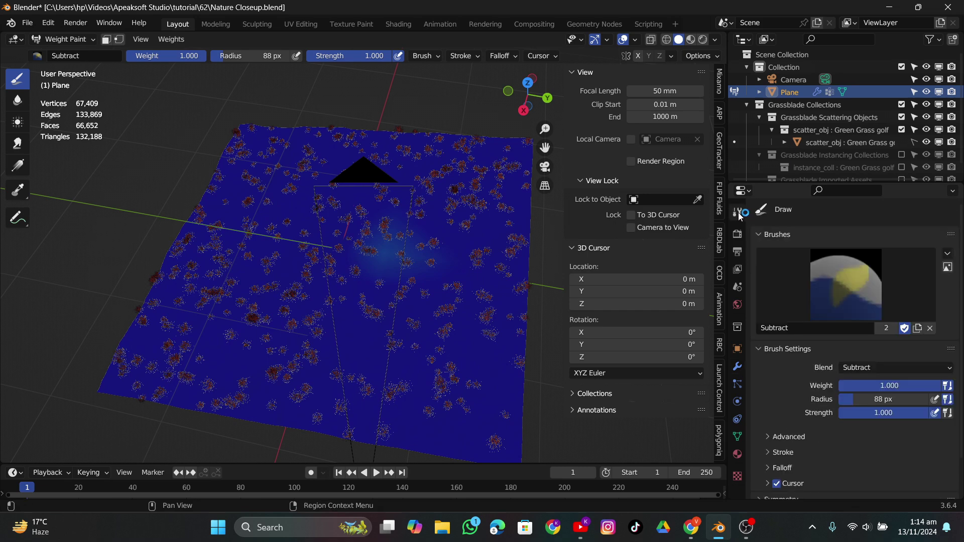
left_click(846, 281)
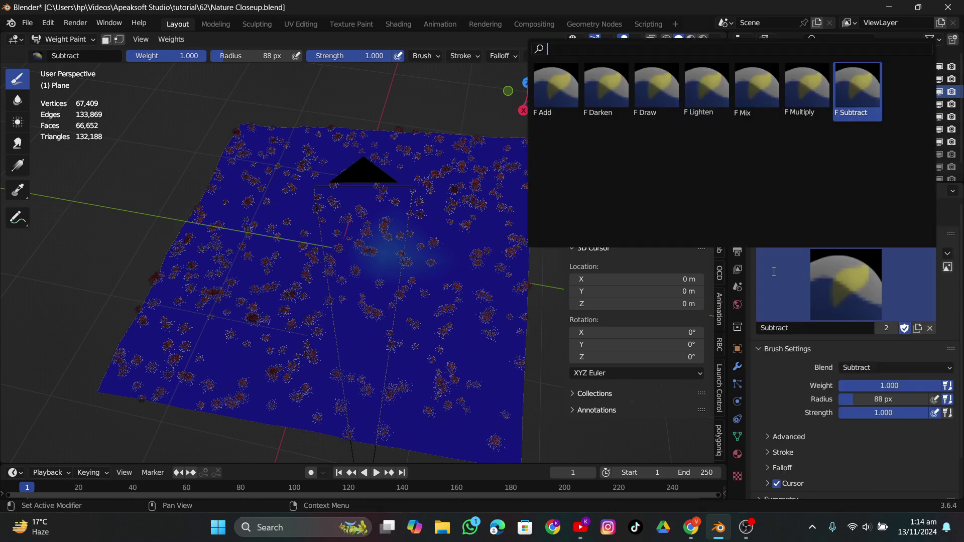
left_click(556, 87)
left_click(839, 300)
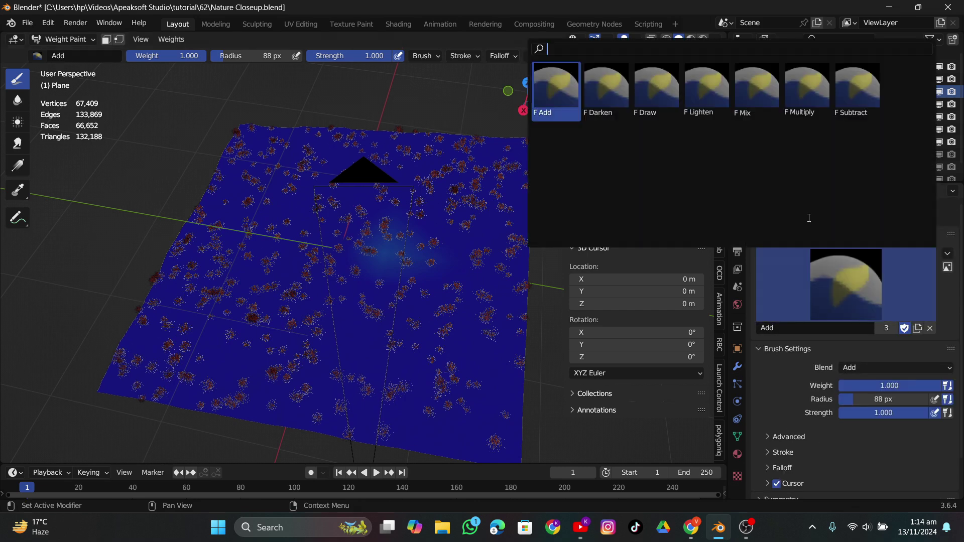
left_click(673, 86)
Step: Paint full weight along both sides of the terrain, leaving the central strip before the camera unpainted, and check the camera view
mouse_move(258, 261)
left_mouse_down()
mouse_move(268, 306)
mouse_move(226, 174)
mouse_move(151, 334)
mouse_move(159, 320)
mouse_move(191, 382)
mouse_move(236, 412)
mouse_move(286, 311)
mouse_move(271, 117)
mouse_move(211, 201)
mouse_move(236, 151)
mouse_move(282, 125)
left_mouse_up()
left_click(500, 149)
mouse_move(491, 197)
left_mouse_down()
mouse_move(495, 452)
mouse_move(462, 301)
mouse_move(509, 460)
mouse_move(452, 382)
mouse_move(467, 211)
mouse_move(502, 150)
mouse_move(526, 174)
mouse_move(505, 108)
mouse_move(517, 120)
mouse_move(484, 183)
mouse_move(444, 409)
mouse_move(422, 442)
mouse_move(397, 432)
mouse_move(535, 148)
left_mouse_up()
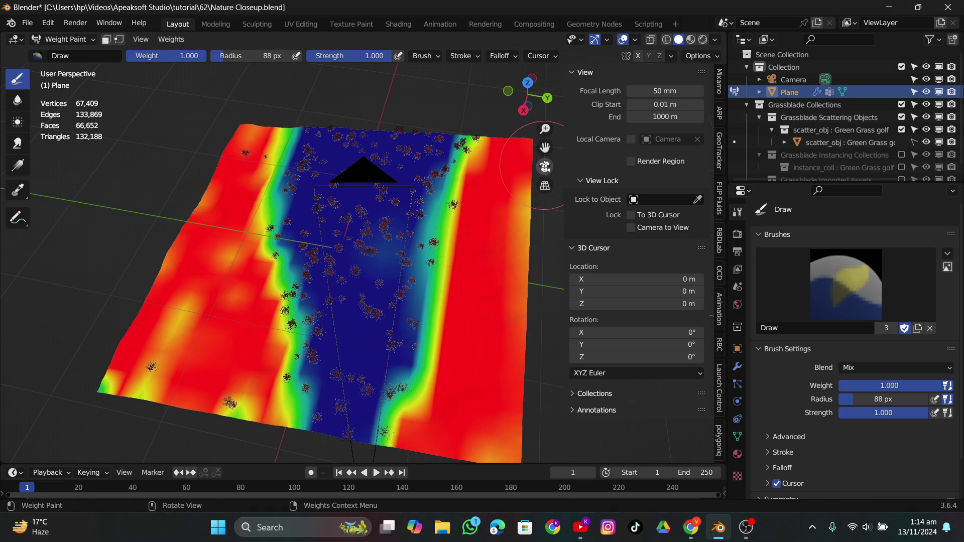
left_click(545, 166)
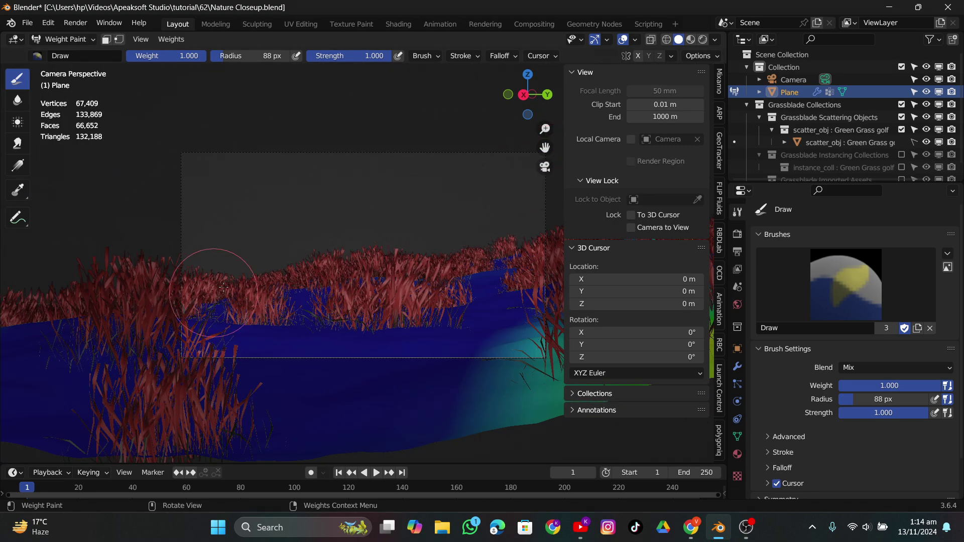
Step: Return the plane to Object Mode and set the Green Grass golf layer's density to 150
key("KP_0")
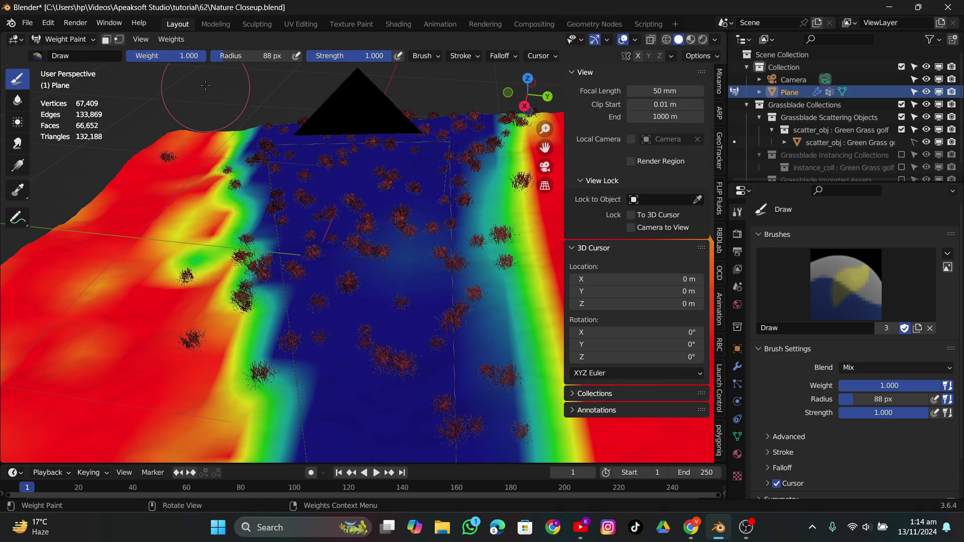
scroll(287, 169, "down", 5)
left_click(545, 167)
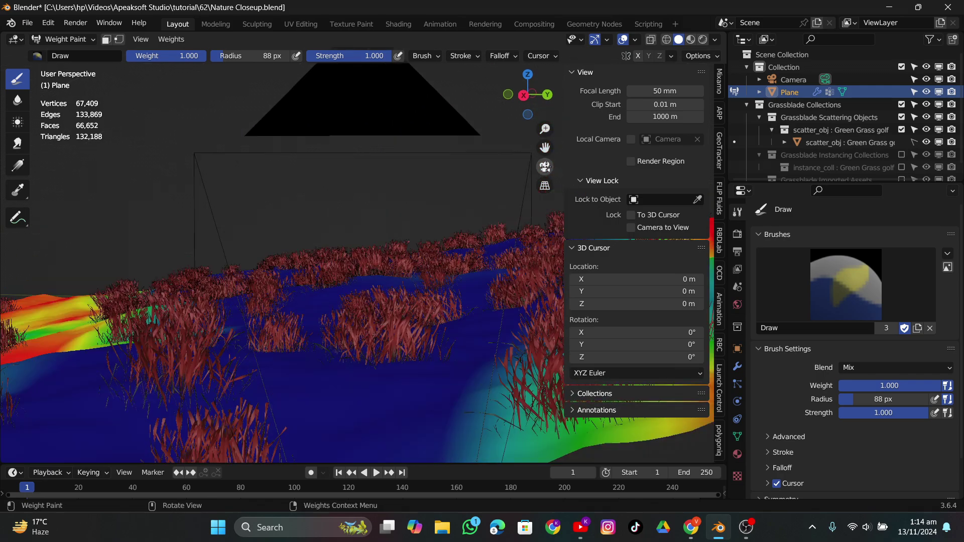
mouse_move(442, 221)
middle_mouse_down()
mouse_move(429, 232)
mouse_move(413, 197)
mouse_move(440, 200)
middle_mouse_up()
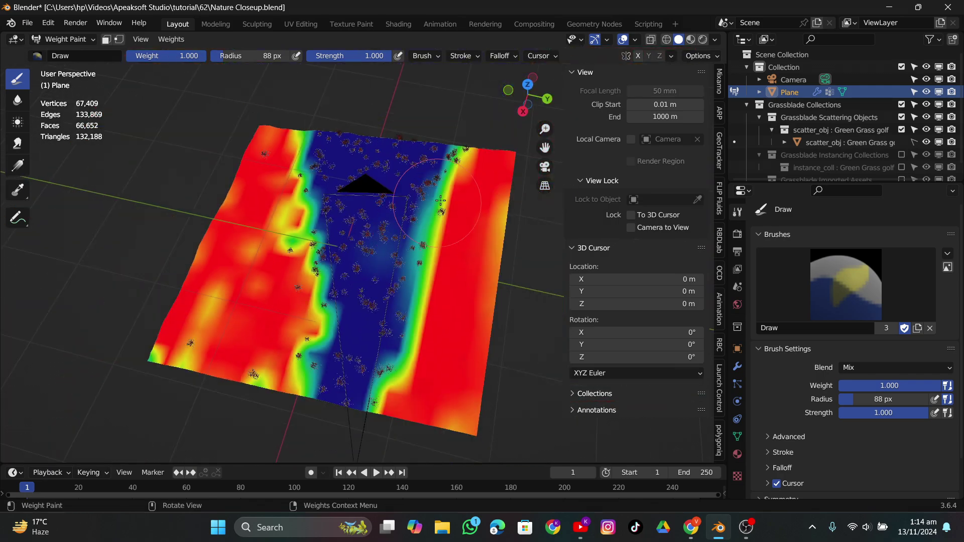
left_click(63, 39)
left_click(55, 46)
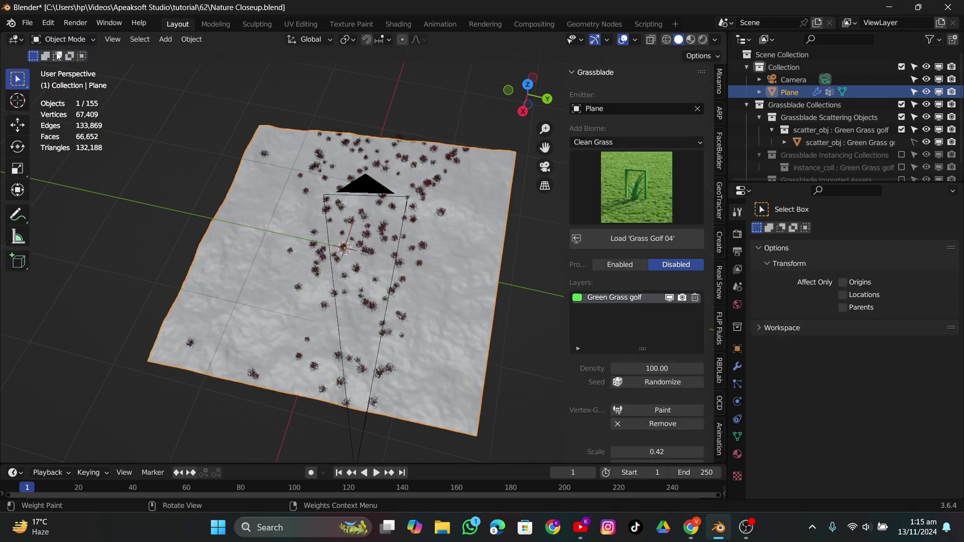
left_click(660, 369)
type("150")
key("Return")
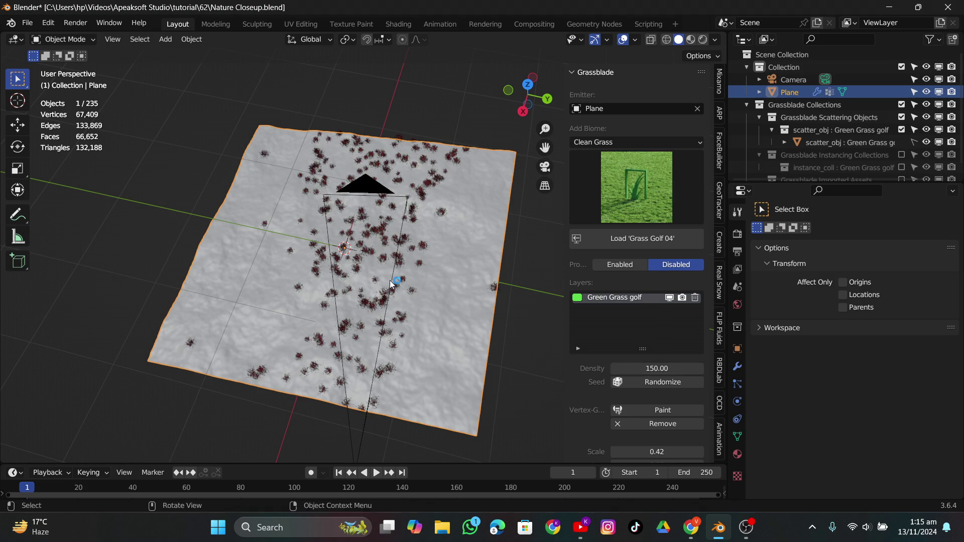
Step: Set the Green Grass golf layer's random value to 1.00, scale to 0.33 and Z rotation to 337°
scroll(646, 393, "down", 3)
left_click_drag(645, 404, 676, 404)
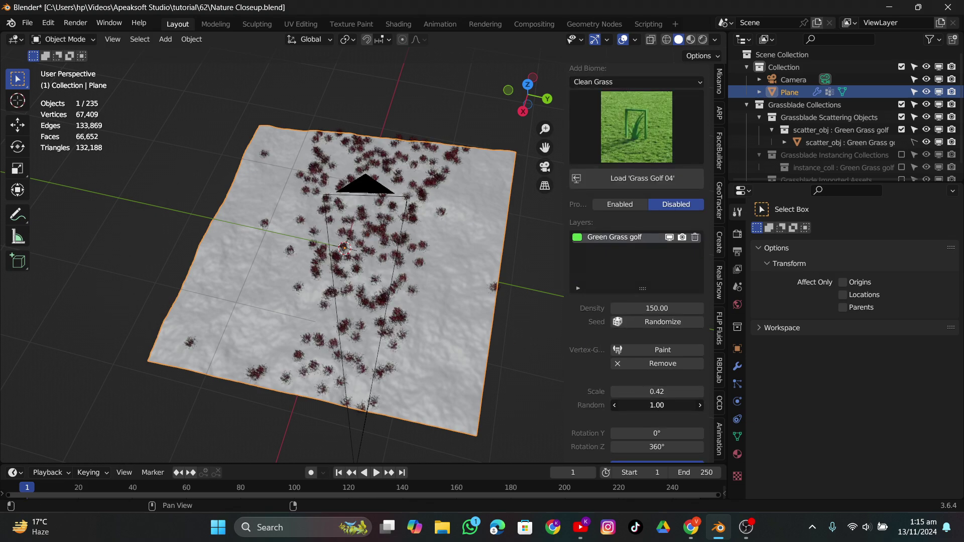
middle_click_drag(397, 313, 407, 215)
scroll(407, 215, "up", 4)
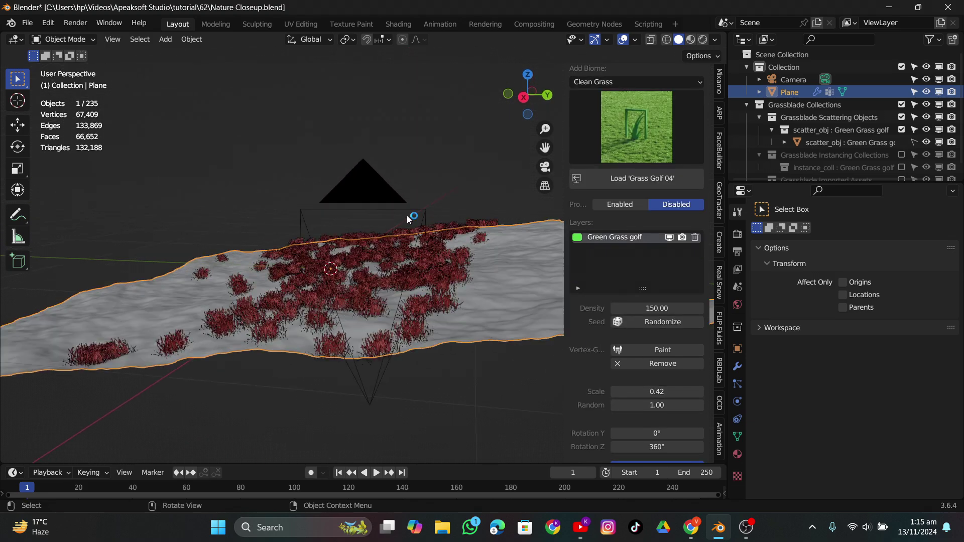
left_click_drag(657, 392, 638, 391)
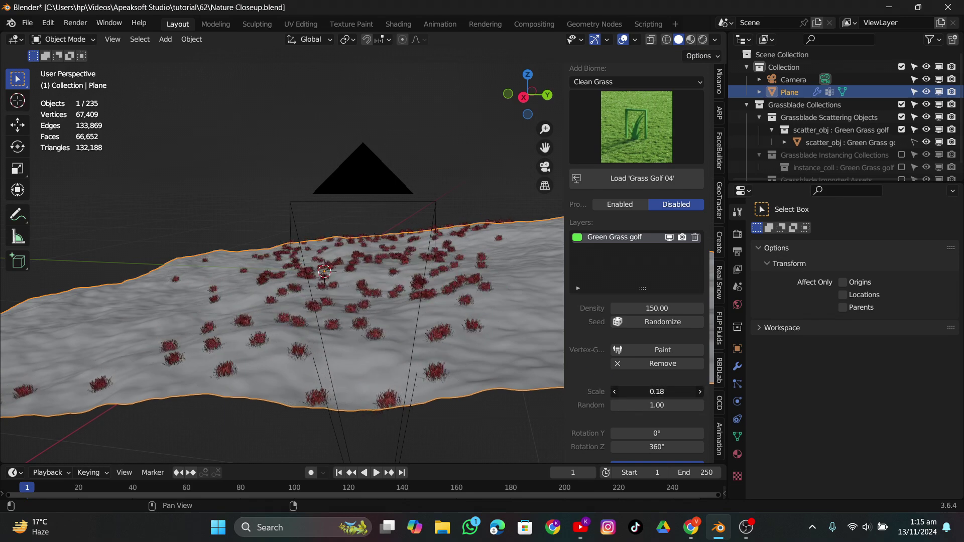
scroll(657, 402, "down", 2)
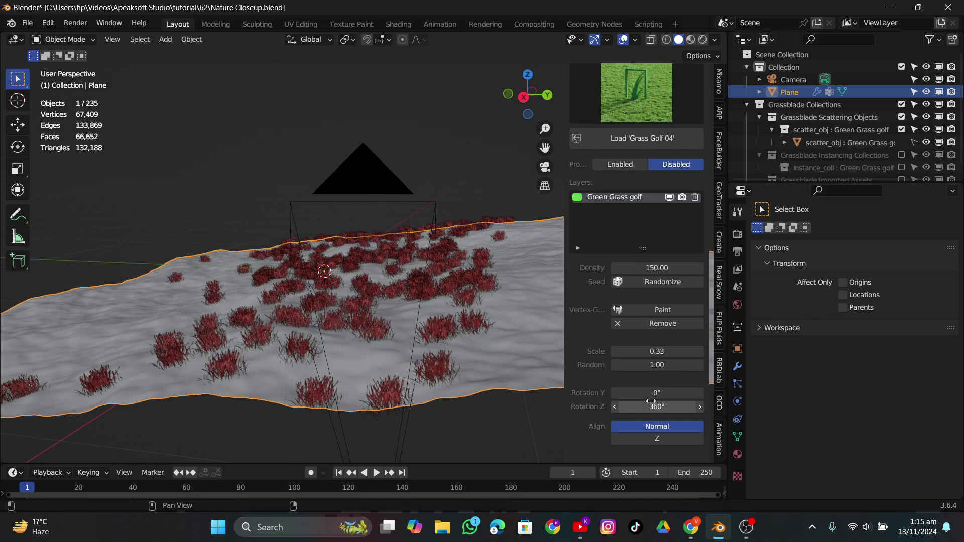
left_click_drag(653, 406, 634, 406)
scroll(658, 404, "down", 3)
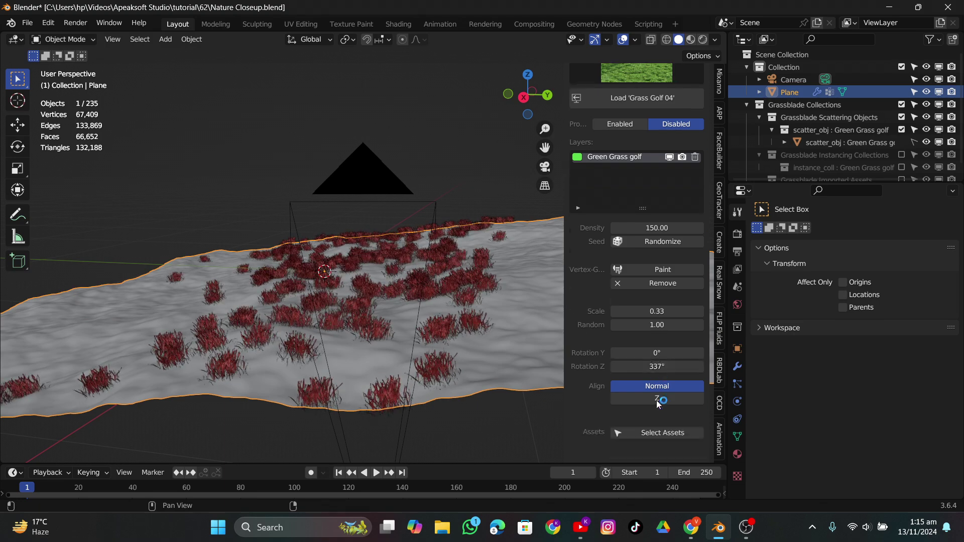
Step: Preview the scattered grass as proxies on the terrain, and switch the proxy display back off
scroll(658, 402, "up", 7)
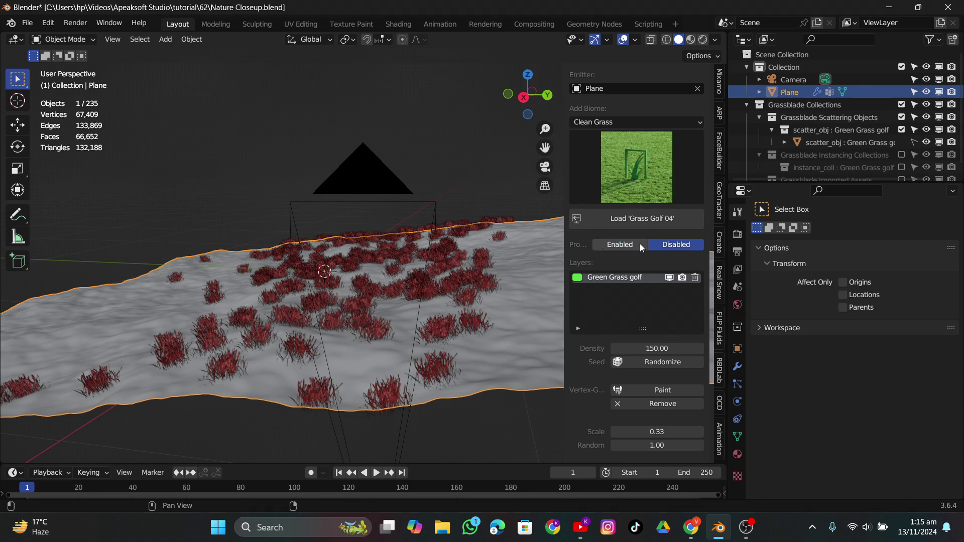
left_click(622, 244)
middle_click_drag(434, 211, 445, 317)
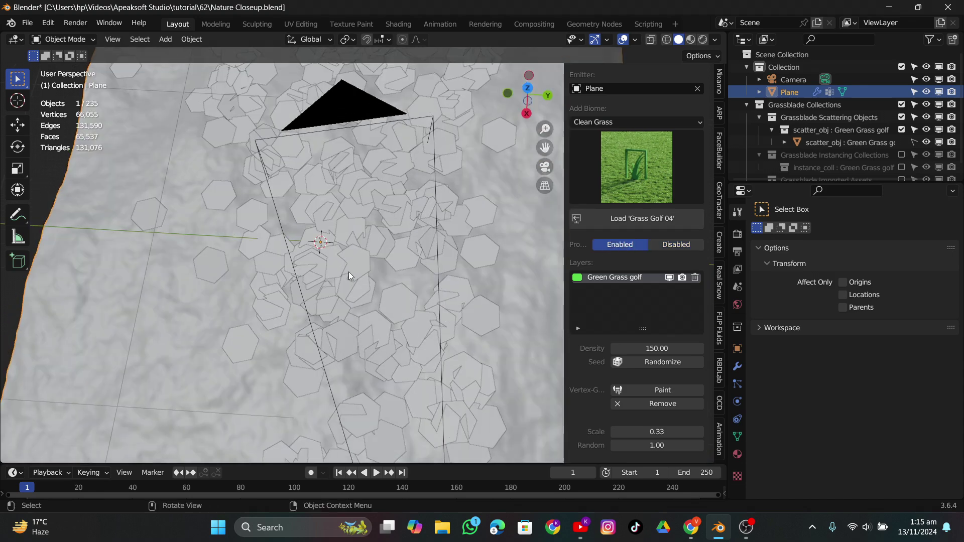
left_click(673, 245)
middle_click_drag(497, 256, 361, 209)
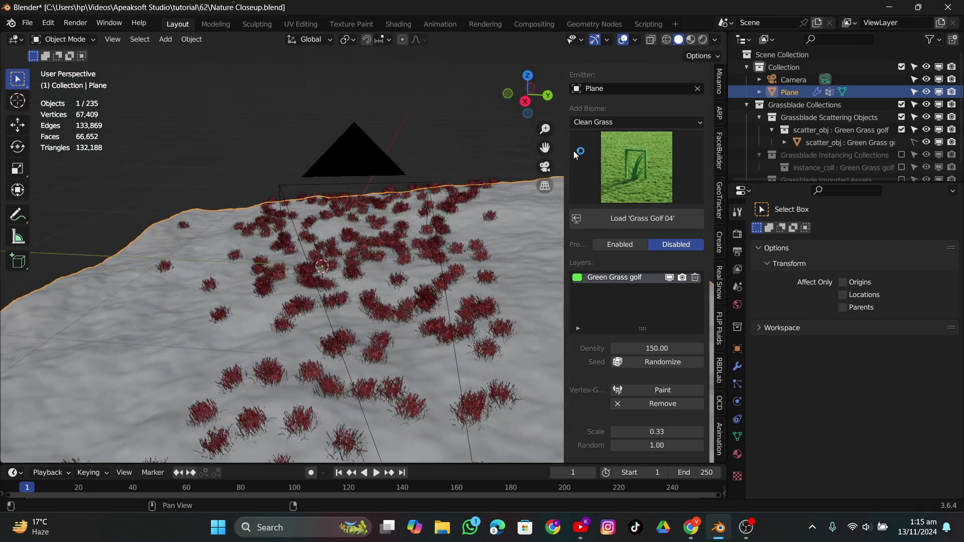
Step: Load the Clean Grass 01 biome onto the plane and inspect the scattered plants from several angles
left_click(601, 161)
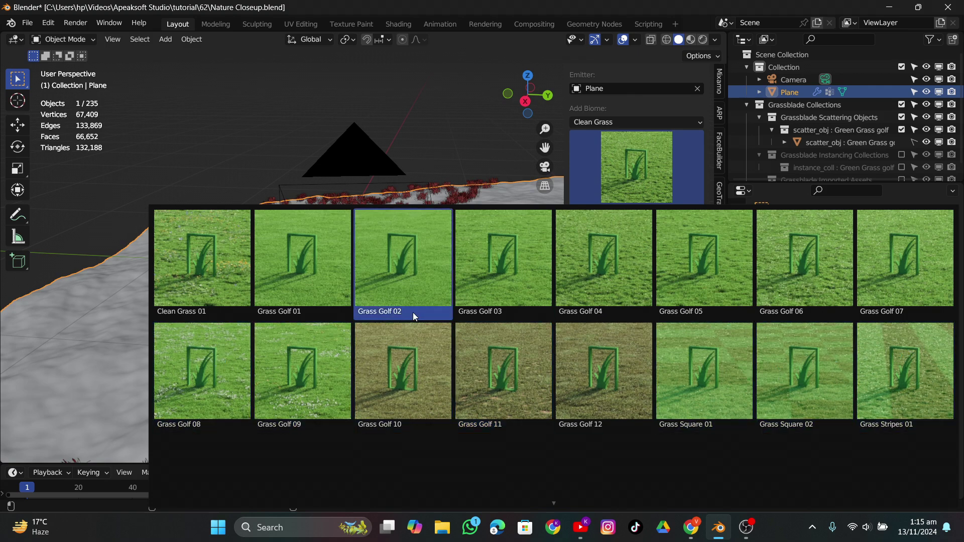
left_click(217, 249)
left_click(629, 217)
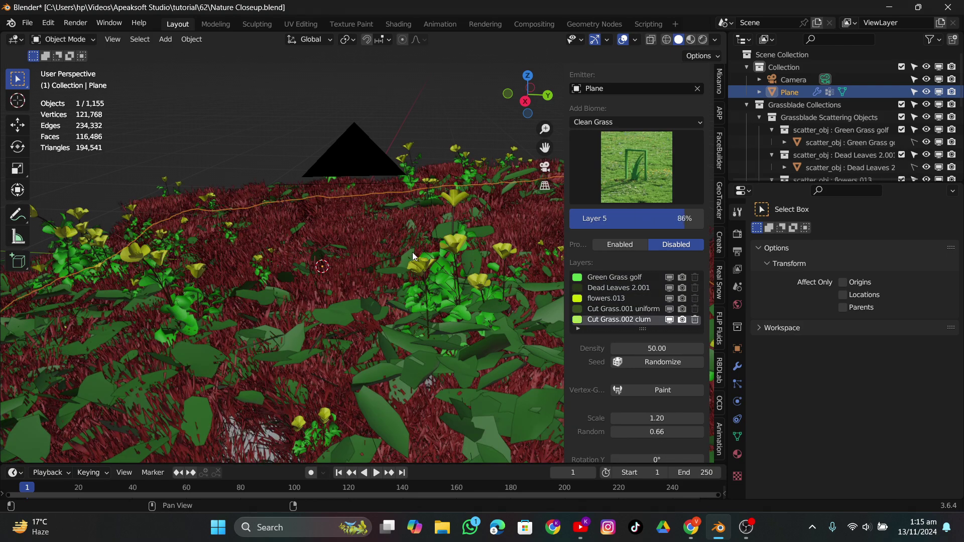
middle_click_drag(414, 251, 404, 221)
scroll(404, 221, "down", 6)
middle_click_drag(409, 279, 409, 155)
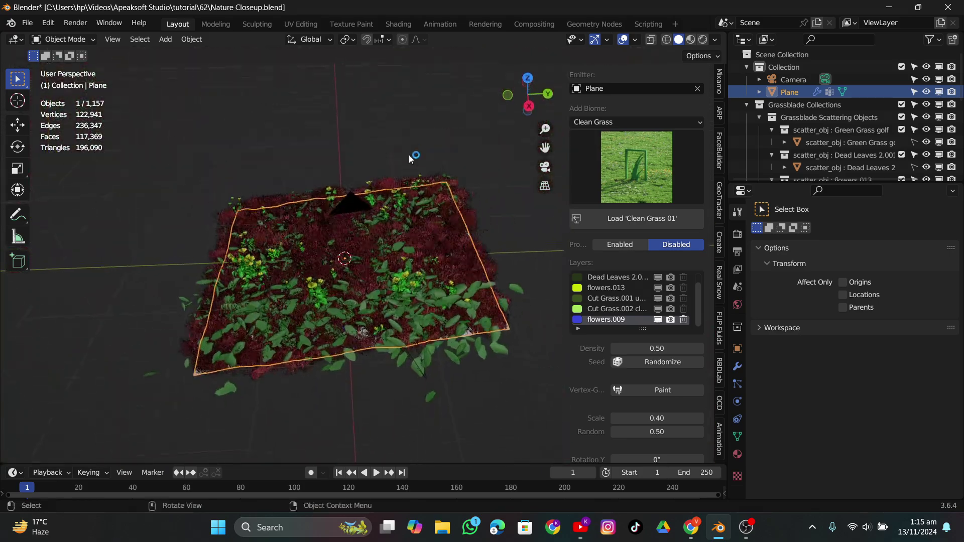
scroll(409, 155, "up", 6)
middle_click_drag(418, 271, 417, 241)
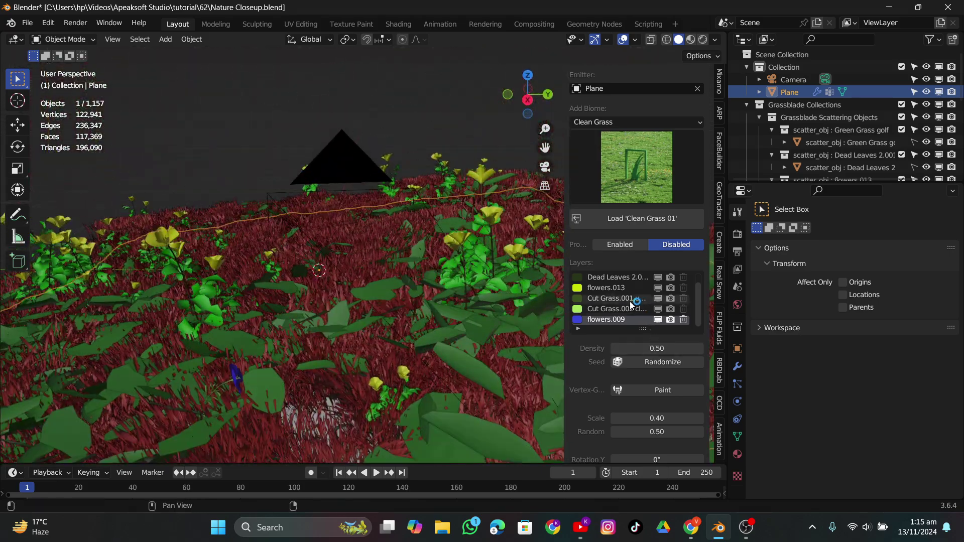
Step: Select the Dead Leaves layer and hide the flowers.013, Cut Grass.001, Cut Grass.002 and flowers.009 layers in the viewport
scroll(614, 290, "up", 2)
left_click(608, 291)
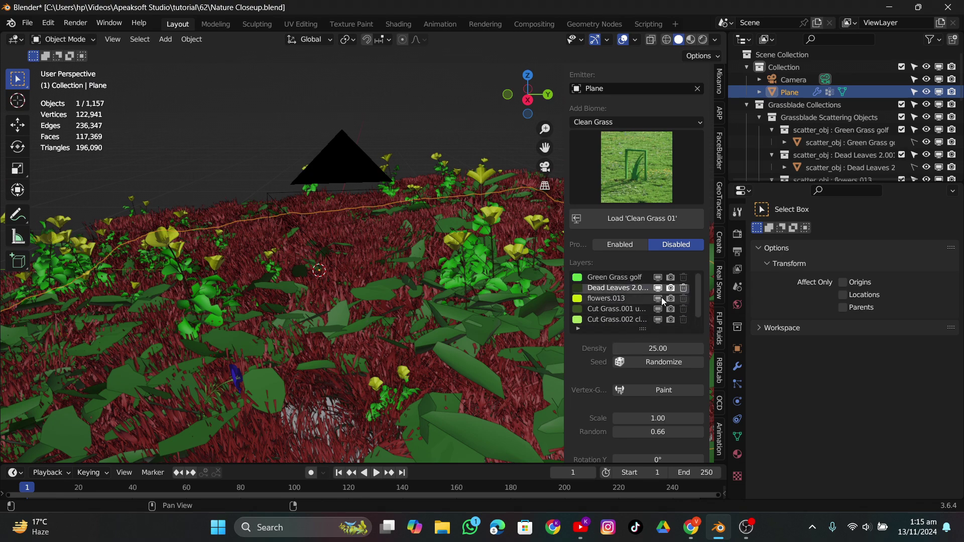
left_click_drag(658, 300, 654, 322)
scroll(636, 309, "down", 1)
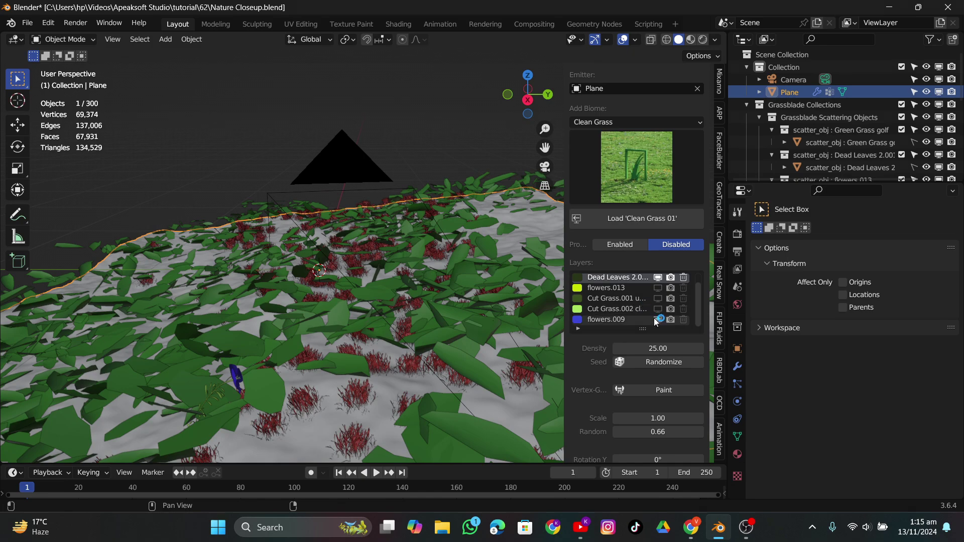
scroll(626, 300, "up", 1)
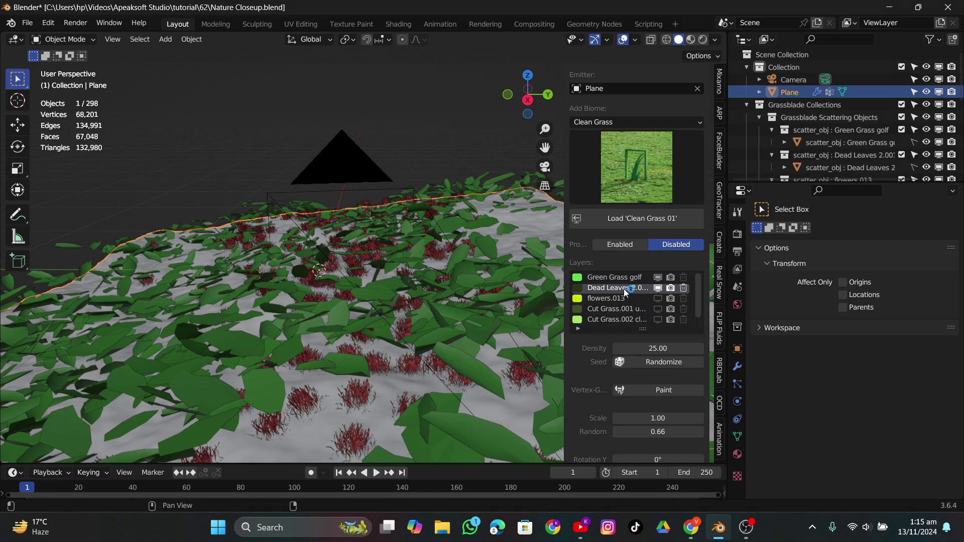
Step: Try a different scale for the Dead Leaves layer, and delete that layer from the scatter
mouse_move(385, 277)
middle_mouse_down()
mouse_move(387, 306)
mouse_move(384, 245)
mouse_move(387, 289)
middle_mouse_up()
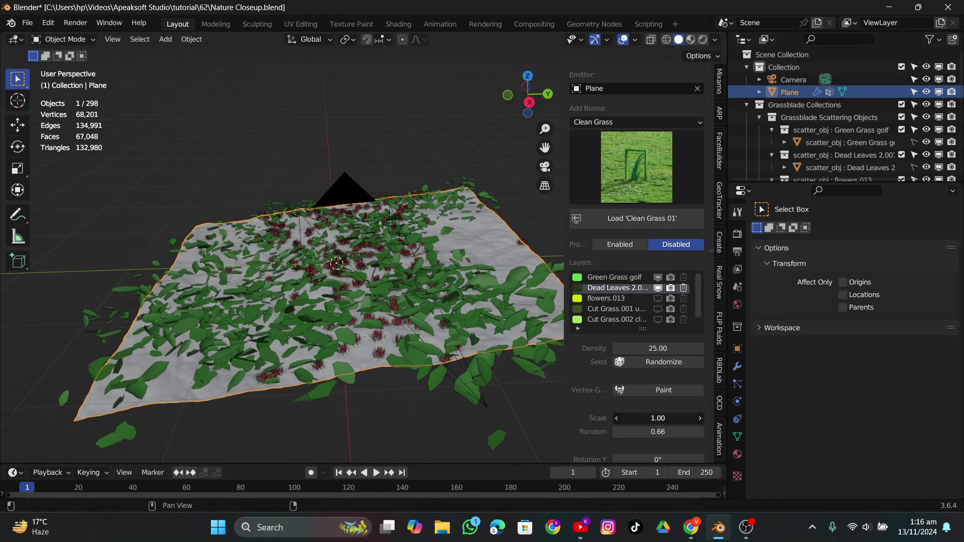
left_click_drag(658, 418, 689, 418)
mouse_move(421, 321)
middle_mouse_down()
mouse_move(416, 284)
mouse_move(422, 336)
middle_mouse_up()
left_click(684, 289)
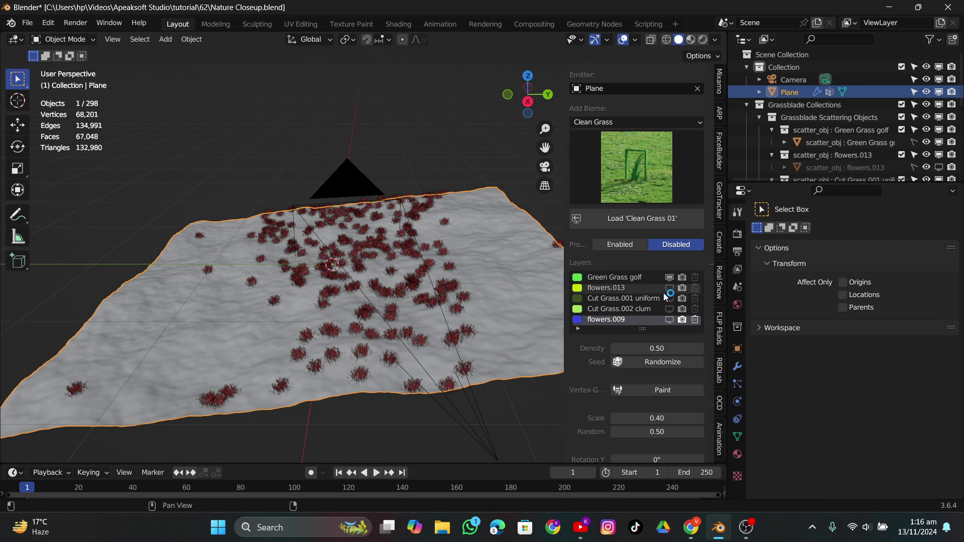
Step: Show the flowers.013 layer in the viewport and set its scale to 0.07 and random value to 0.99
left_click(665, 290)
left_click(670, 288)
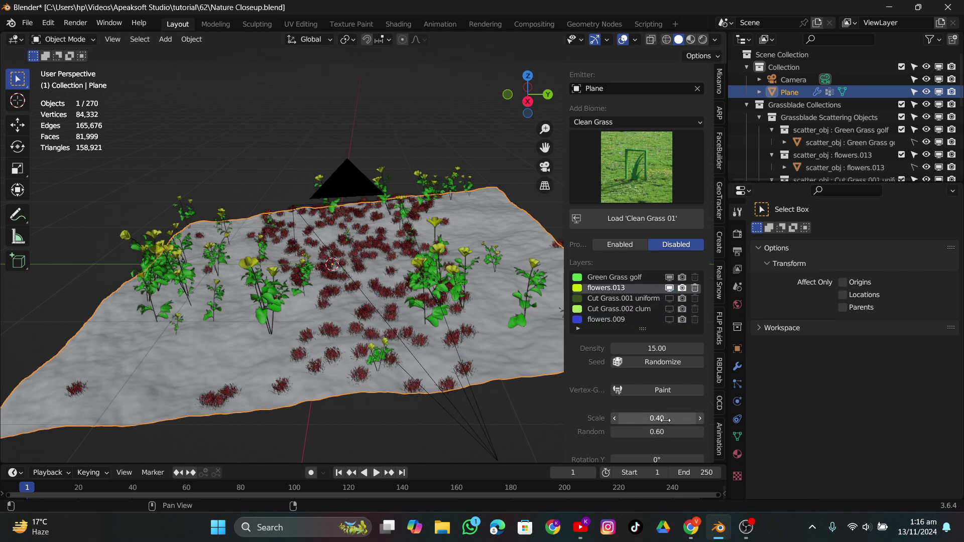
left_click_drag(665, 420, 645, 419)
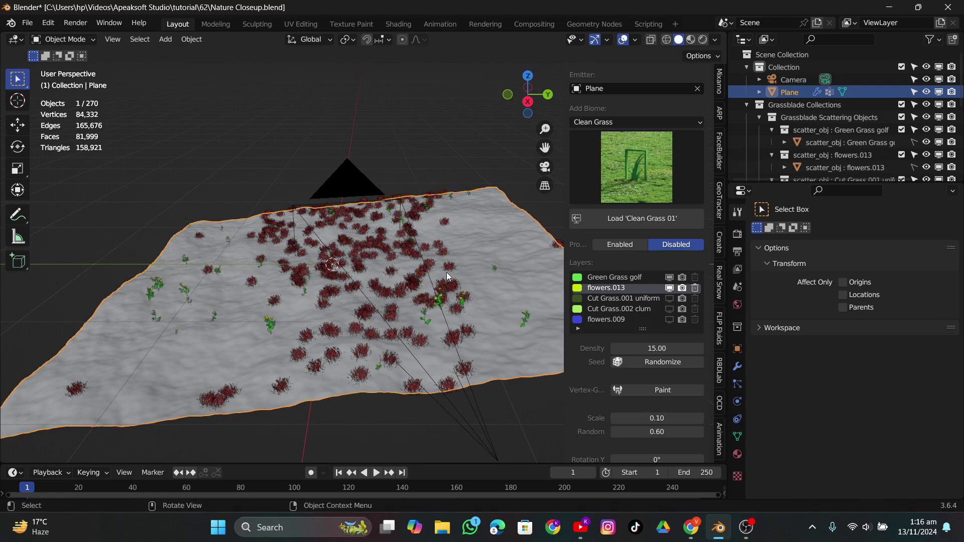
scroll(435, 254, "up", 4)
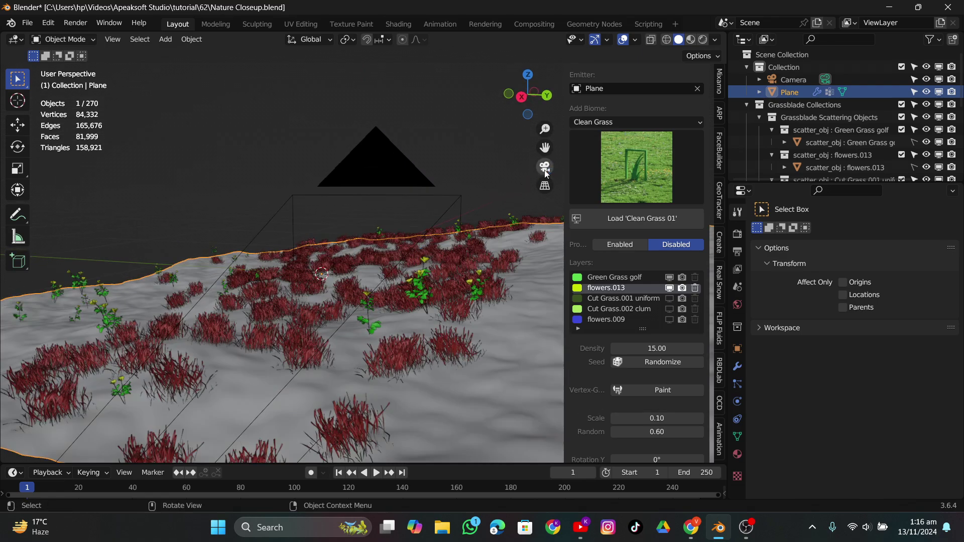
left_click(545, 168)
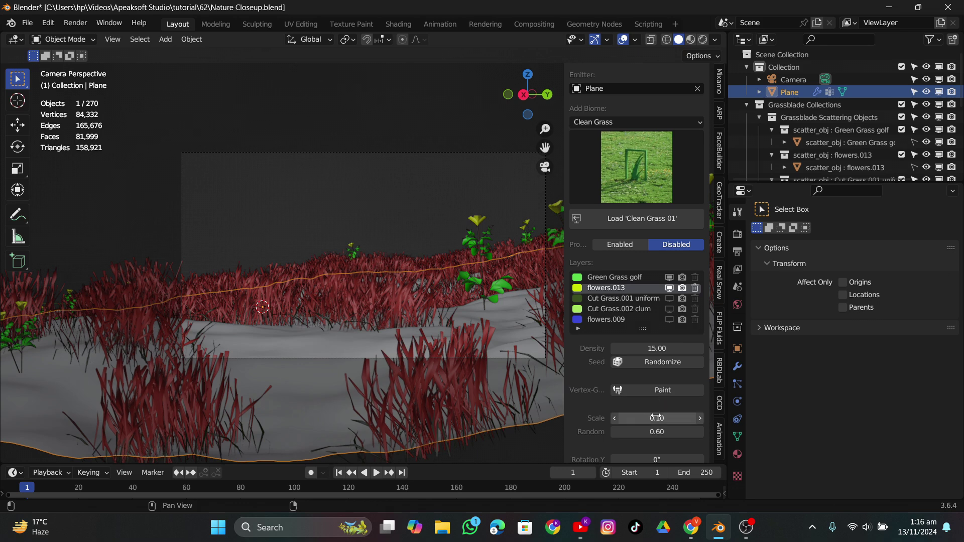
mouse_move(657, 431)
left_mouse_down()
mouse_move(690, 431)
mouse_move(643, 419)
left_mouse_up()
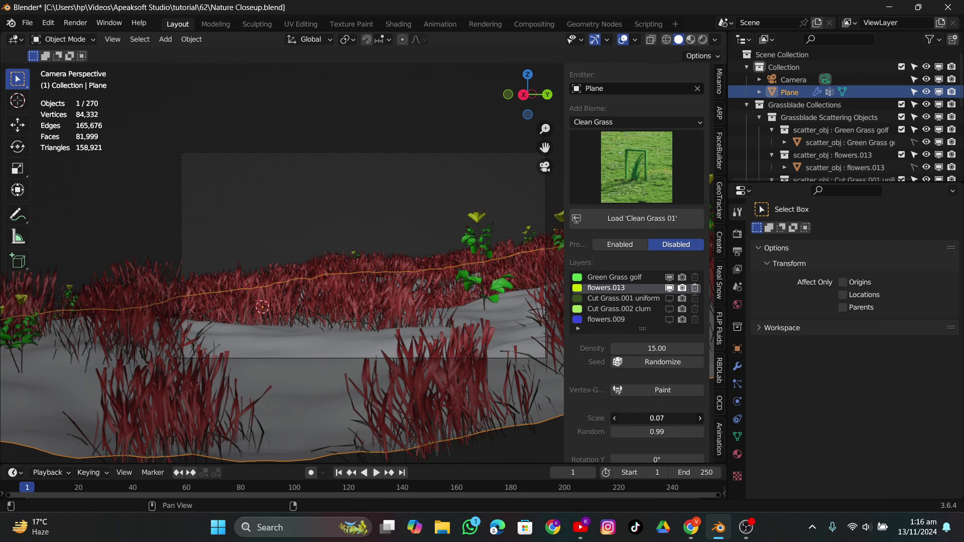
Step: Weight-paint the flowers.013 layer along both sides of the terrain, leaving the central strip unpainted, and return to Object Mode
middle_click_drag(338, 211, 371, 303)
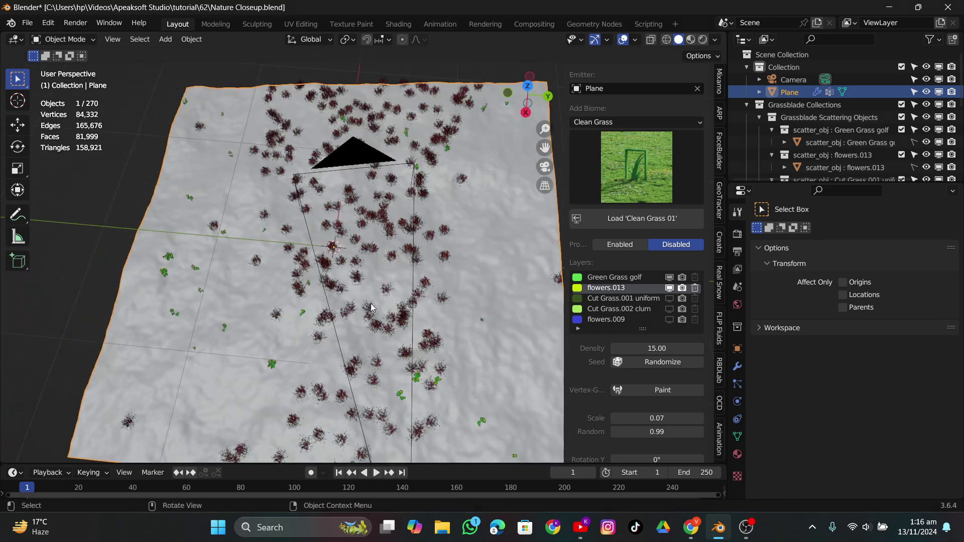
left_click(658, 391)
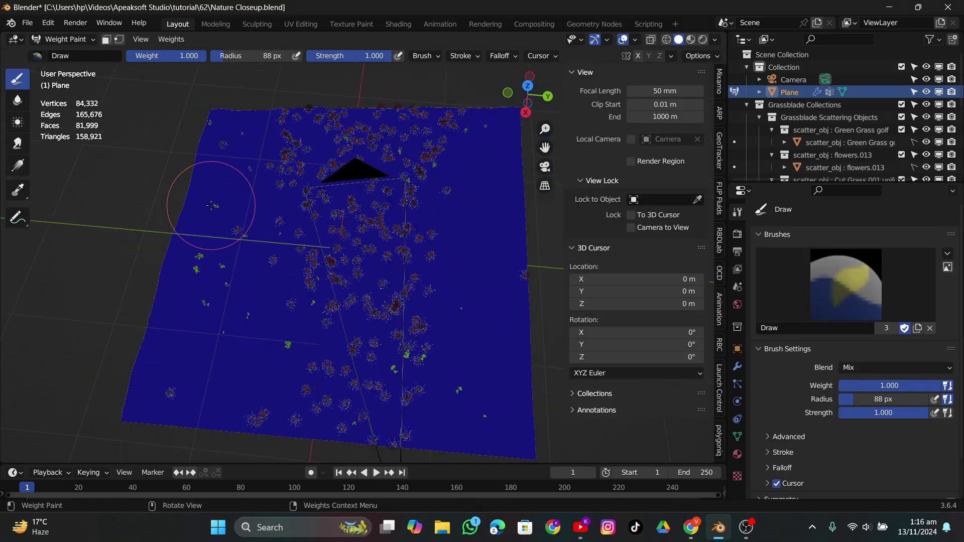
mouse_move(227, 167)
left_mouse_down()
mouse_move(241, 347)
mouse_move(176, 166)
mouse_move(201, 391)
mouse_move(216, 135)
mouse_move(299, 356)
mouse_move(181, 417)
left_mouse_up()
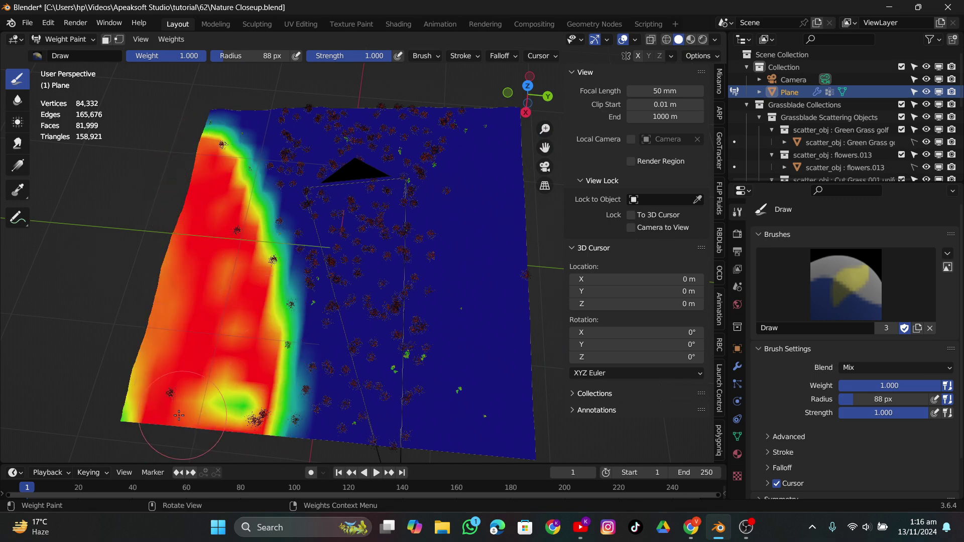
mouse_move(428, 432)
left_mouse_down()
mouse_move(463, 211)
mouse_move(495, 116)
mouse_move(487, 347)
mouse_move(506, 383)
mouse_move(517, 241)
mouse_move(502, 432)
mouse_move(487, 422)
mouse_move(530, 412)
left_mouse_up()
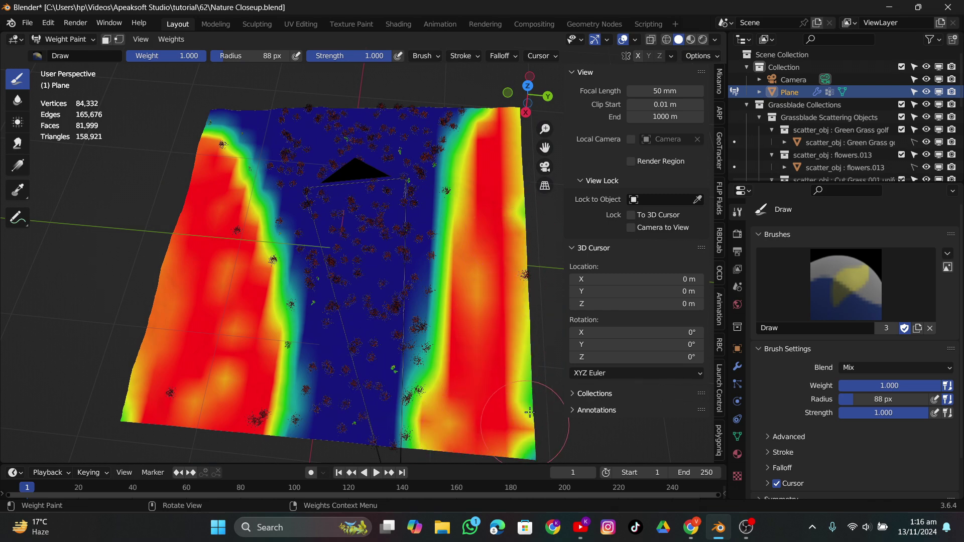
left_click(51, 42)
left_click(51, 48)
mouse_move(201, 224)
middle_mouse_down()
mouse_move(202, 294)
mouse_move(201, 209)
mouse_move(213, 183)
middle_mouse_up()
Step: In Edit Mode from the top view, circle-select the terrain plane's vertices outside the camera's coverage along both sides, delete them, and return to Object Mode
left_click(84, 40)
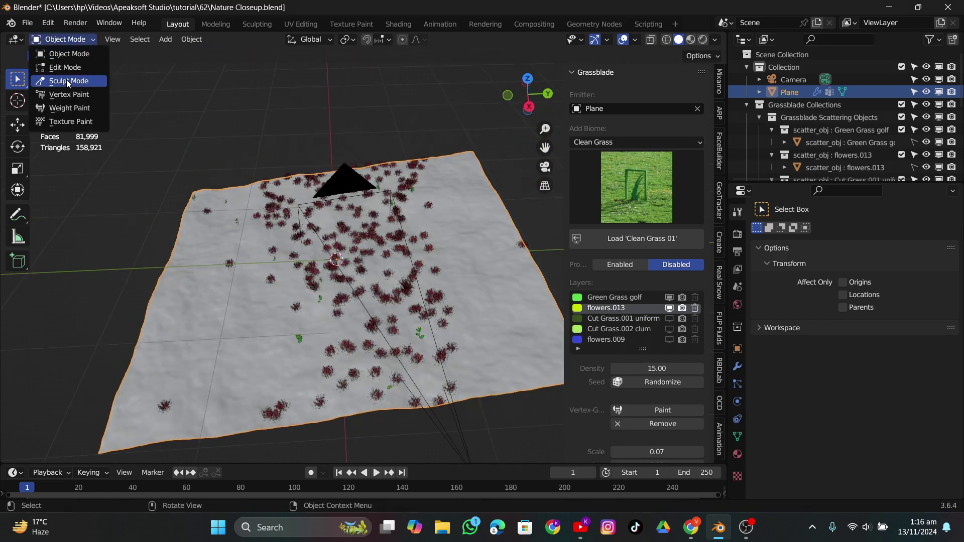
left_click(62, 73)
middle_click_drag(411, 151, 416, 189)
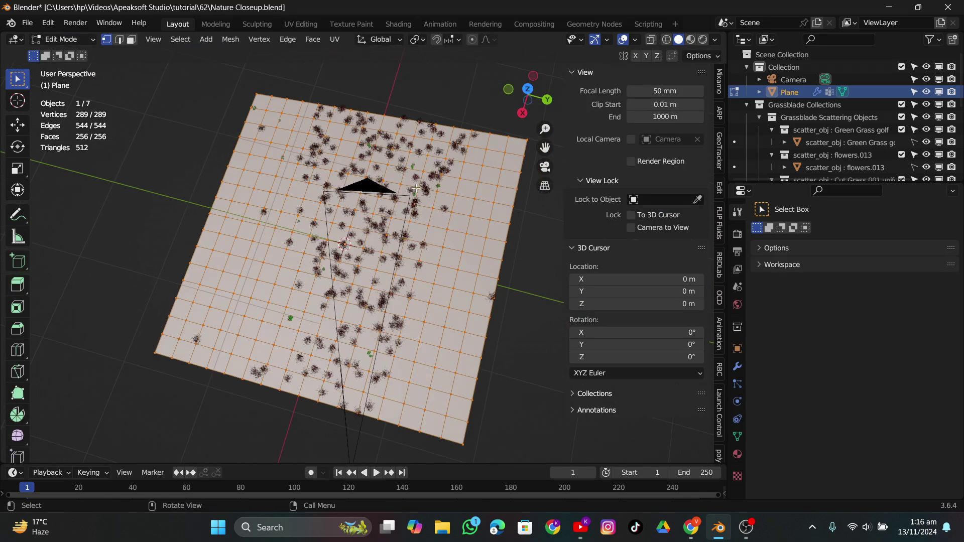
left_click(528, 89)
scroll(402, 155, "down", 2)
left_click(461, 304)
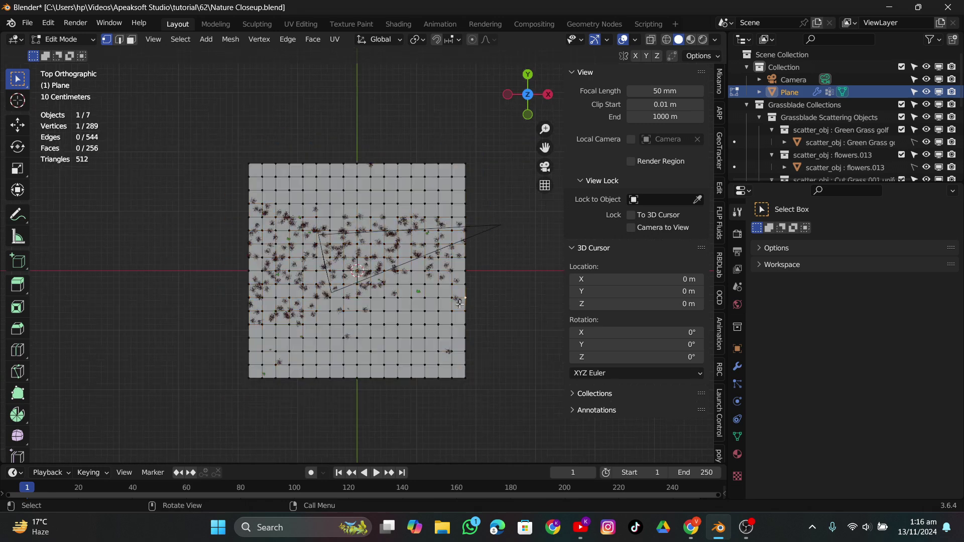
key("c")
scroll(473, 323, "down", 3)
mouse_move(473, 323)
left_mouse_down()
mouse_move(366, 397)
mouse_move(323, 402)
left_mouse_up()
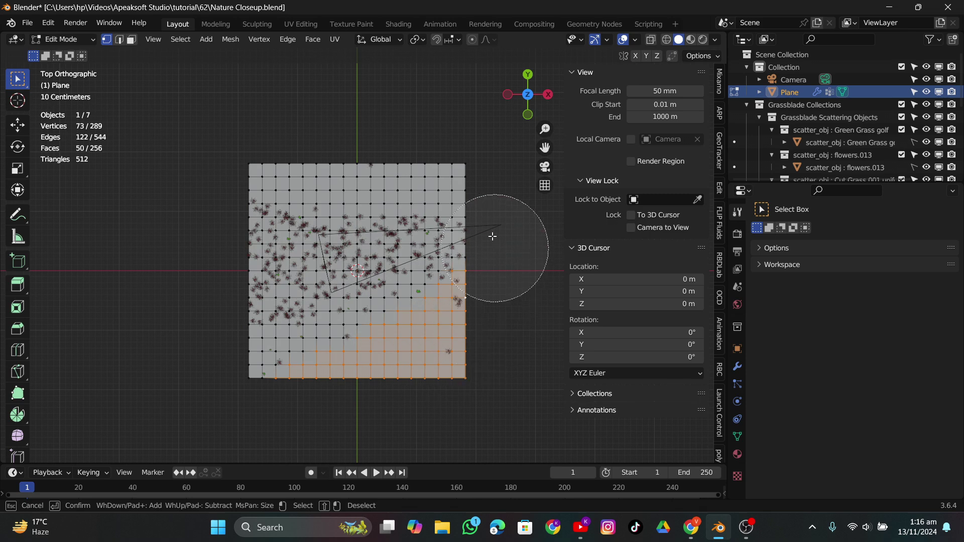
mouse_move(481, 148)
left_mouse_down()
mouse_move(345, 119)
mouse_move(233, 134)
left_mouse_up()
right_click(233, 133)
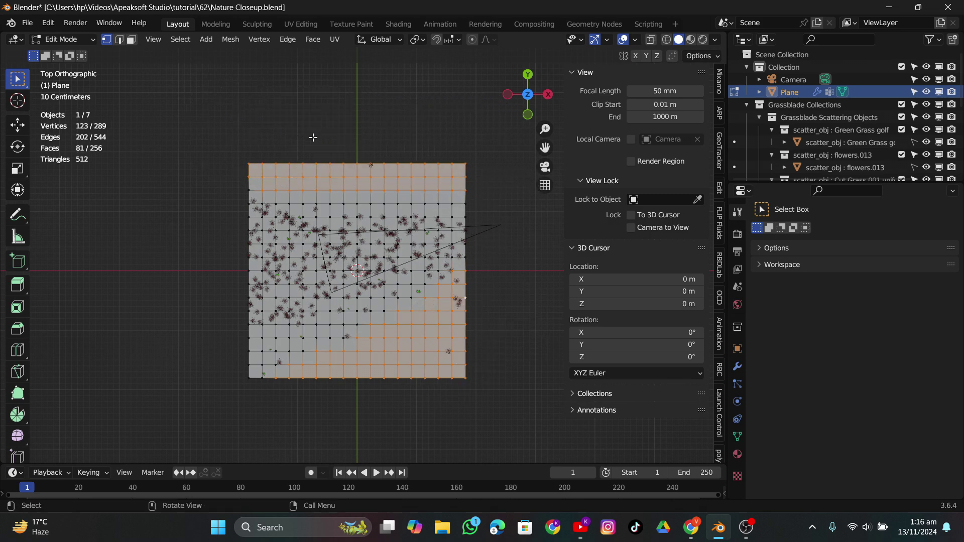
key("x")
left_click(360, 148)
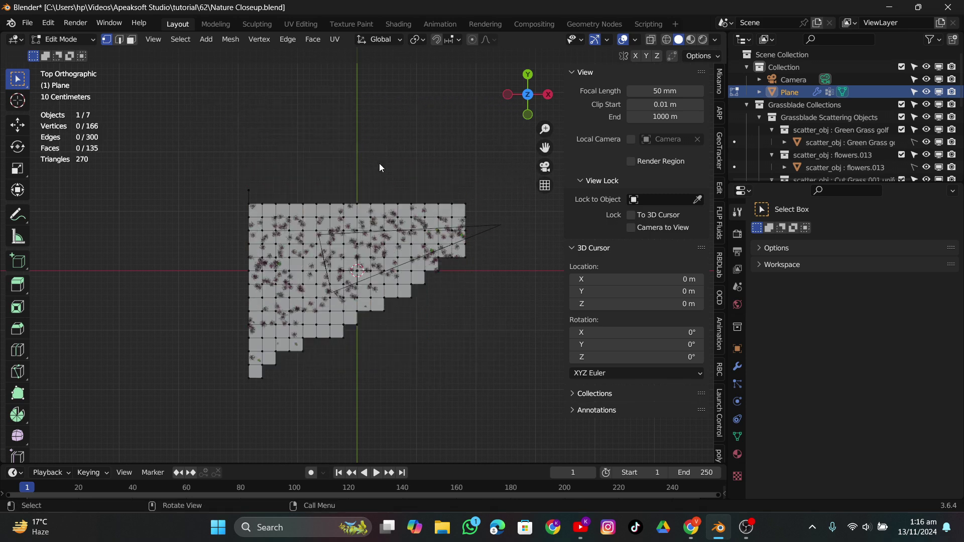
key("Tab")
Step: Check the trimmed terrain through the camera and raise the flowers.013 layer's density to 38.64
left_click(545, 166)
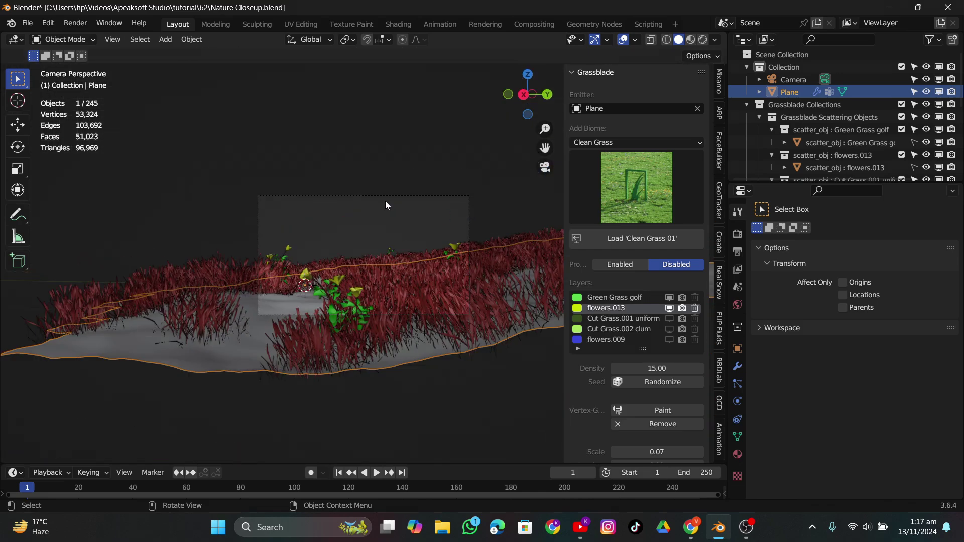
middle_click_drag(382, 201, 396, 245)
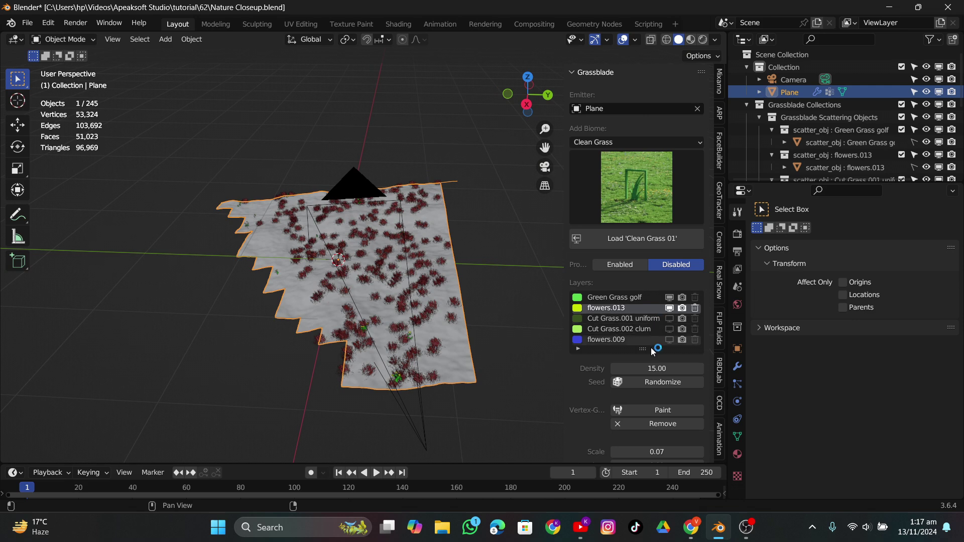
left_click_drag(649, 368, 668, 369)
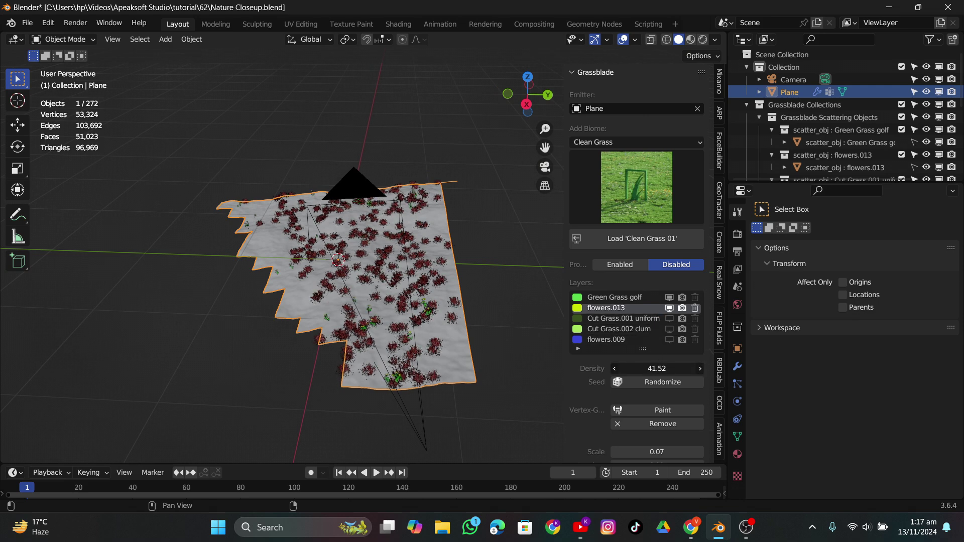
Step: Show the Cut Grass.001 uniform layer in the viewport and set its random value to 1.00 and scale to 0.14
left_click(670, 318)
left_click(642, 318)
left_click_drag(653, 438, 632, 439)
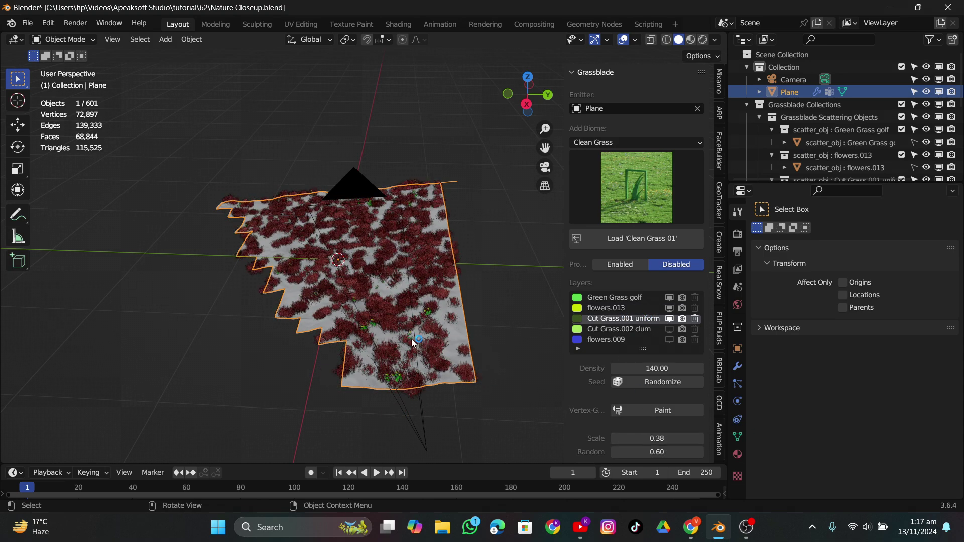
middle_click_drag(415, 338, 346, 279)
left_click_drag(653, 452, 638, 438)
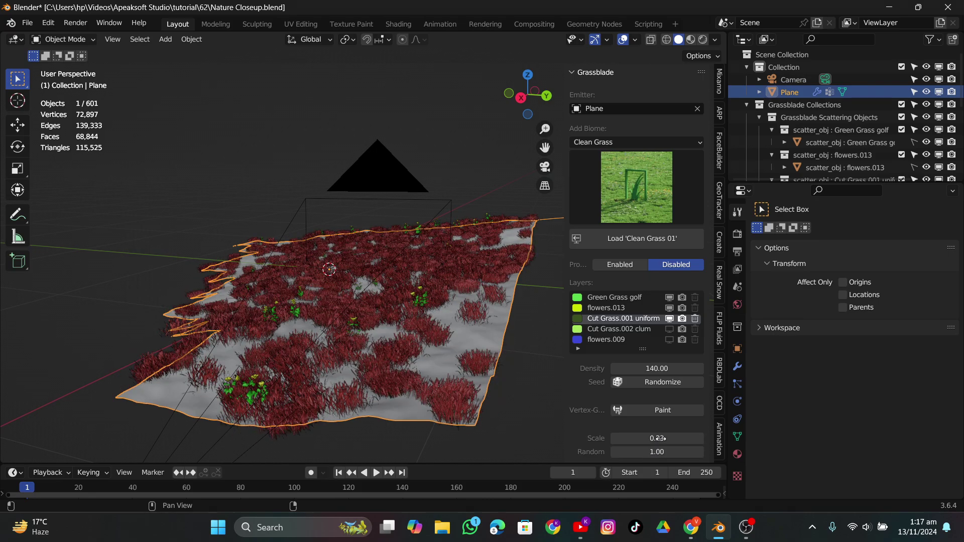
middle_click_drag(412, 236, 487, 241)
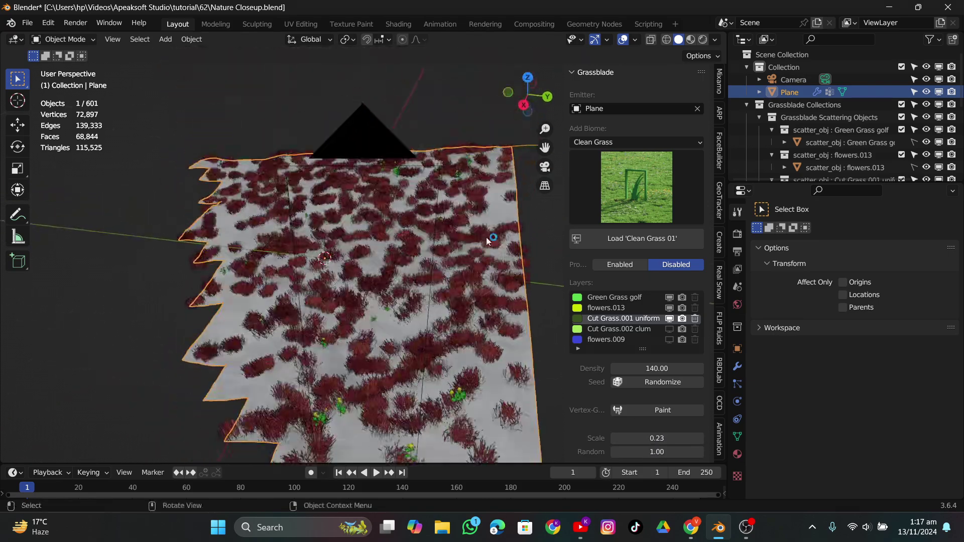
left_click(545, 168)
scroll(402, 241, "up", 4)
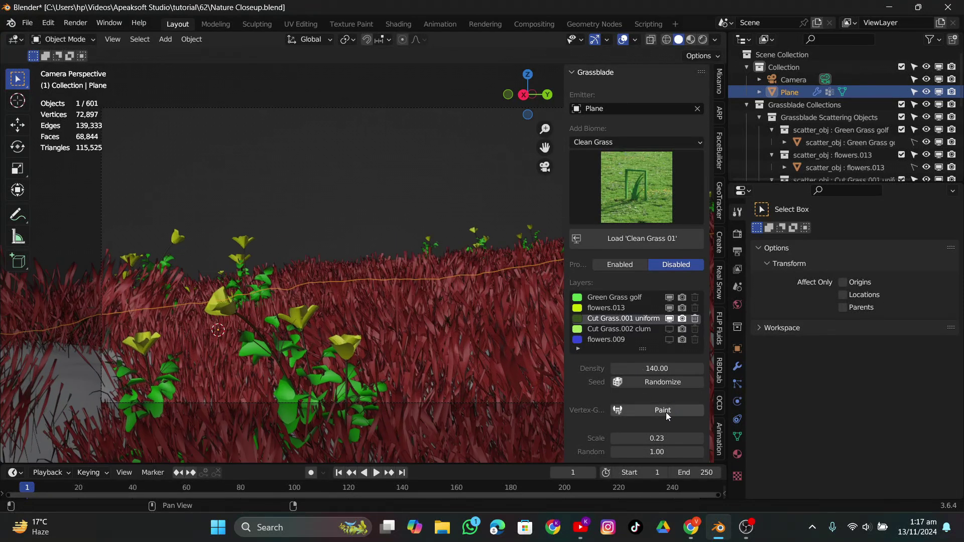
left_click_drag(658, 438, 632, 439)
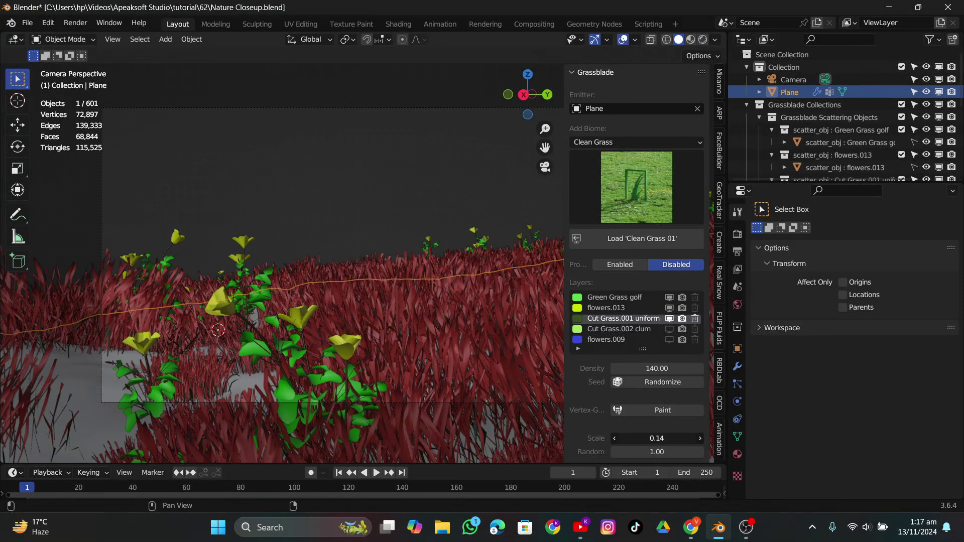
Step: Set the Green Grass golf layer's scale to 0.15 and the flowers.013 layer's scale to 0.04, and deselect the terrain
left_click(631, 298)
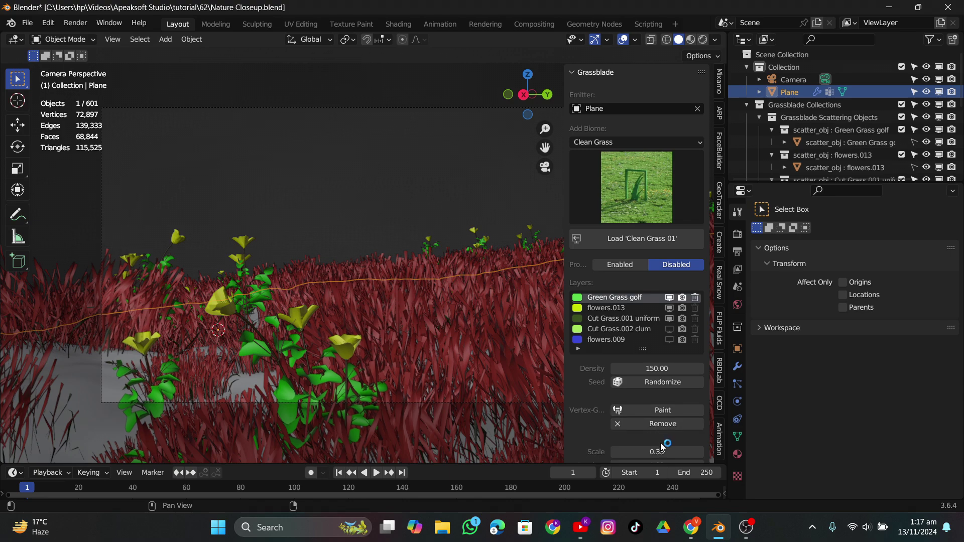
mouse_move(662, 446)
left_mouse_down()
mouse_move(624, 446)
mouse_move(668, 452)
mouse_move(653, 452)
left_mouse_up()
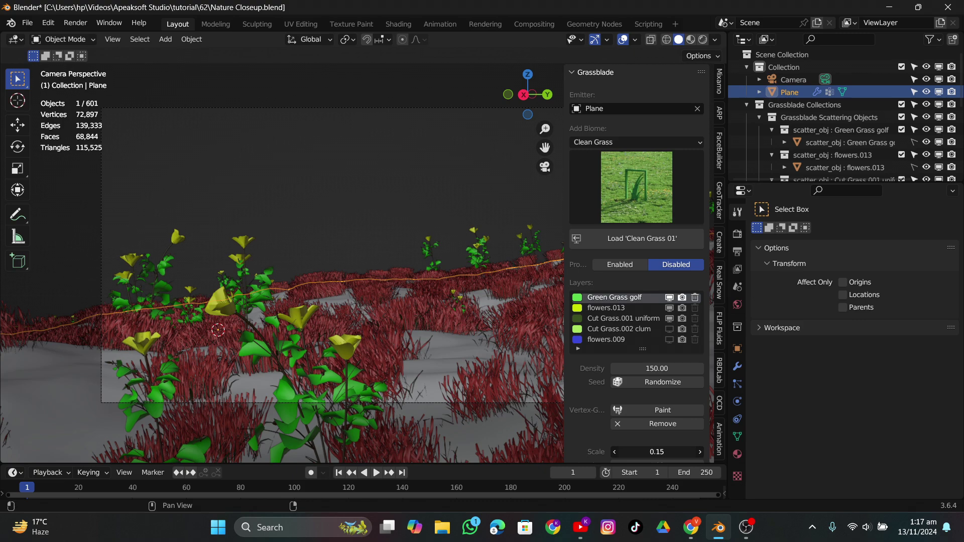
scroll(557, 361, "down", 1)
left_click(614, 311)
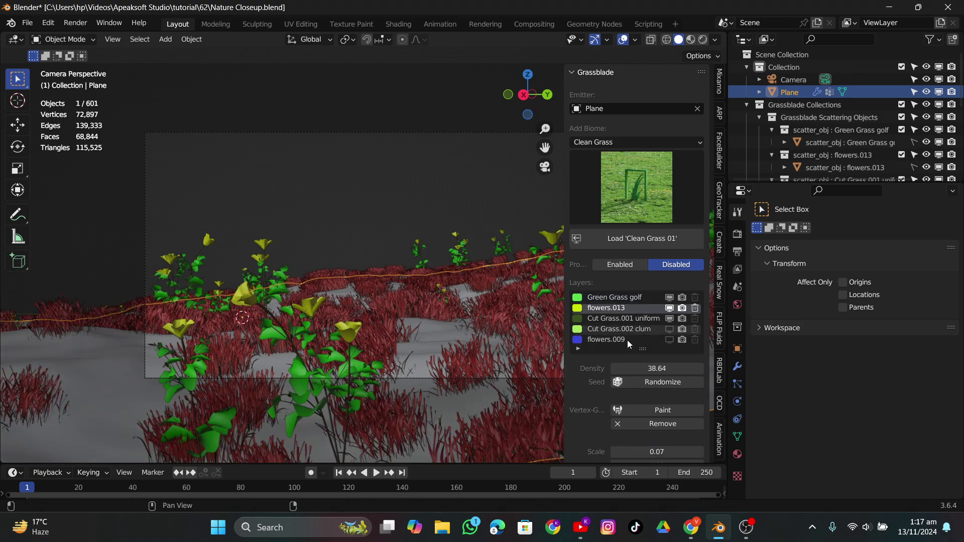
left_click(615, 452)
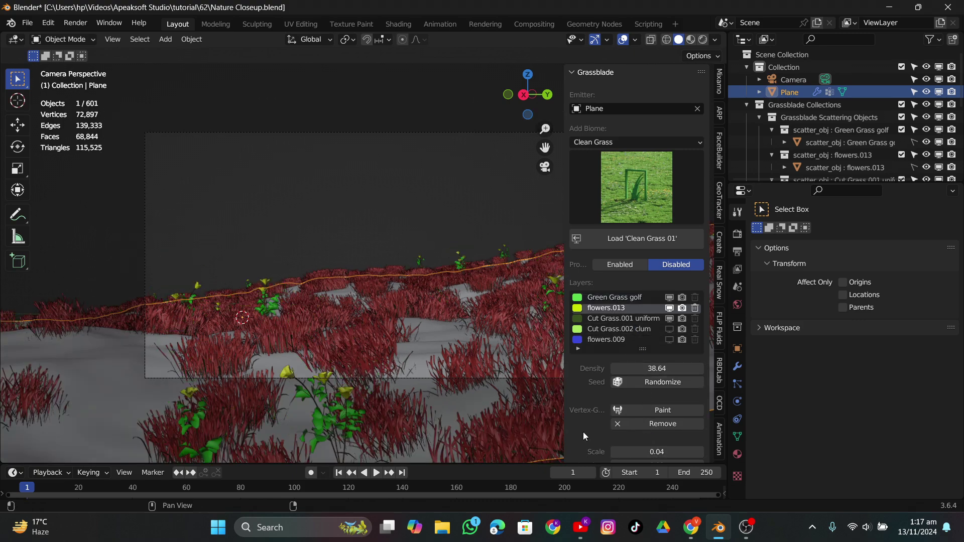
left_click(466, 214)
scroll(408, 204, "down", 2)
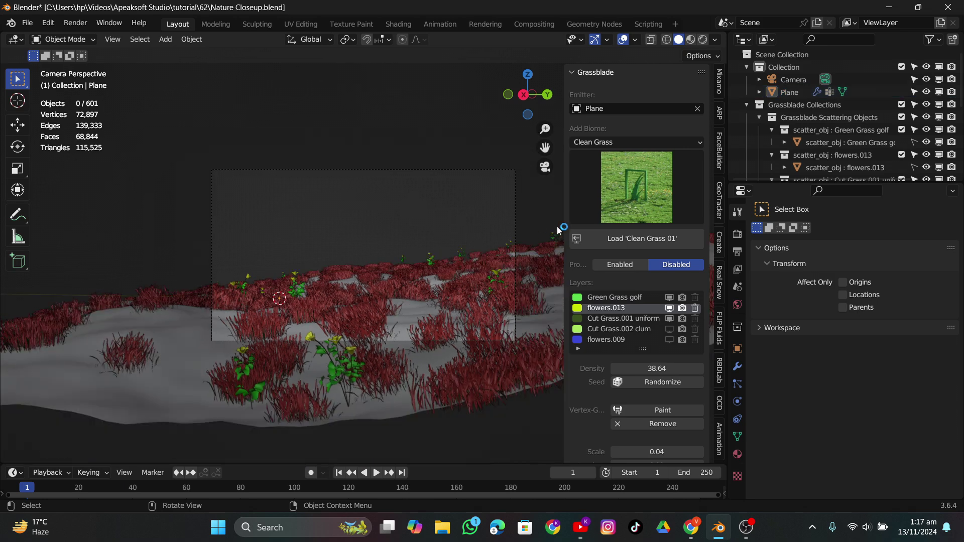
Step: Show the Cut Grass.002 clum layer in the viewport and set its scale to 0.09, random value to 1.00 and density to 53.03
left_click(601, 142)
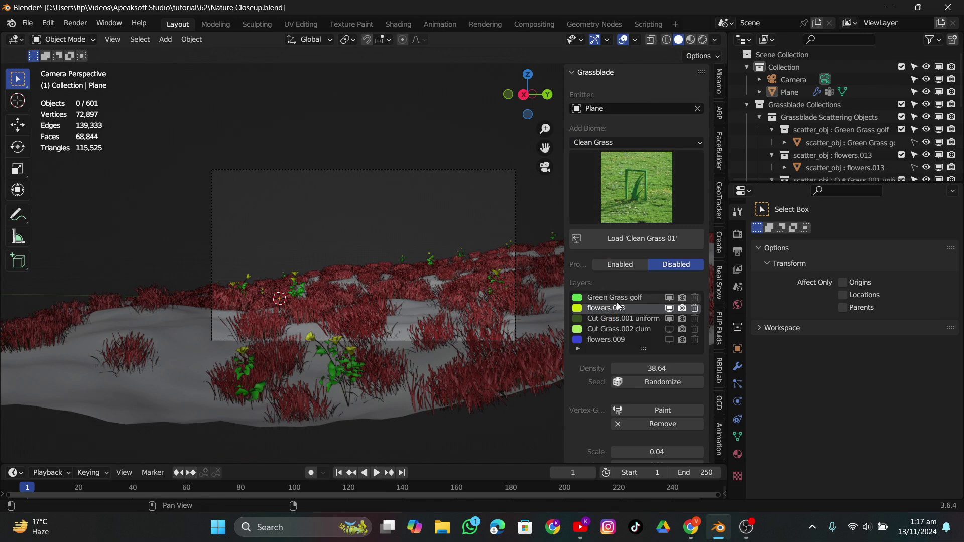
left_click(620, 321)
left_click(670, 329)
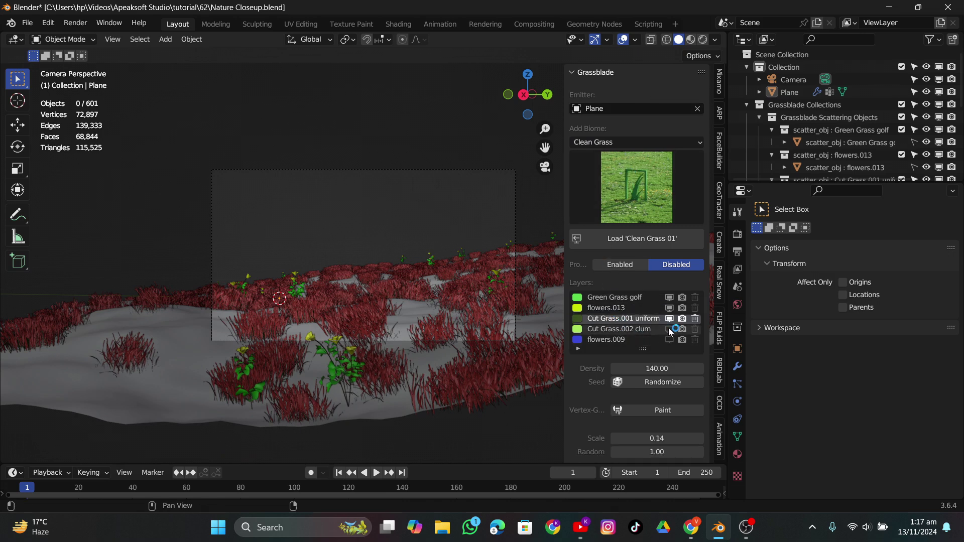
left_click(648, 330)
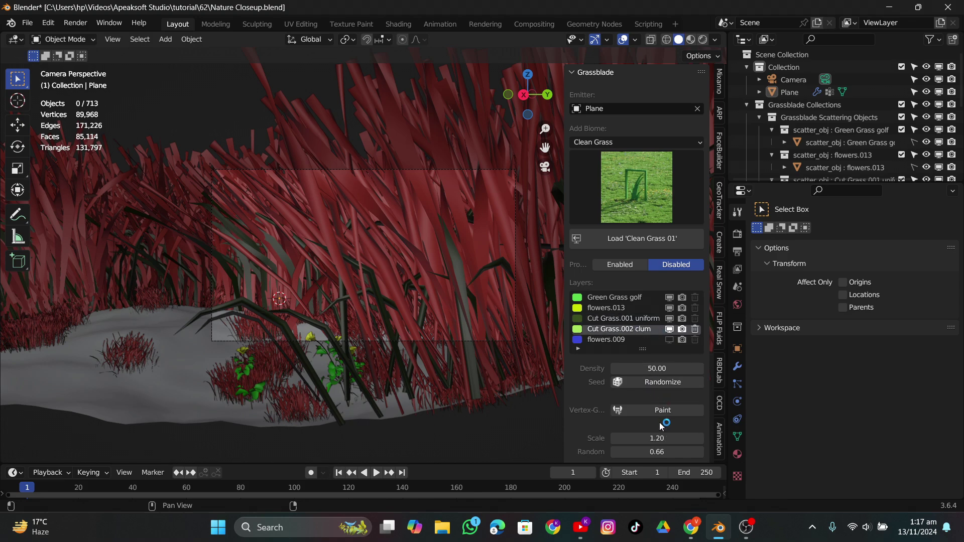
left_click_drag(657, 438, 609, 439)
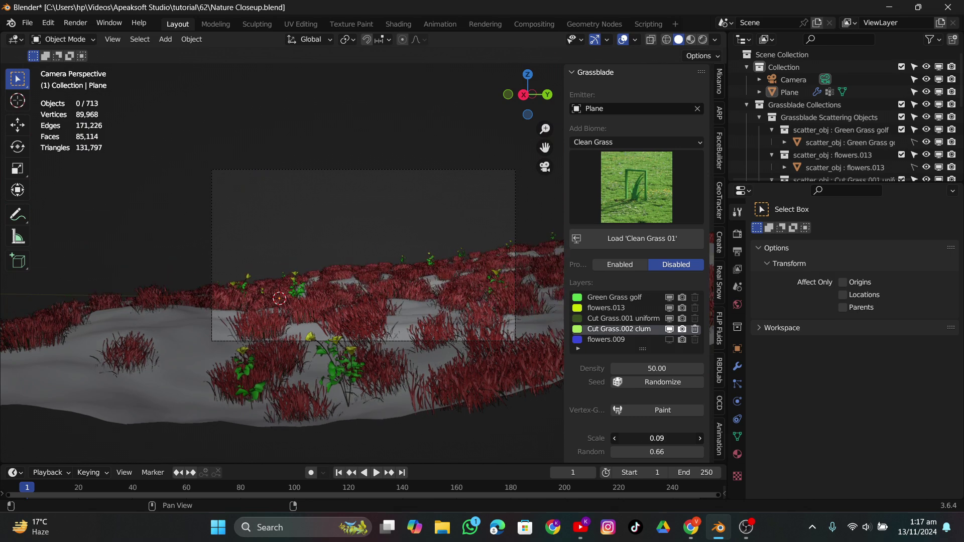
scroll(658, 441, "down", 3)
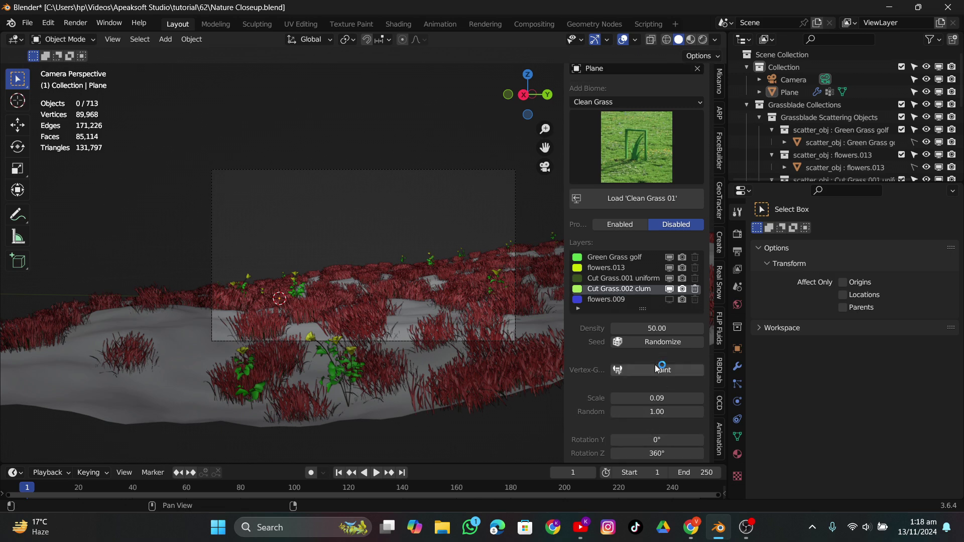
scroll(658, 365, "up", 1)
left_click_drag(650, 330, 653, 330)
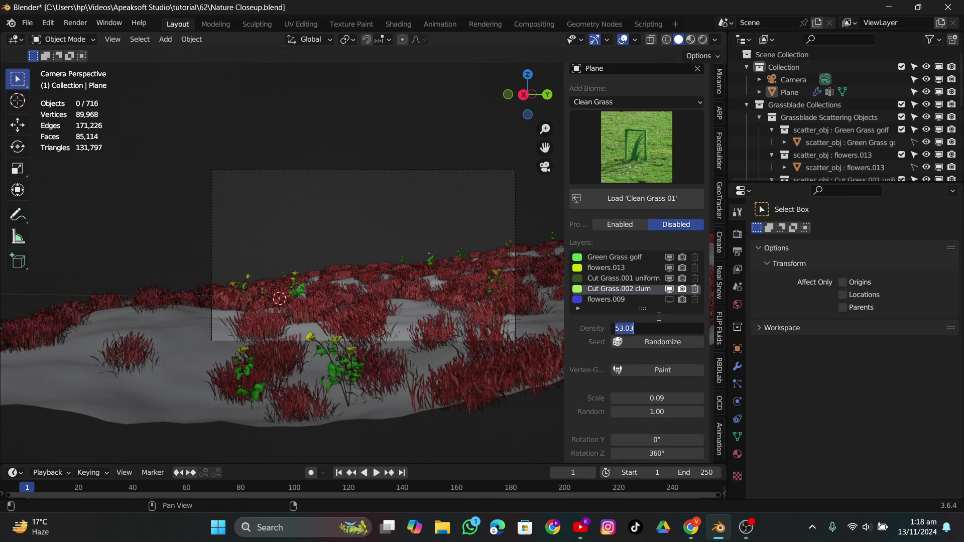
Step: Try a density of 200 for the Cut Grass.001 uniform layer, and set it to 500
left_click(642, 279)
left_click(642, 280)
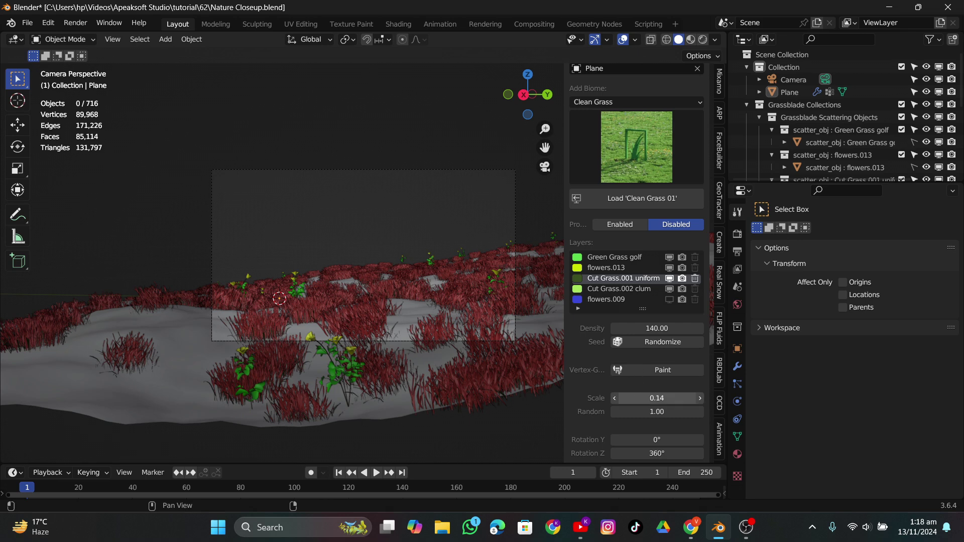
left_click(649, 329)
type("200")
key("Return")
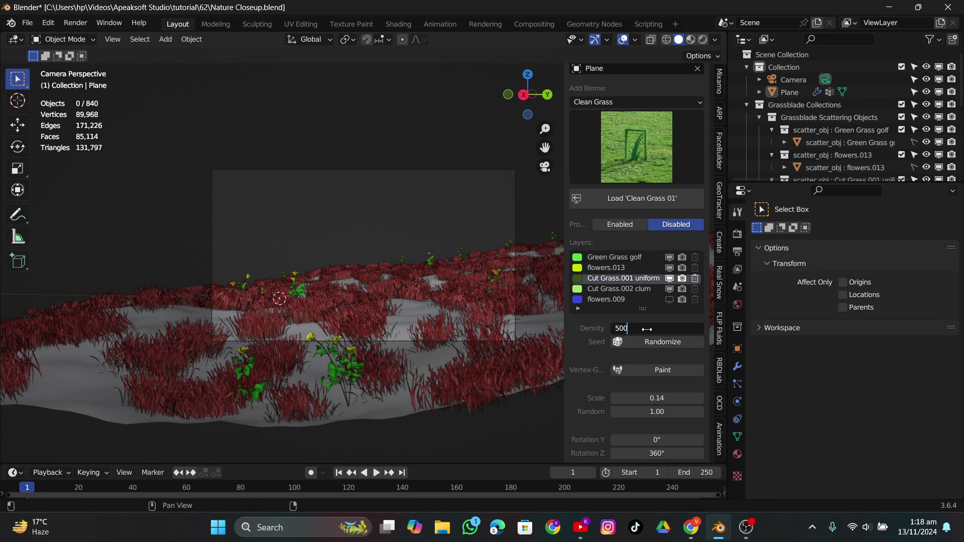
key("Return")
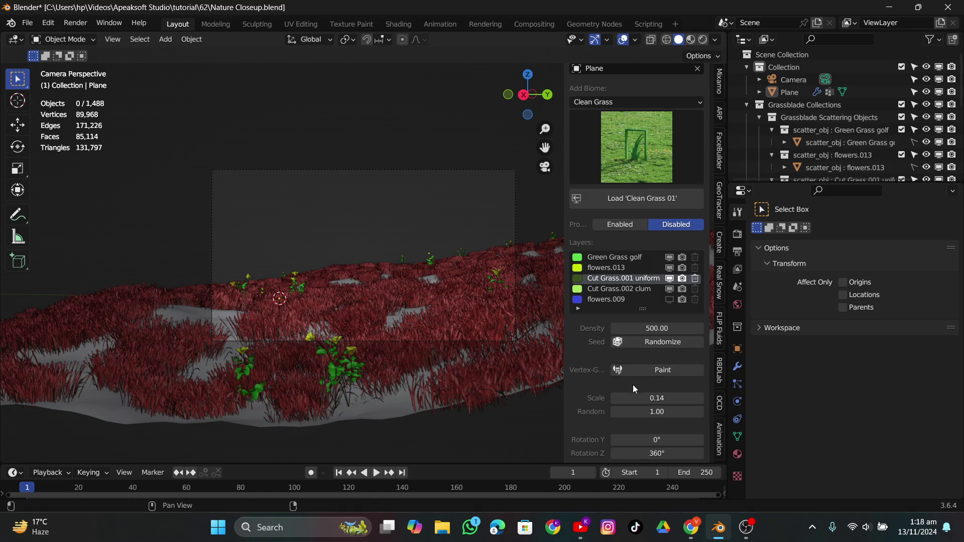
Step: Reduce the Cut Grass.001 uniform layer's scale to 0.08 and check the result through the camera
left_click(615, 401)
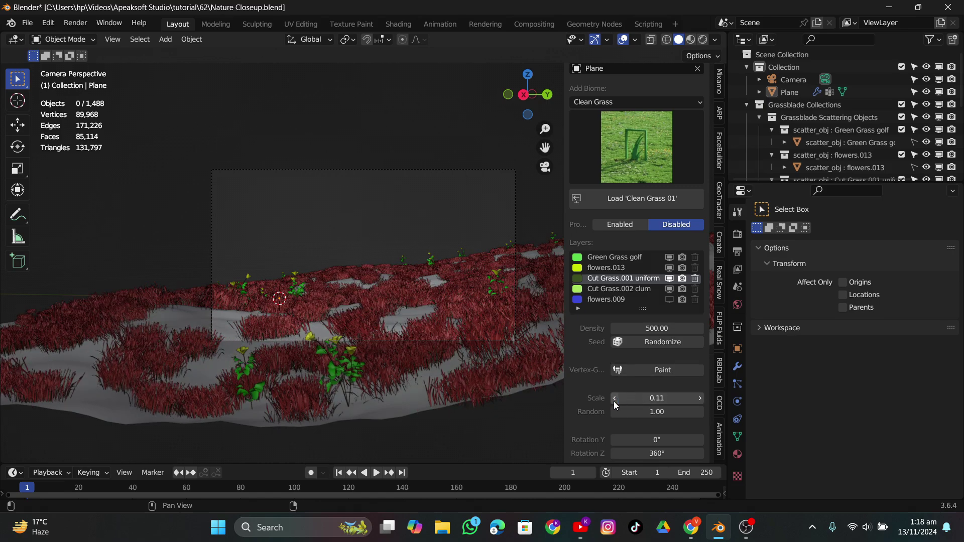
left_click(615, 402)
middle_click_drag(493, 314, 422, 253)
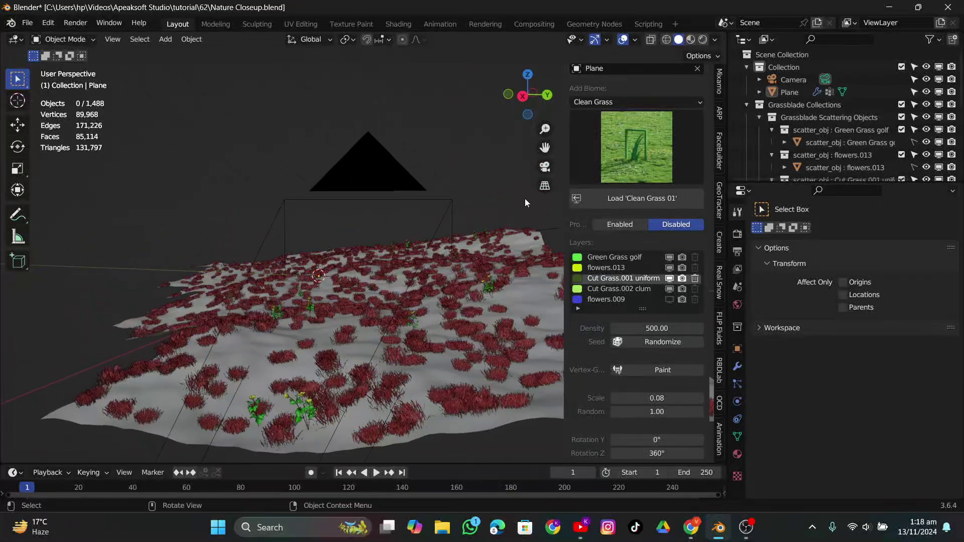
left_click(547, 170)
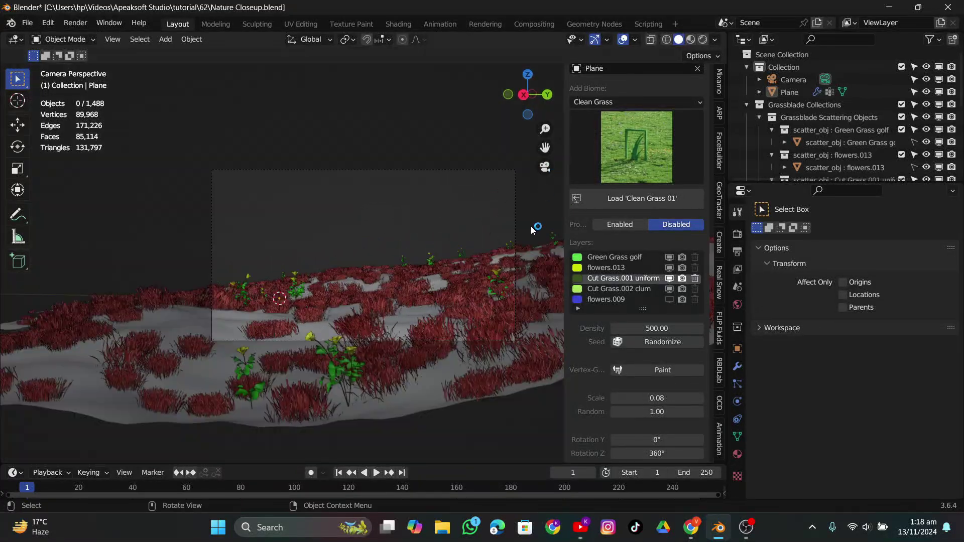
Step: Try larger scales up to 0.17 for the Cut Grass.001 uniform layer and return it to 0.08
left_click(700, 400)
left_click(700, 401)
left_click(700, 401)
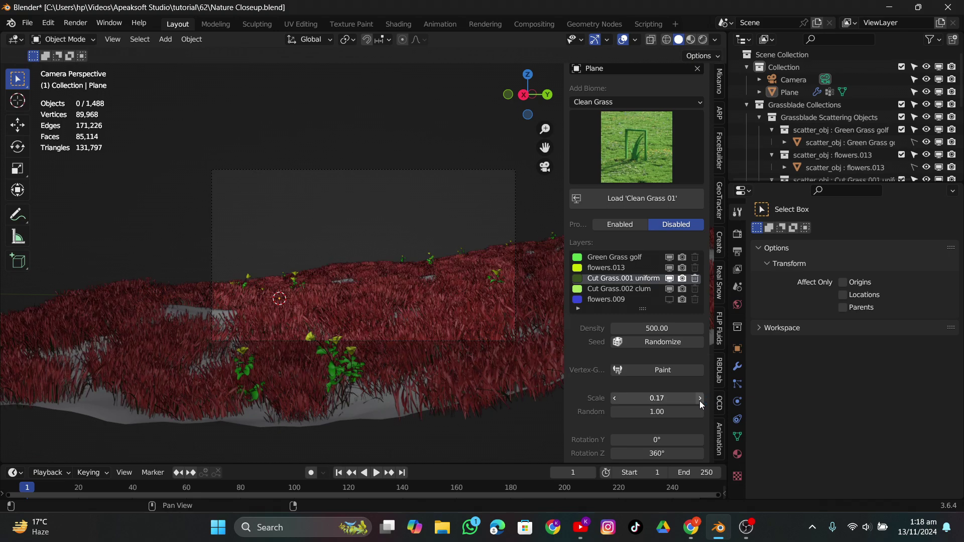
left_click(615, 400)
left_click(615, 399)
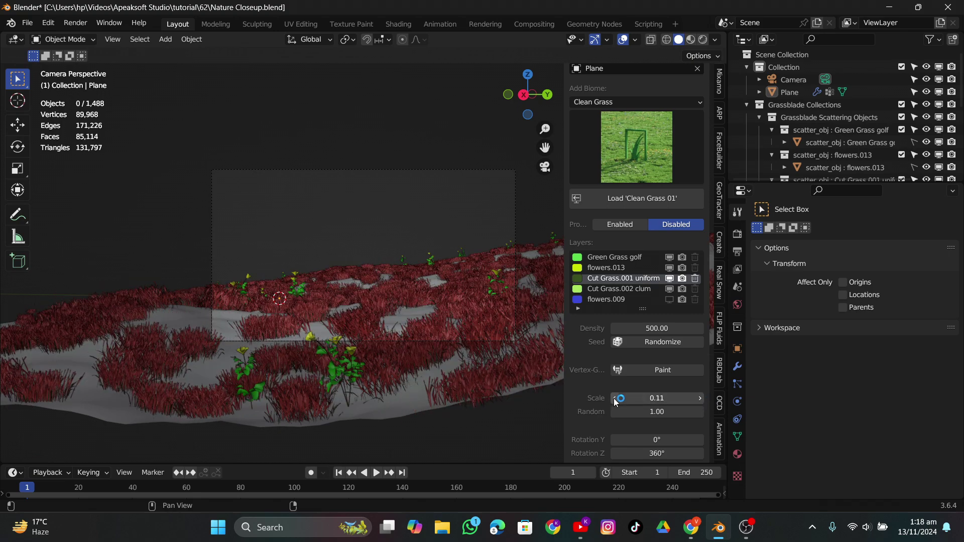
left_click(615, 402)
left_click(701, 401)
left_click(614, 399)
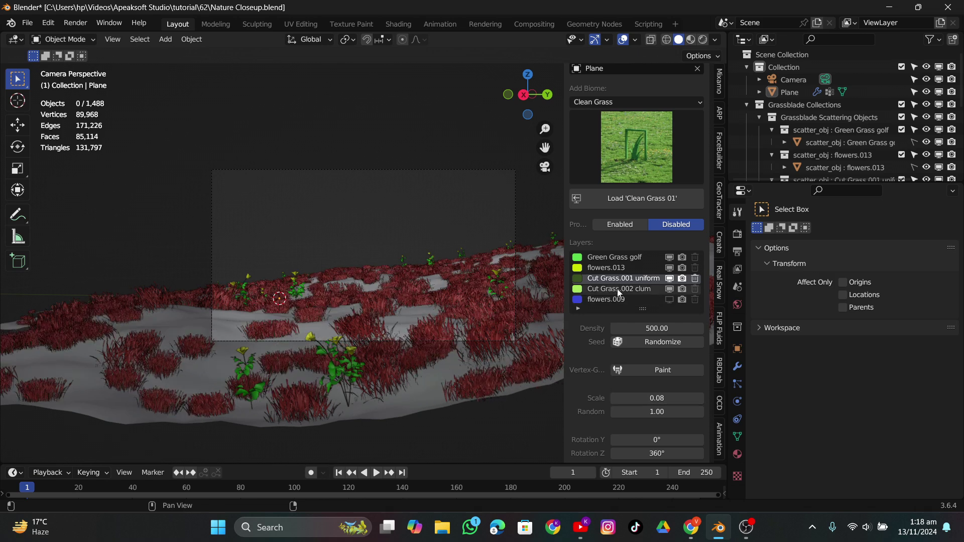
Step: Show the flowers.009 layer in the viewport, reduce its scale to 0.34 and check the result through the camera
left_click(620, 290)
left_click(628, 301)
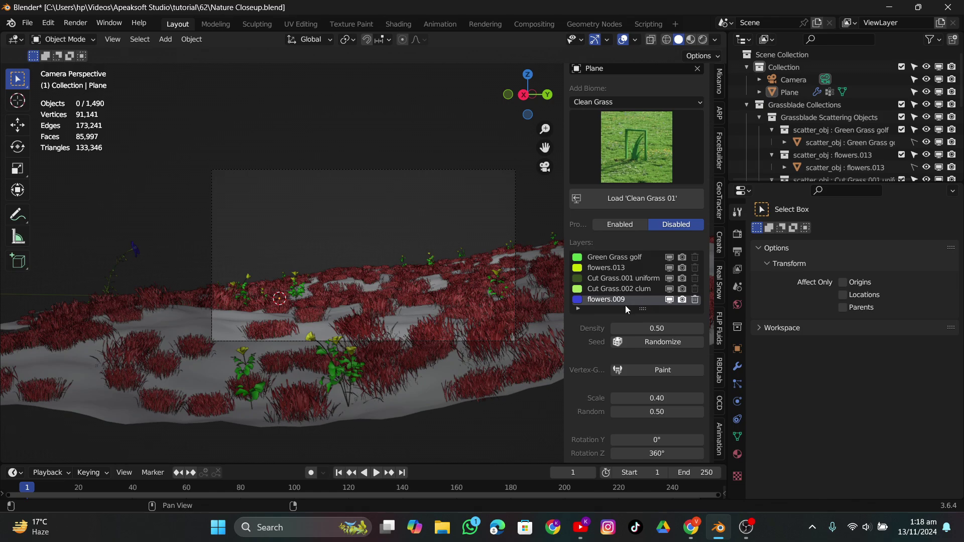
mouse_move(649, 398)
left_mouse_down()
mouse_move(635, 399)
mouse_move(646, 398)
left_mouse_up()
middle_click_drag(457, 303, 532, 191)
left_click(545, 167)
Step: Choose Dead Leaves 08 from the Dead Leaves category as the biome to add
scroll(586, 256, "down", 3)
scroll(610, 281, "up", 4)
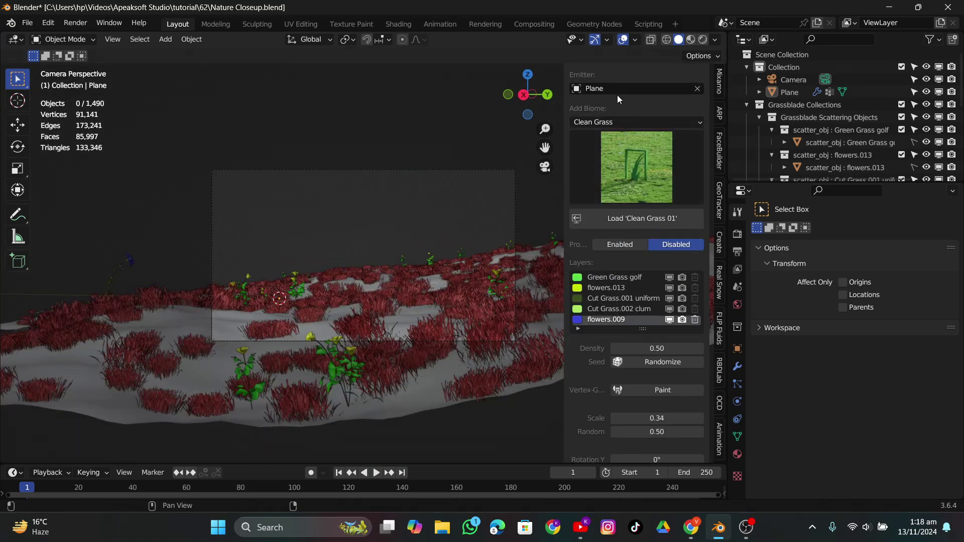
left_click(611, 122)
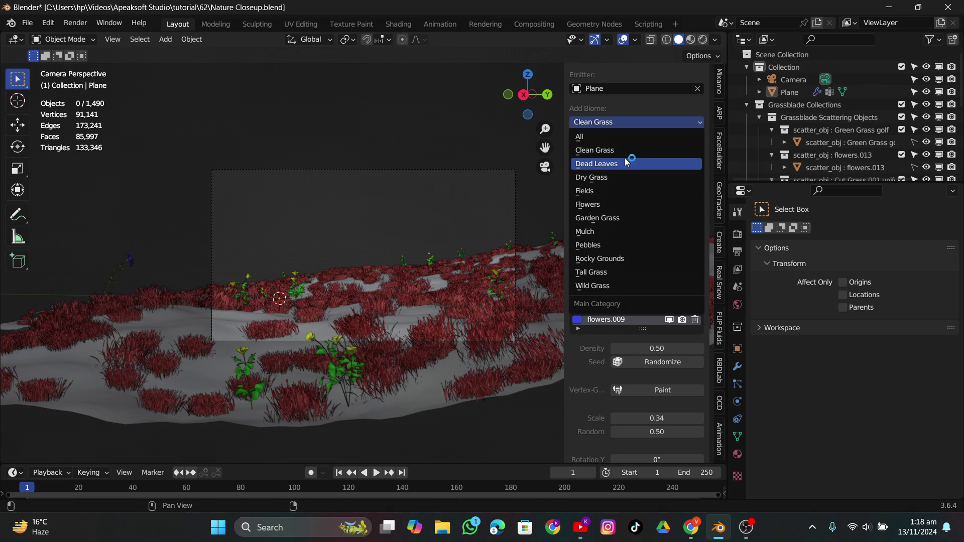
left_click(606, 163)
left_click(642, 169)
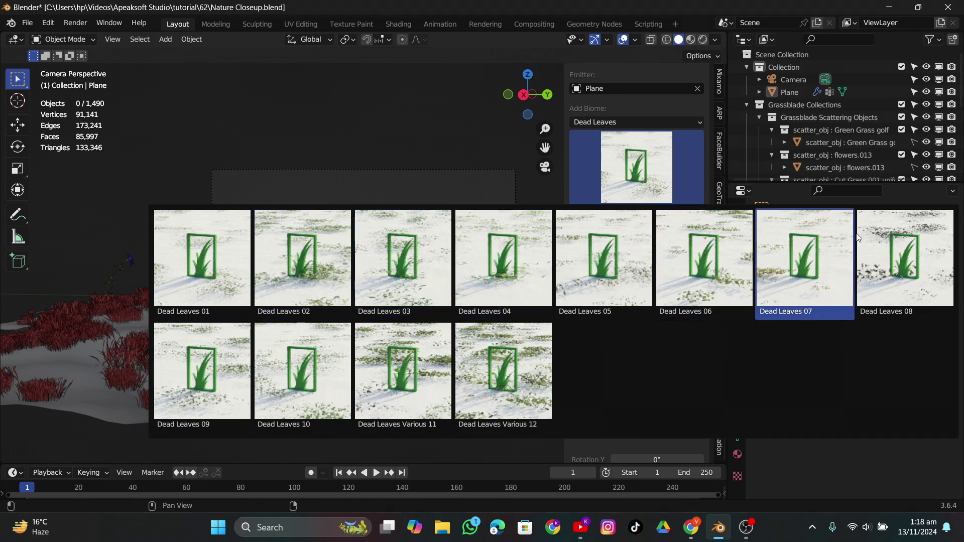
left_click(869, 239)
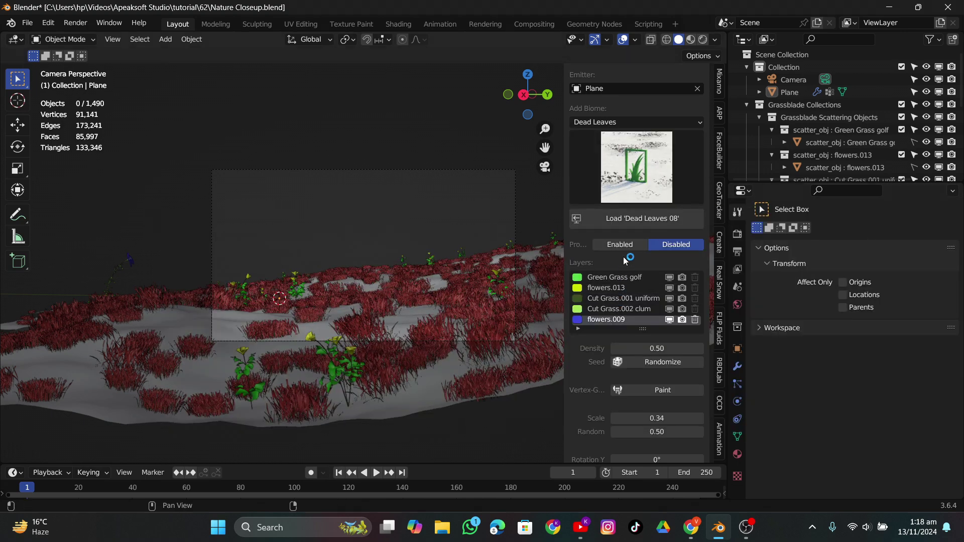
Step: Try loading the Dead Leaves 08 biome onto the plane with its scale reduced to 0.27
left_click(644, 217)
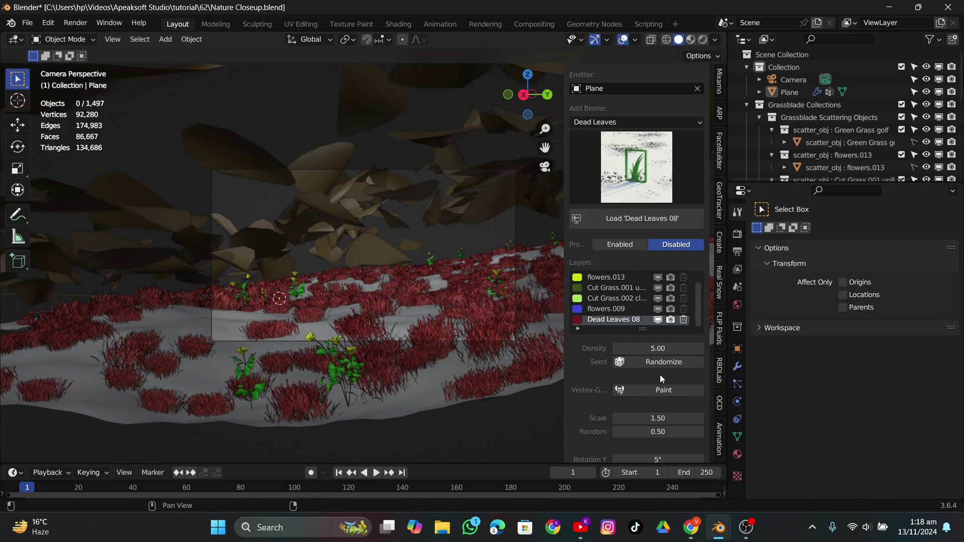
left_click_drag(658, 418, 598, 418)
mouse_move(429, 294)
middle_mouse_down()
mouse_move(445, 336)
mouse_move(420, 293)
middle_mouse_up()
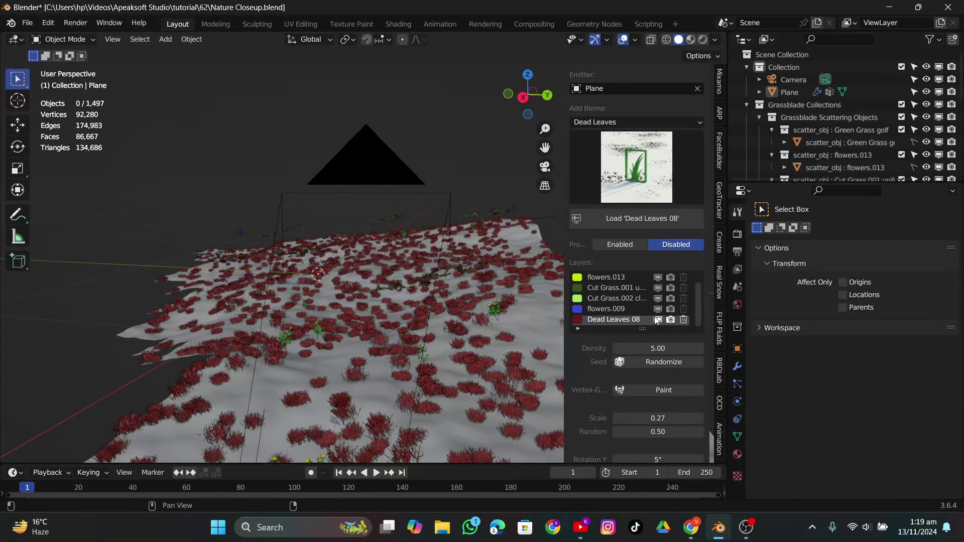
Step: Apply the plane's Subdivision, Displace and Displace.001 modifiers
left_click(738, 367)
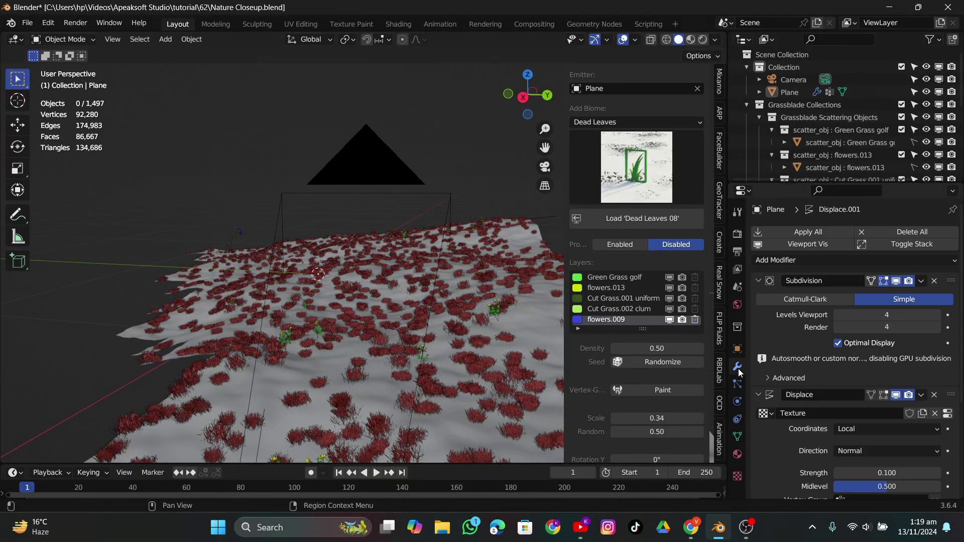
left_click(921, 281)
left_click(912, 296)
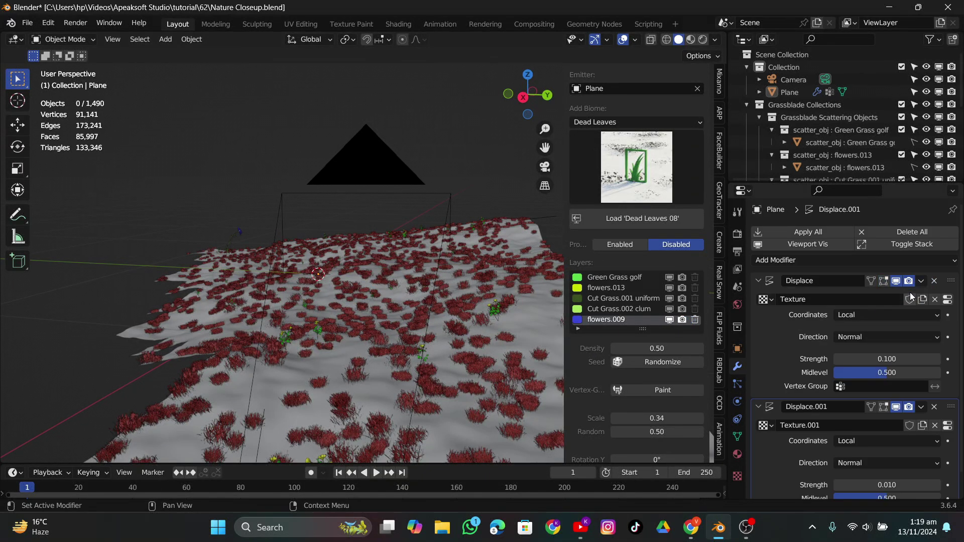
left_click(922, 281)
left_click(884, 296)
left_click(921, 281)
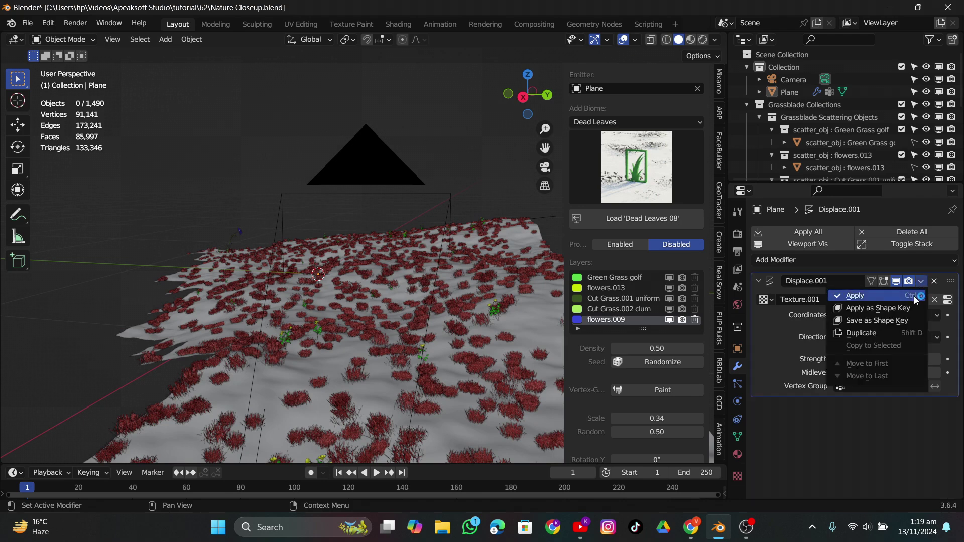
left_click(884, 295)
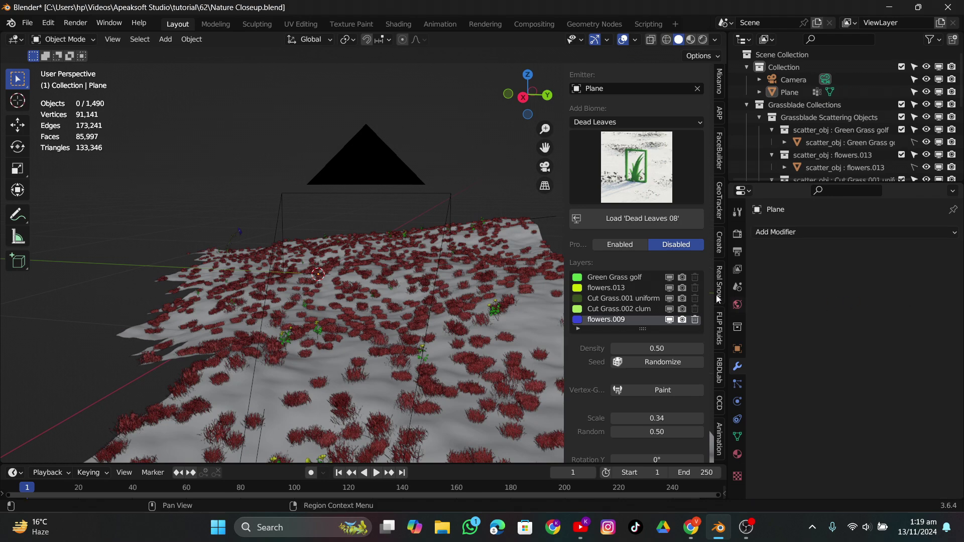
Step: Load the Dead Leaves 08 biome onto the plane and set its scale to 0.51
left_click(630, 222)
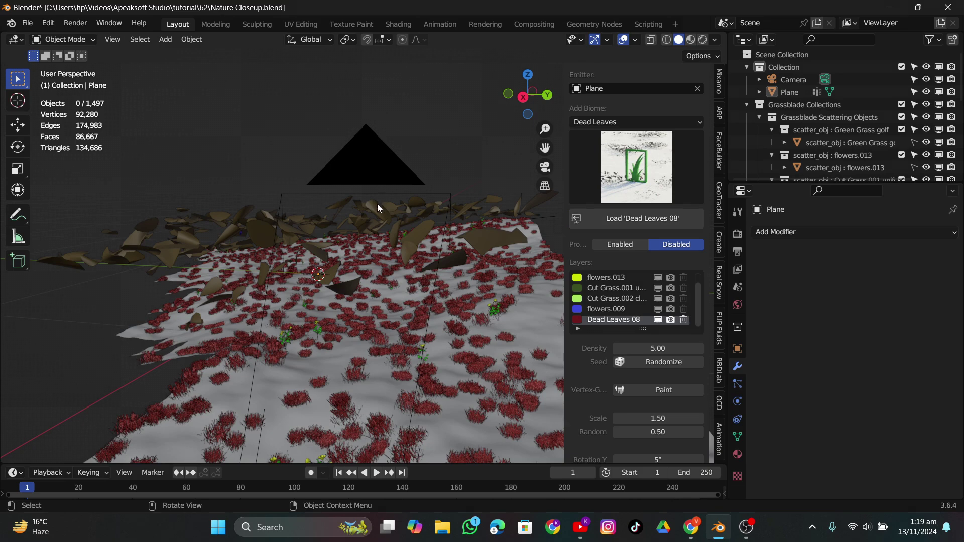
mouse_move(378, 204)
middle_mouse_down()
mouse_move(380, 281)
mouse_move(379, 183)
mouse_move(379, 202)
middle_mouse_up()
left_click_drag(657, 418, 618, 419)
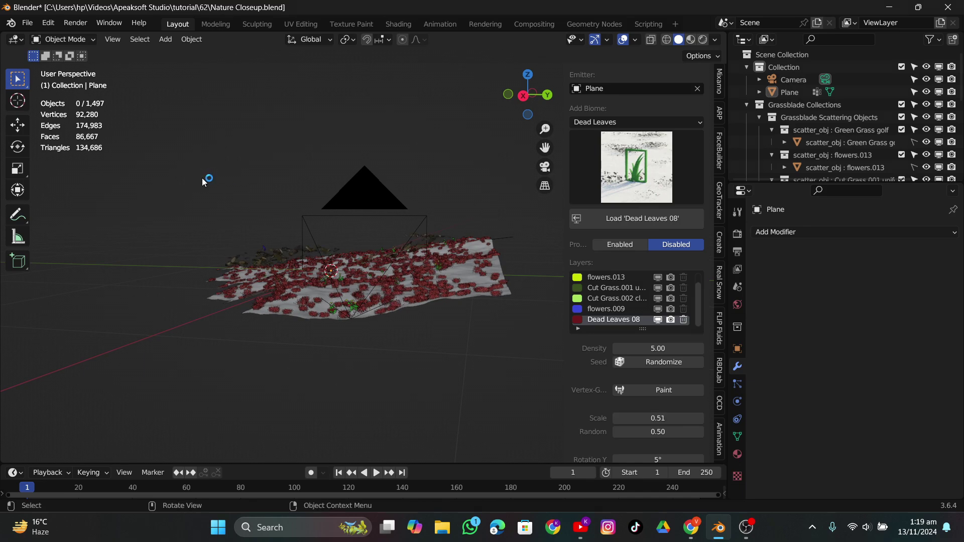
Step: Try a density of 4.70 and a push distance of -0.02 m for the Dead Leaves 08 layer
middle_click_drag(202, 178, 269, 166)
left_click_drag(653, 349, 673, 349)
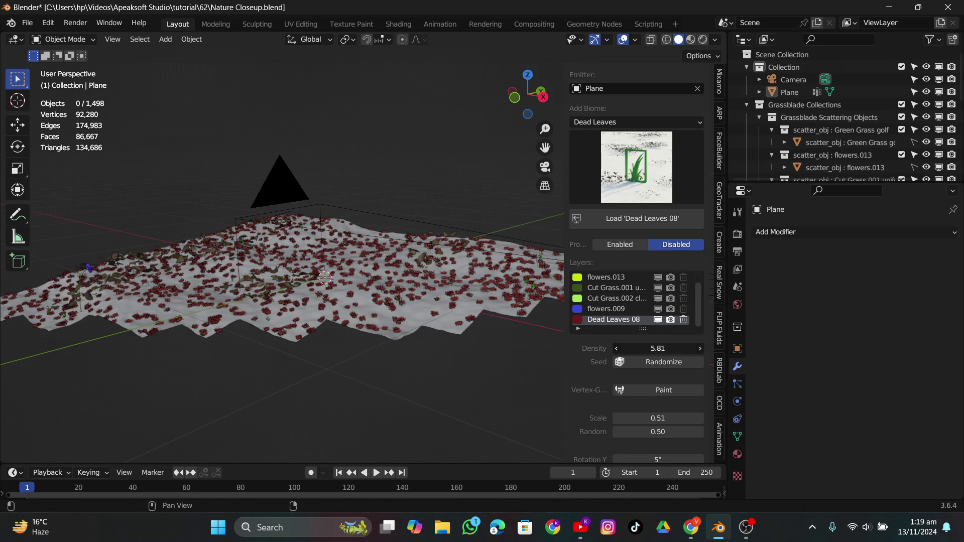
scroll(653, 352, "down", 5)
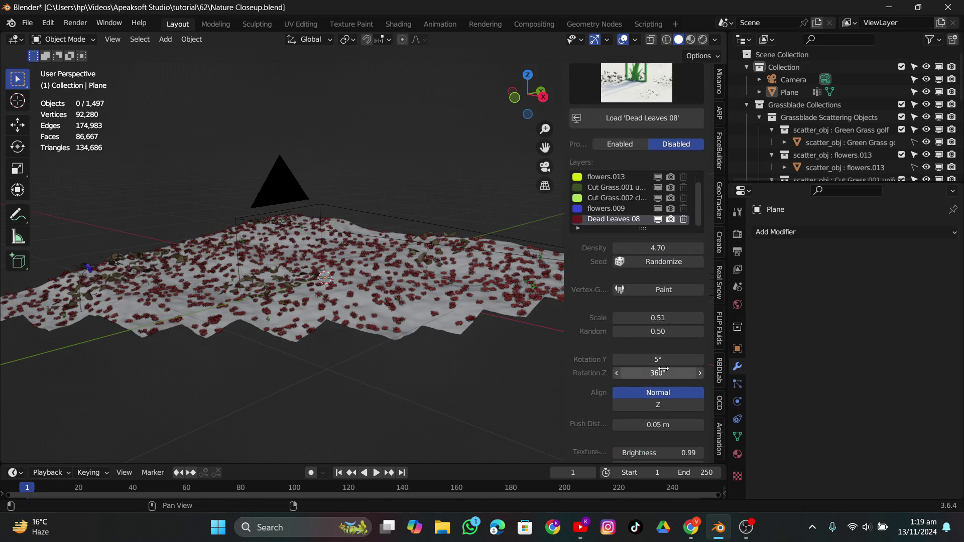
left_click_drag(662, 425, 629, 425)
middle_click_drag(452, 281, 552, 167)
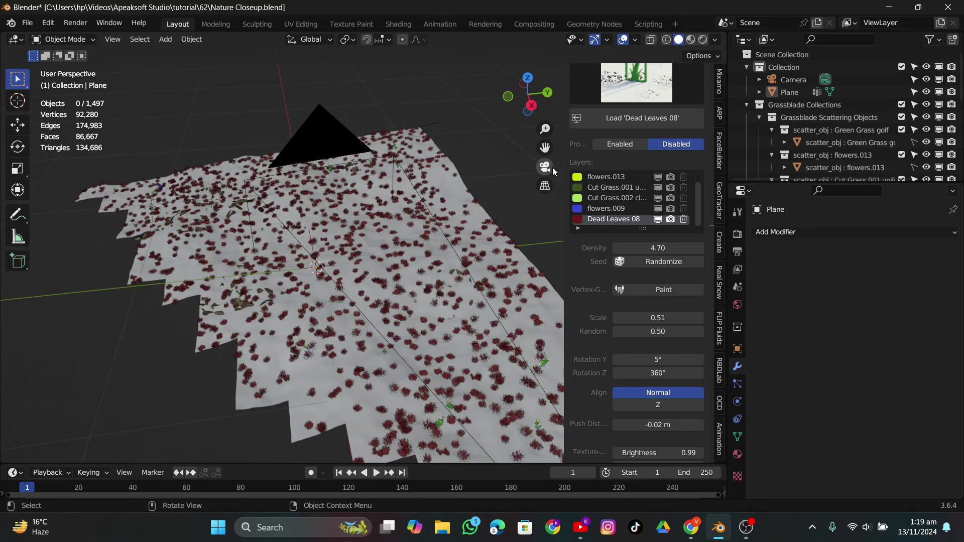
left_click(547, 167)
Step: Raise the Dead Leaves 08 layer's density to 58.70 and set its push distance to -0.03 m while looking through the camera
middle_click_drag(472, 206, 527, 277)
left_click_drag(653, 248, 703, 248)
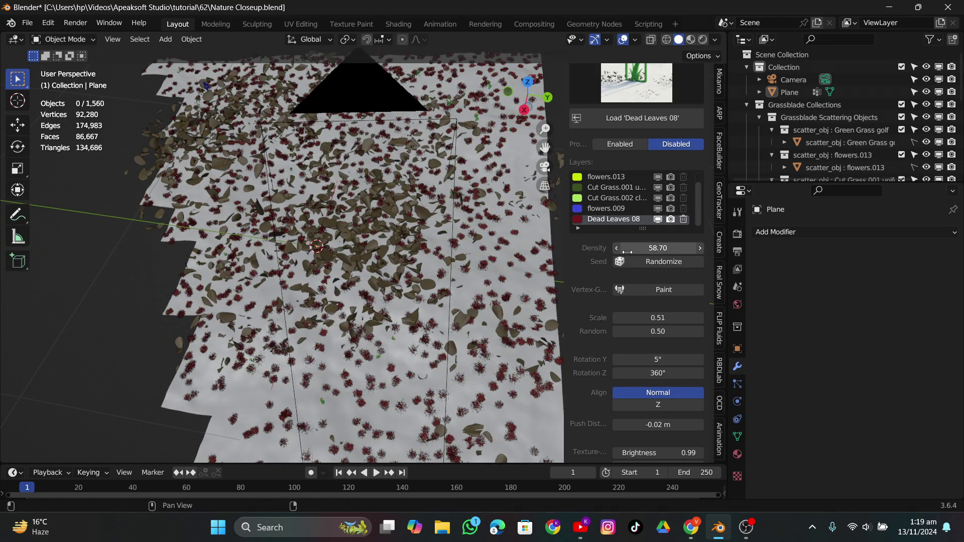
left_click(546, 168)
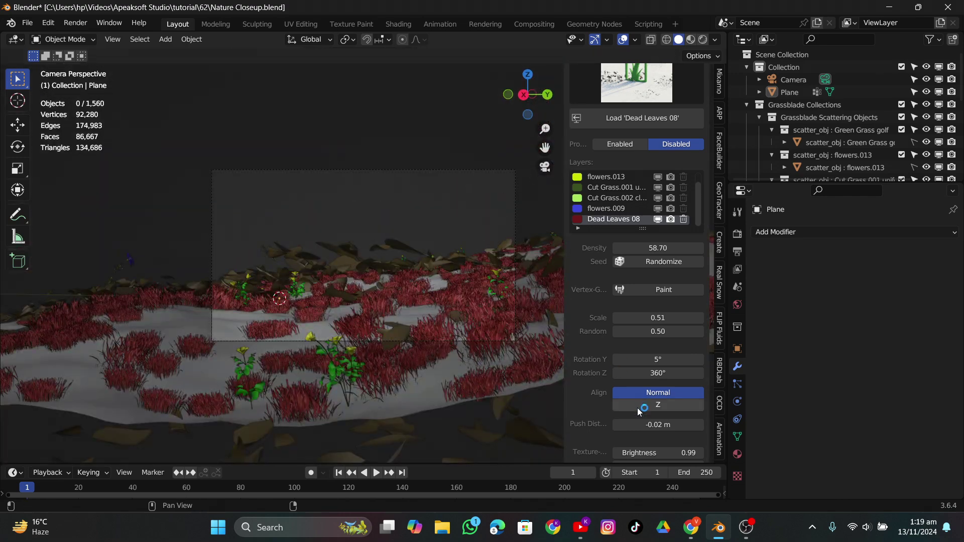
left_click(621, 426)
left_click(621, 427)
left_click(621, 426)
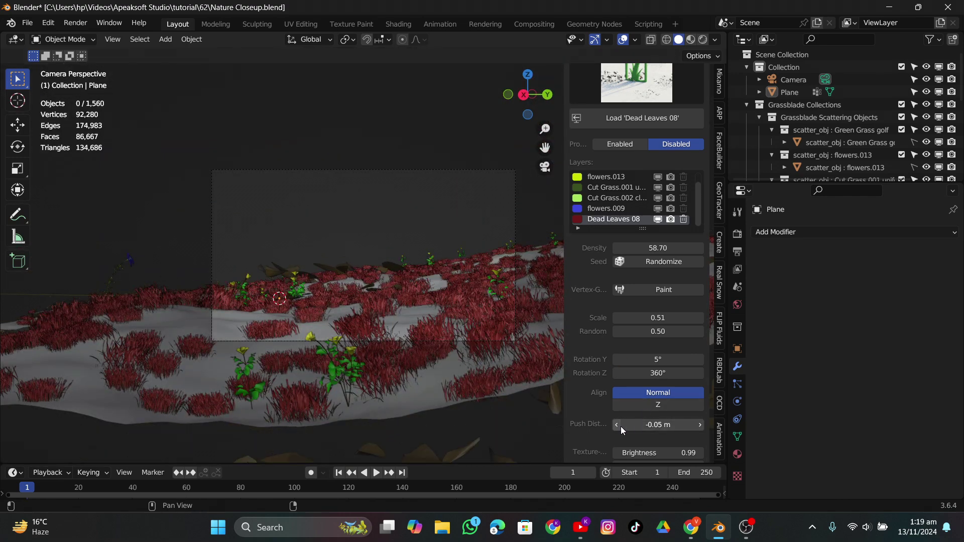
left_click(703, 427)
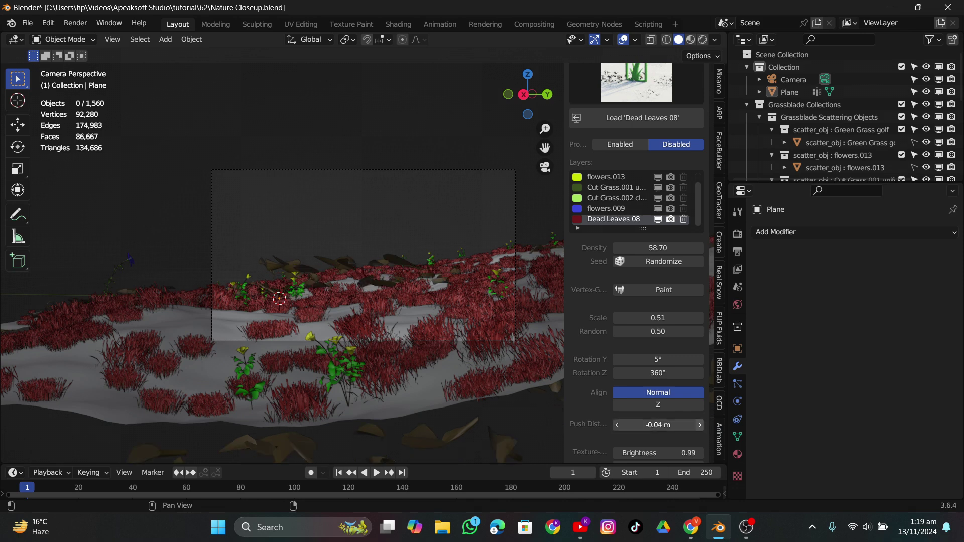
left_click(700, 425)
Step: Shift the Dead Leaves 08 texture's X location to about 618 and slightly adjust its X rotation to redistribute the leaves
scroll(652, 398, "down", 5)
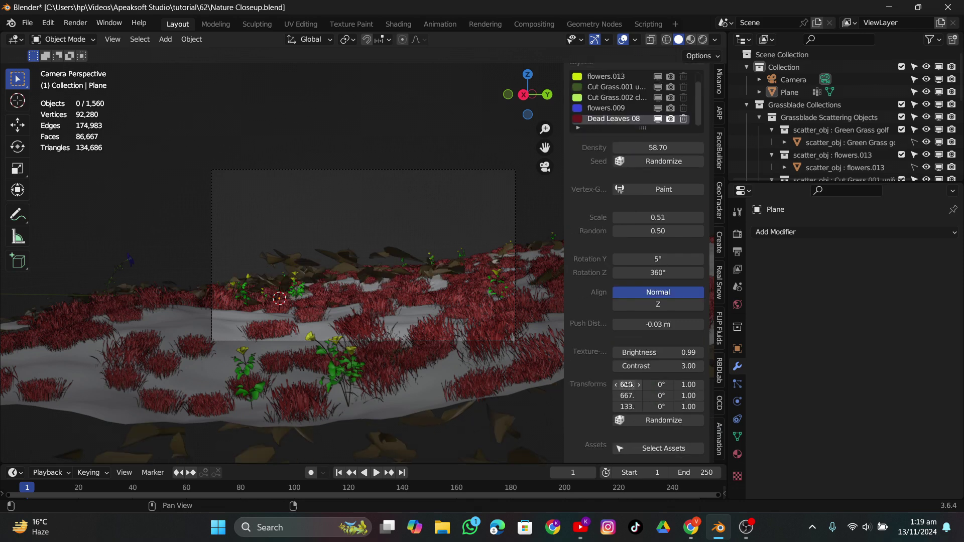
left_click_drag(627, 384, 616, 384)
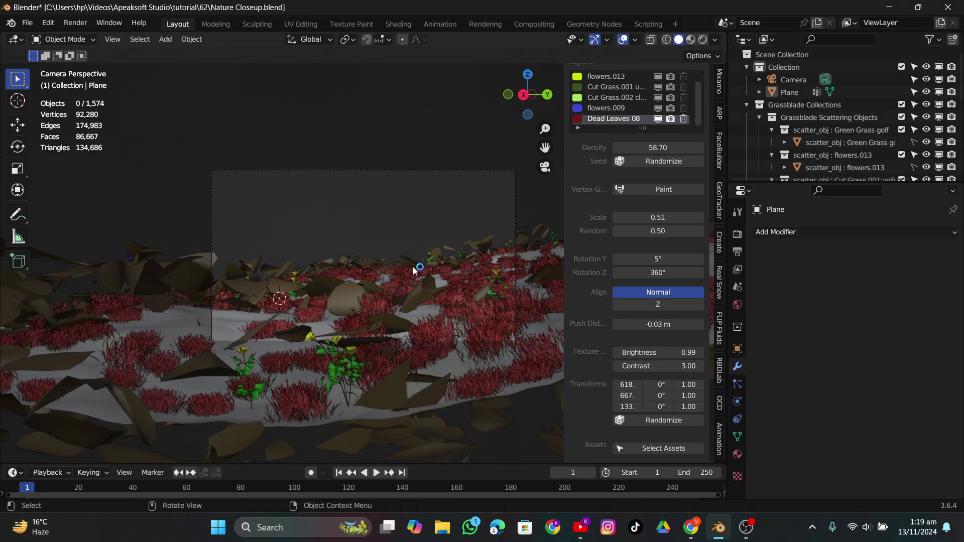
middle_click_drag(413, 271, 403, 301)
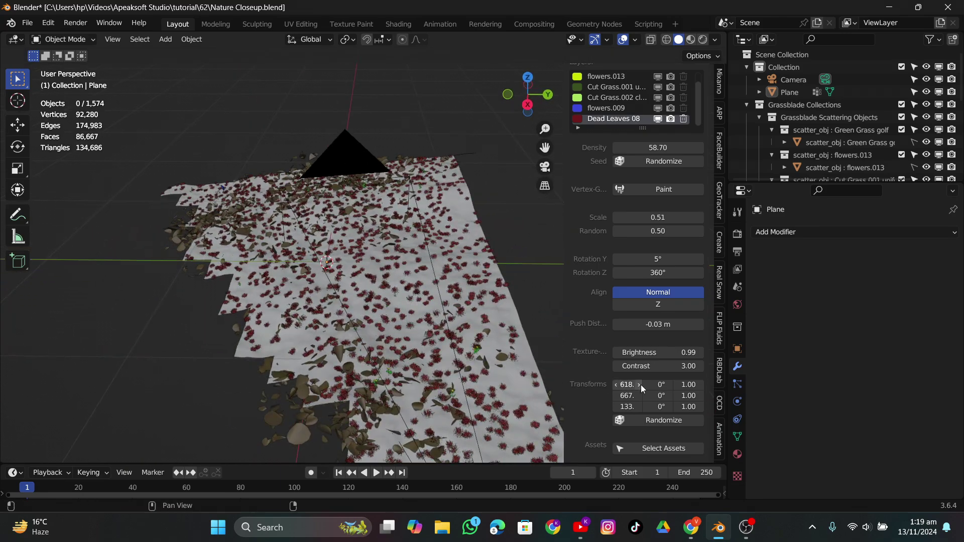
mouse_move(641, 385)
left_mouse_down()
mouse_move(631, 385)
mouse_move(660, 385)
left_mouse_up()
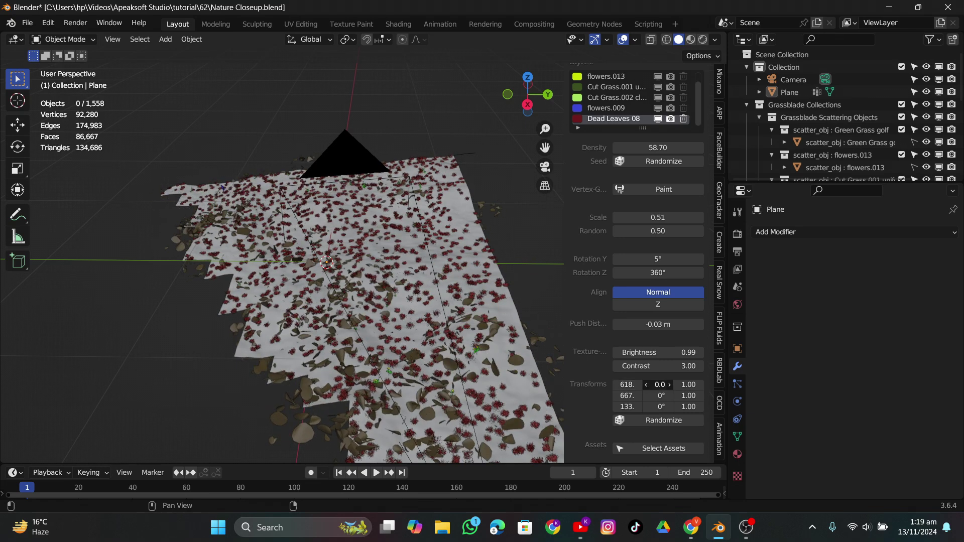
left_click(545, 166)
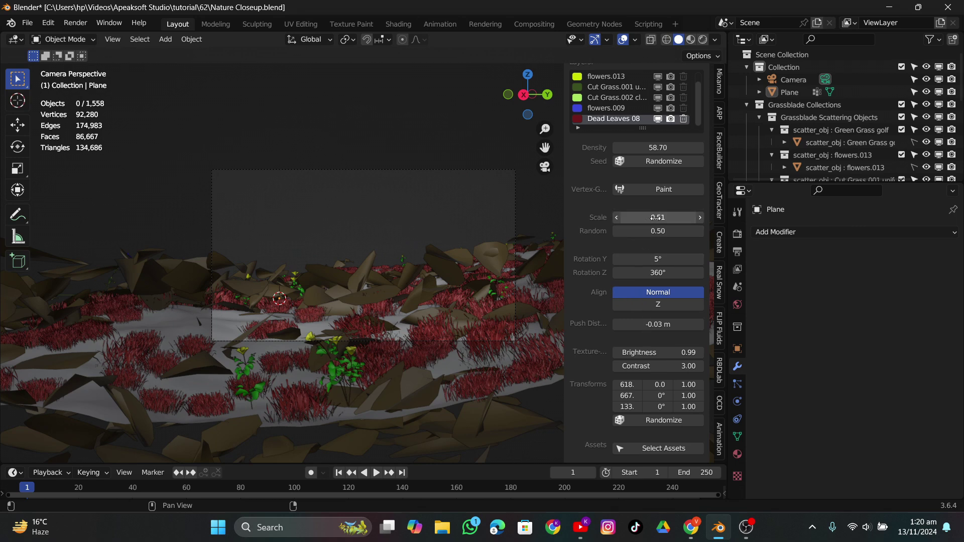
Step: Reduce the Dead Leaves 08 layer's scale to 0.12 and set its push distance to 0.004 m
left_click_drag(656, 218, 613, 218)
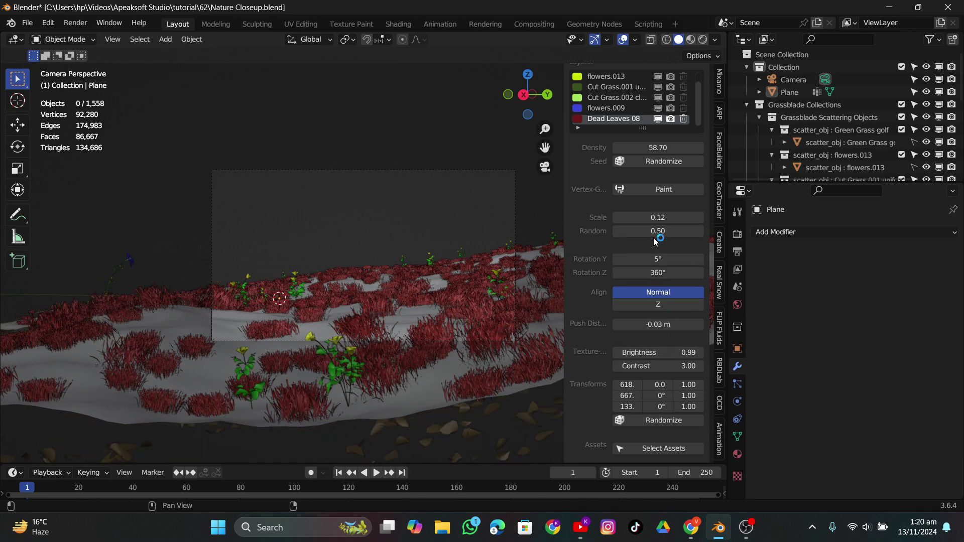
left_click_drag(661, 325, 702, 329)
left_click(701, 327)
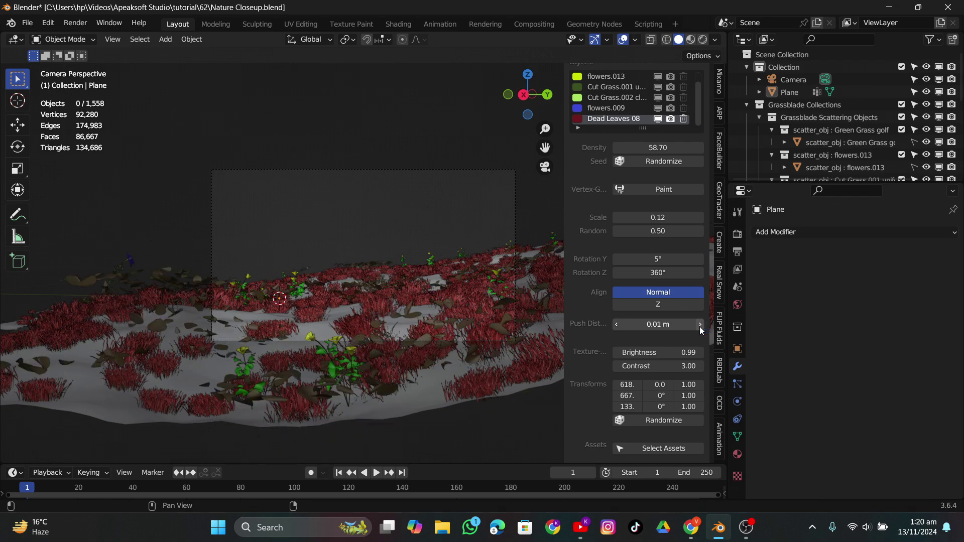
left_click(655, 329)
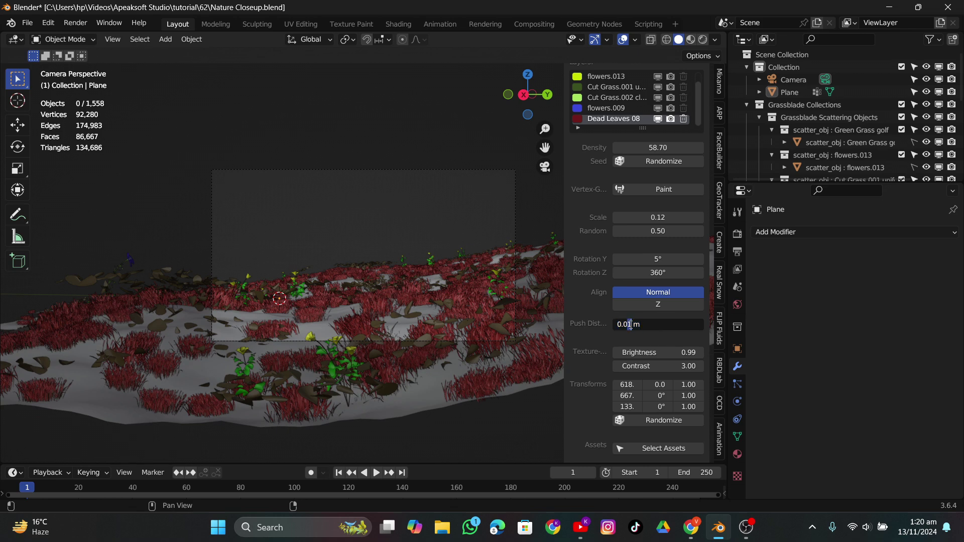
type("0.007")
key("Return")
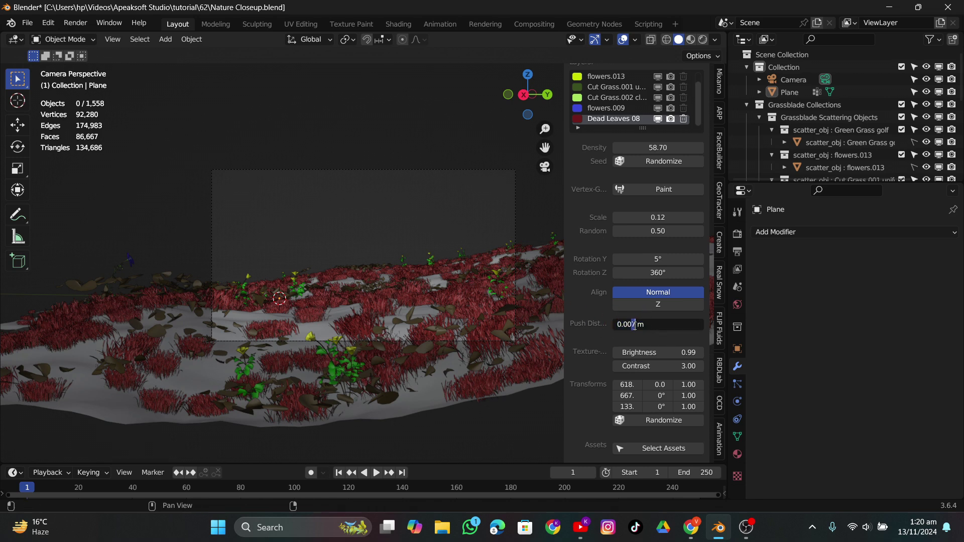
key("Return")
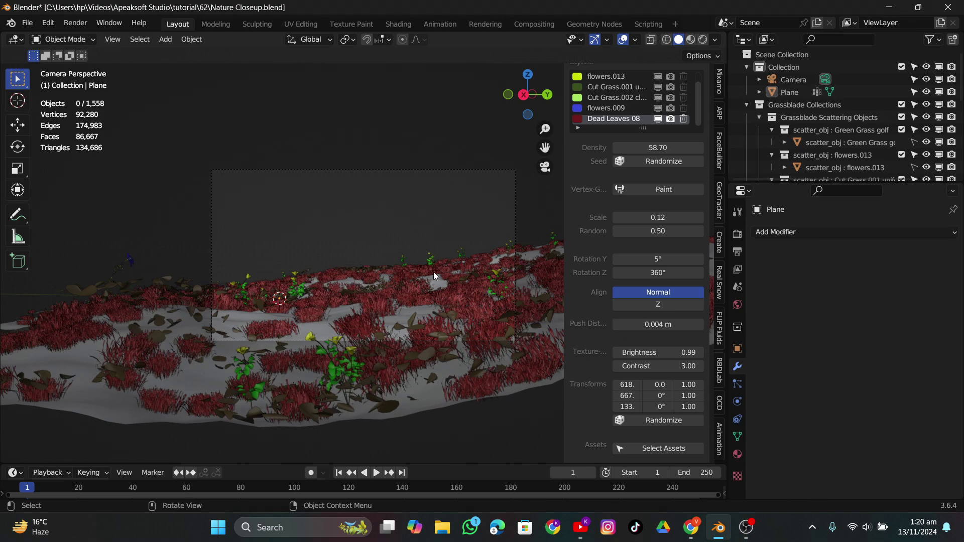
scroll(387, 246, "up", 2)
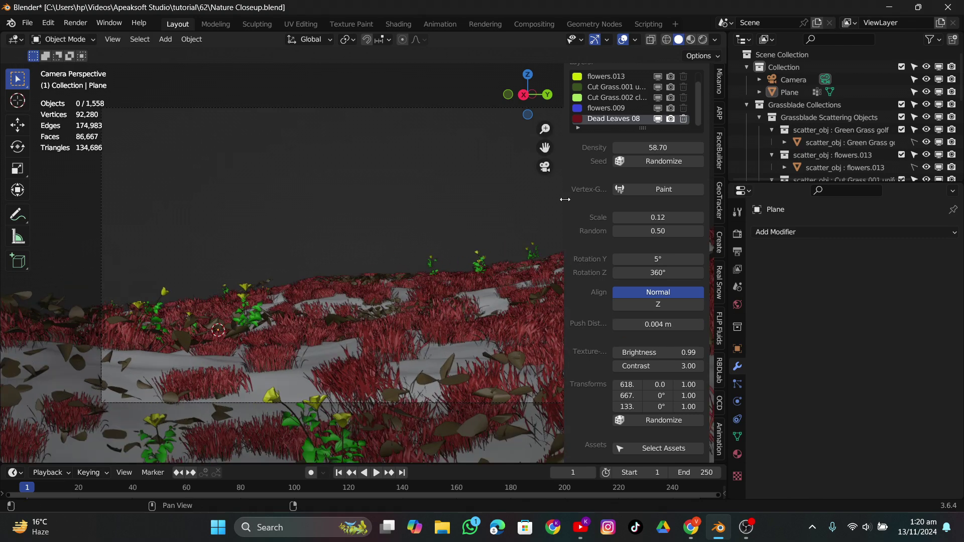
Step: Load the Old Meadow 02 biome from the Dry Grass category onto the plane
scroll(608, 193, "up", 8)
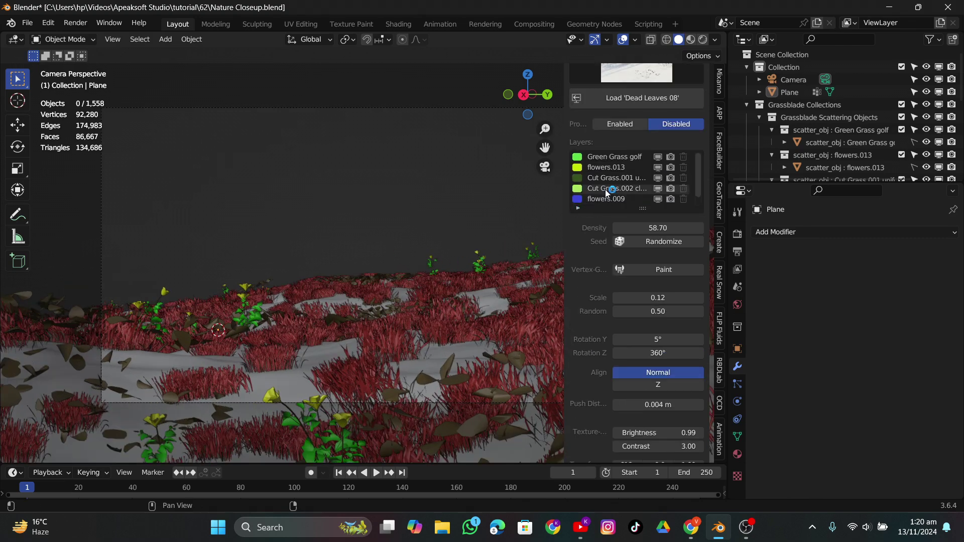
left_click(637, 102)
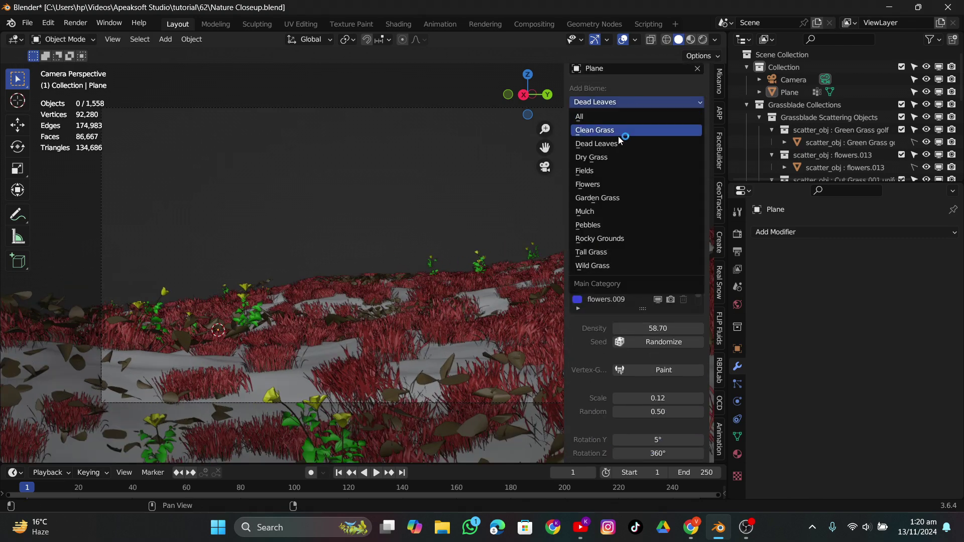
left_click(617, 156)
left_click(634, 154)
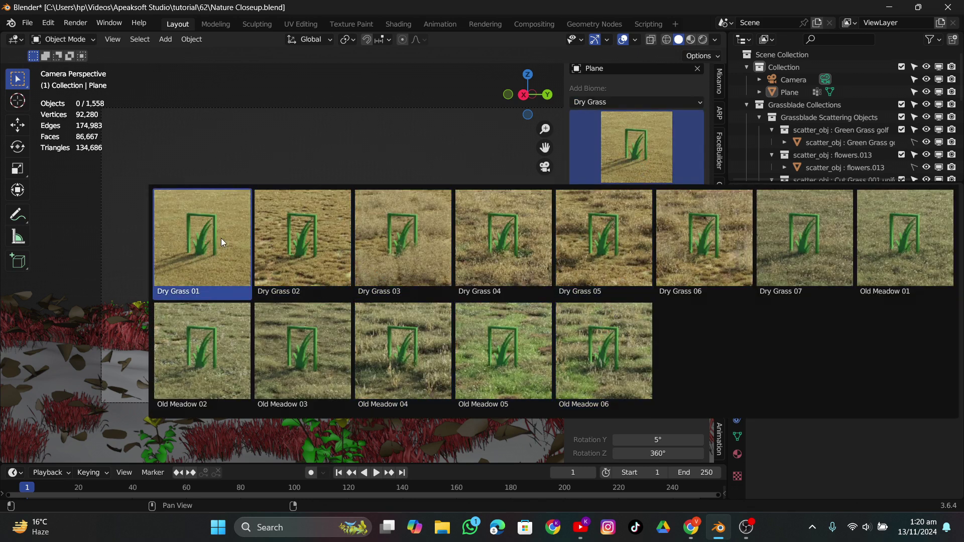
left_click(200, 336)
left_click(617, 200)
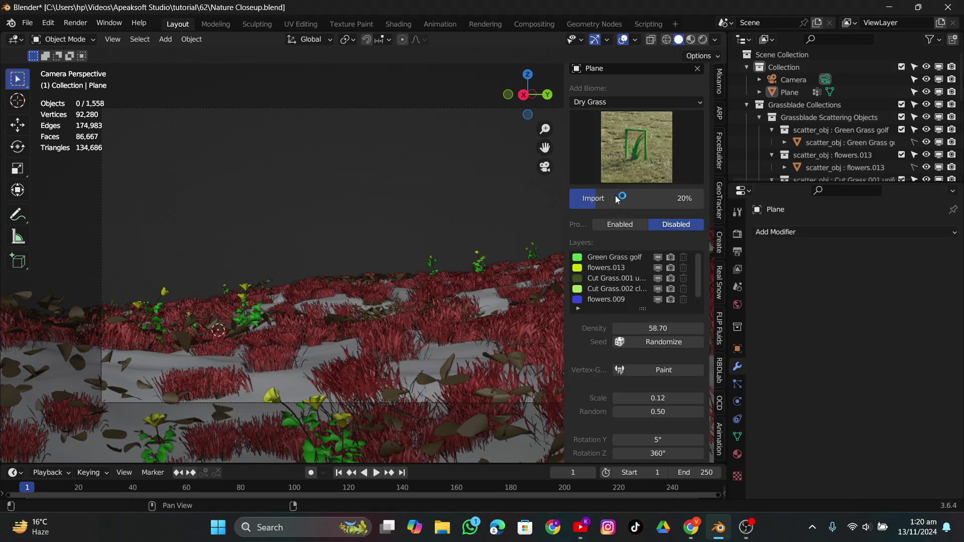
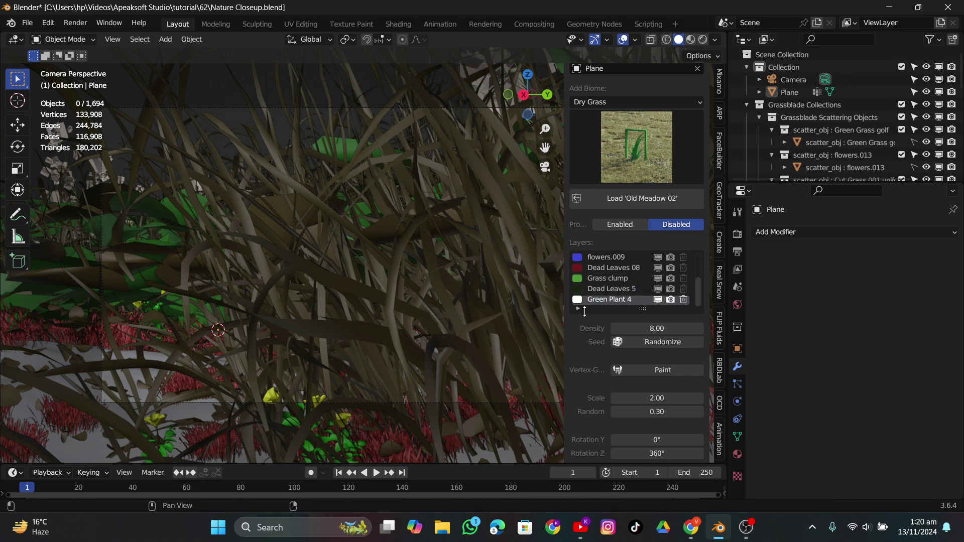
Step: Reduce the Green Plant 4 layer's scale to 1.19 and inspect the scattered terrain from outside the camera view
left_click_drag(660, 395, 619, 395)
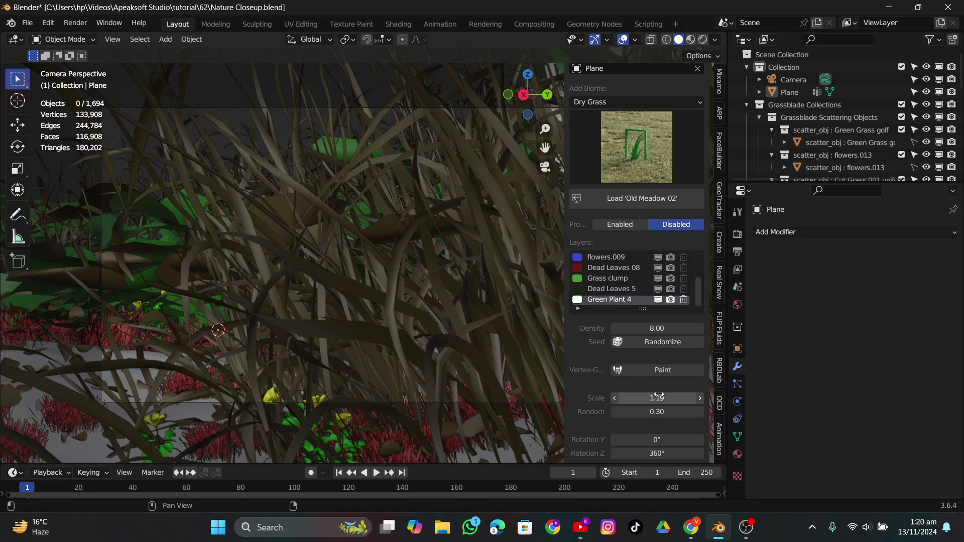
scroll(606, 279, "up", 2)
scroll(605, 280, "up", 2)
middle_click_drag(460, 230, 538, 300)
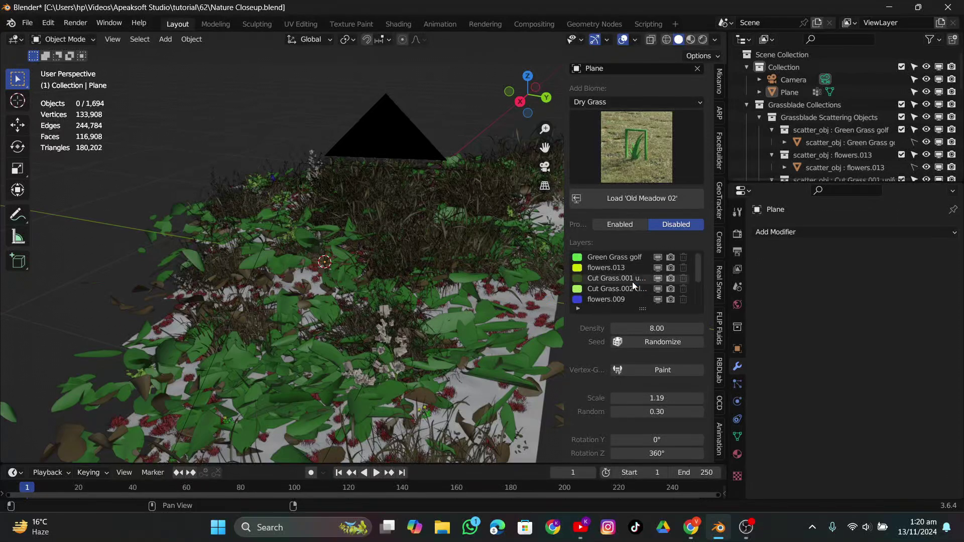
Step: Reduce the Grass clump layer's scale to 0.34 and set its density to 200
scroll(632, 282, "down", 4)
scroll(620, 292, "up", 4)
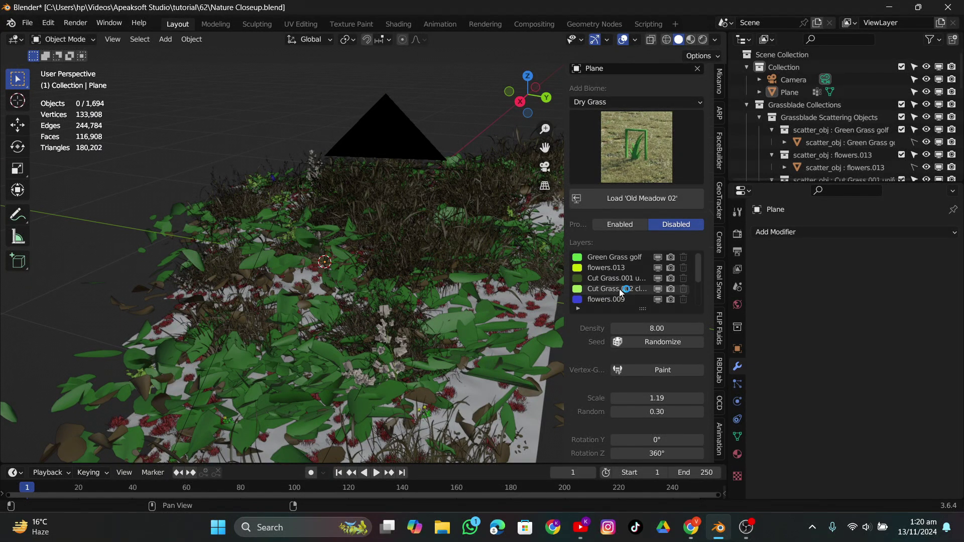
scroll(620, 288, "down", 1)
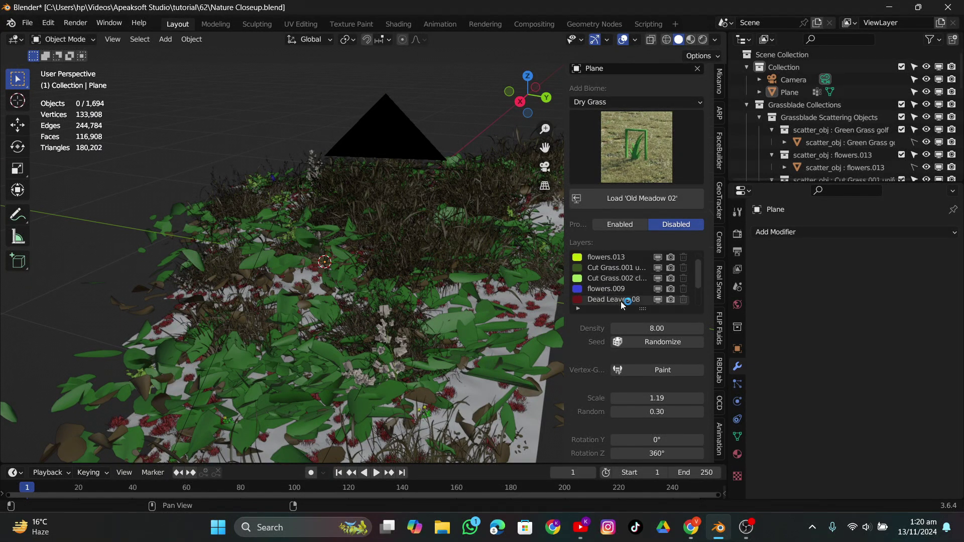
left_click(620, 299)
scroll(620, 291, "down", 1)
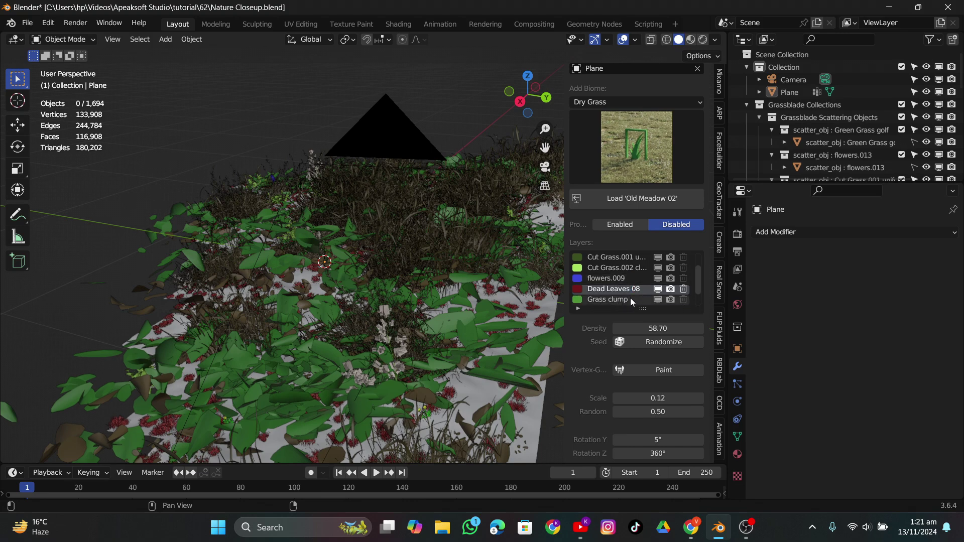
left_click(631, 299)
left_click_drag(655, 397, 626, 398)
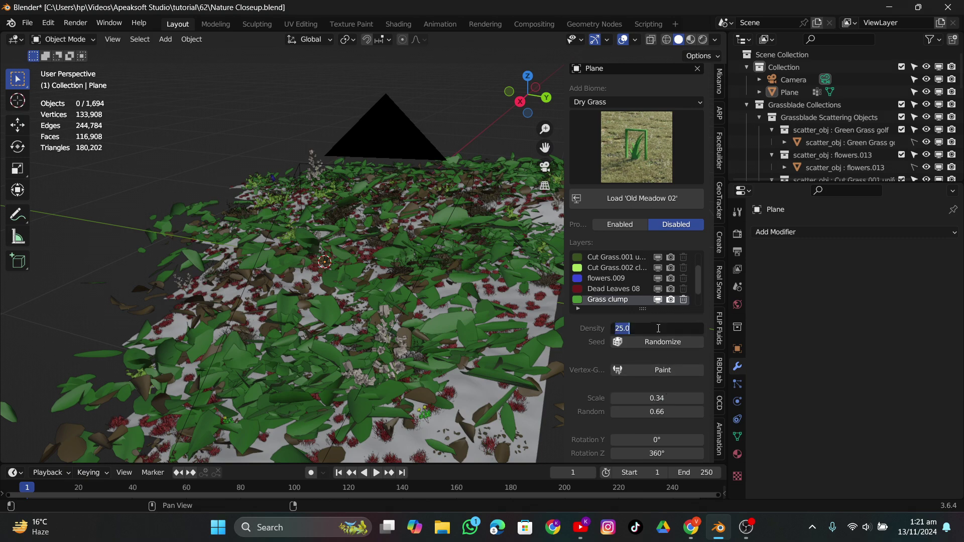
key("Return")
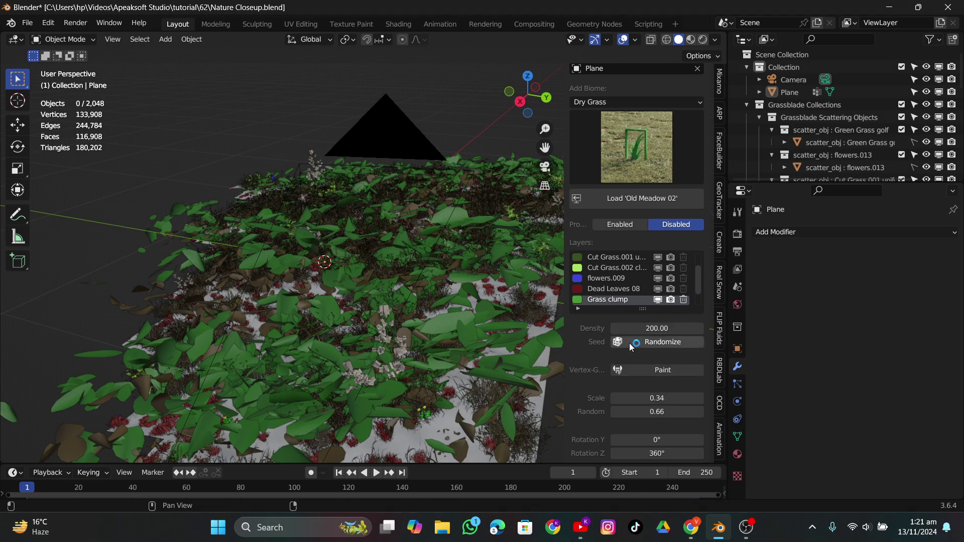
Step: Delete the Dead Leaves 5 layer from the plane's scatter layers
middle_click_drag(503, 322, 548, 261)
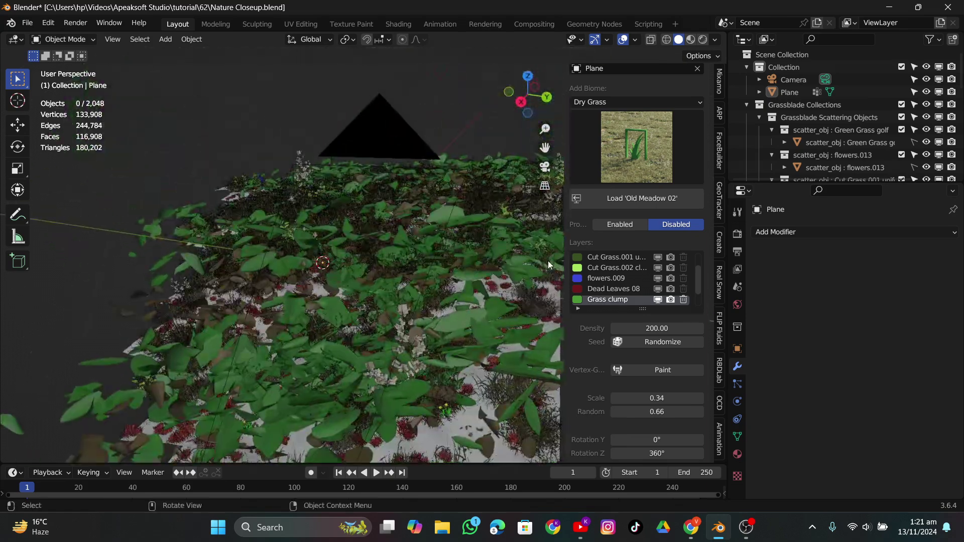
scroll(615, 269, "down", 2)
left_click(616, 289)
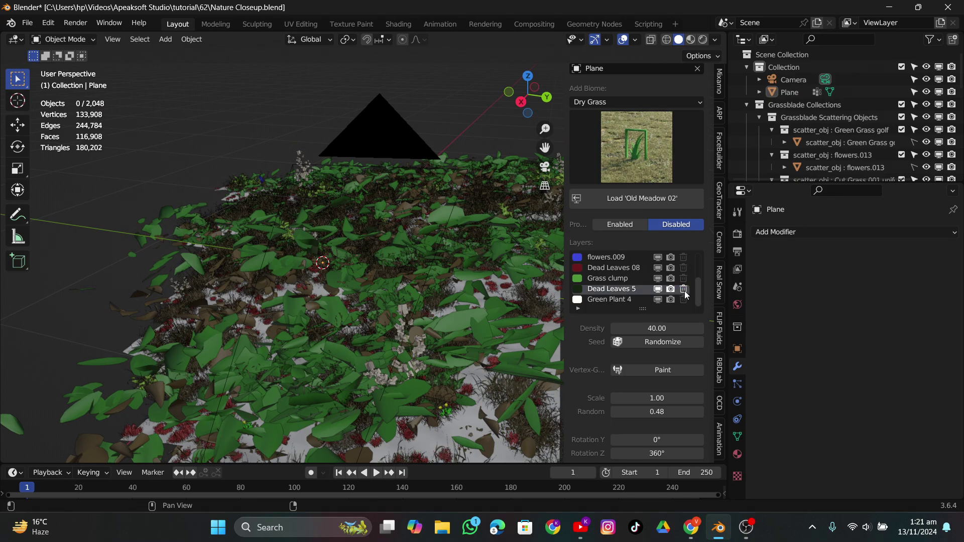
left_click(684, 289)
Step: Set the Green Plant 4 layer's scale to 0.68
left_click(617, 290)
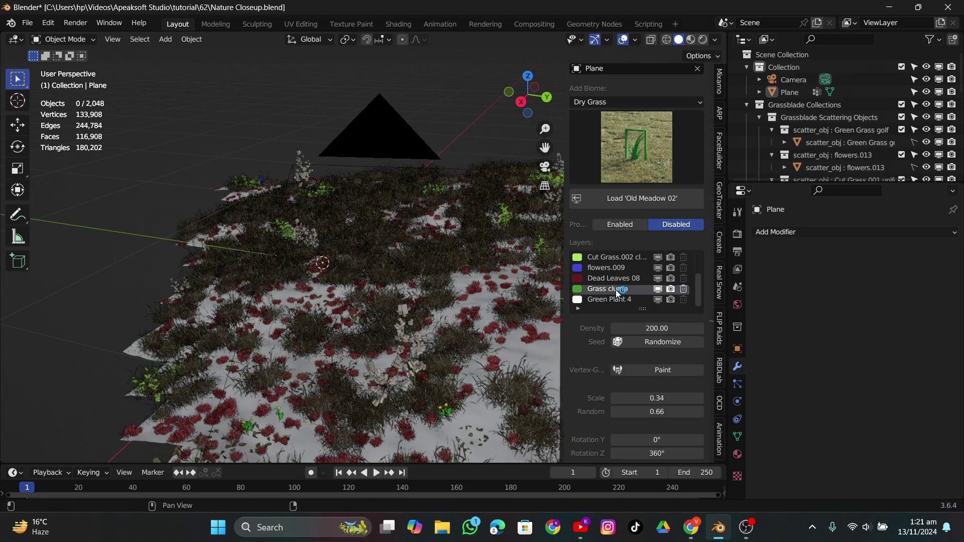
left_click(617, 299)
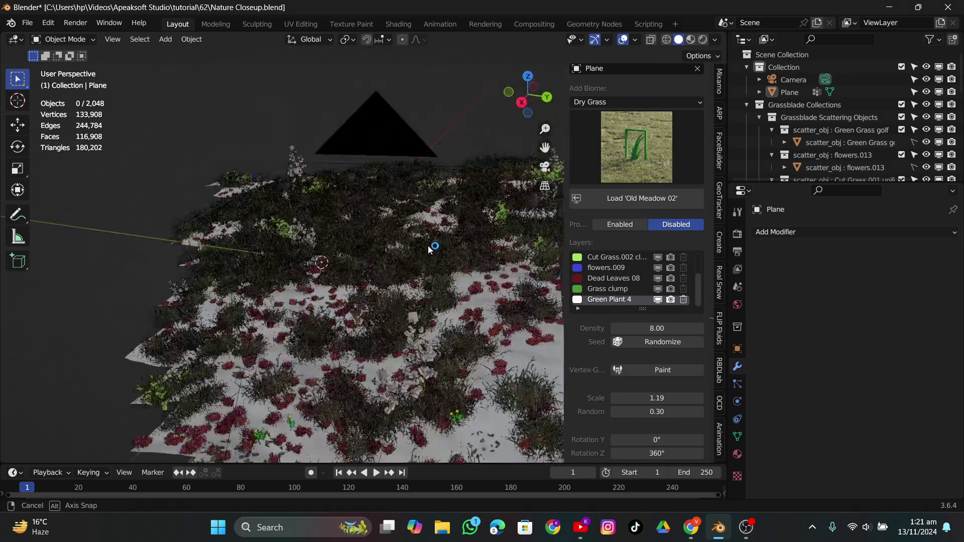
left_click_drag(653, 398, 629, 398)
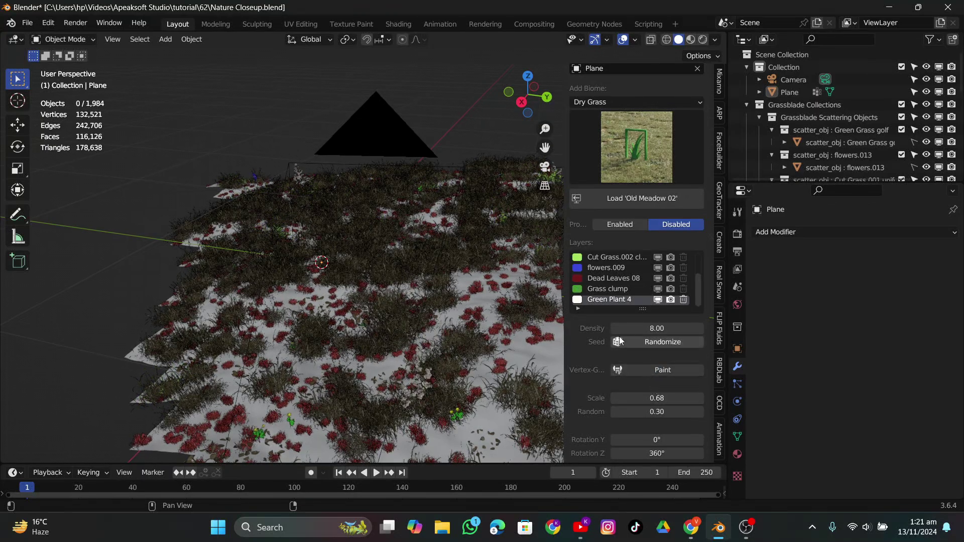
Step: From the camera view, set the Grass clump layer's scale to 0.13 and its random value to 1.00
left_click(546, 167)
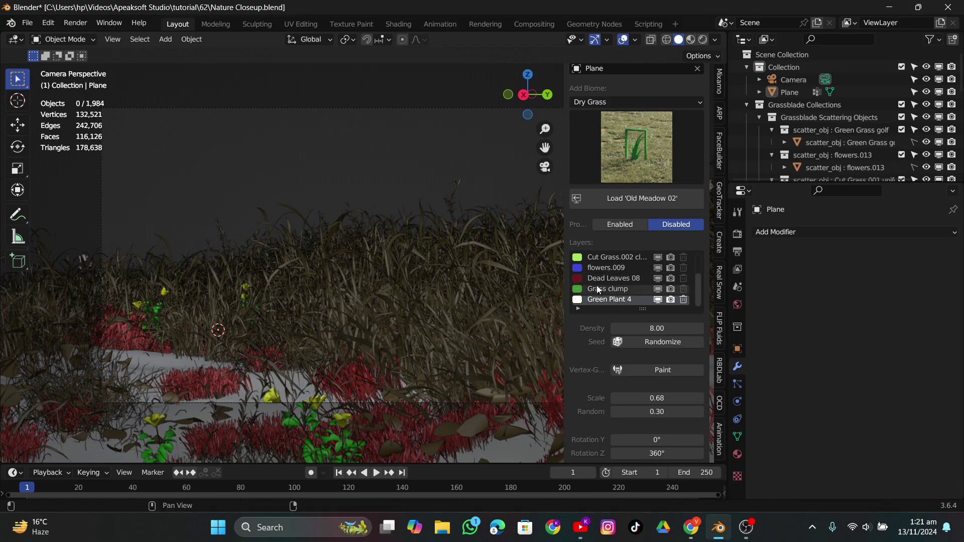
left_click(601, 291)
left_click(653, 398)
type("0.1")
key("Return")
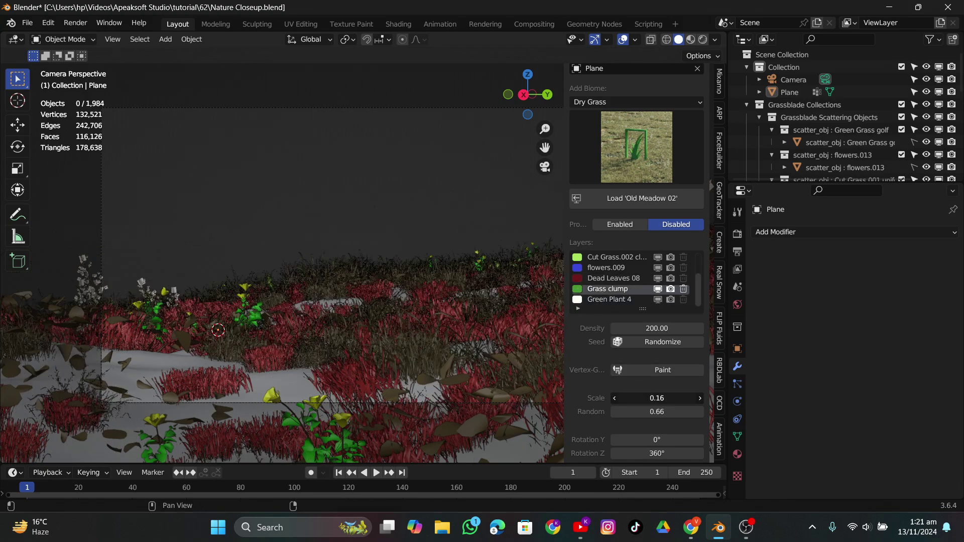
left_click(656, 398)
type("0.07")
key("Tab")
type("1")
key("Return")
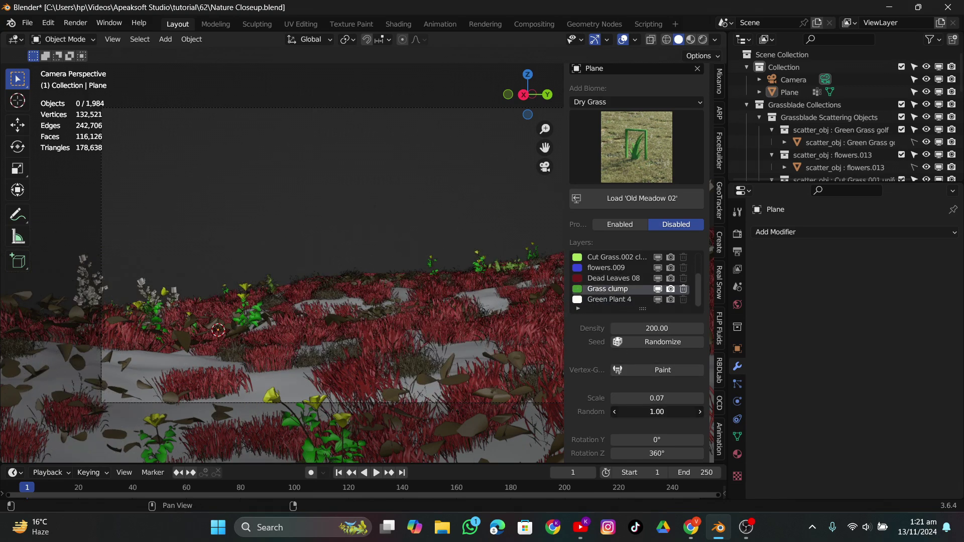
left_click_drag(656, 398, 689, 398)
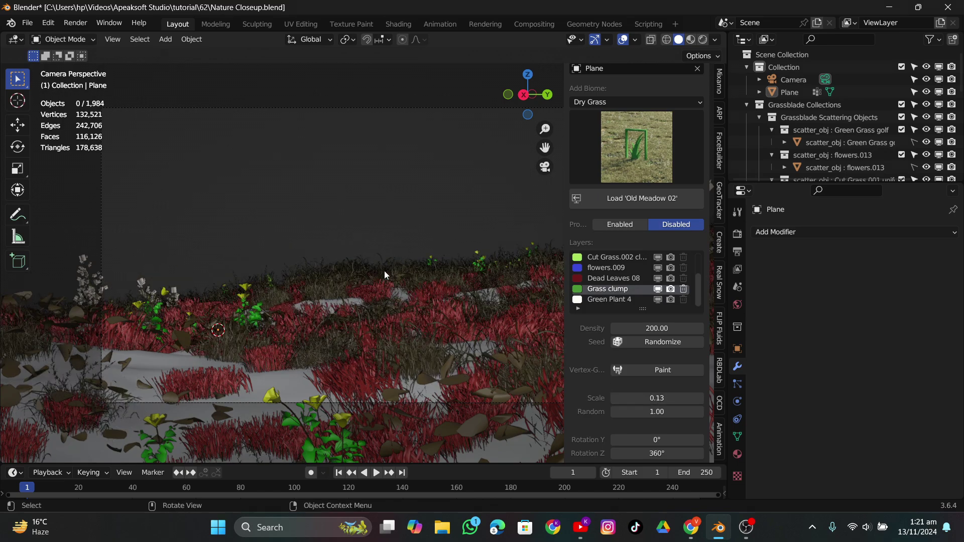
Step: Adjust the Grass clump layer's texture transform, with first-row values 384, -0.4 and -0.20 and the third location value 60.84
middle_click_drag(385, 270, 397, 312)
scroll(635, 348, "down", 8)
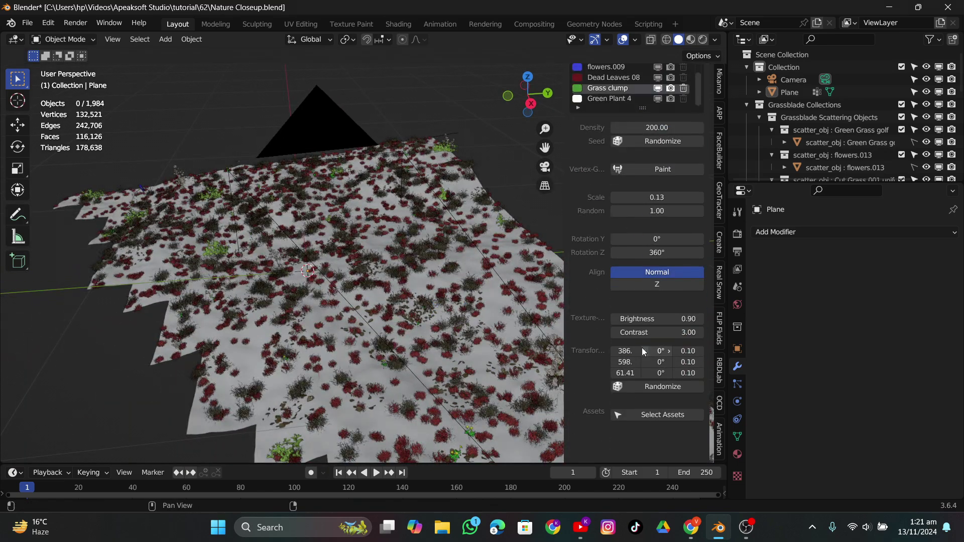
left_click_drag(626, 352, 641, 351)
left_click_drag(626, 351, 674, 351)
scroll(422, 265, "down", 3)
mouse_move(422, 265)
middle_mouse_down()
mouse_move(423, 279)
mouse_move(437, 274)
middle_mouse_up()
left_click_drag(625, 362, 624, 373)
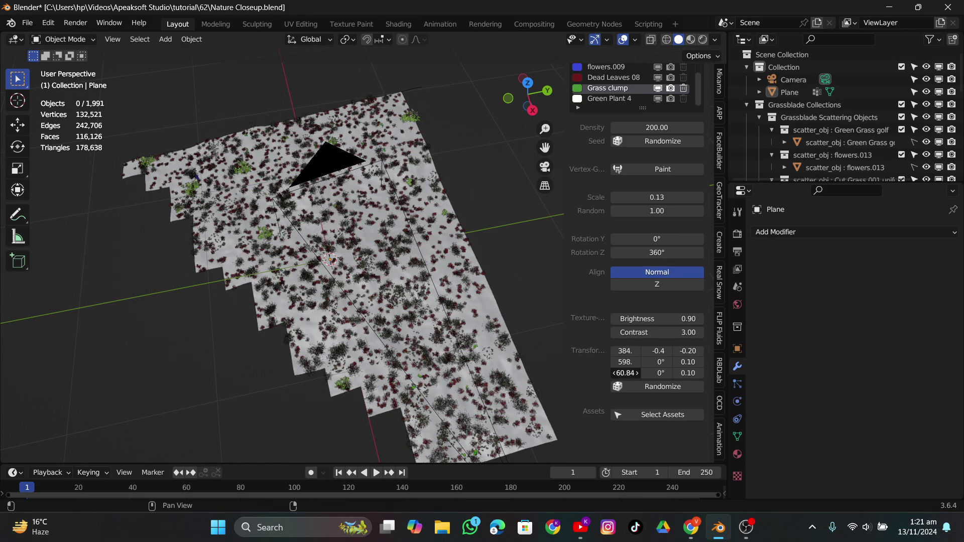
Step: Return to the camera view and set the Green Grass golf layer's scale to 0.12
left_click(545, 167)
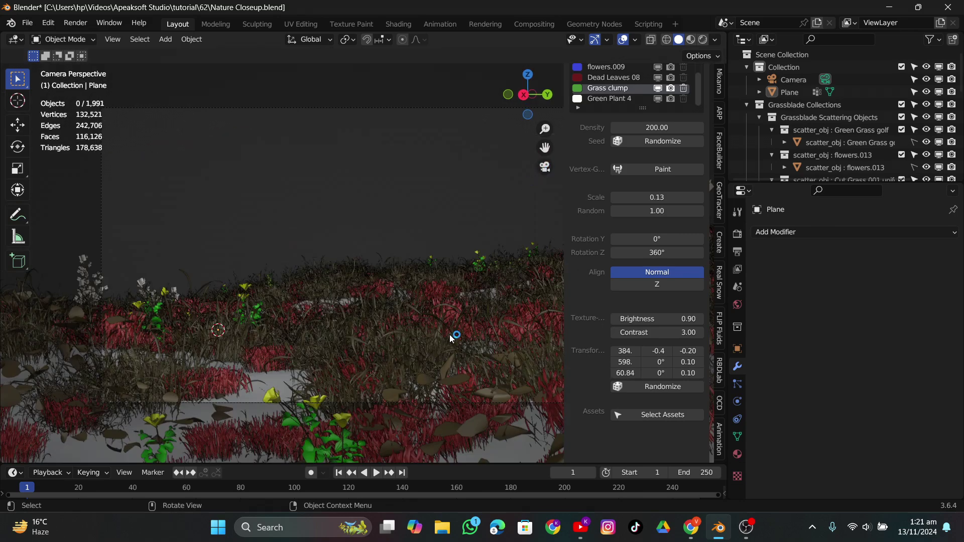
scroll(447, 318, "up", 1)
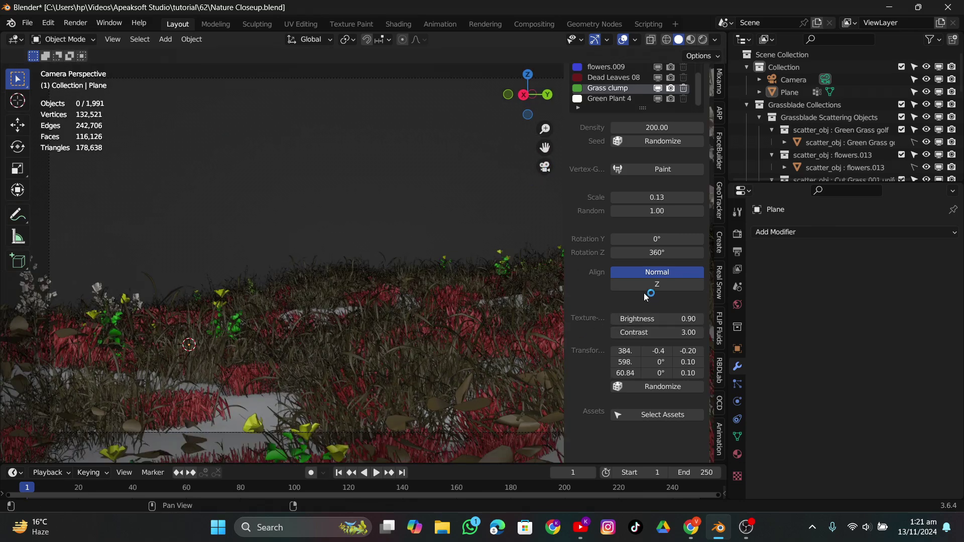
scroll(643, 296, "up", 6)
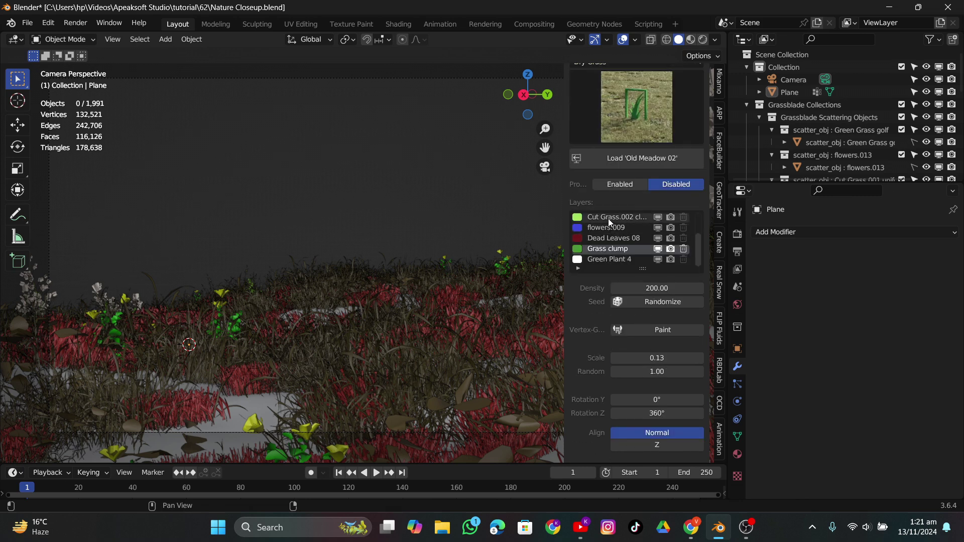
left_click(613, 218)
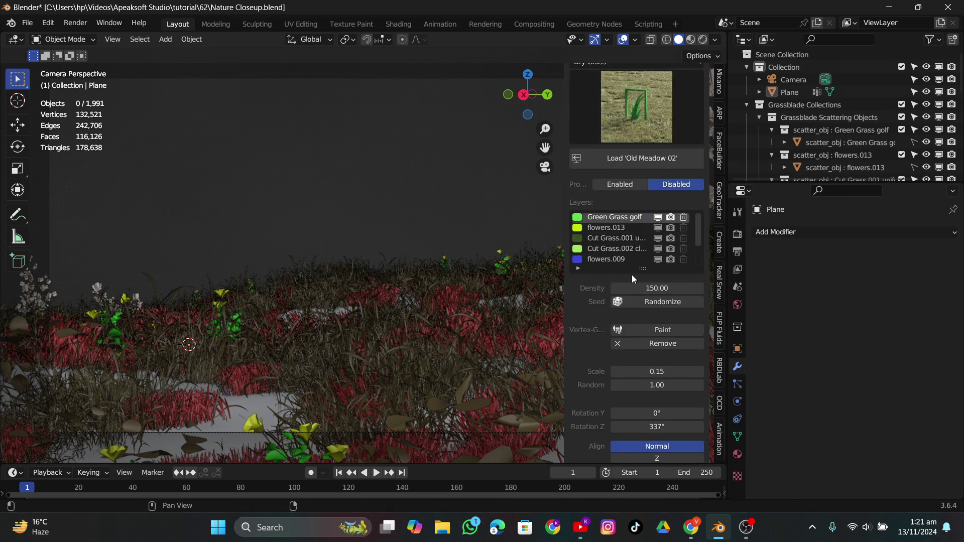
left_click_drag(653, 371, 662, 372)
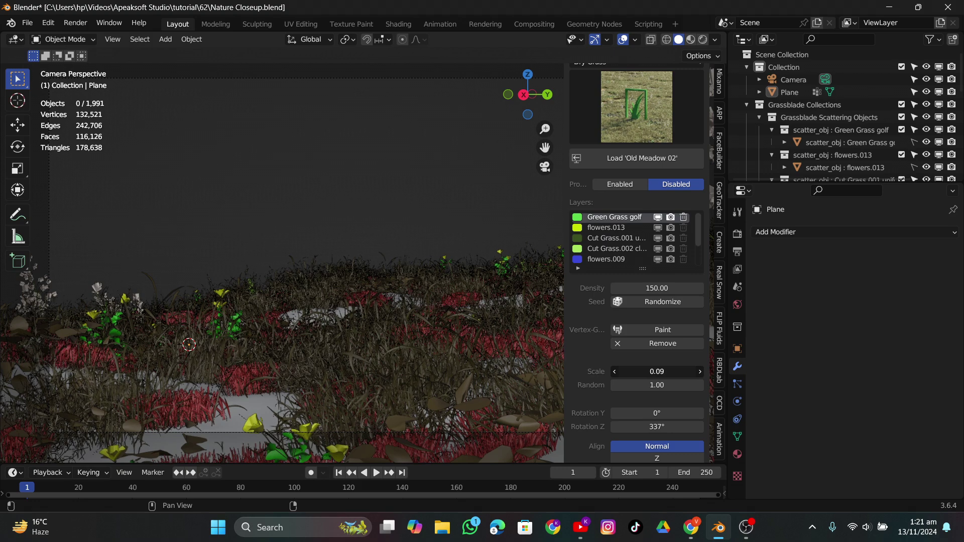
Step: Load the Green Meadow 04 biome from the Garden Grass category onto the plane
scroll(616, 238, "down", 3)
left_click(607, 249)
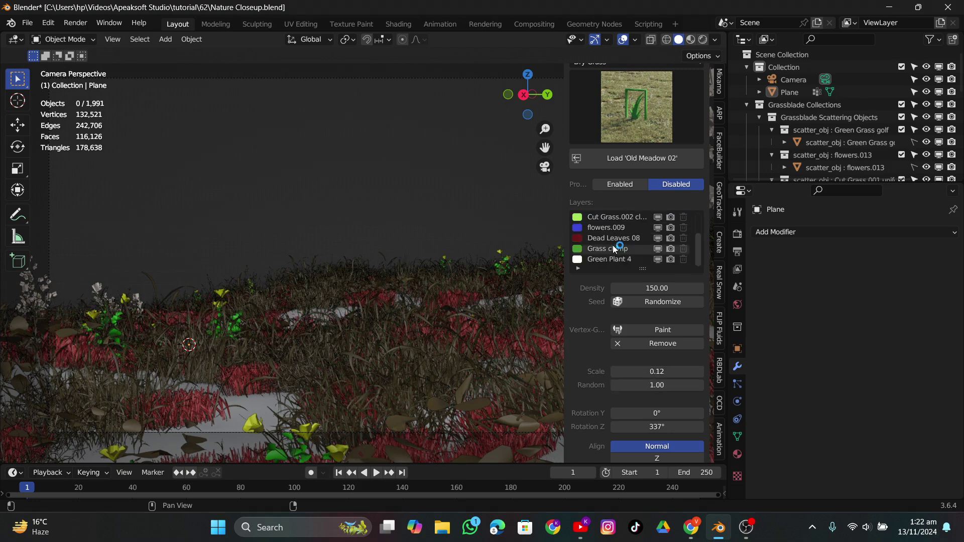
left_click(607, 260)
scroll(628, 261, "up", 2)
left_click(627, 102)
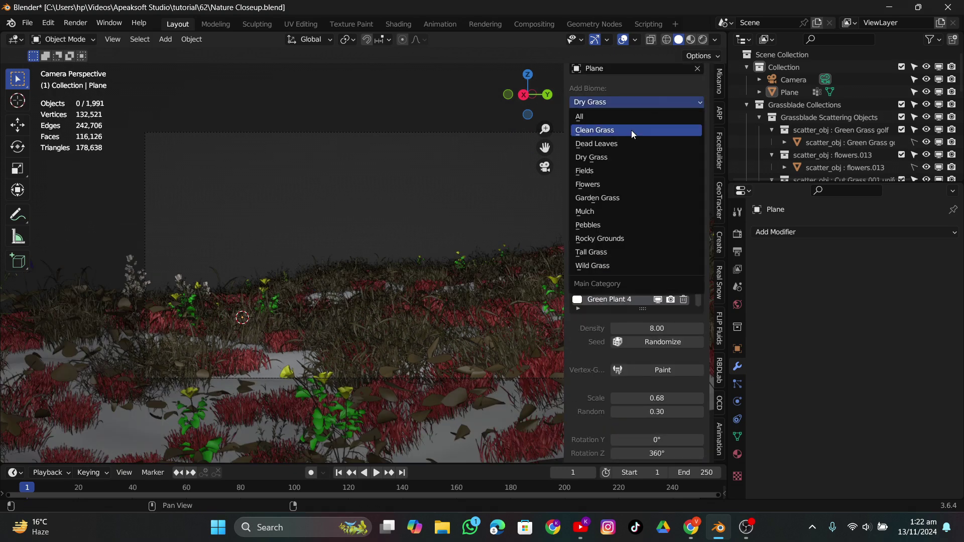
left_click(598, 198)
left_click(637, 147)
left_click(602, 345)
left_click(643, 198)
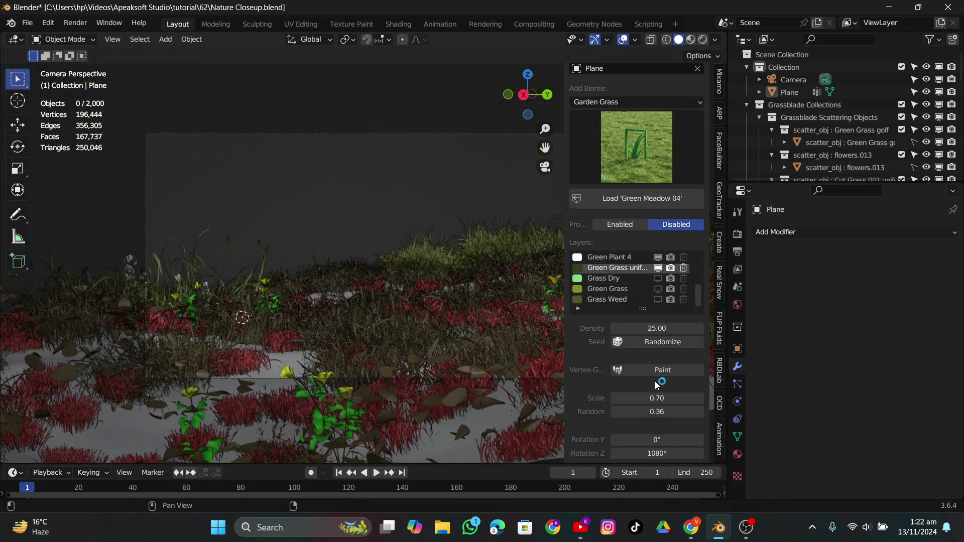
Step: Show the Grass Dry and Green Grass layers in the viewport and adjust the Green Grass layer's density and size
scroll(625, 280, "down", 6)
scroll(617, 280, "up", 3)
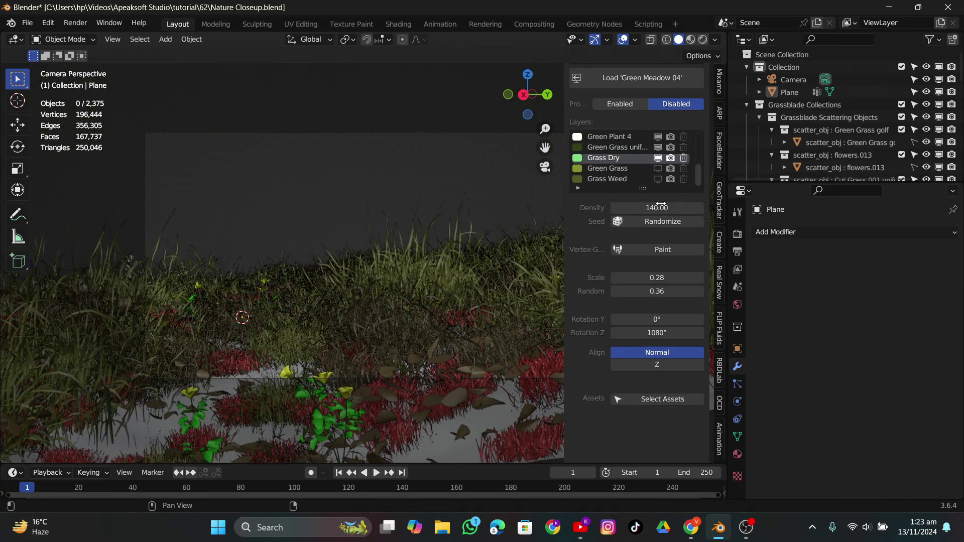
left_click(618, 168)
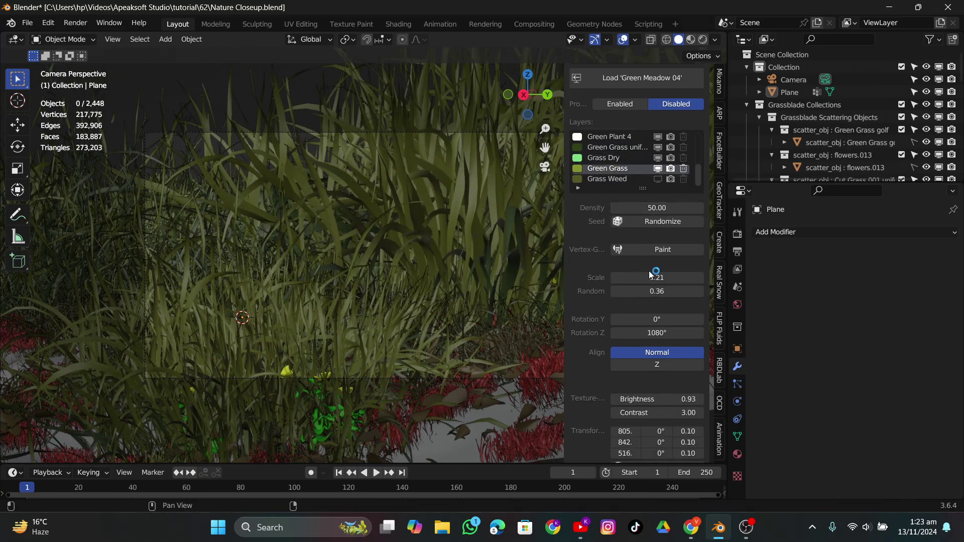
left_click_drag(657, 208, 691, 208)
scroll(648, 301, "down", 3)
left_click_drag(626, 370, 611, 370)
scroll(648, 301, "up", 5)
Step: Show the Grass Weed layer in the viewport and reduce its scale
left_click(658, 219)
left_click(616, 219)
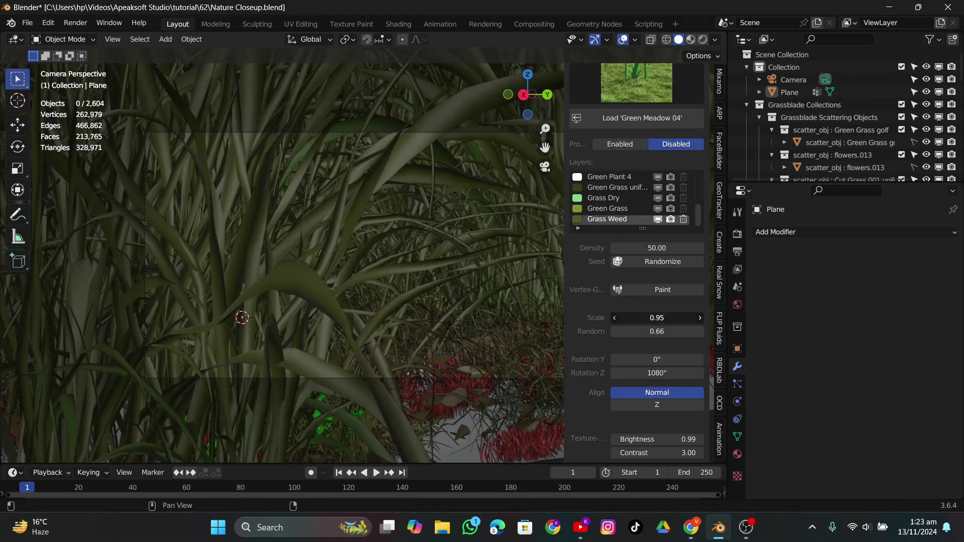
left_click_drag(657, 318, 623, 318)
Step: Load the Mulch 08 biome from the Mulch category onto the plane
scroll(648, 251, "up", 3)
left_click(636, 102)
left_click(648, 211)
left_click(636, 147)
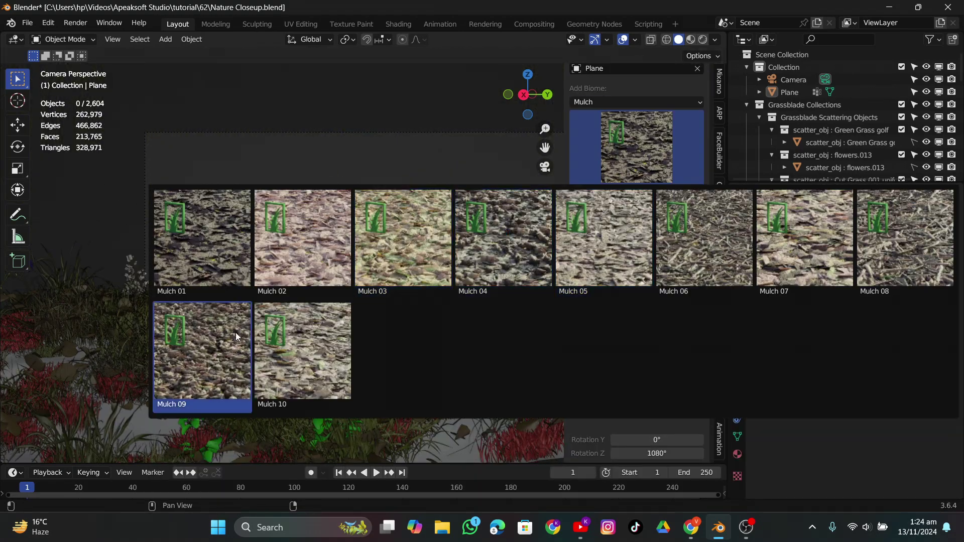
left_click(201, 352)
left_click(636, 200)
scroll(648, 251, "down", 4)
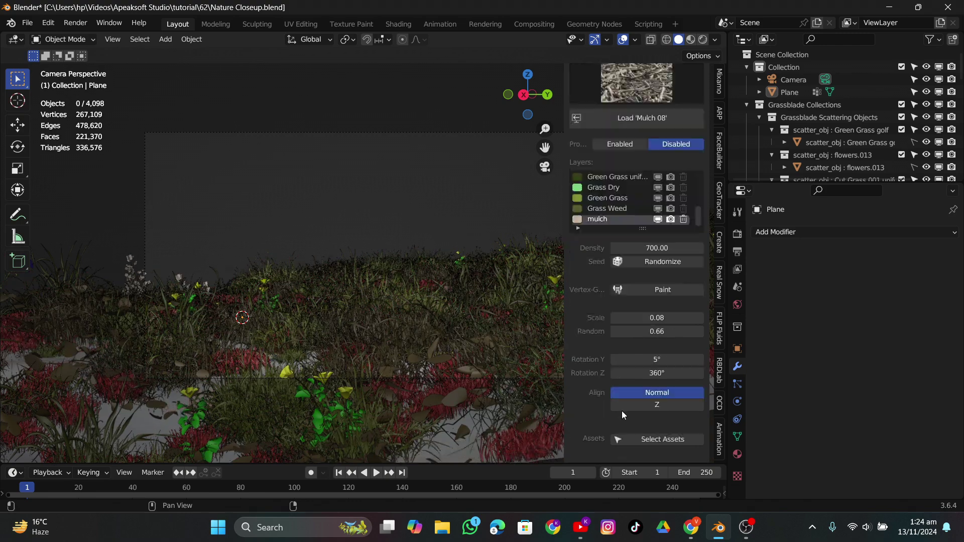
Step: Set the mulch layer's scale to 0.62 and random to 1.00, and load the Mulch 01 biome
scroll(657, 331, "up", 2)
left_click(636, 106)
left_click(204, 198)
left_click(642, 158)
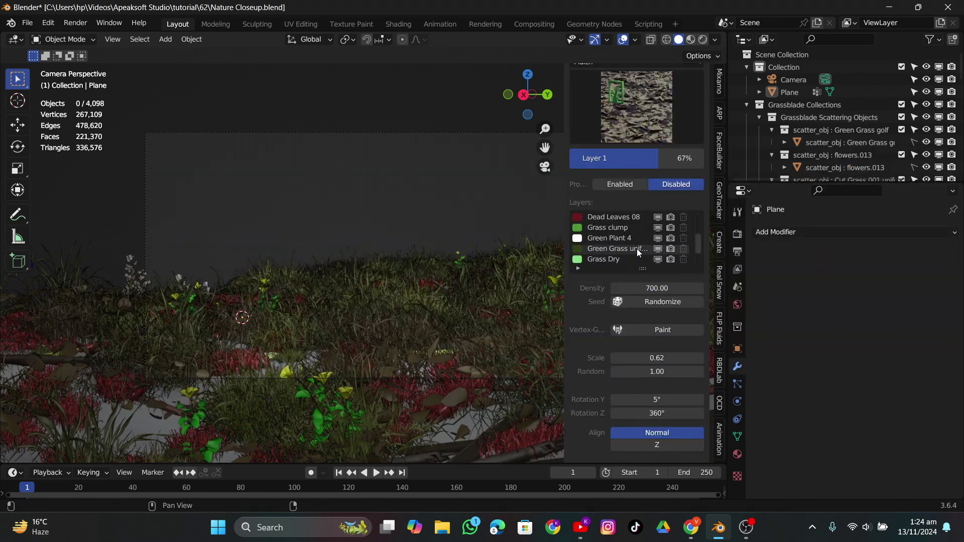
Step: Load the Mulch 09 biome with its layer scaled to 0.35, and save the file
left_click(637, 107)
left_click(203, 312)
left_click(642, 158)
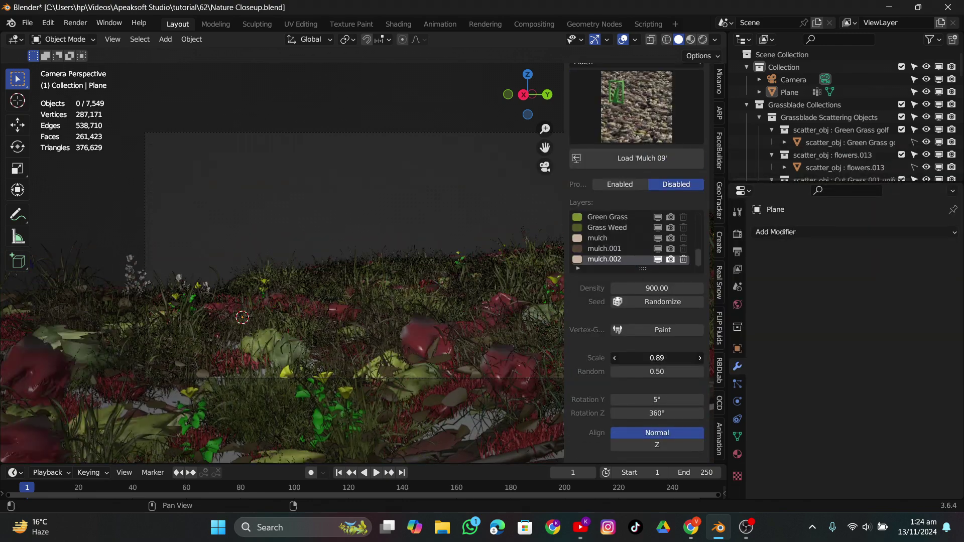
key("ctrl+s")
Step: Reframe the camera on the meadow with Camera to View locked, and turn that lock off again
left_click(720, 132)
middle_click_drag(497, 201, 464, 191)
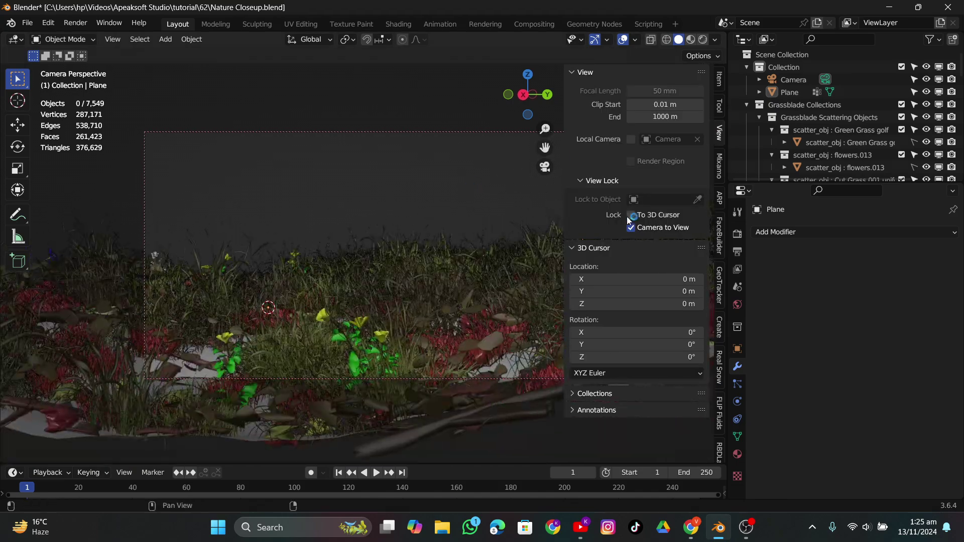
left_click(631, 228)
Step: Return to the Grassblade settings and load a biome from the Pebbles category onto the plane
scroll(719, 351, "down", 10)
left_click(719, 438)
left_click(631, 142)
left_click(591, 266)
left_click(640, 181)
left_click(231, 292)
left_click(636, 238)
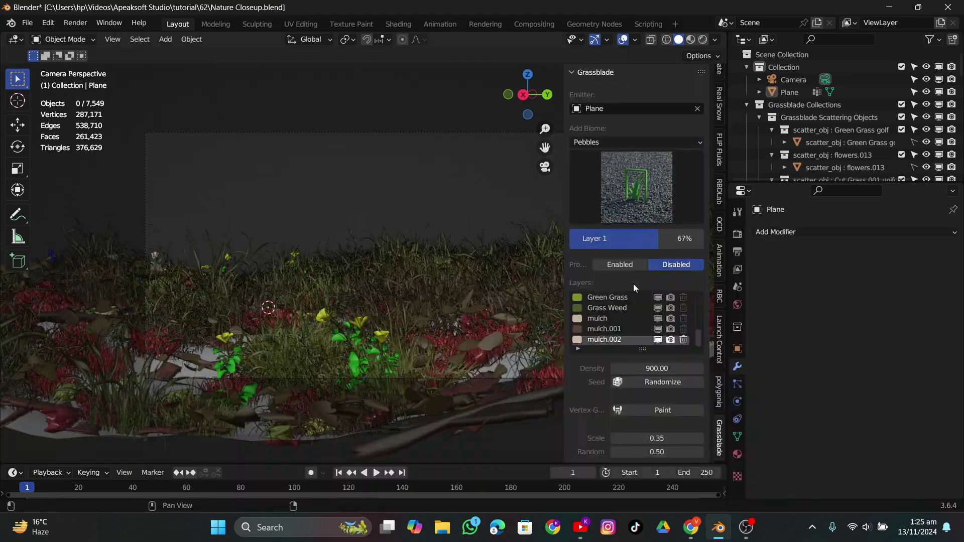
Step: Load the Rocky Ground 01 biome from the Rocky Grounds category
scroll(634, 284, "down", 3)
left_click(636, 81)
left_click(628, 213)
left_click(636, 126)
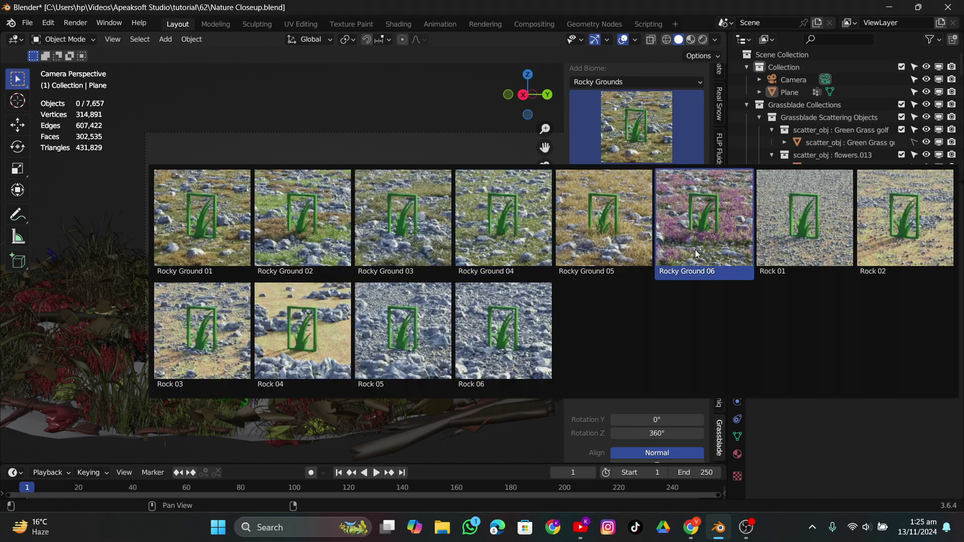
left_click(636, 178)
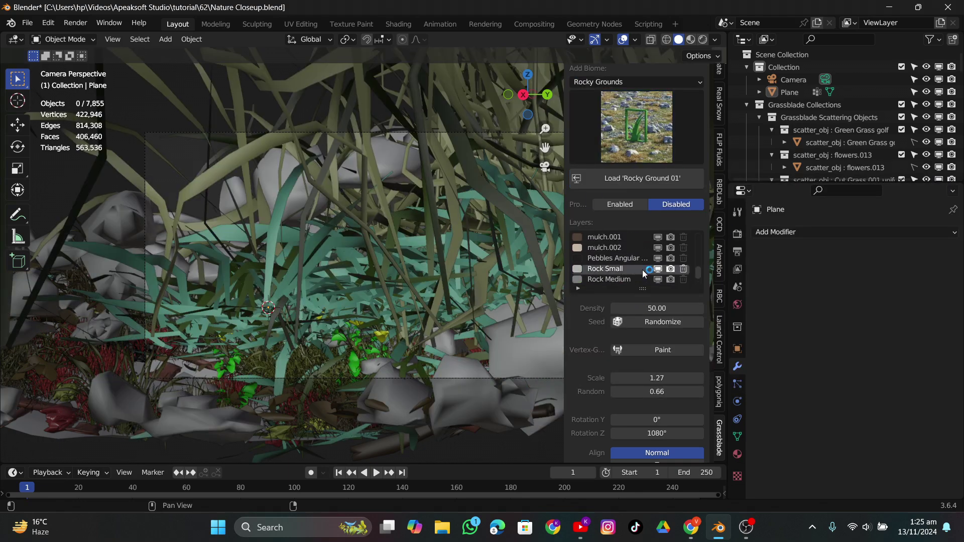
Step: Delete the Rock Small layer from the scatter layers
scroll(643, 274, "down", 3)
left_click(658, 279)
left_click(683, 237)
Step: Show the Rock Medium layer in the viewport and set its scale to 0.37
left_click(609, 248)
left_click(658, 247)
left_click_drag(665, 378, 655, 378)
Step: Show the Rock Big layer in the viewport and reduce its scale
scroll(657, 352, "down", 2)
left_click(657, 218)
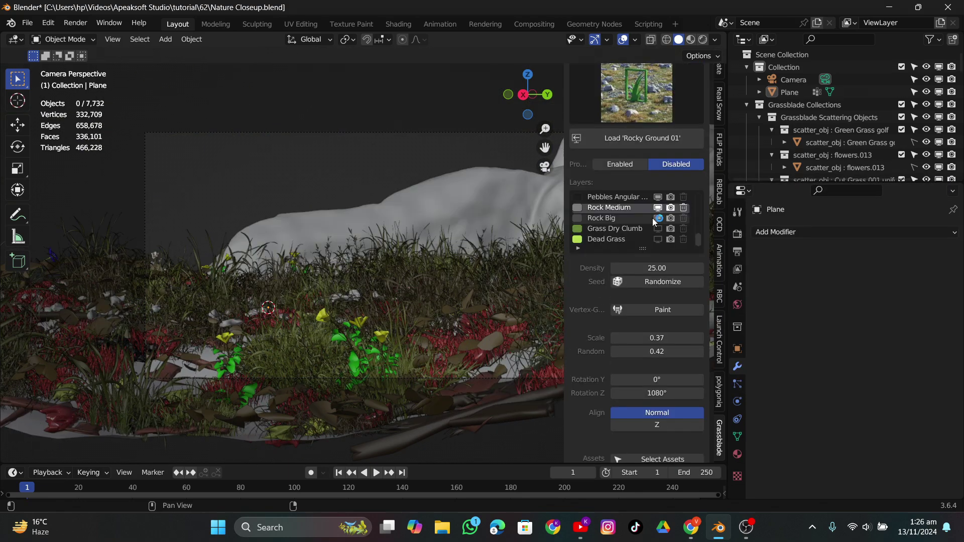
left_click(613, 218)
left_click_drag(666, 338, 650, 338)
Step: Show the Grass Dry Clumb layer in the viewport and adjust its density
left_click(658, 229)
left_click(628, 229)
scroll(502, 302, "down", 3)
left_click_drag(648, 269, 675, 268)
scroll(428, 284, "up", 4)
Step: Show the Dead Grass layer in the viewport, with density 150 and scale 0.31
left_click(658, 240)
left_click(618, 240)
double_click(664, 269)
left_click_drag(664, 338, 655, 339)
type("150")
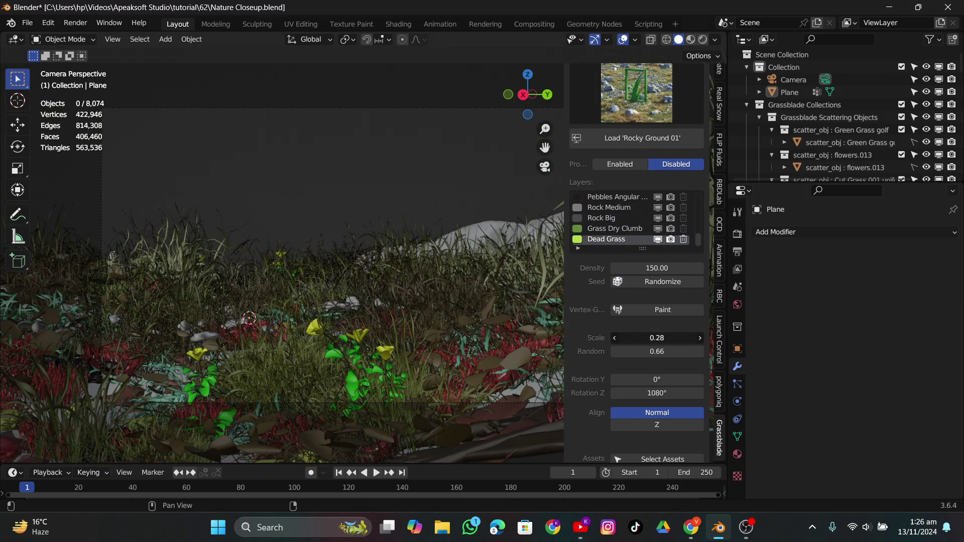
Step: Choose the Tall Grass category and browse its biomes, including Tall Grass 04
scroll(653, 251, "up", 5)
left_click(637, 102)
left_click(637, 262)
left_click(634, 163)
left_click(507, 240)
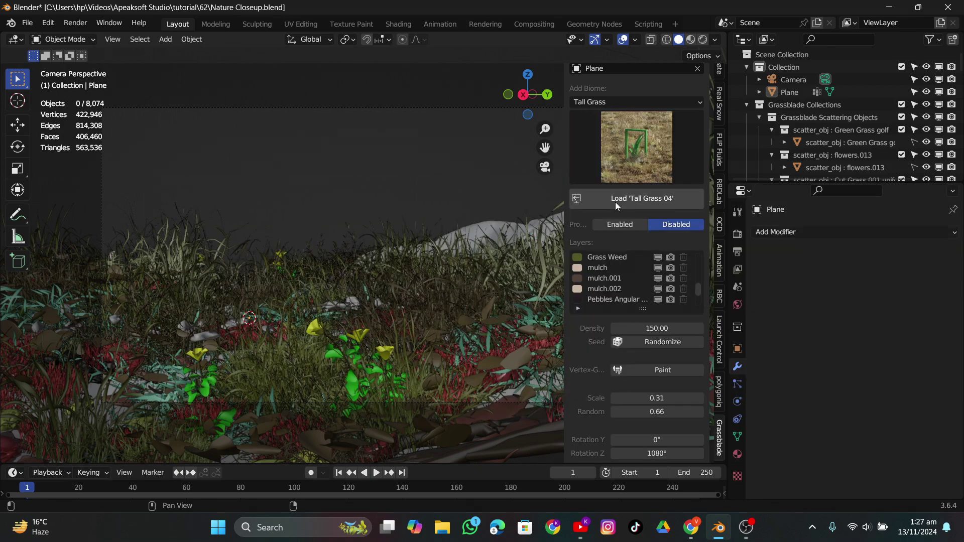
left_click(625, 156)
left_click(603, 240)
Step: Load the Wild Plain 04 biome from the Wild Grass category onto the plane
left_click(634, 102)
left_click(633, 276)
left_click(634, 150)
left_click(801, 351)
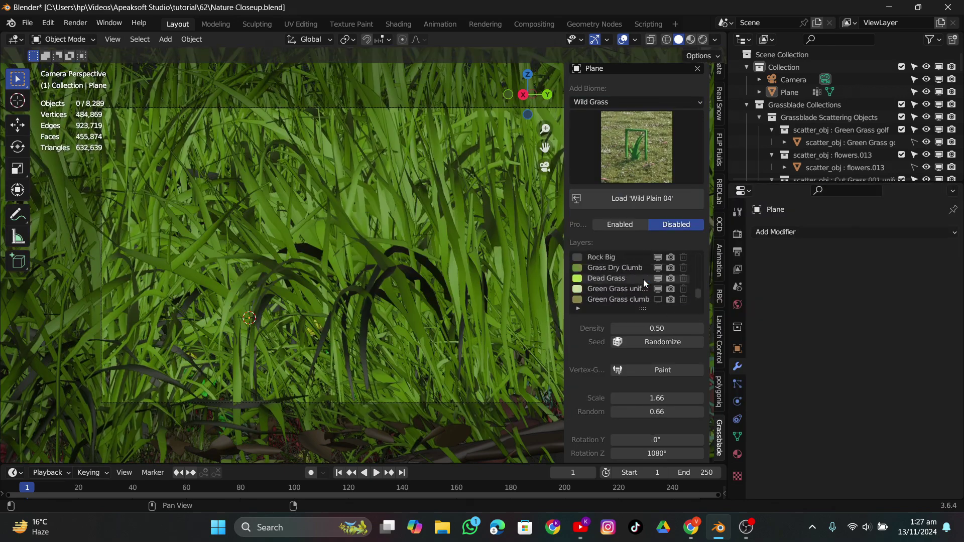
Step: Set the scale of the newly loaded Green Grass uniform layer to 0.07
middle_click_drag(445, 287, 435, 298)
scroll(435, 299, "down", 1)
left_click_drag(657, 399, 628, 398)
left_click(658, 278)
left_click(658, 289)
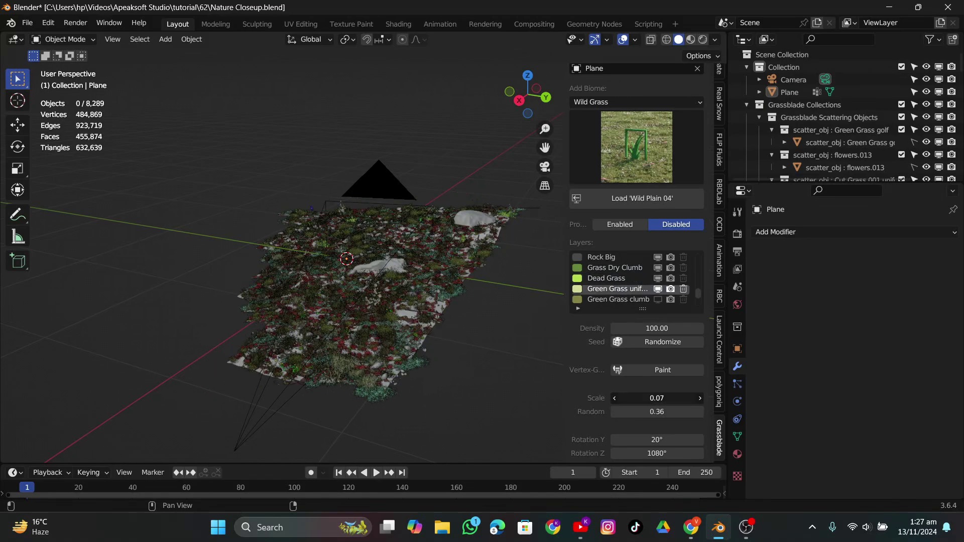
Step: Switch to the camera view and show the Green Grass clumb and Mushroom 3 layers in the viewport
key("KP_0")
scroll(653, 281, "down", 2)
left_click(658, 278)
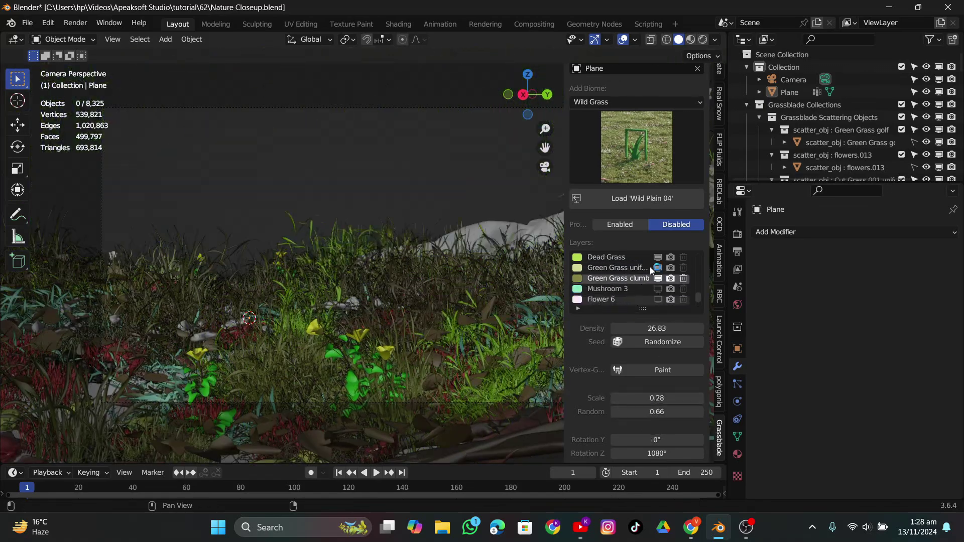
left_click(658, 290)
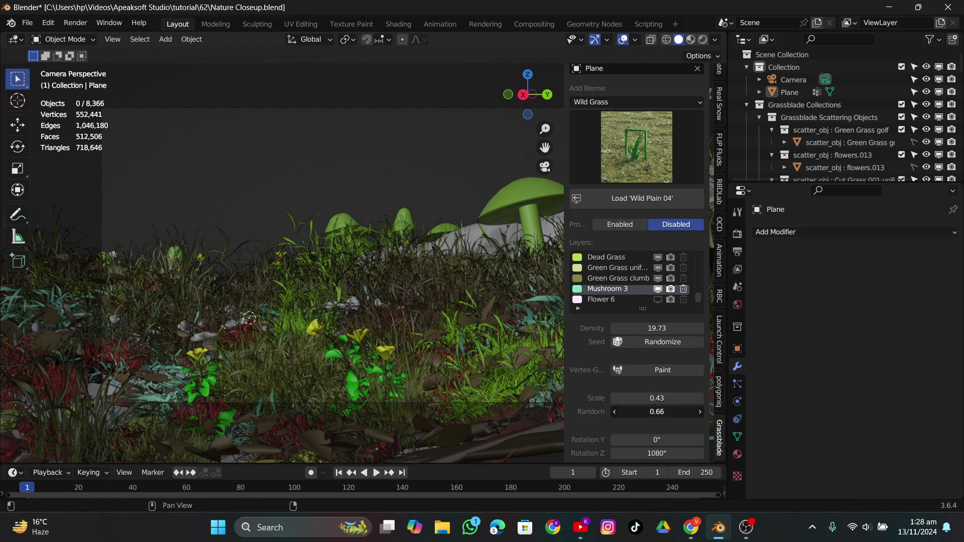
Step: Tune the Mushroom 3 layer to density 53.03, scale 0.16 and random 1.00, and randomize its seed
left_click_drag(657, 412, 653, 397)
scroll(657, 398, "down", 4)
left_click_drag(657, 249, 680, 248)
mouse_move(657, 318)
left_mouse_down()
mouse_move(648, 318)
mouse_move(673, 320)
left_mouse_up()
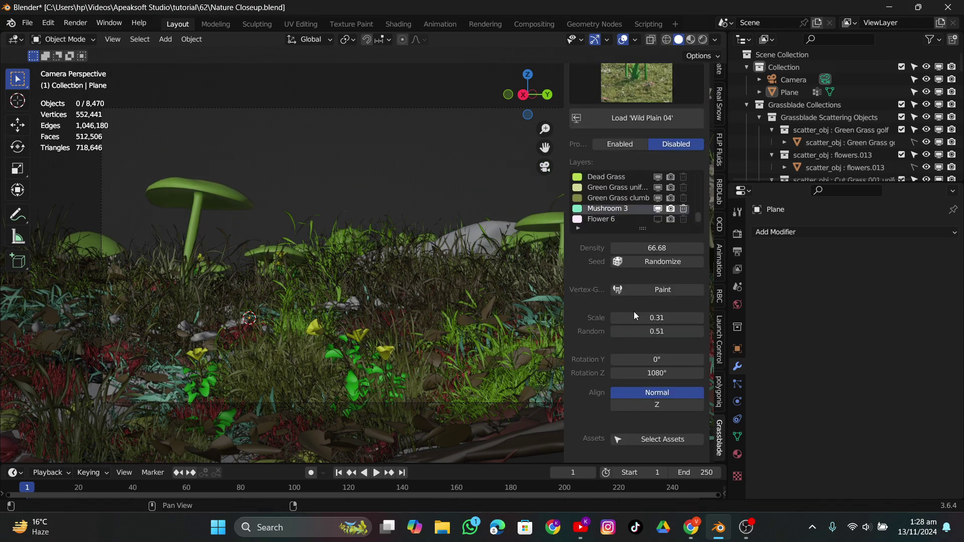
left_click_drag(657, 248, 646, 248)
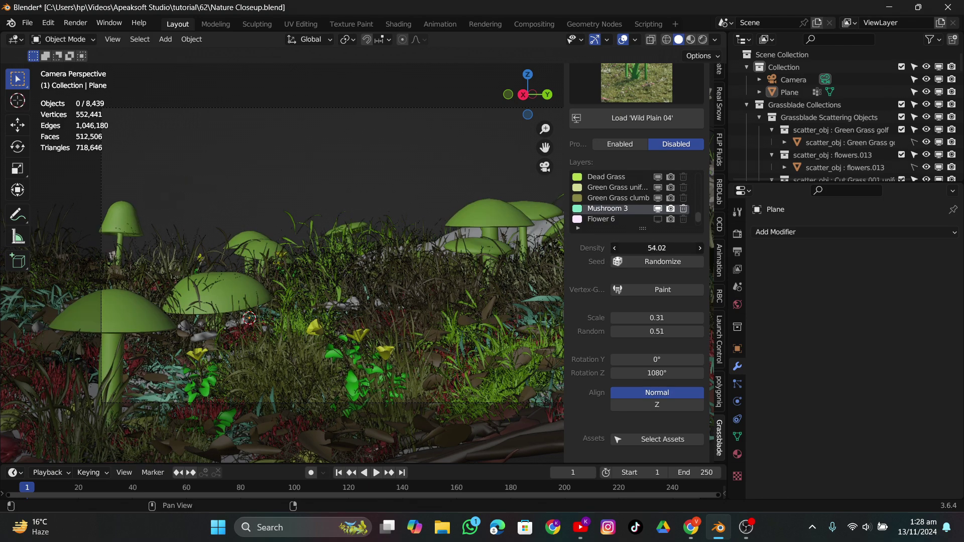
left_click_drag(657, 318, 633, 318)
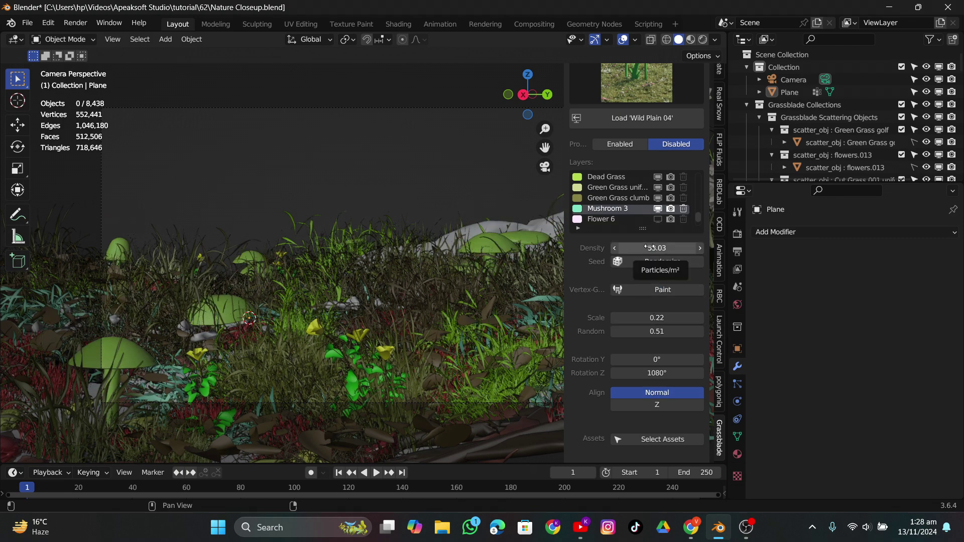
left_click_drag(648, 247, 648, 247)
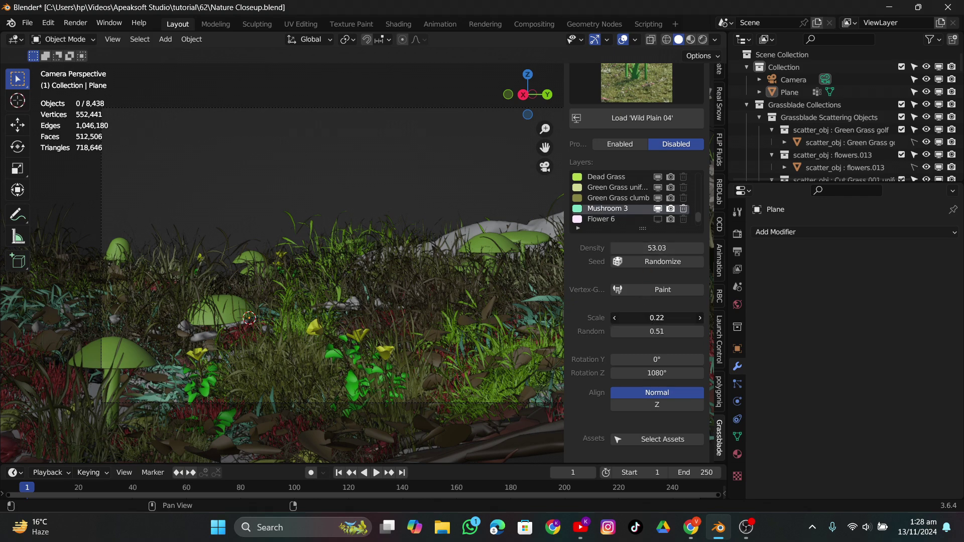
left_click_drag(657, 318, 623, 317)
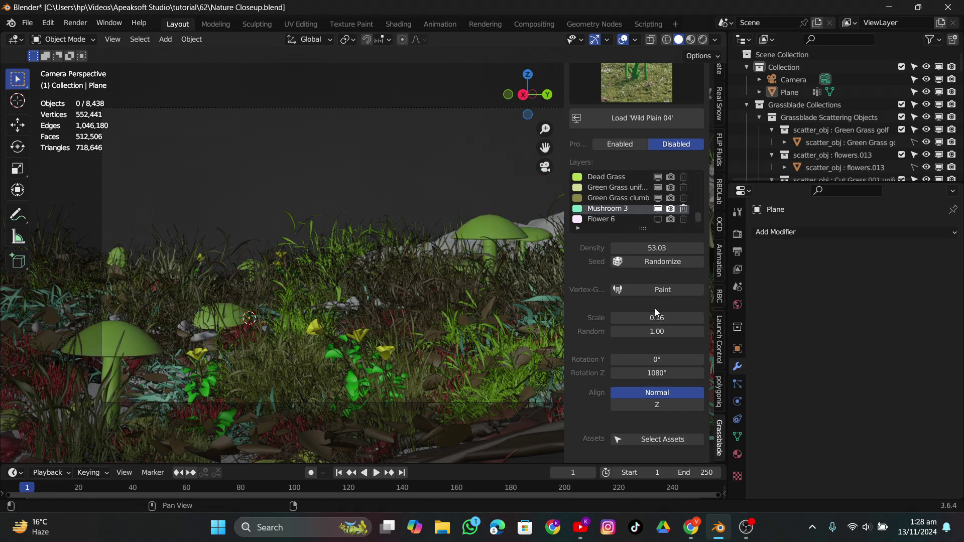
left_click(655, 262)
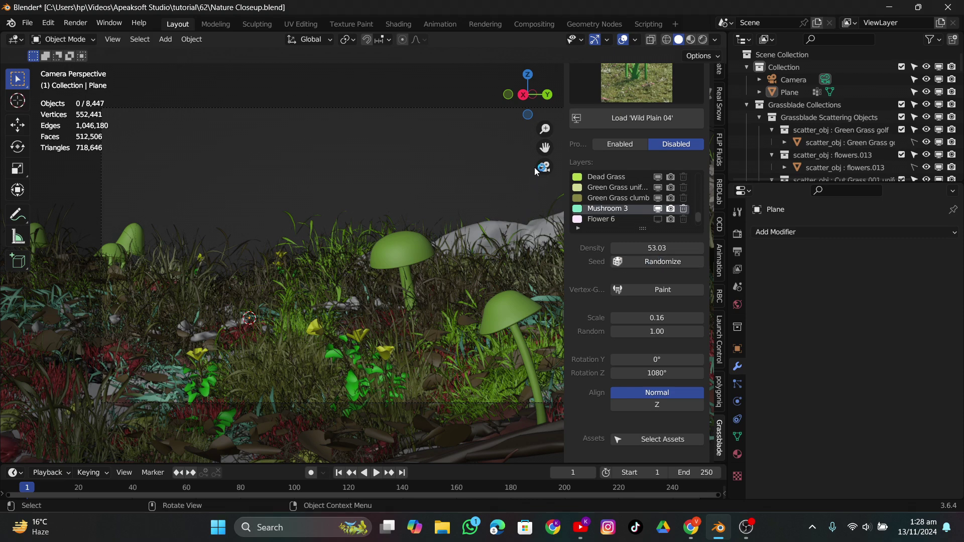
Step: Lock the camera to the view and reframe it on the two mushrooms among the grass and yellow flowers
scroll(721, 100, "up", 10)
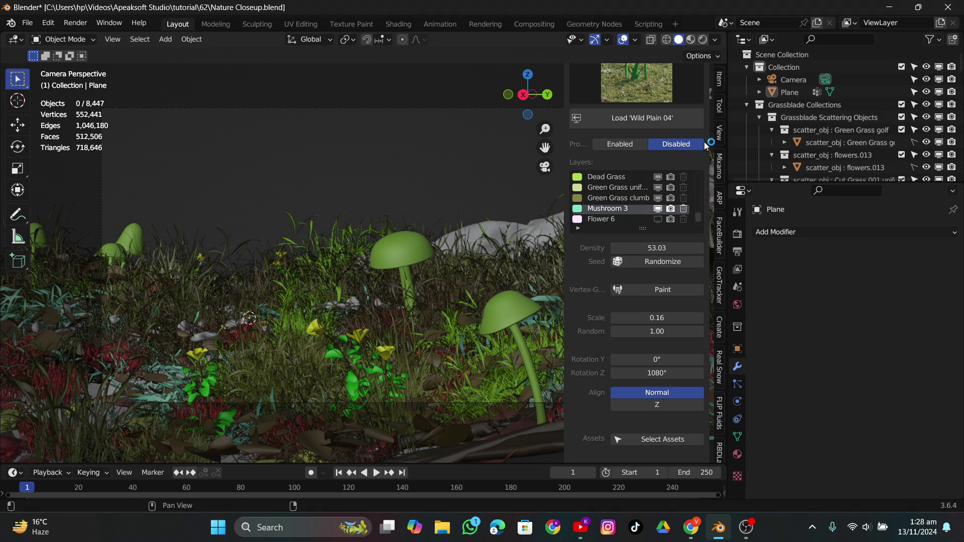
left_click(719, 132)
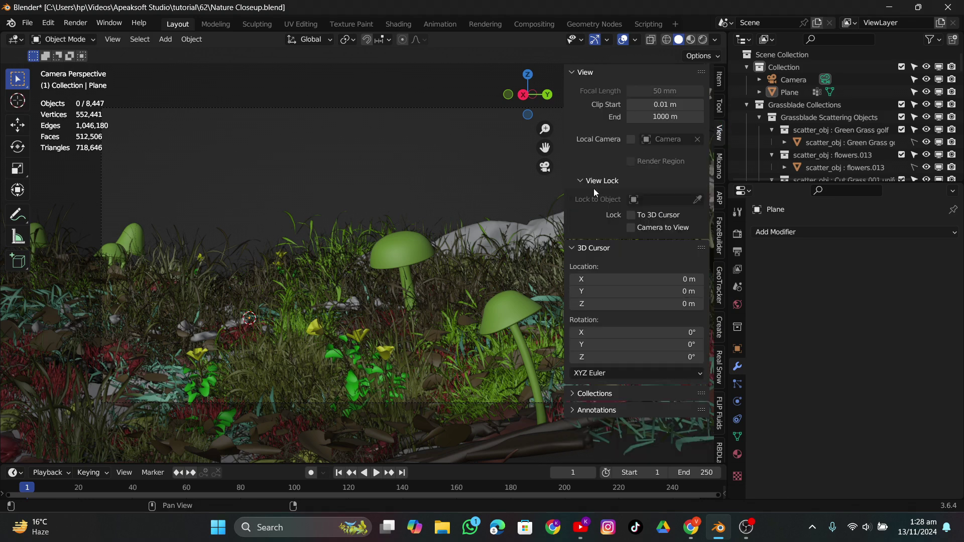
left_click(634, 229)
scroll(281, 302, "down", 4)
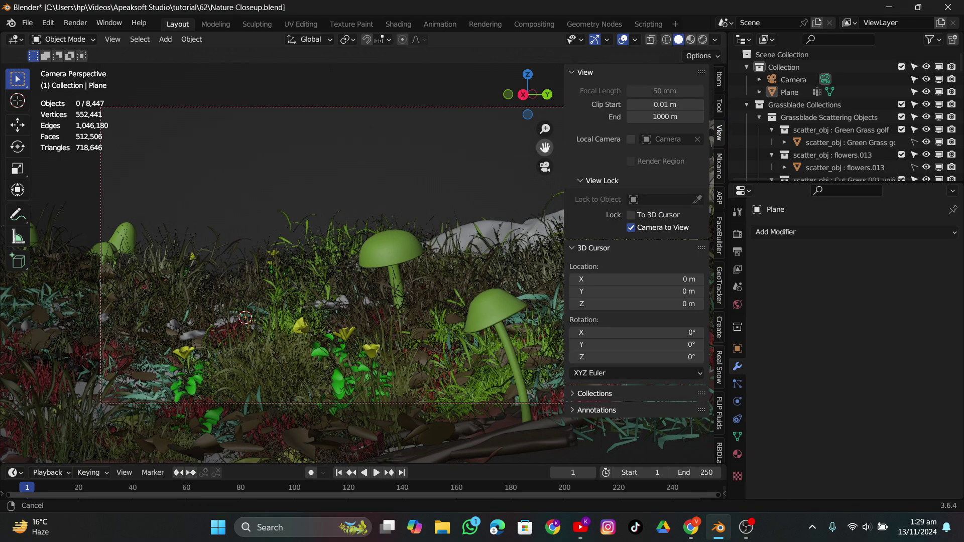
scroll(457, 221, "down", 4)
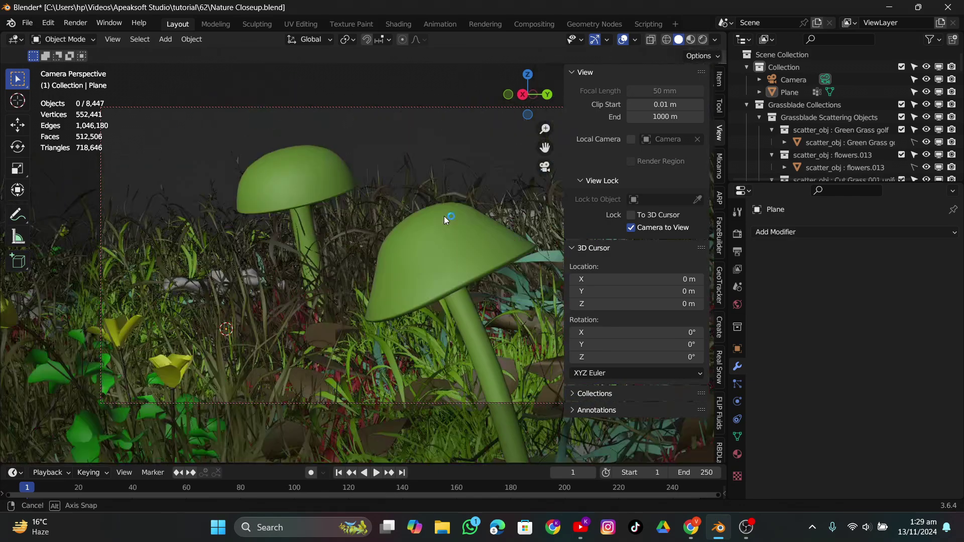
scroll(444, 219, "down", 2)
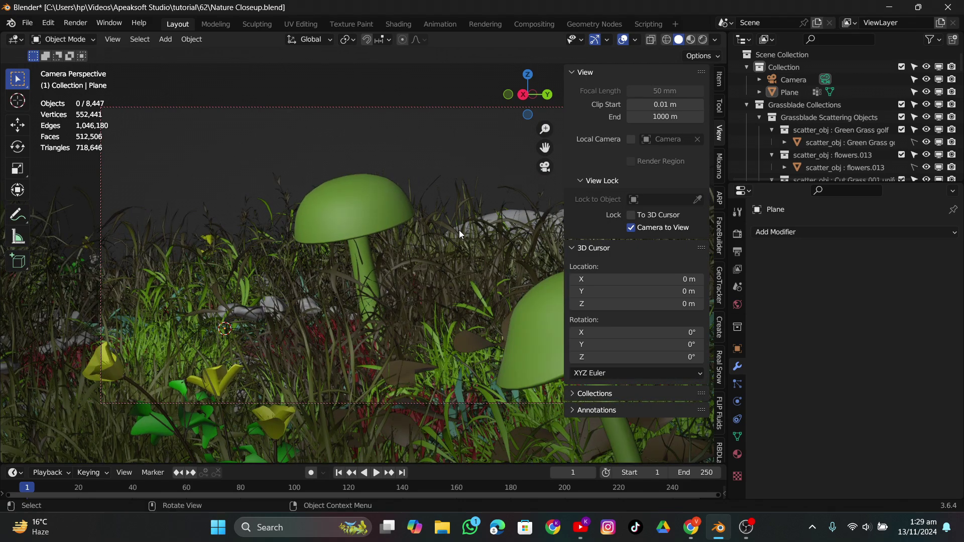
scroll(459, 233, "down", 2)
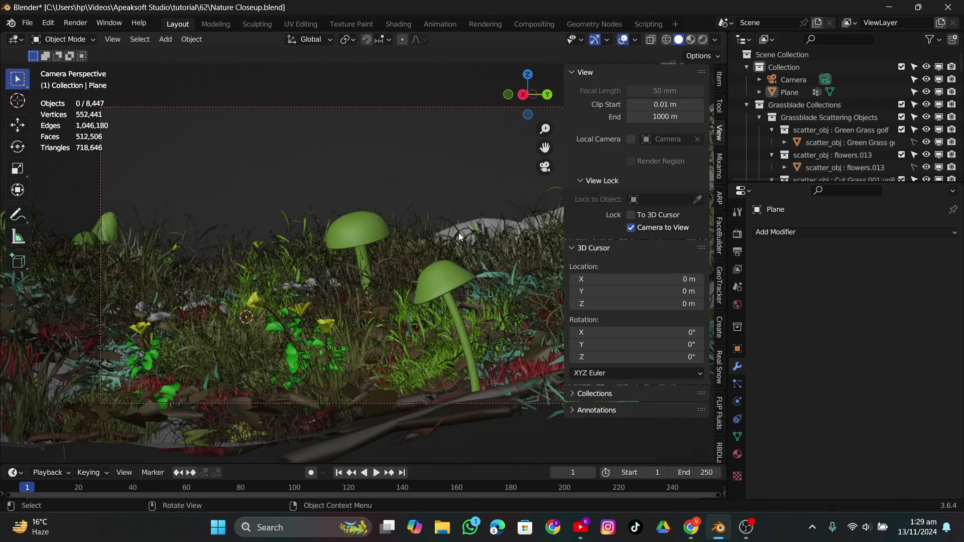
Step: Set the camera's focal length to 155 mm and shift the framing to keep both mushrooms in shot
left_click(462, 110)
left_click(737, 401)
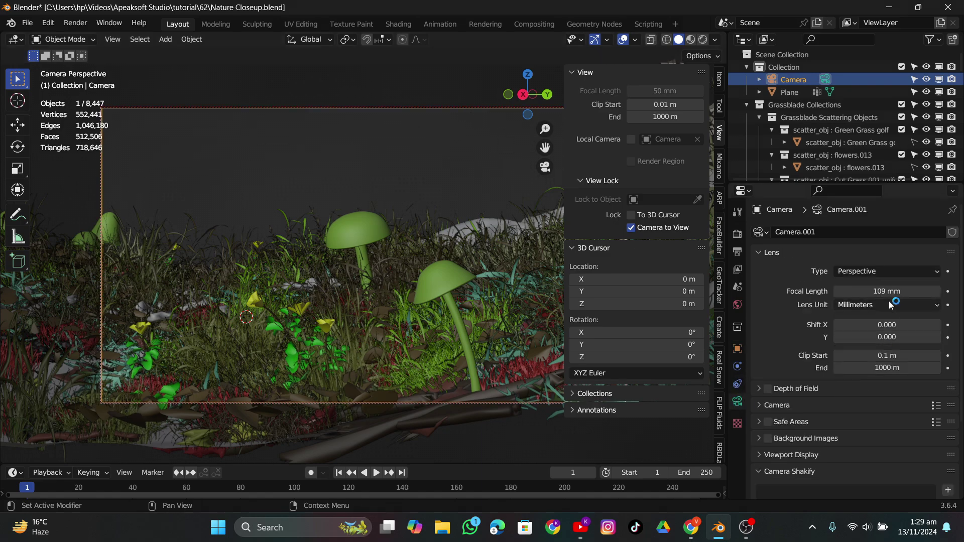
left_click_drag(887, 291, 929, 292)
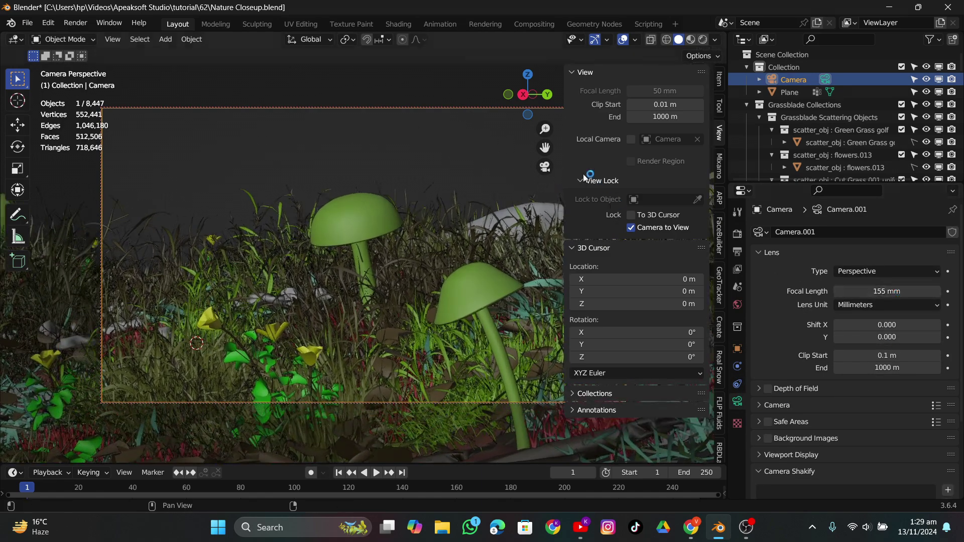
middle_click_drag(586, 177, 455, 191, "shift")
left_click_drag(541, 149, 544, 153)
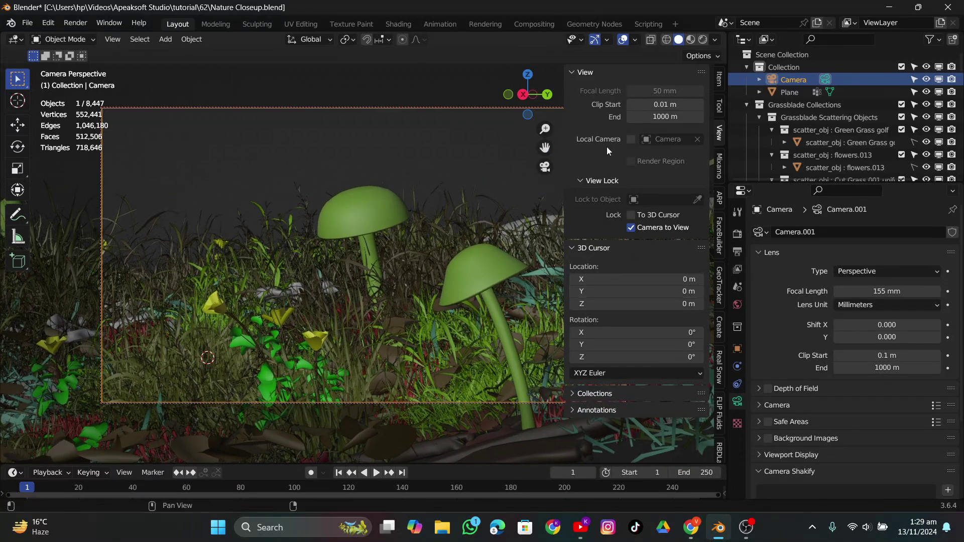
Step: Narrow the sidebar to reveal the full camera frame and browse the Wild Grass biome previews in Grassblade
left_click_drag(564, 193, 631, 195)
scroll(719, 447, "down", 5)
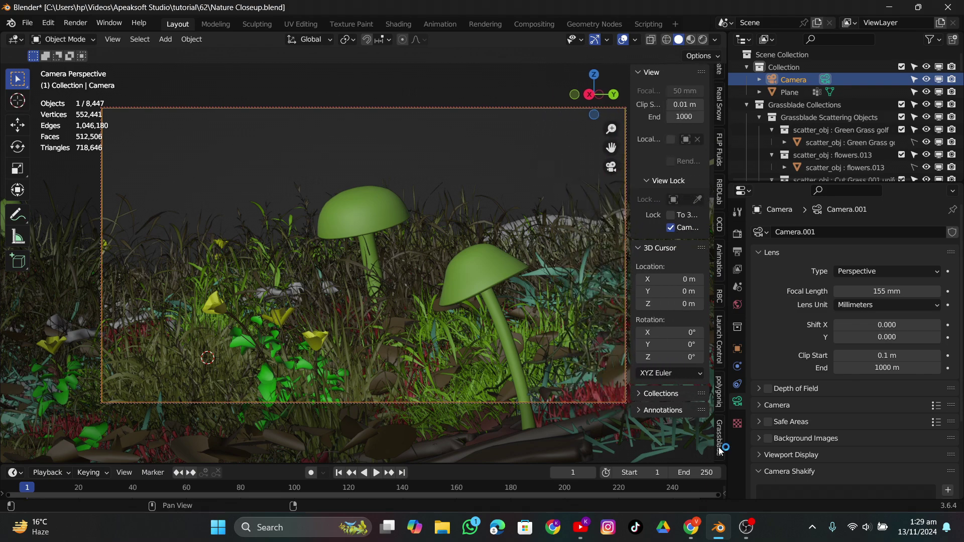
left_click(720, 444)
left_click(668, 142)
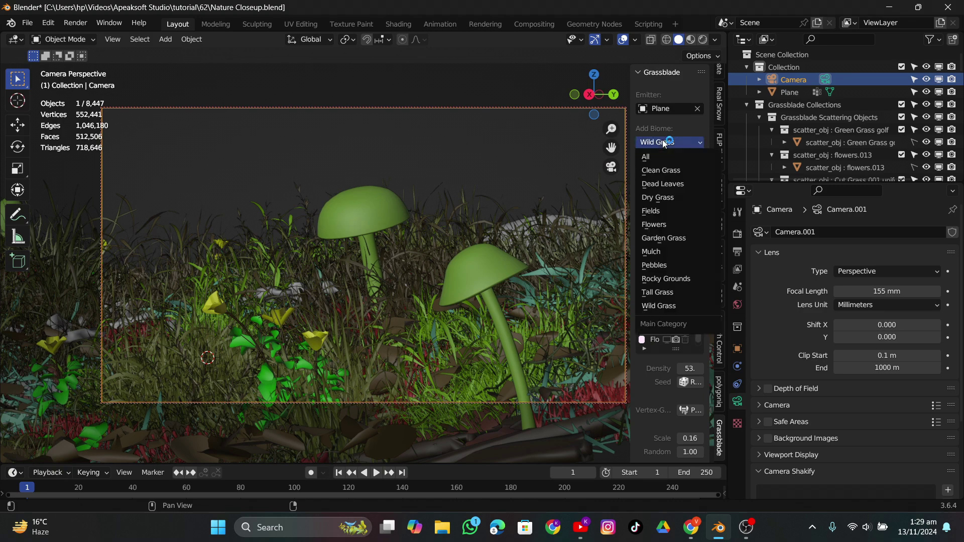
left_click(661, 306)
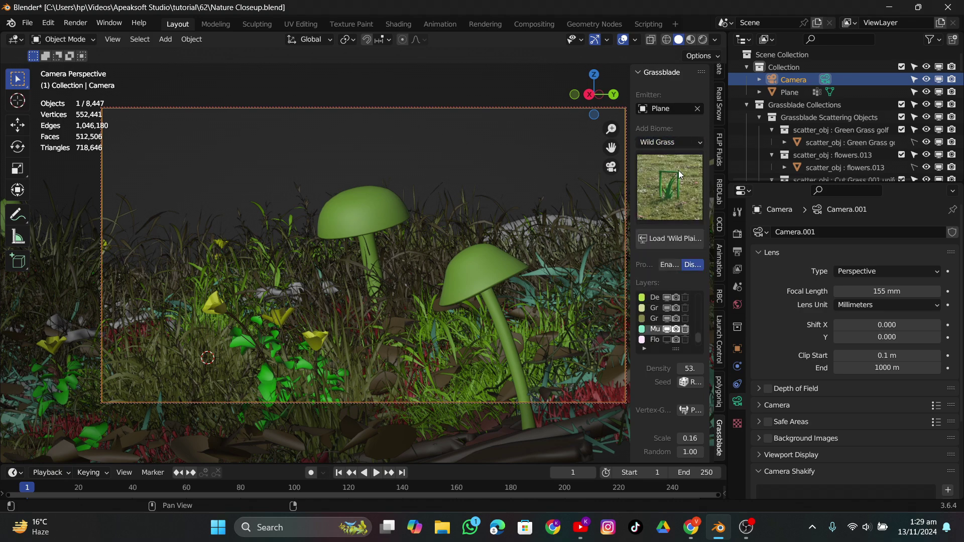
left_click(679, 170)
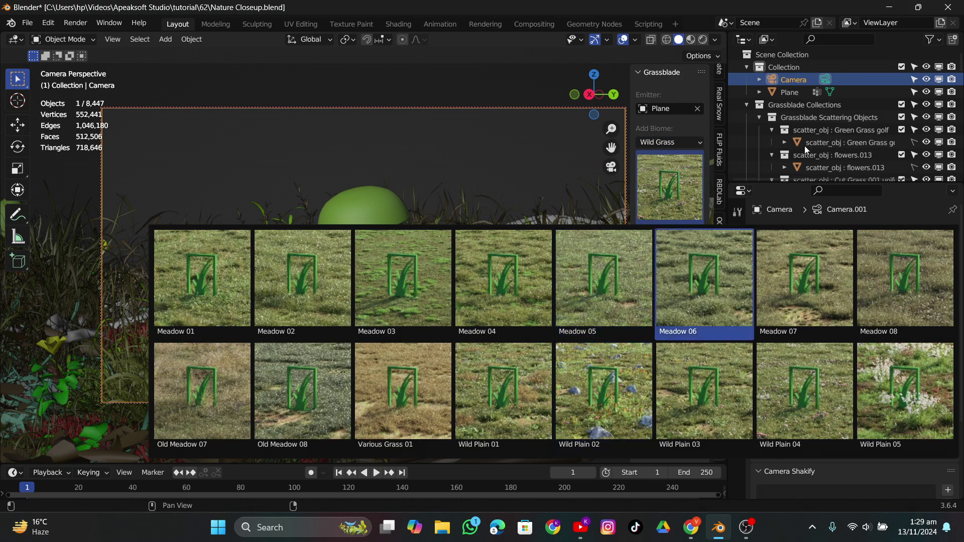
left_click(691, 212)
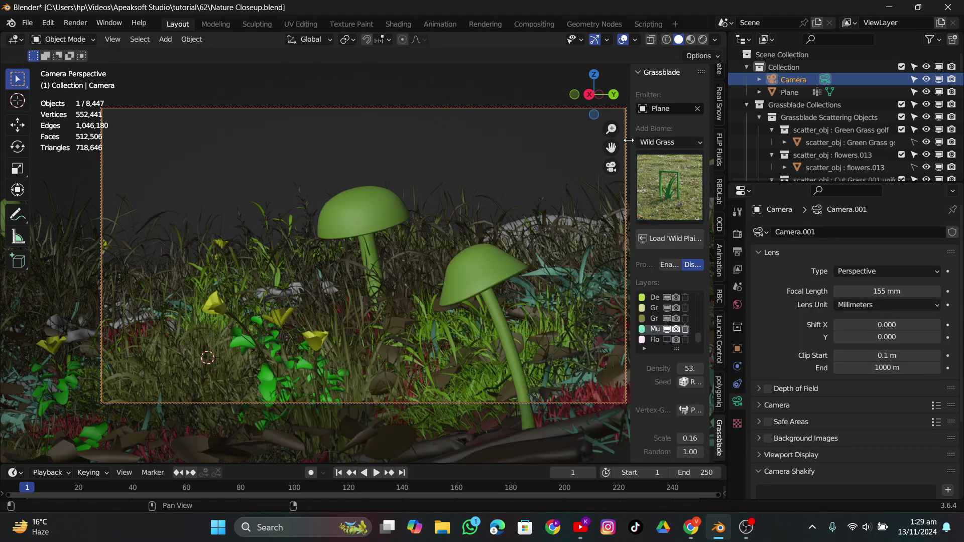
Step: Hide the sidebar and save the Nature Closeup file
left_click_drag(628, 140, 714, 141)
left_click(27, 23)
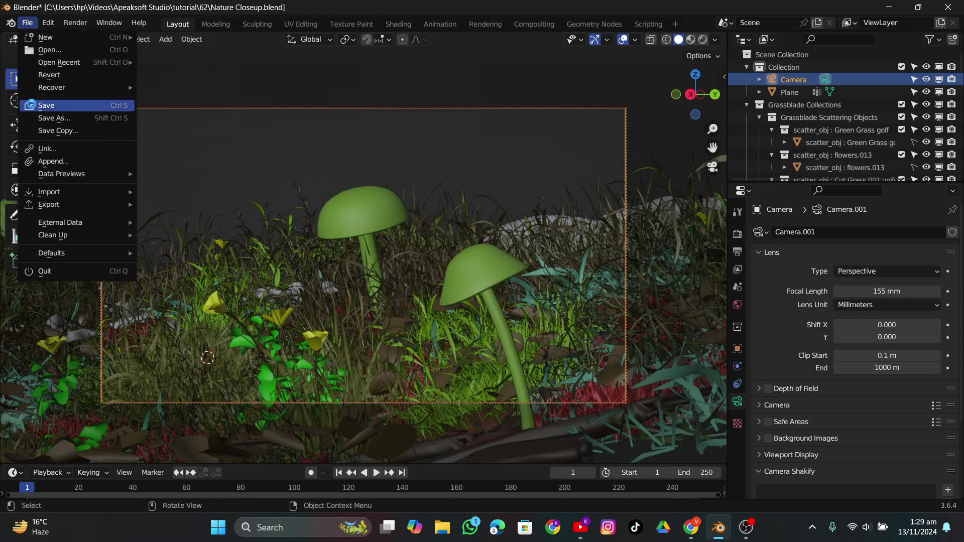
left_click(31, 104)
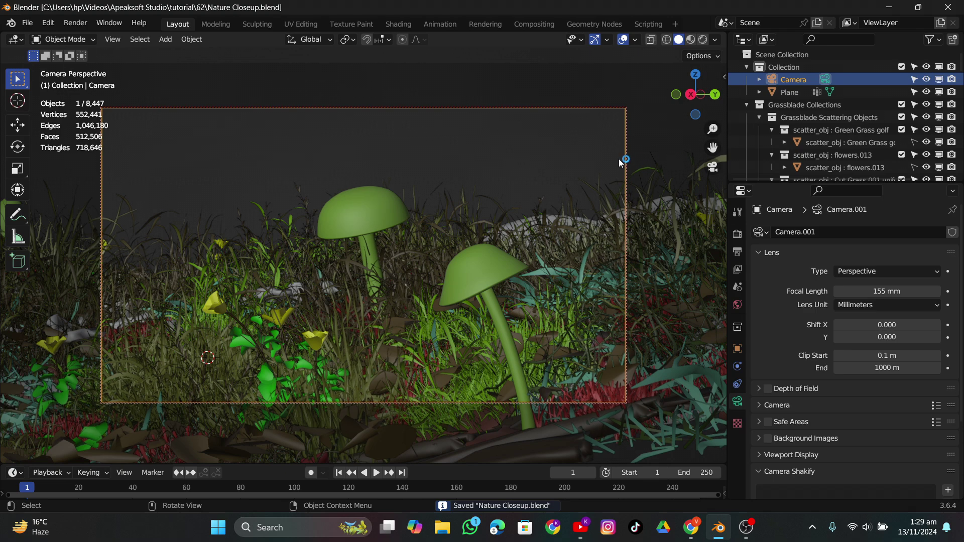
Step: Unlock the camera from the view and hide the sidebar again
key("n")
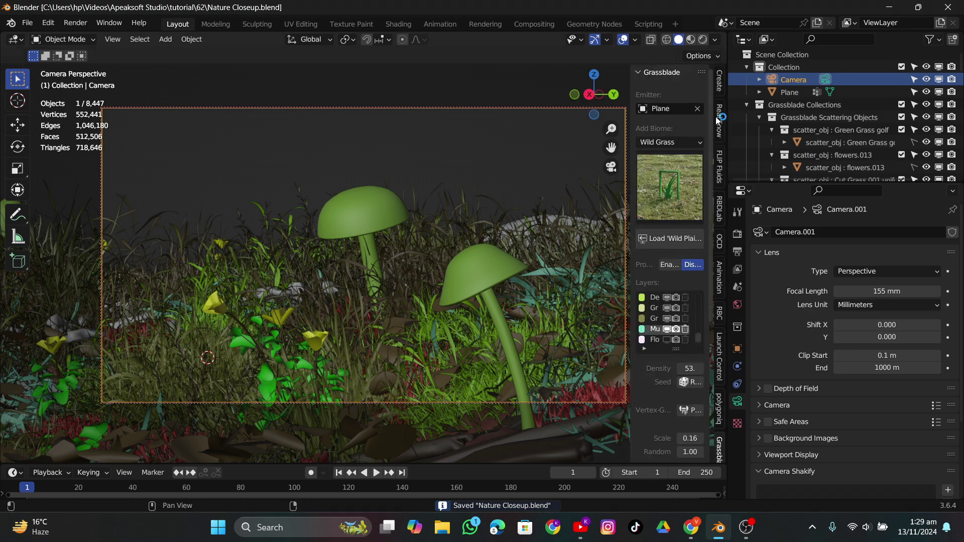
scroll(719, 121, "up", 10)
left_click(719, 133)
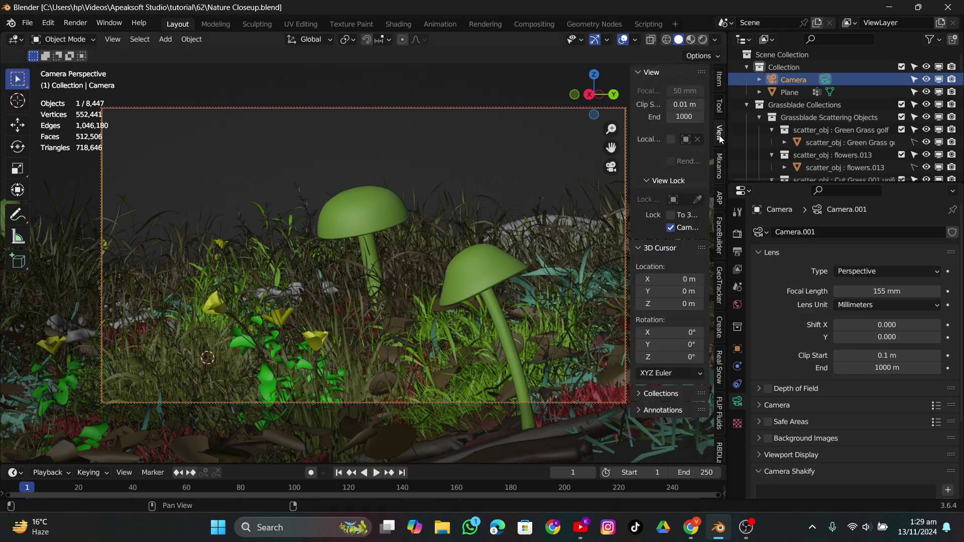
left_click(672, 228)
key("n")
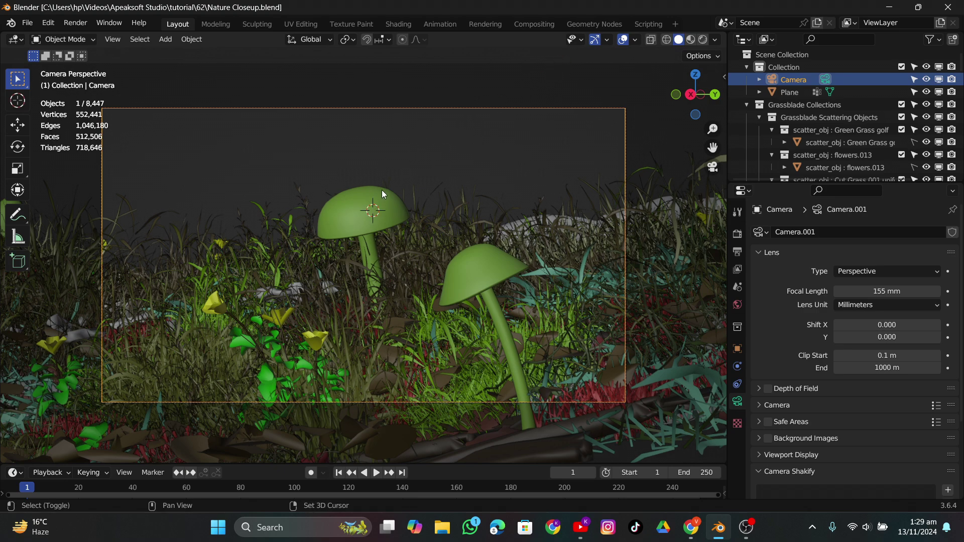
Step: Add a Plain Axes empty at the 3D cursor on the rear mushroom's cap and rescale it
key("shift+a")
mouse_move(336, 167)
left_click(428, 171)
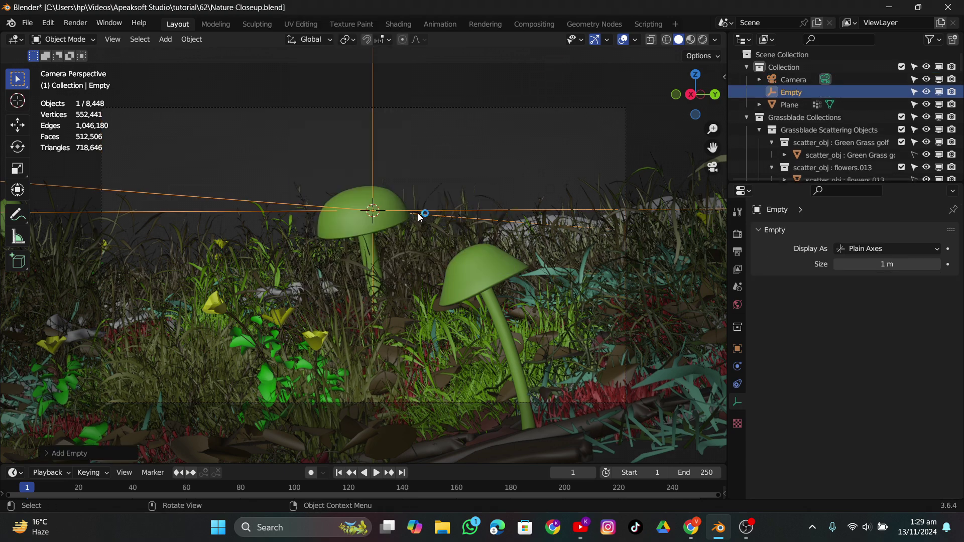
key("s")
left_click(481, 165)
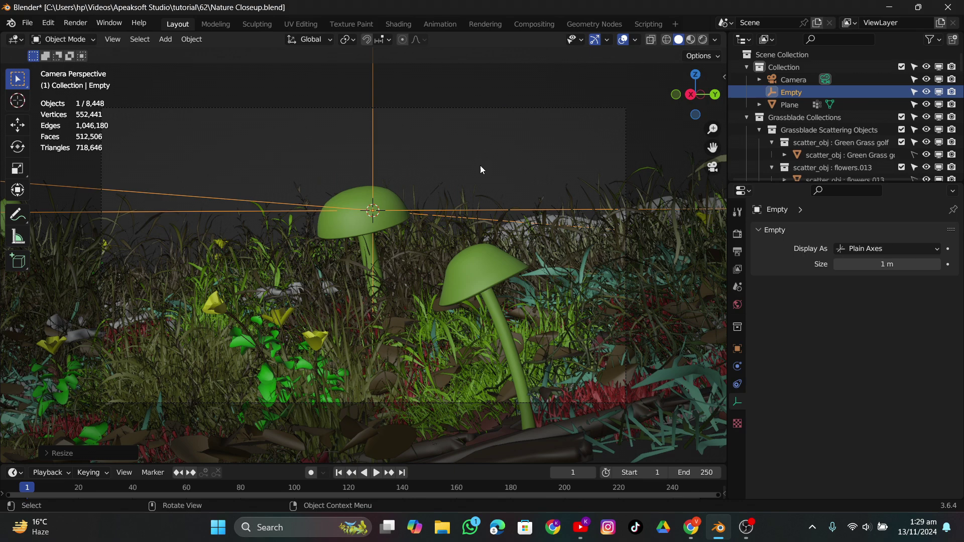
Step: Enable depth of field on the camera and set its focus object to the Empty
left_click(545, 108)
scroll(783, 306, "down", 5)
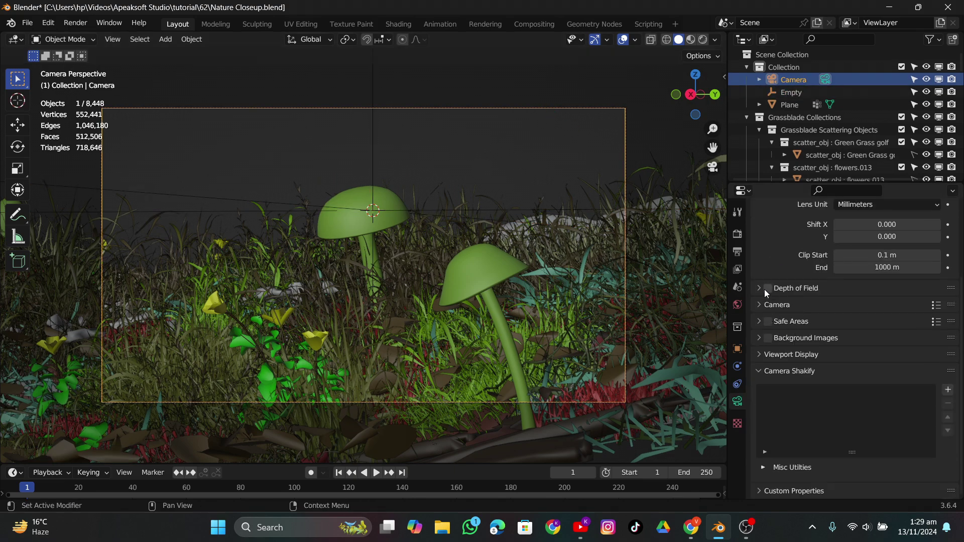
left_click(758, 290)
left_click(934, 307)
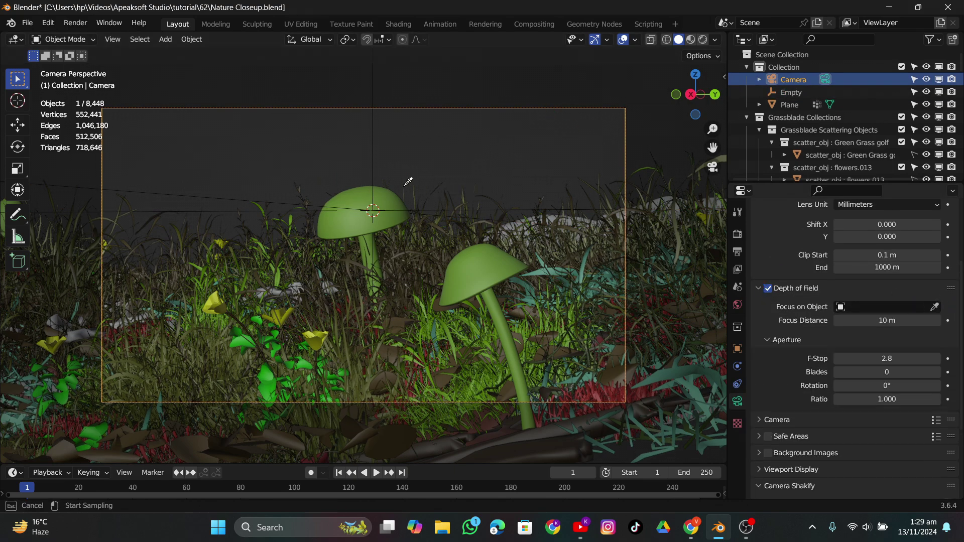
left_click(380, 155)
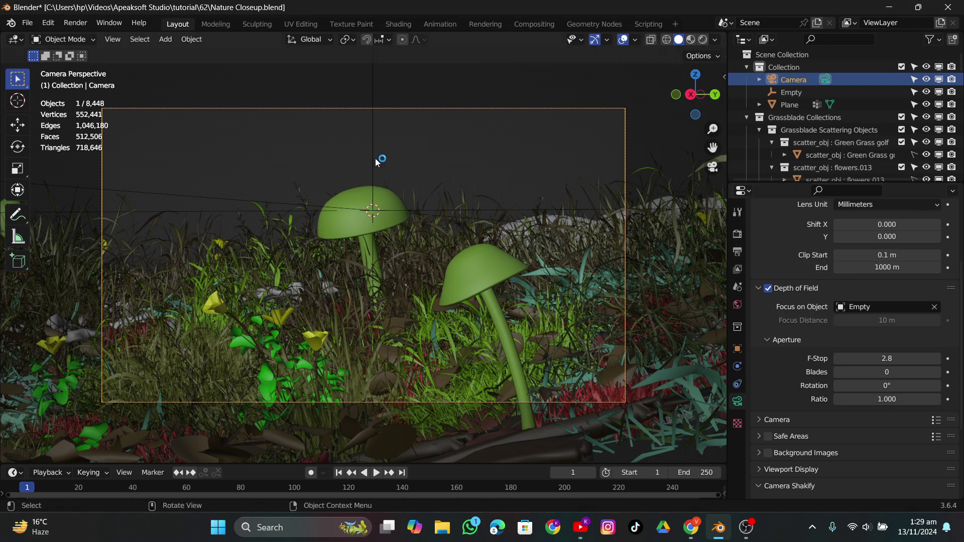
Step: Turn on the depth of field preview in the solid viewport and set the camera's F-Stop to 13.4
left_click(714, 40)
left_click(670, 329)
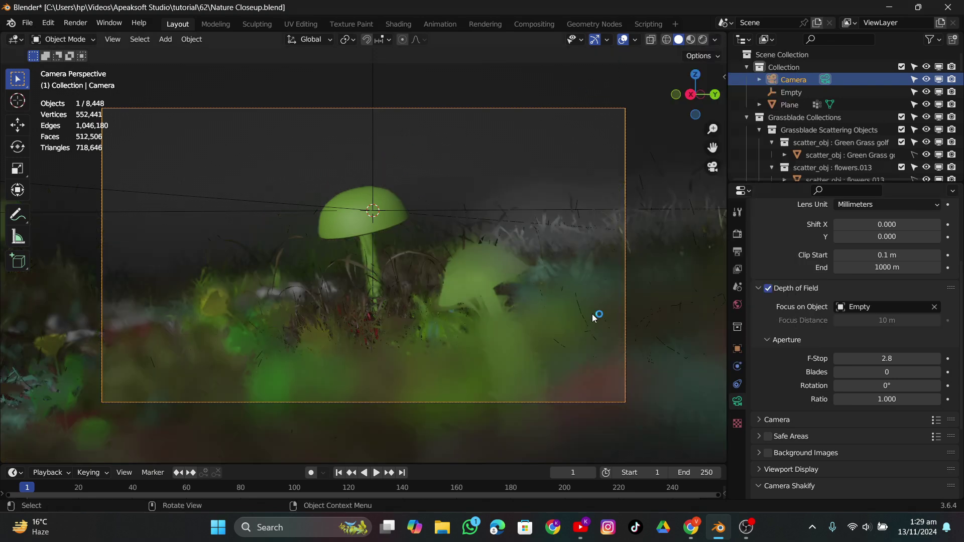
left_click_drag(887, 359, 924, 358)
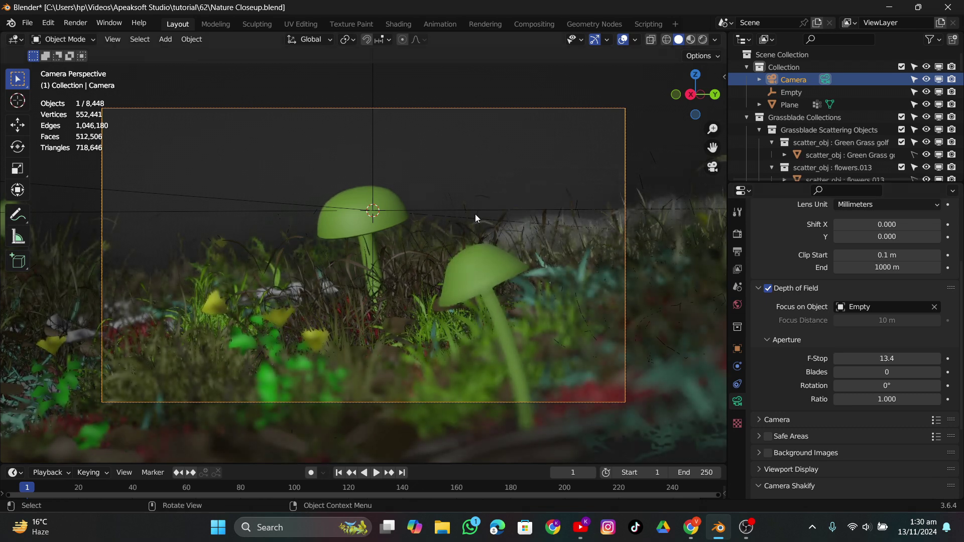
Step: Save the file, then set the render engine to Cycles on GPU Compute with viewport denoising enabled
key("ctrl+s")
left_click(737, 234)
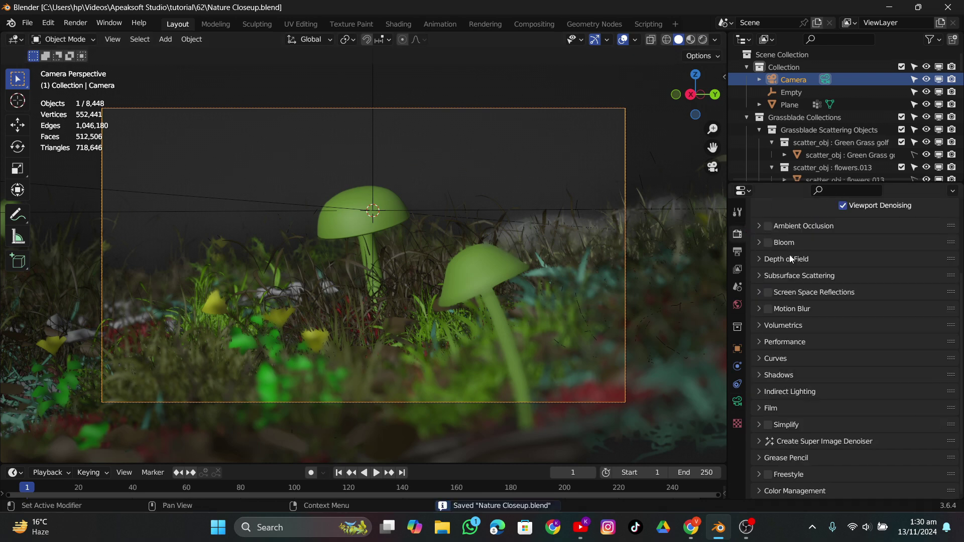
scroll(789, 255, "up", 5)
left_click(906, 229)
left_click(890, 275)
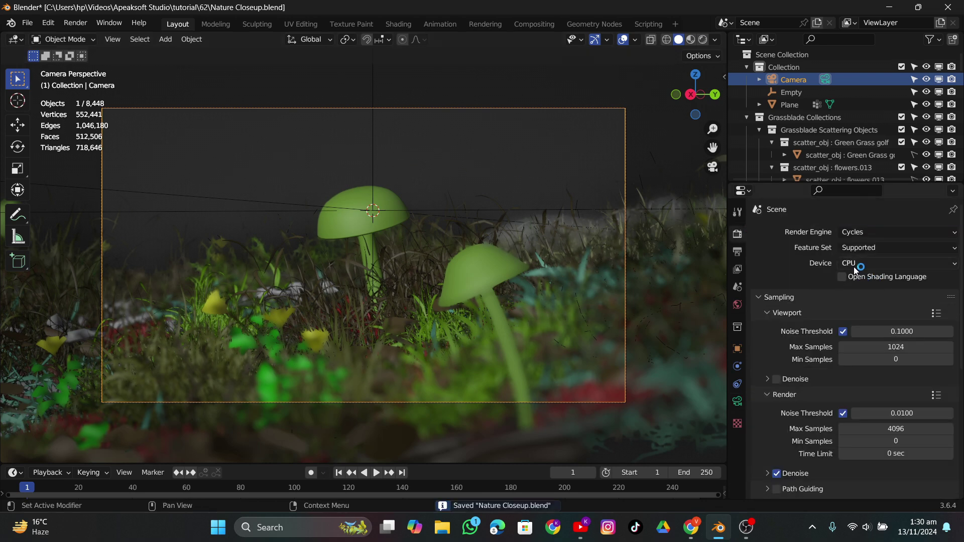
left_click(854, 266)
left_click(864, 290)
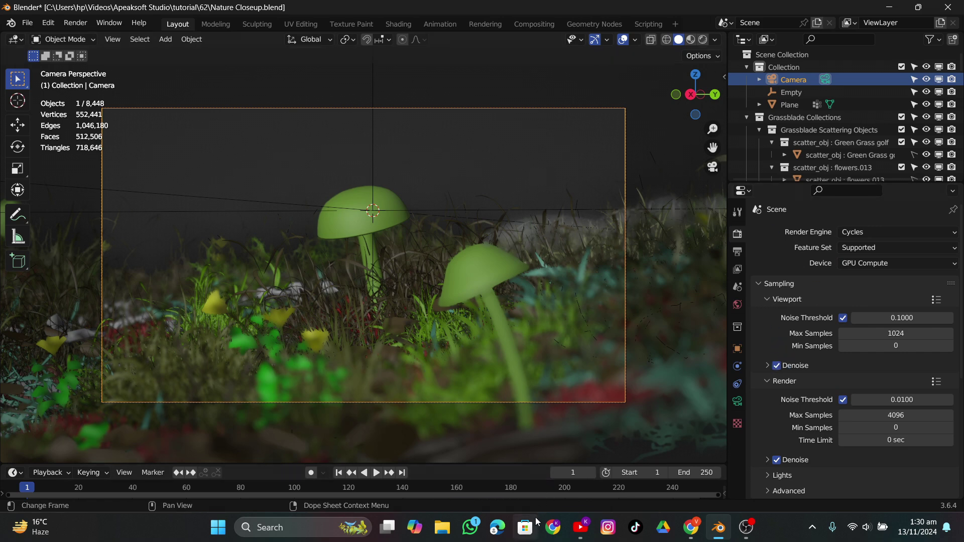
Step: Switch to Chrome, search for "nature hdri poyhevan" and open Poly Haven's nature HDRI page
left_click(553, 528)
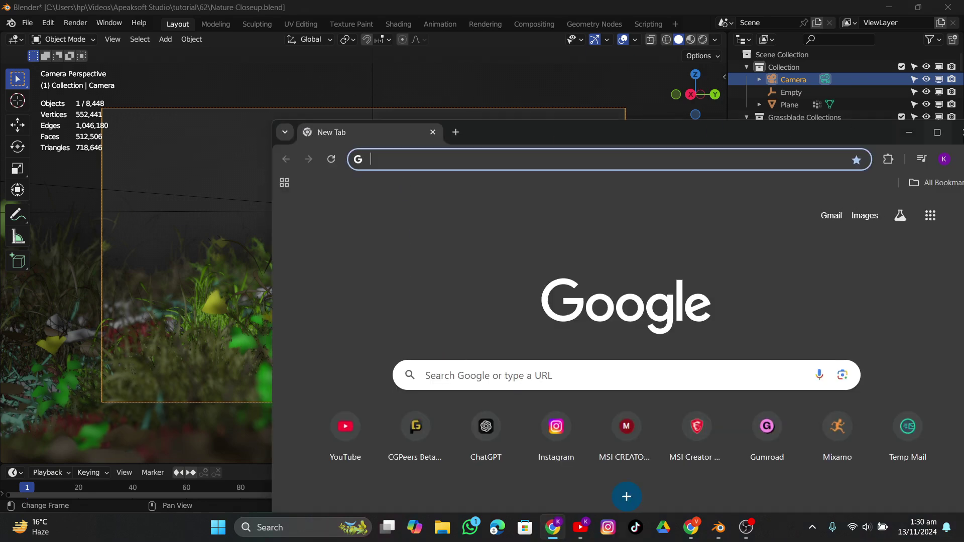
left_click(944, 135)
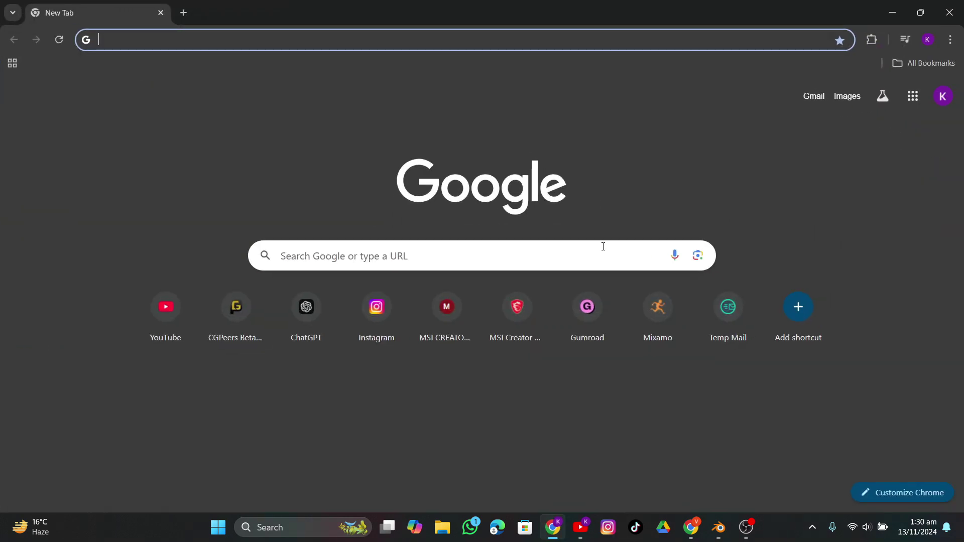
type("n")
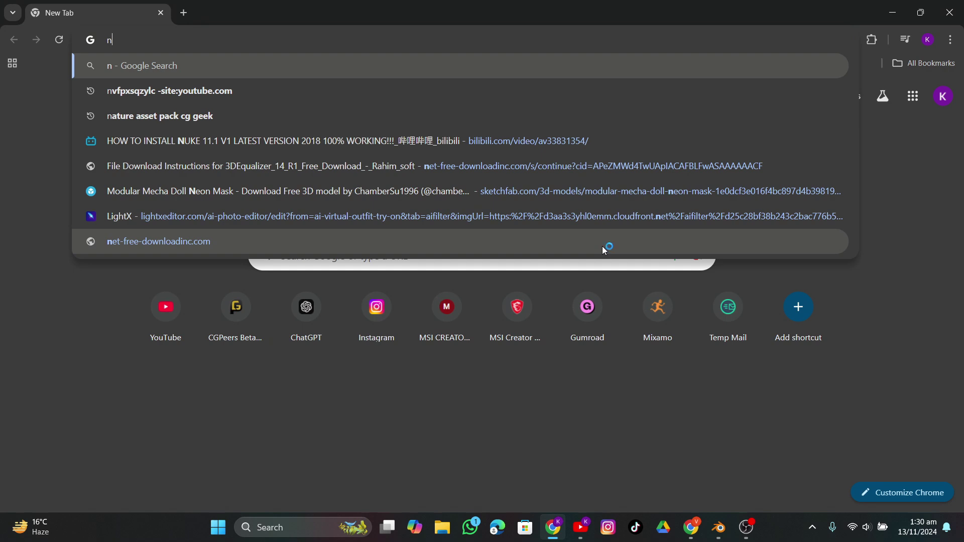
type("ature hdri")
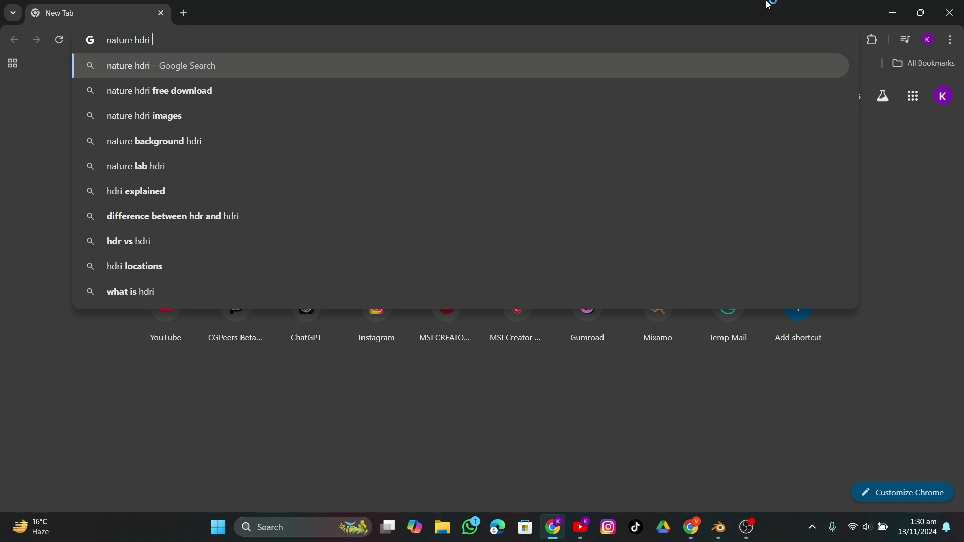
type("poyhevan")
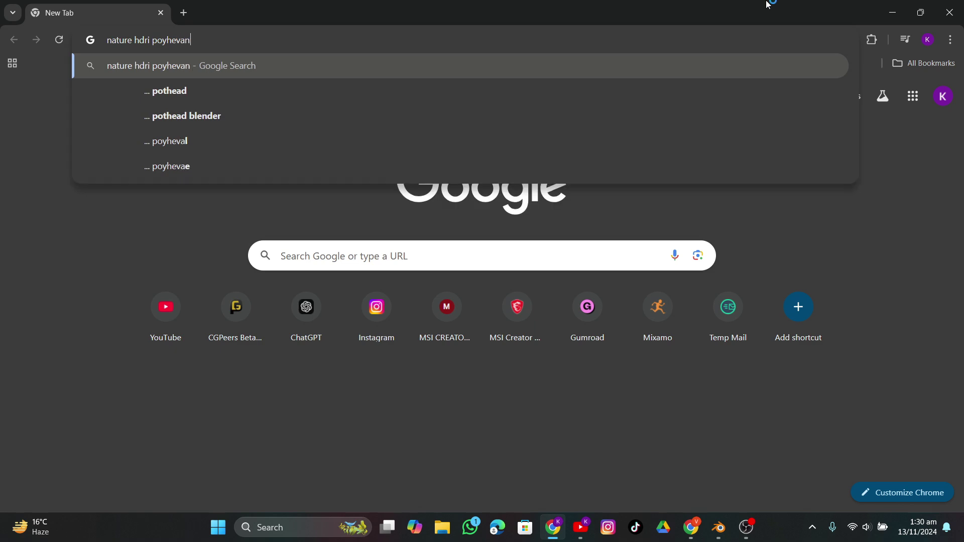
key("Return")
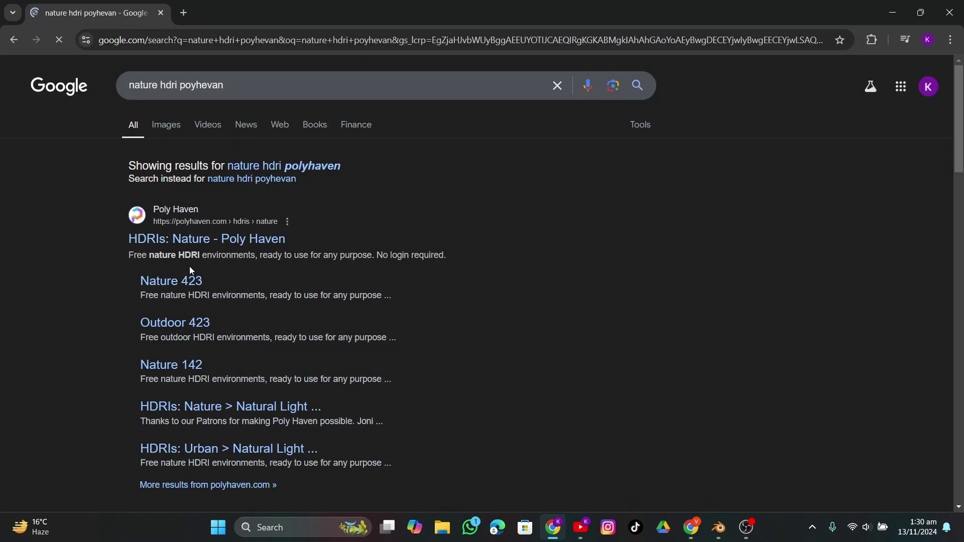
left_click(202, 245)
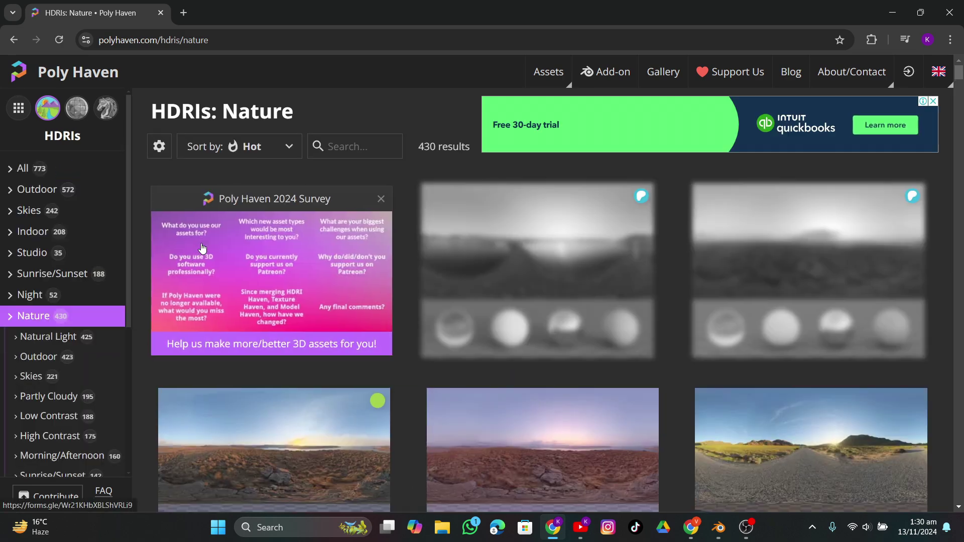
Step: Browse the nature HDRIs, viewing the Dry Orchard Meadow page and returning to the listing
scroll(202, 248, "down", 4)
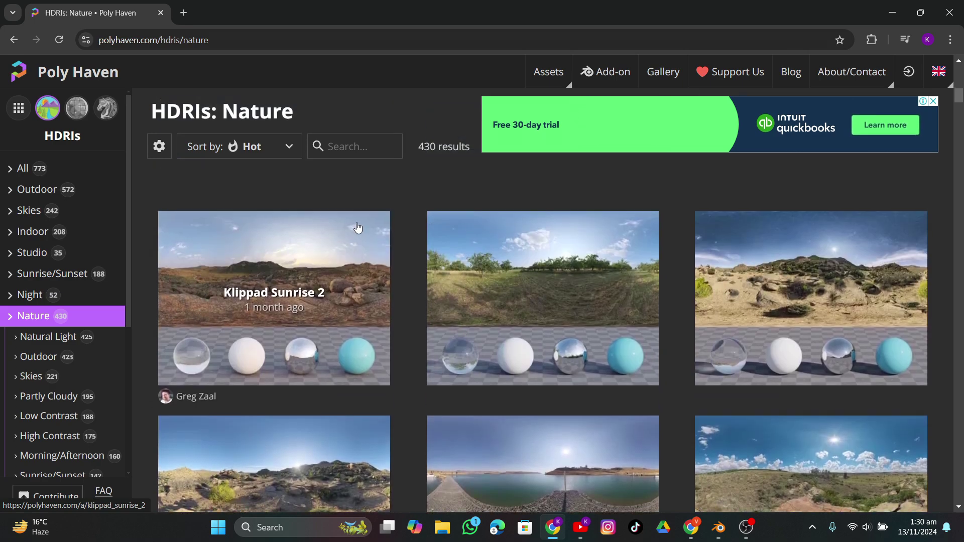
left_click(540, 265)
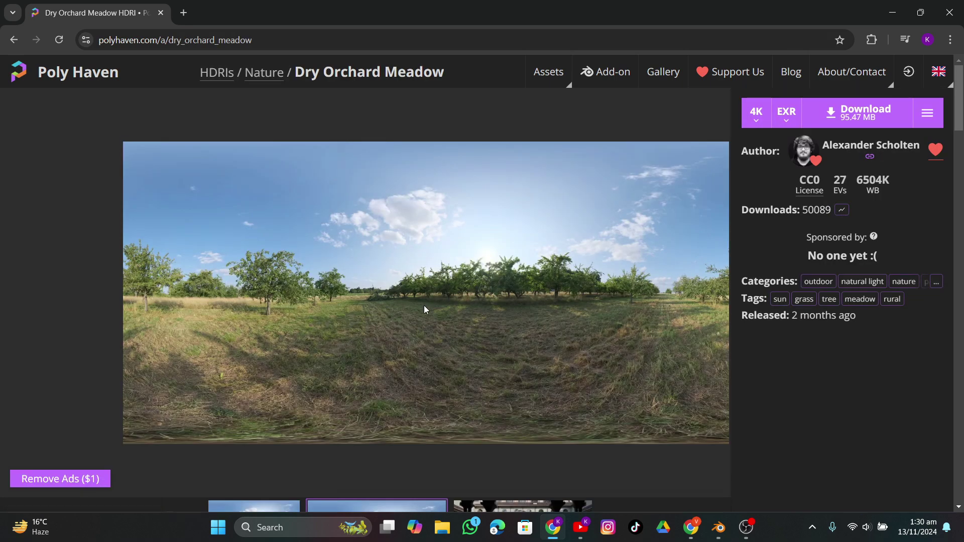
left_click(18, 47)
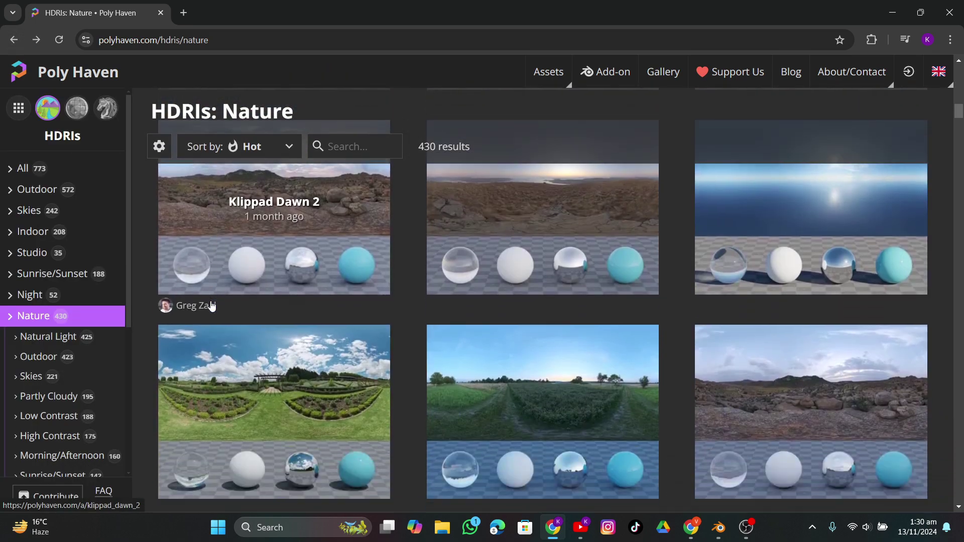
scroll(211, 306, "down", 3)
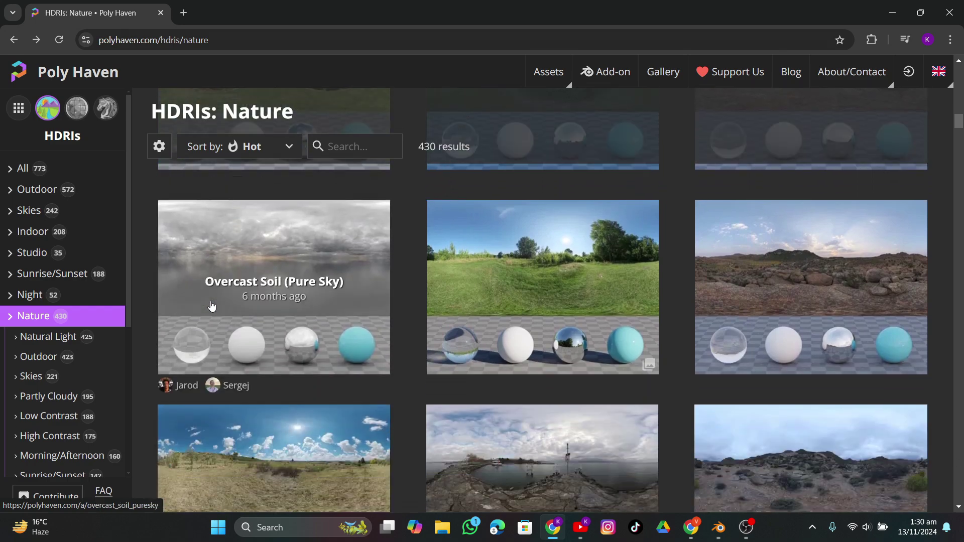
scroll(211, 307, "down", 8)
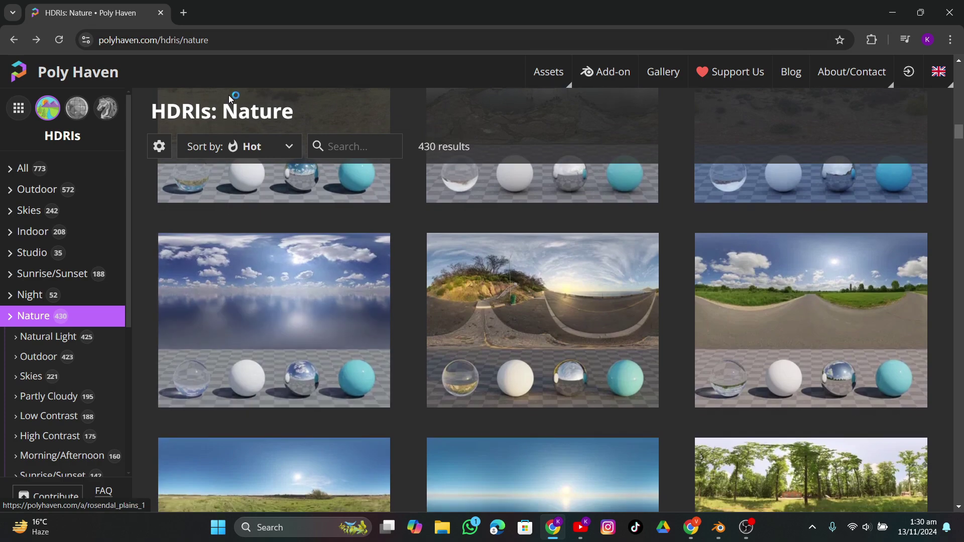
Step: Filter the nature HDRIs by "forest" and open the Monk's forest HDRI page
left_click(333, 147)
type("f")
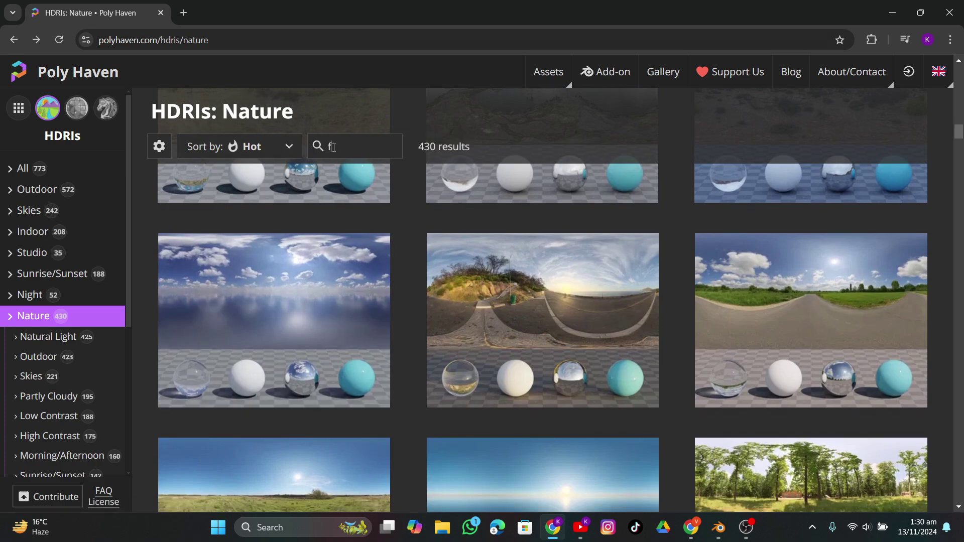
type("orest")
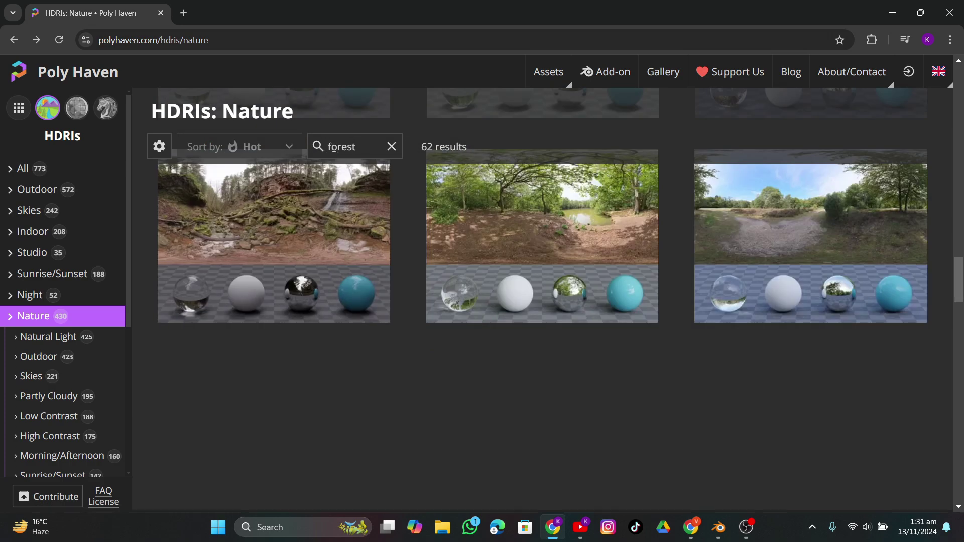
scroll(318, 274, "down", 10)
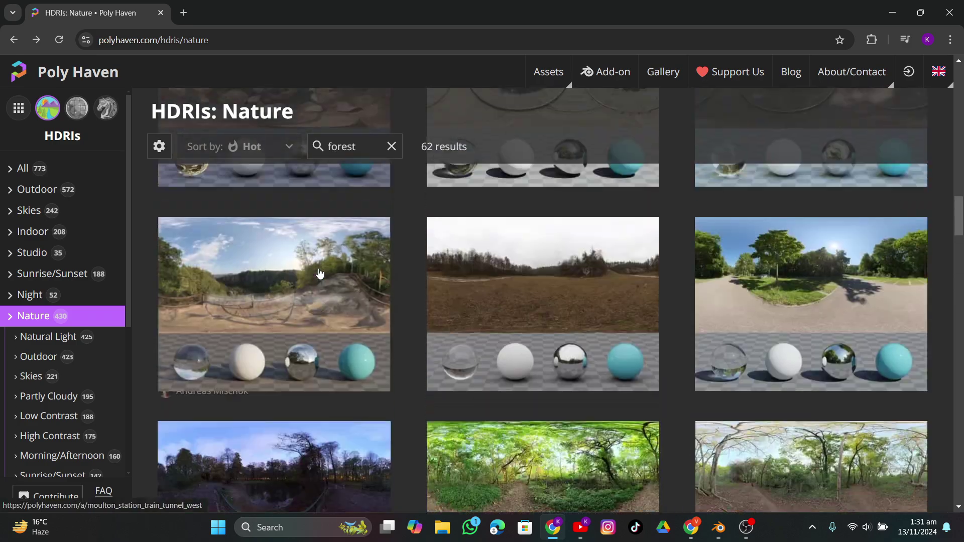
scroll(320, 272, "up", 10)
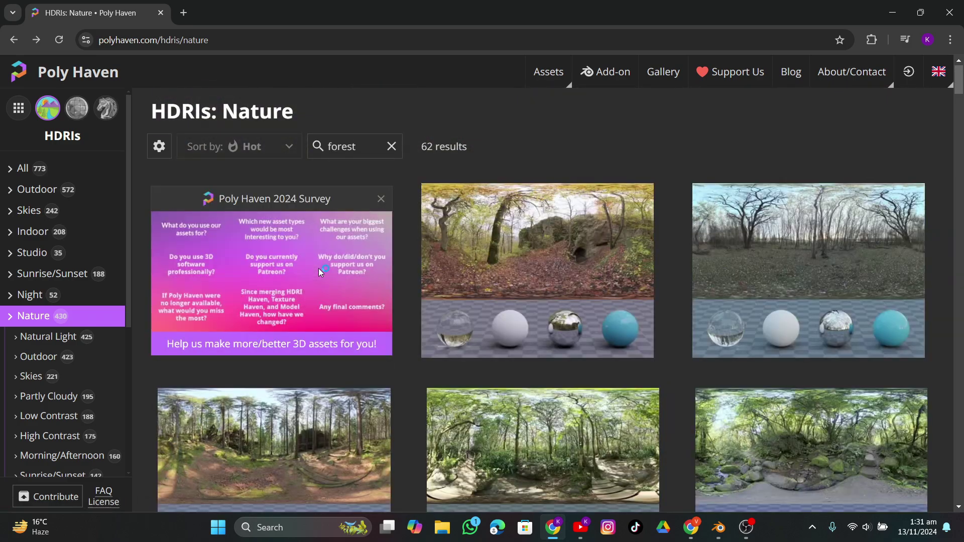
scroll(319, 273, "down", 1)
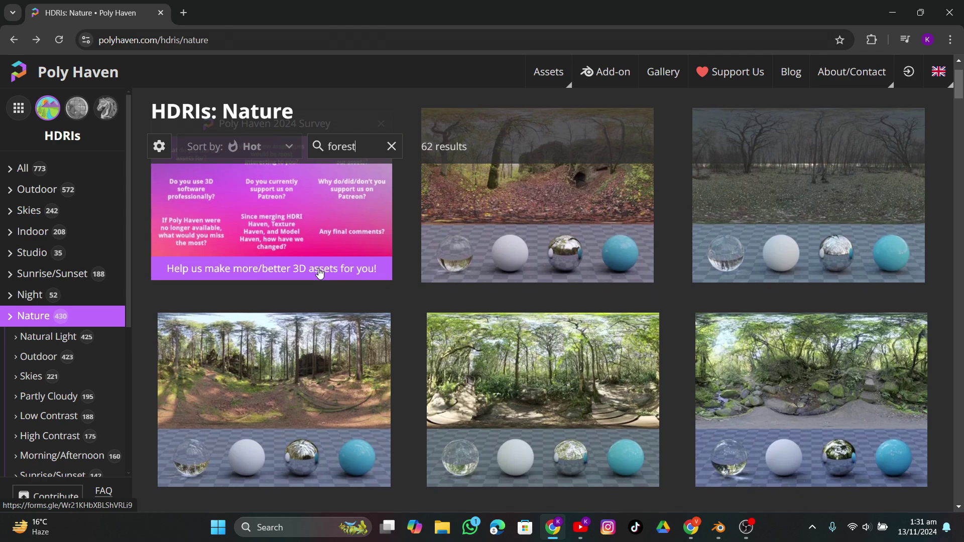
scroll(319, 273, "down", 4)
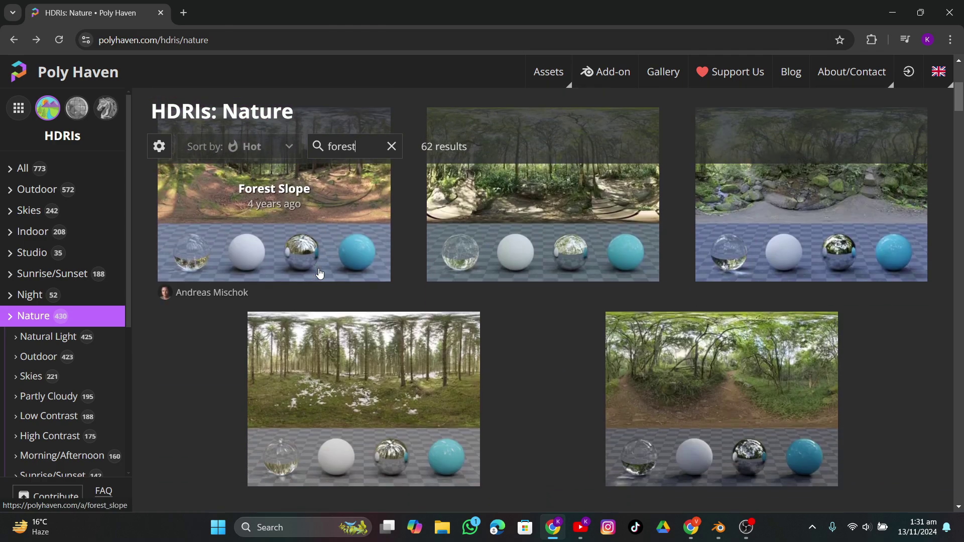
scroll(319, 273, "down", 3)
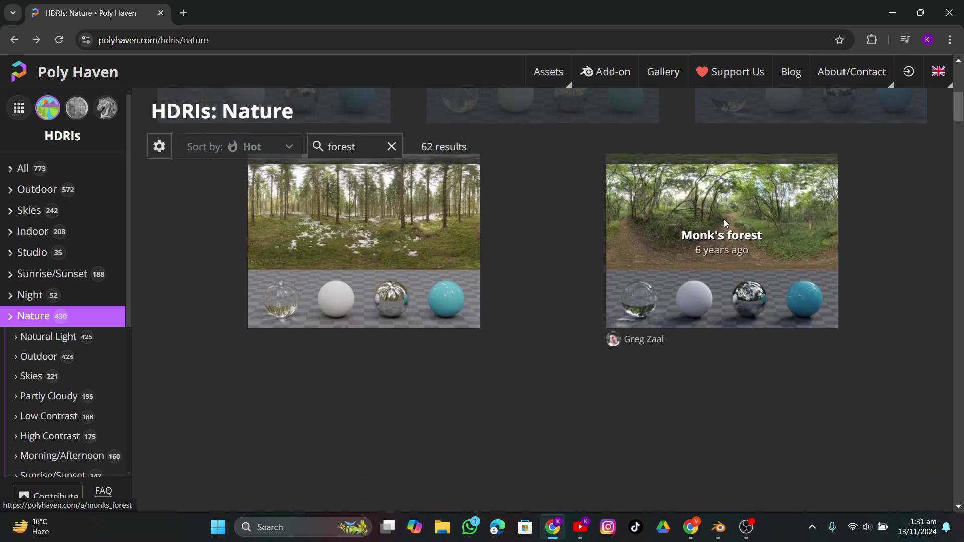
left_click(724, 219)
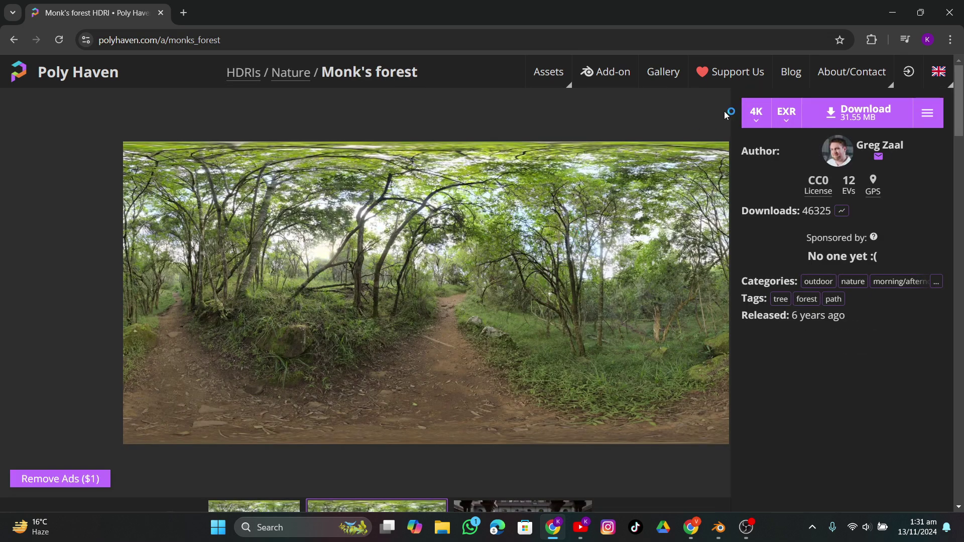
Step: Download the Monk's forest HDRI as an 8K EXR and check its progress in the download history
left_click(756, 112)
left_click(753, 214)
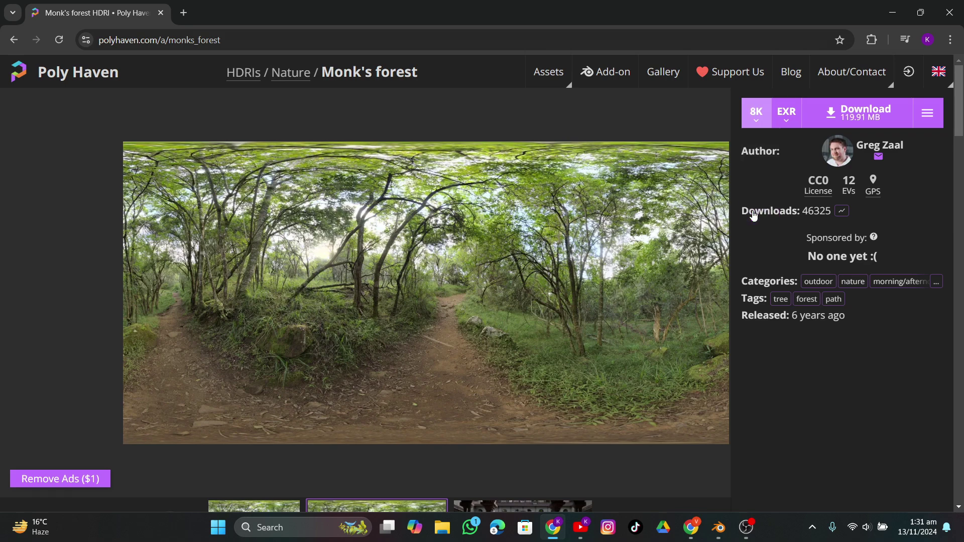
left_click(862, 114)
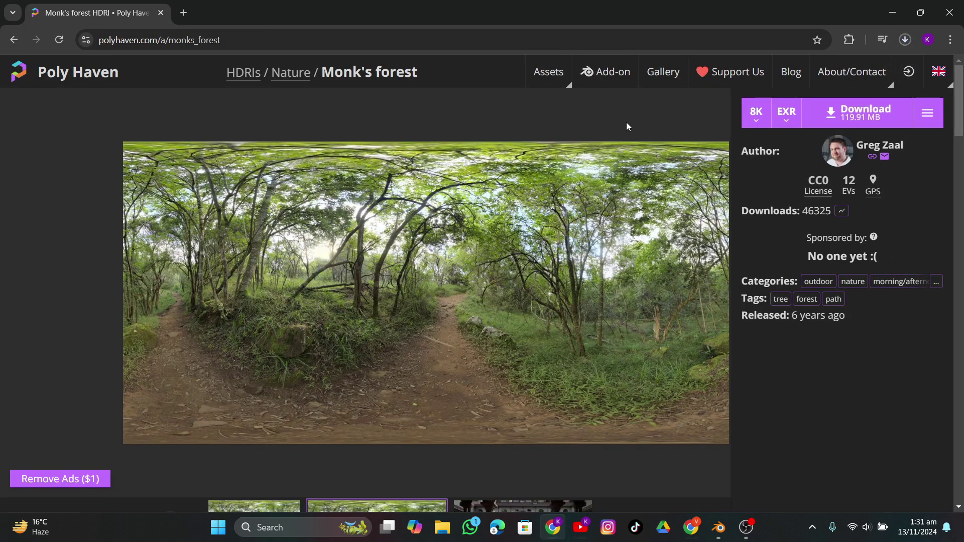
left_click(905, 40)
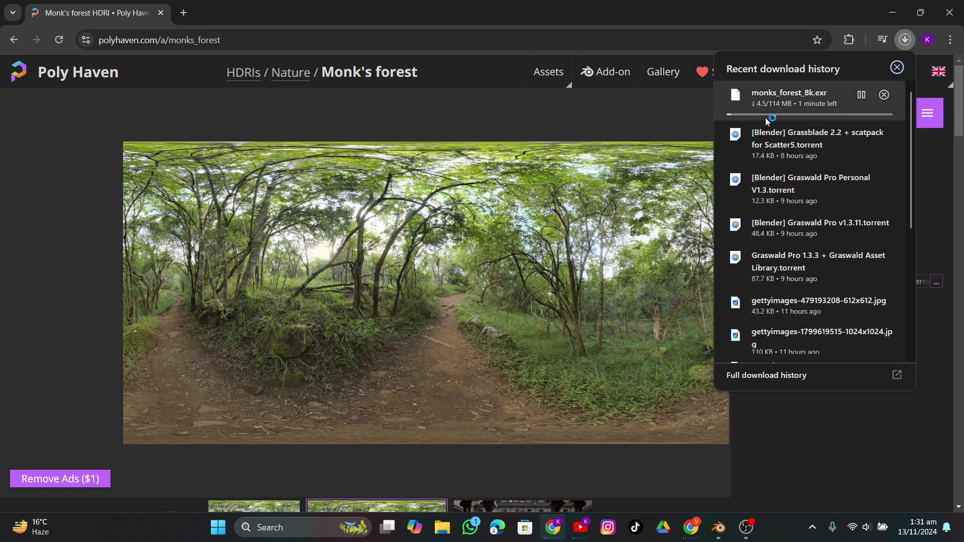
left_click(743, 376)
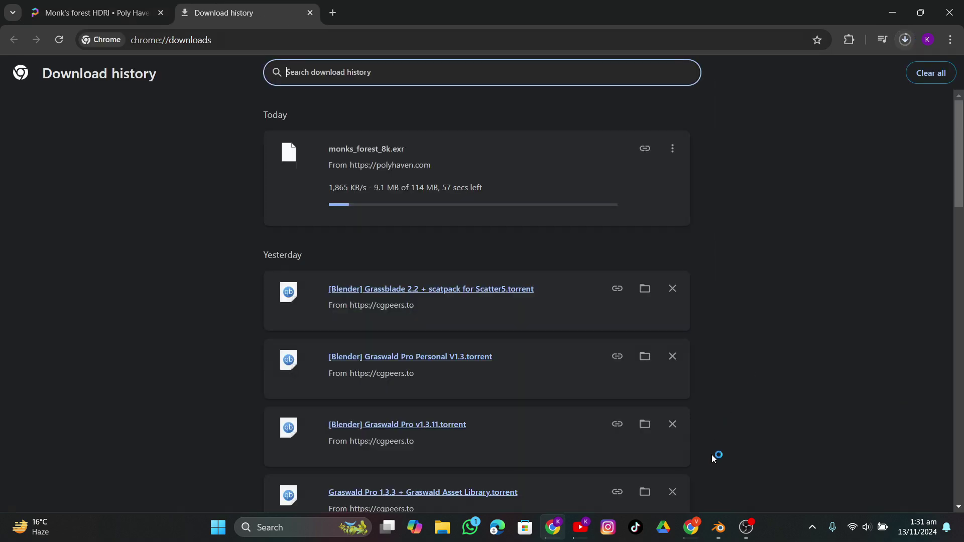
Step: Switch back to Blender, widen the properties area and set the world background color to an Environment Texture
left_click(719, 527)
left_click(734, 303)
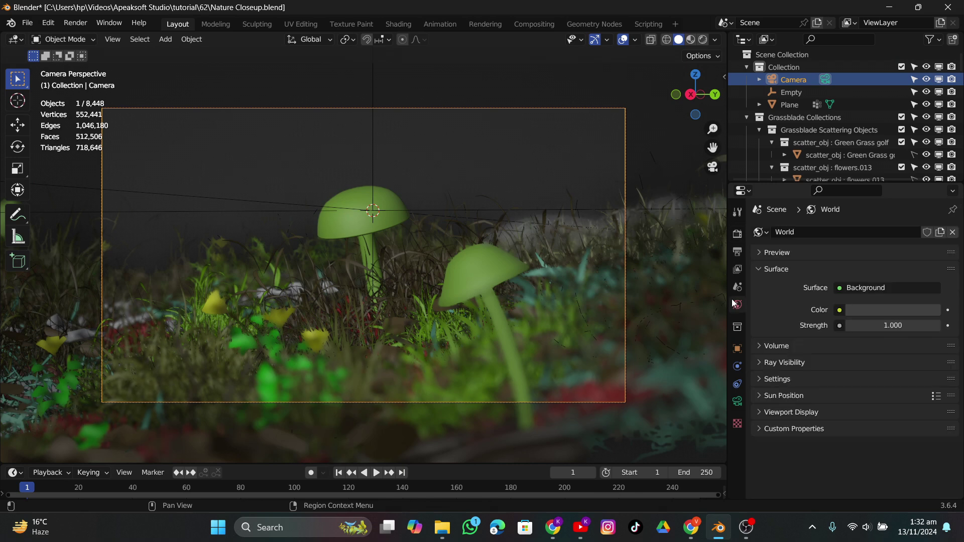
left_click_drag(727, 292, 684, 292)
left_click(813, 310)
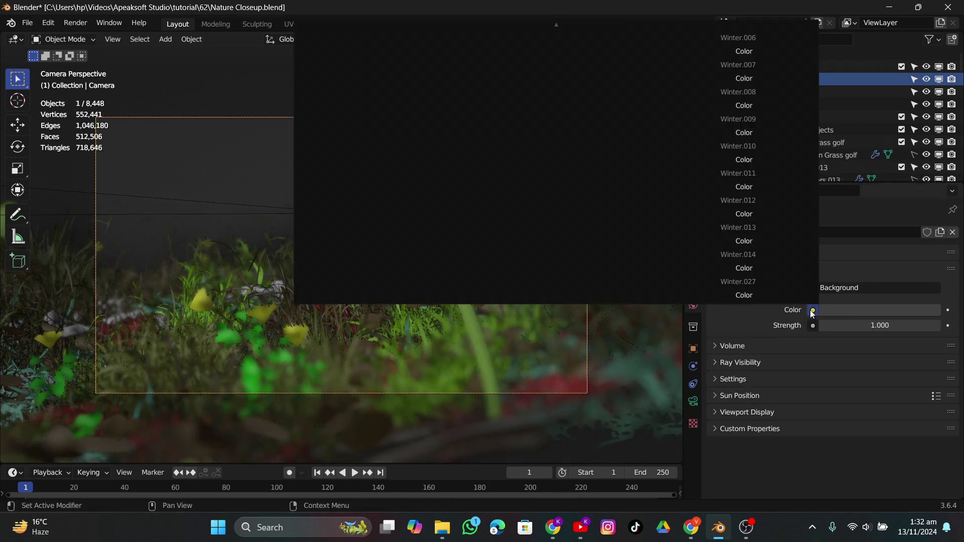
mouse_move(686, 3)
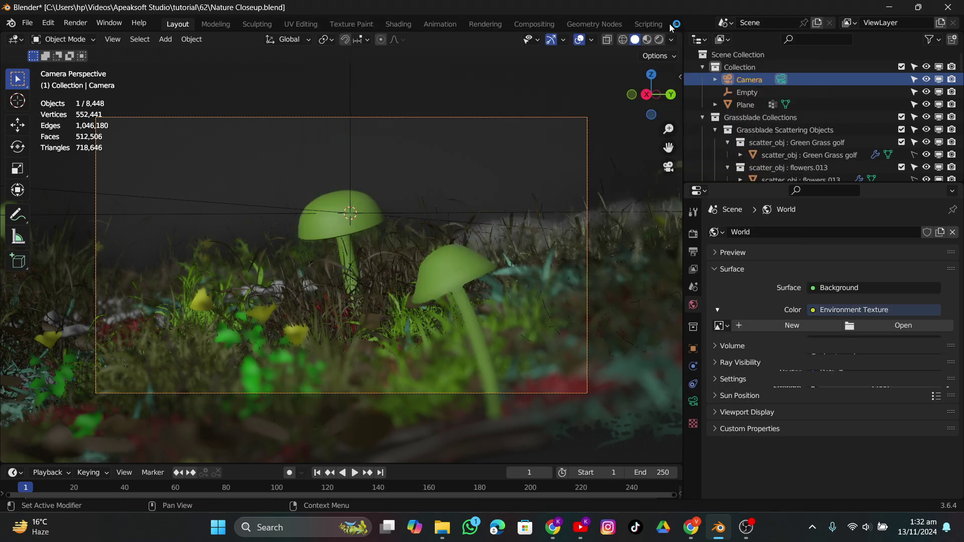
left_click(721, 115)
Step: Load monks_forest_8k.exr from the 62 folder as the world's environment texture image
left_click(887, 326)
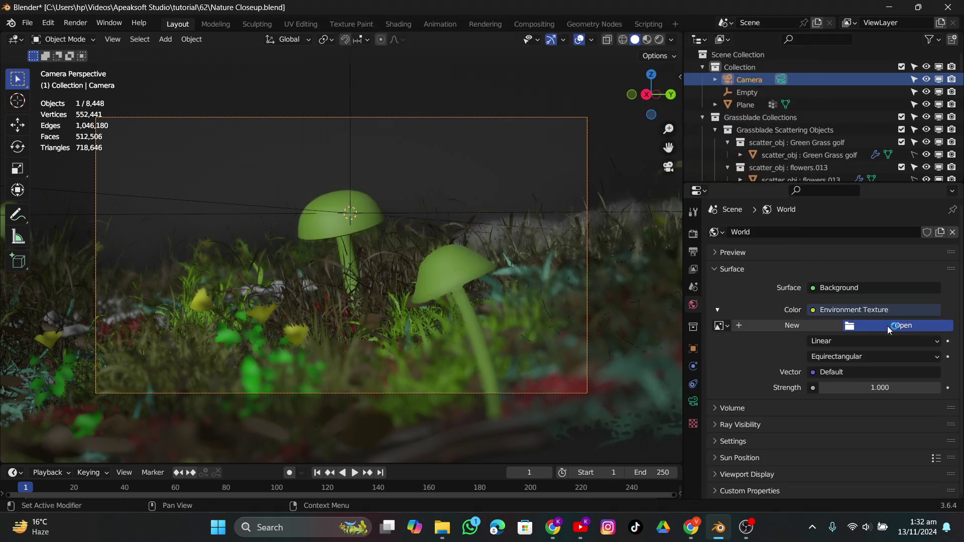
left_click(376, 231)
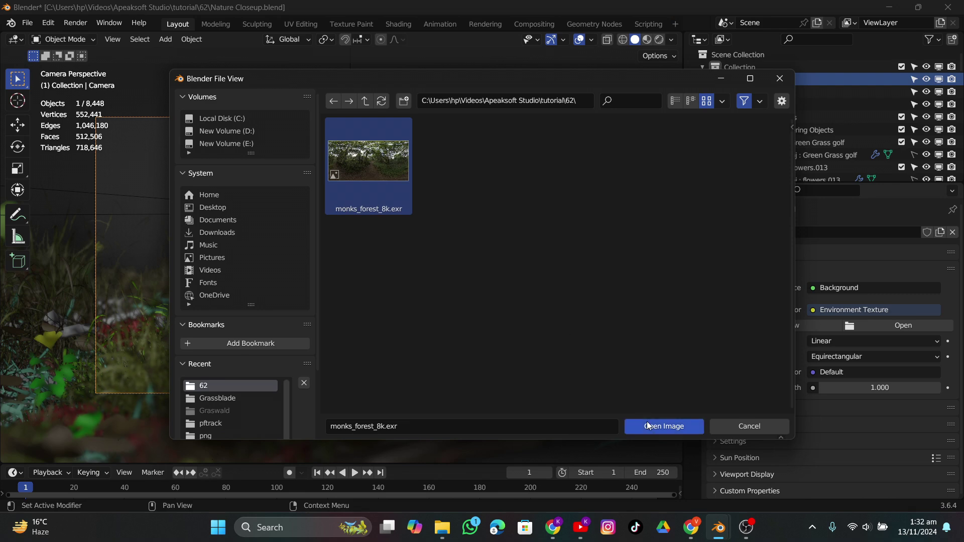
left_click(664, 426)
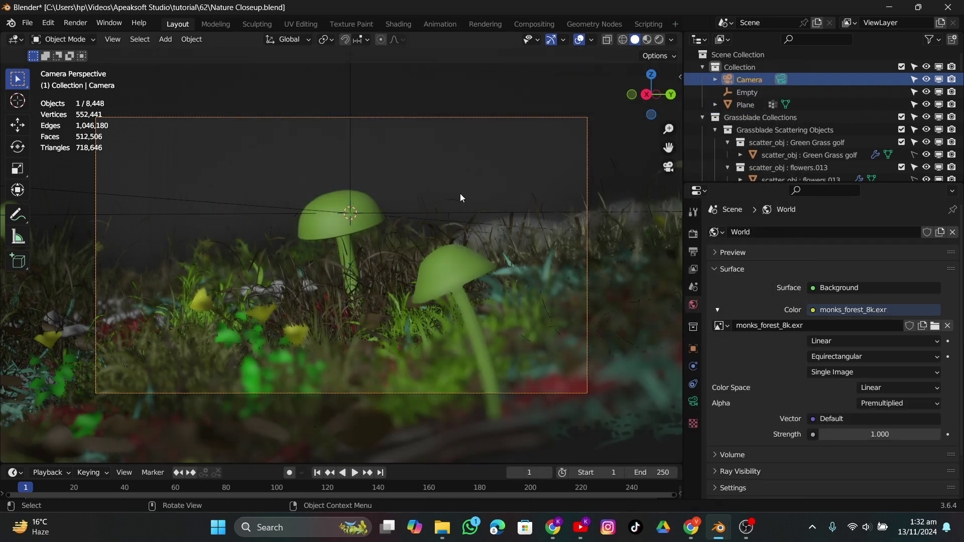
Step: Save the file and switch the viewport to rendered shading
key("ctrl+s")
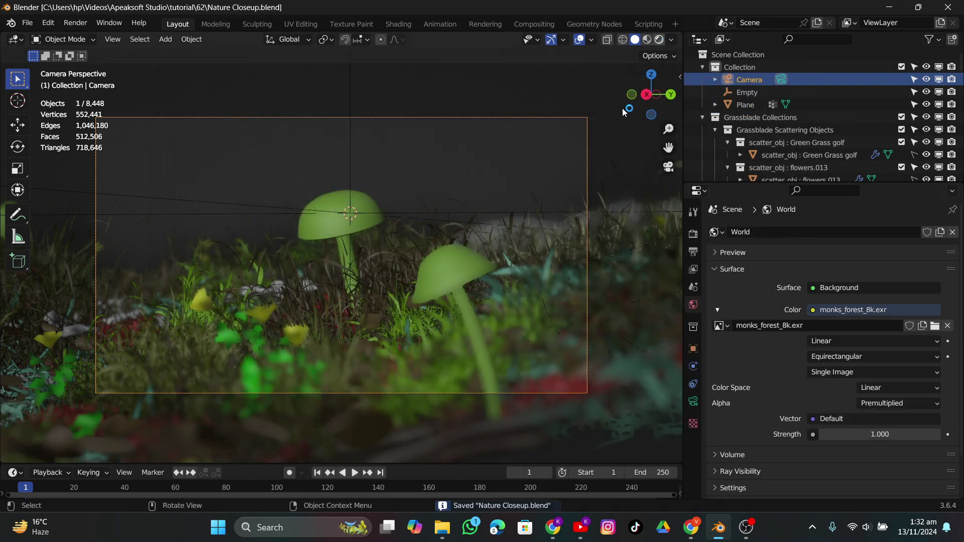
key("z")
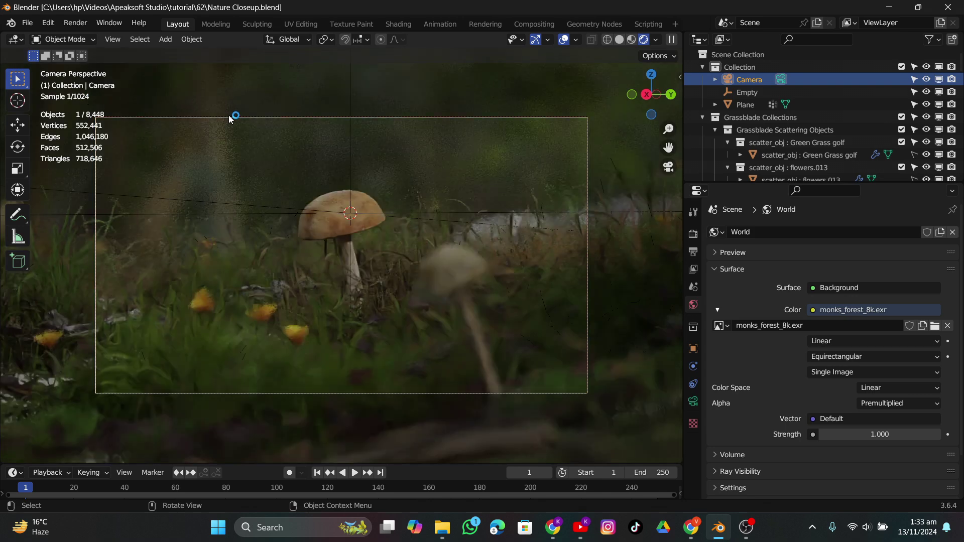
Step: Display the render settings and hide the overlays in the 3D viewport
left_click(693, 233)
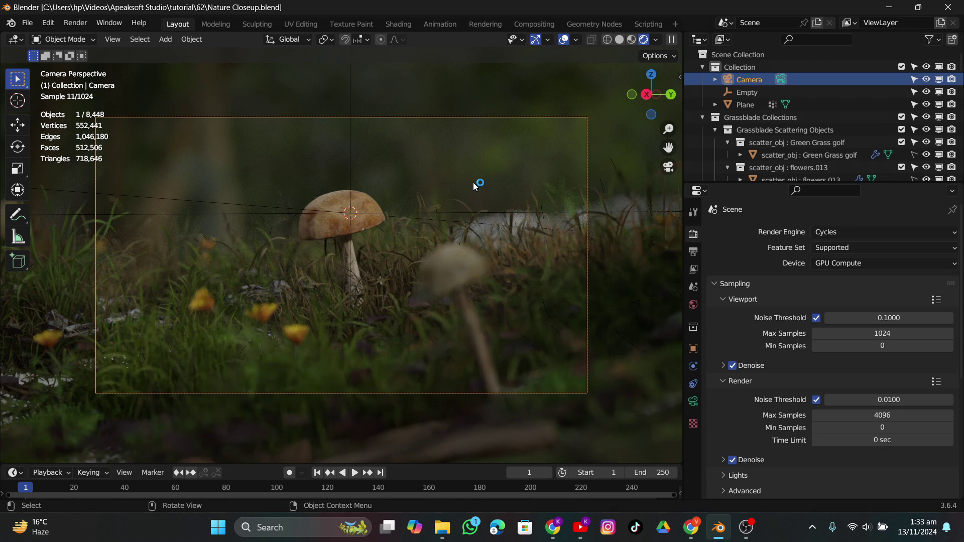
left_click(565, 40)
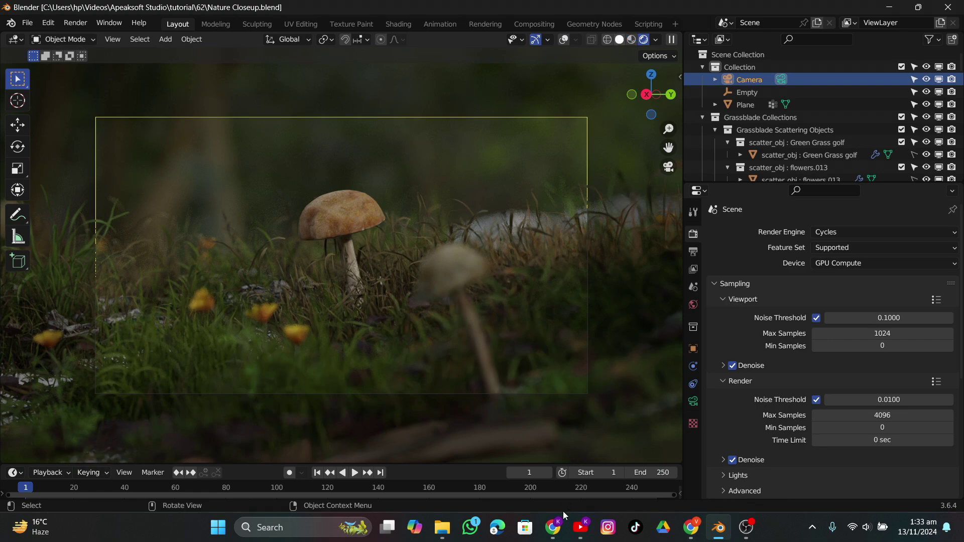
Step: Switch to Chrome, download the Monk's forest HDRI as a 2K EXR and check its progress in the download history
left_click(558, 526)
left_click(78, 5)
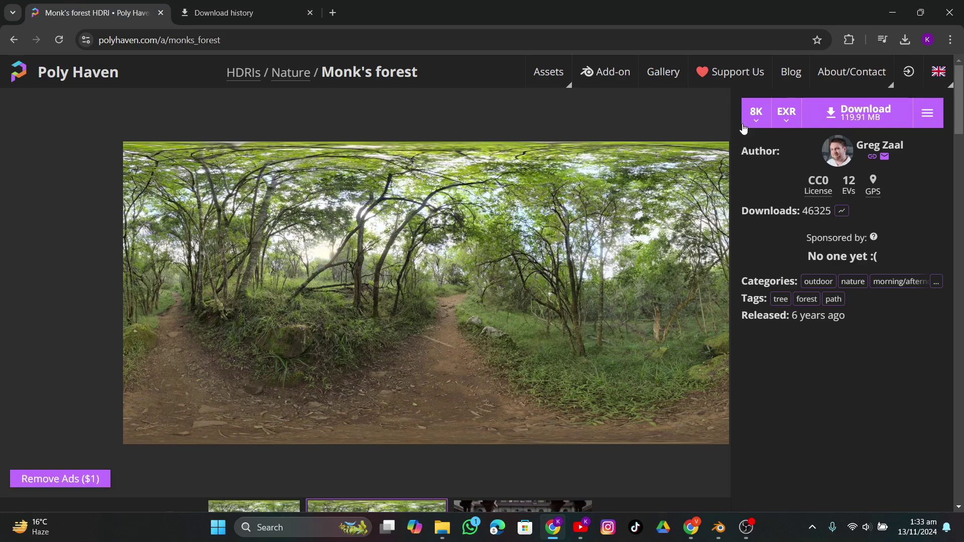
left_click(757, 114)
left_click(757, 163)
left_click(861, 113)
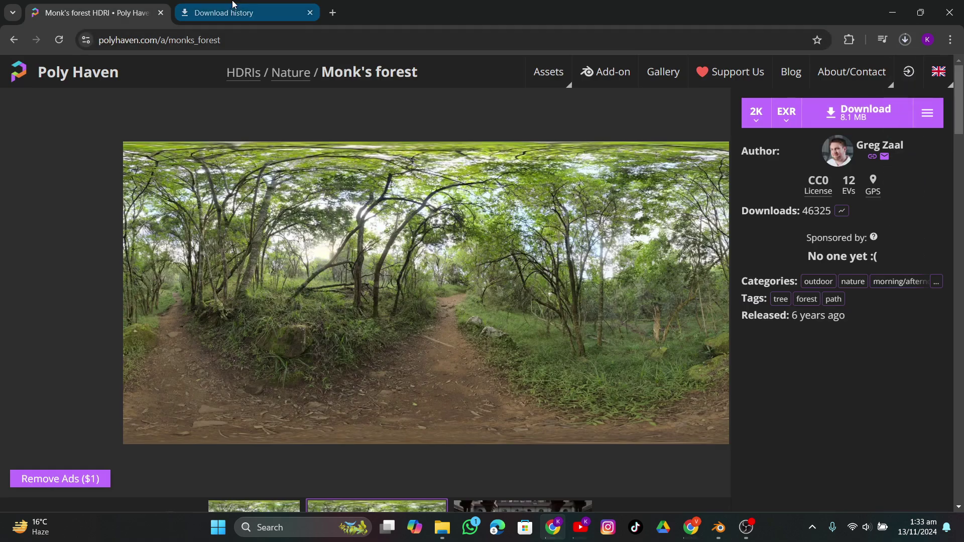
left_click(223, 12)
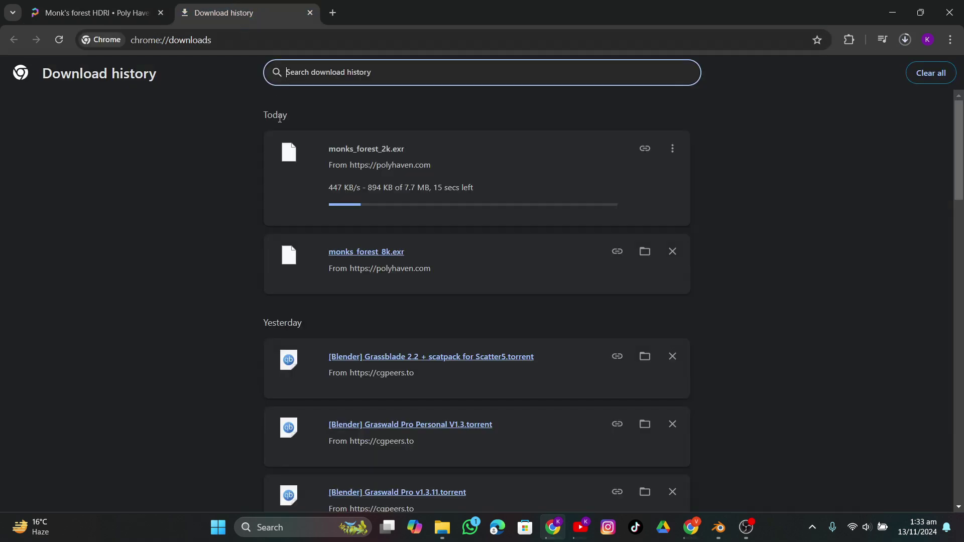
Step: Switch back to Blender and replace the world's environment image with monks_forest_2k.exr, searching the Downloads folder for "monk"
left_click(709, 537)
left_click(693, 305)
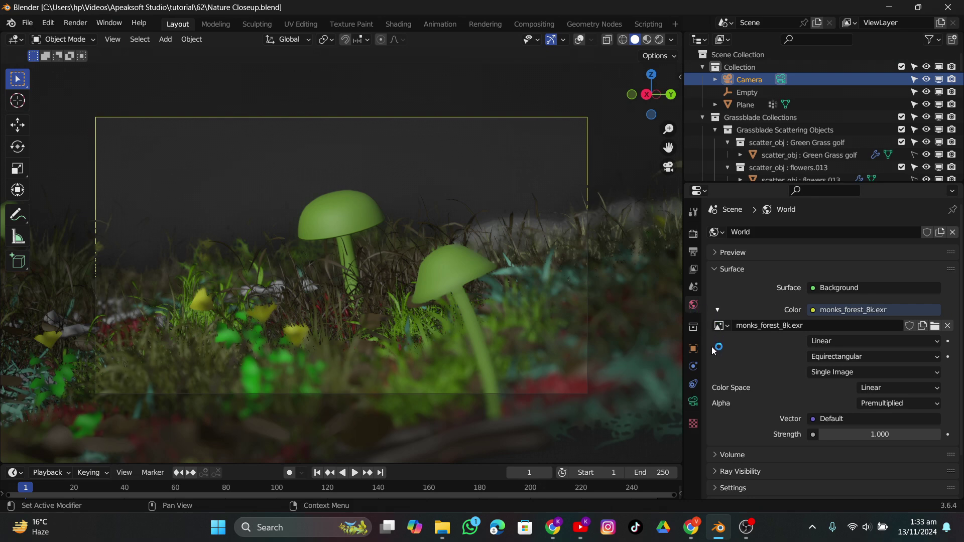
left_click(935, 326)
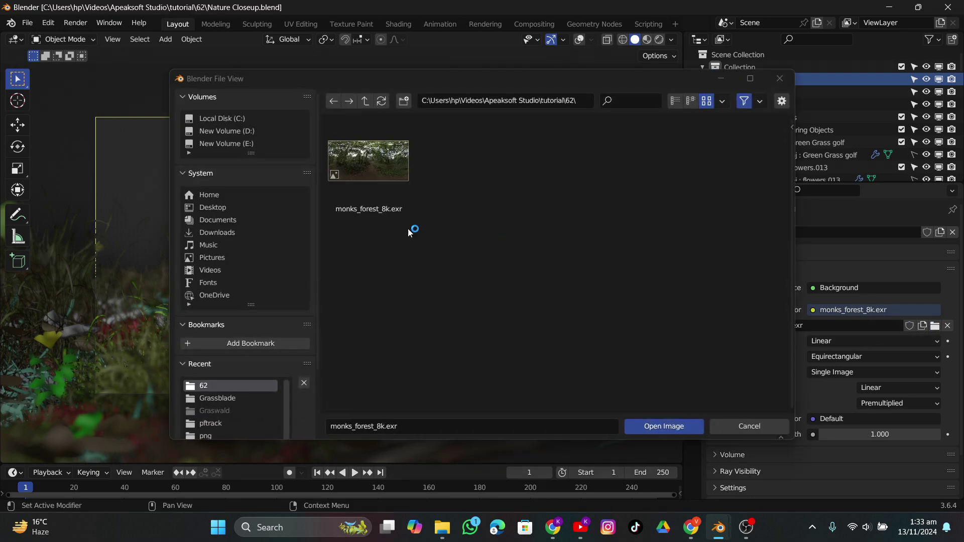
left_click(227, 232)
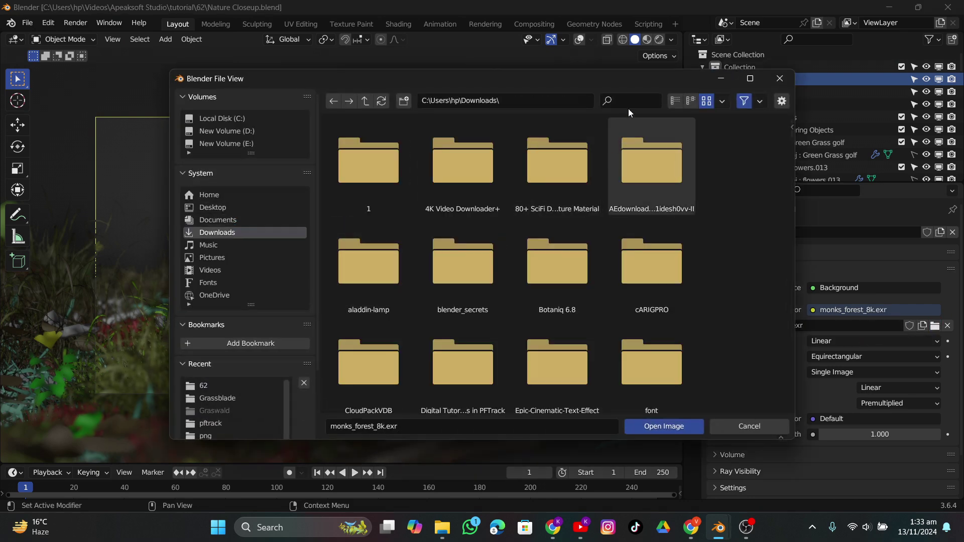
type("munk")
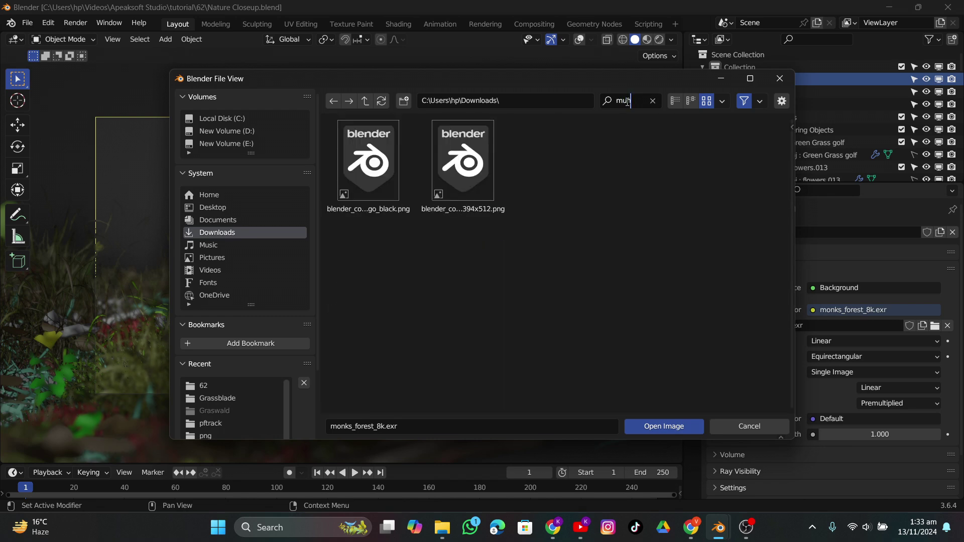
key("BackSpace")
key("BackSpace")
key("BackSpace")
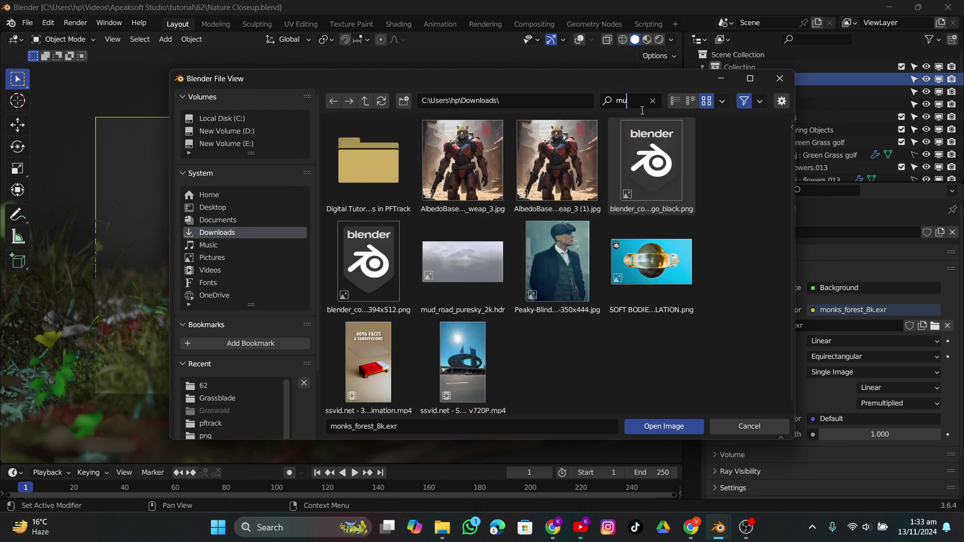
type("onk")
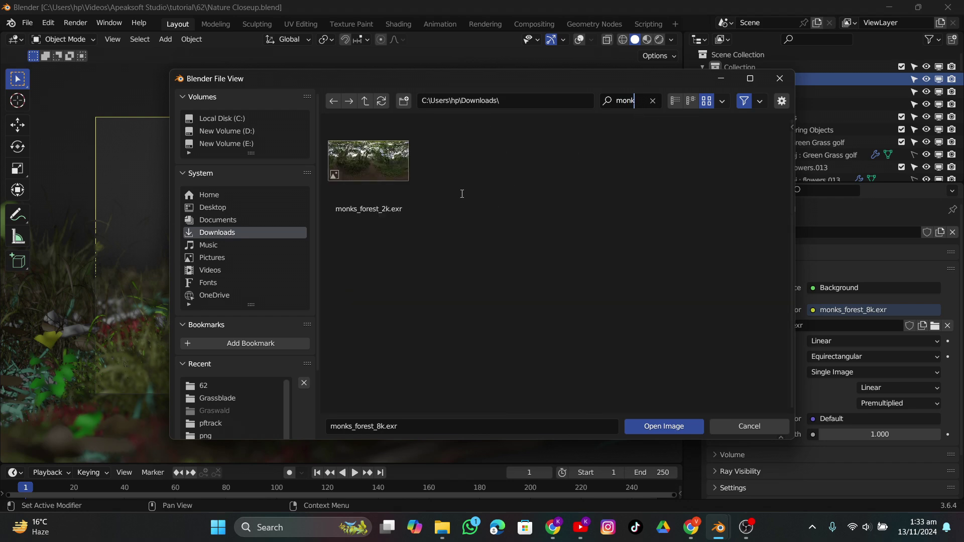
left_click(385, 166)
double_click(386, 170)
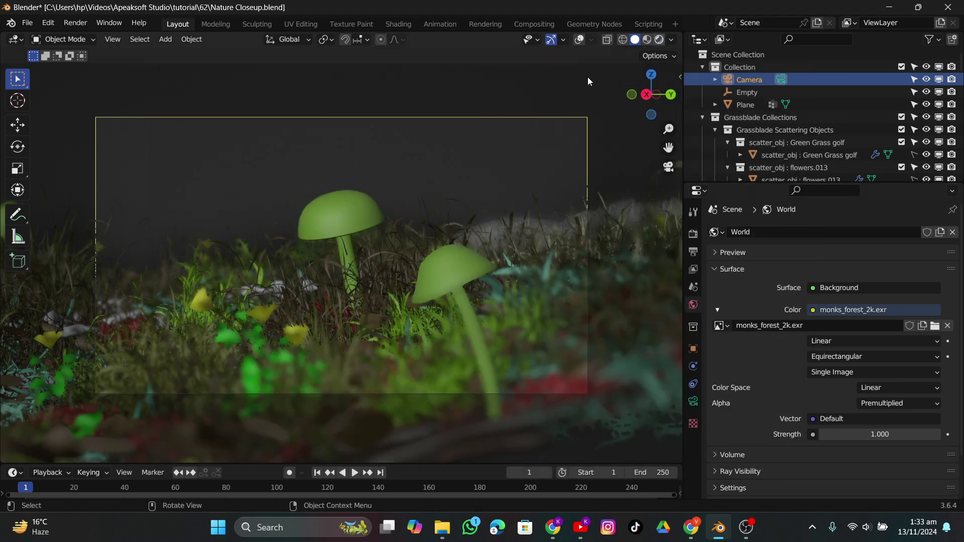
Step: Switch the 3D viewport to rendered shading with overlays hidden
key("z")
left_click(579, 50)
left_click(568, 40)
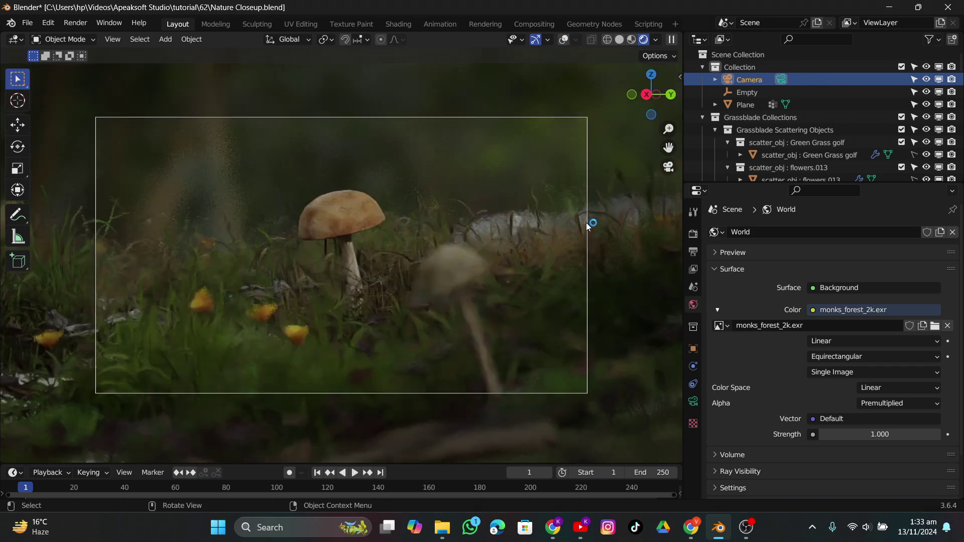
Step: Split the 3D viewport vertically and turn the new area into a Shader Editor showing the World nodes
left_click_drag(673, 38, 449, 60)
left_click(462, 41)
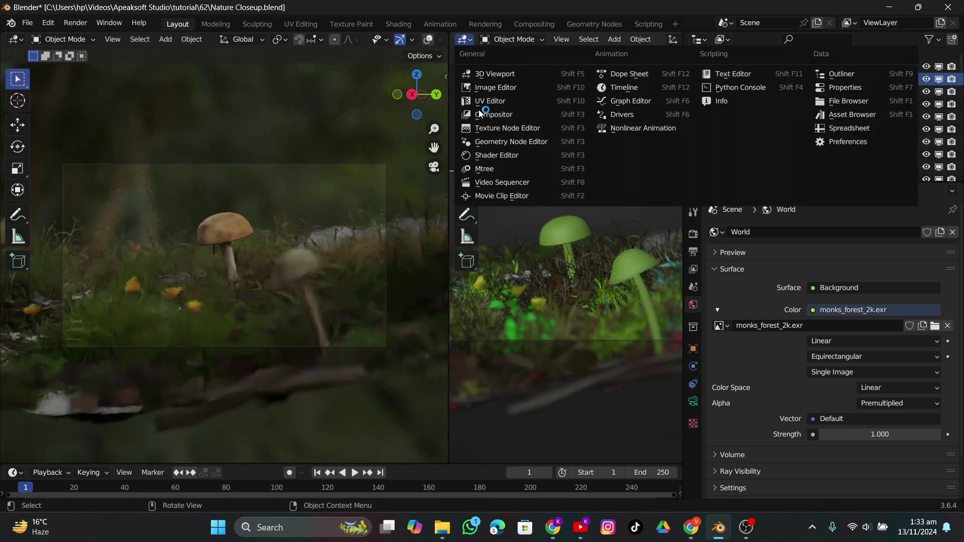
left_click(485, 155)
left_click_drag(545, 142, 663, 141)
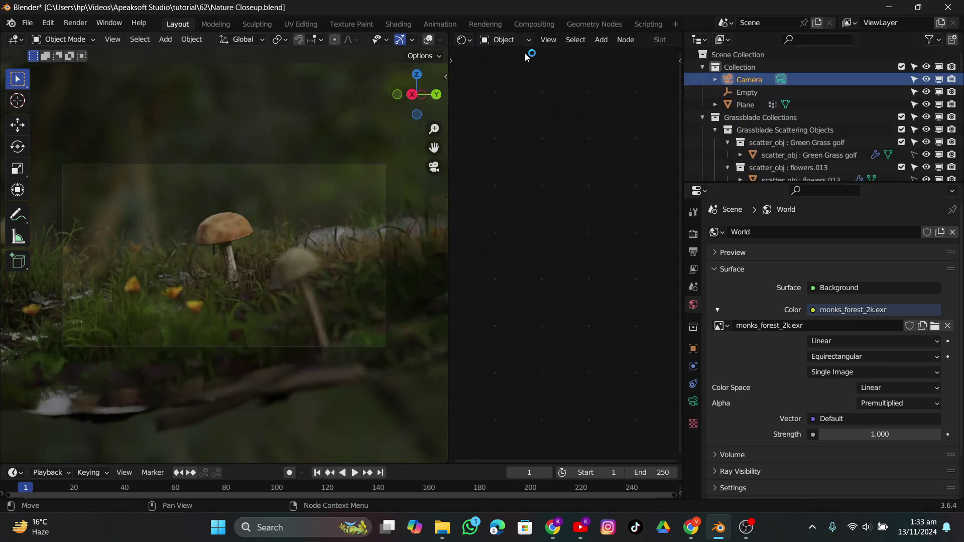
left_click(504, 39)
left_click(508, 67)
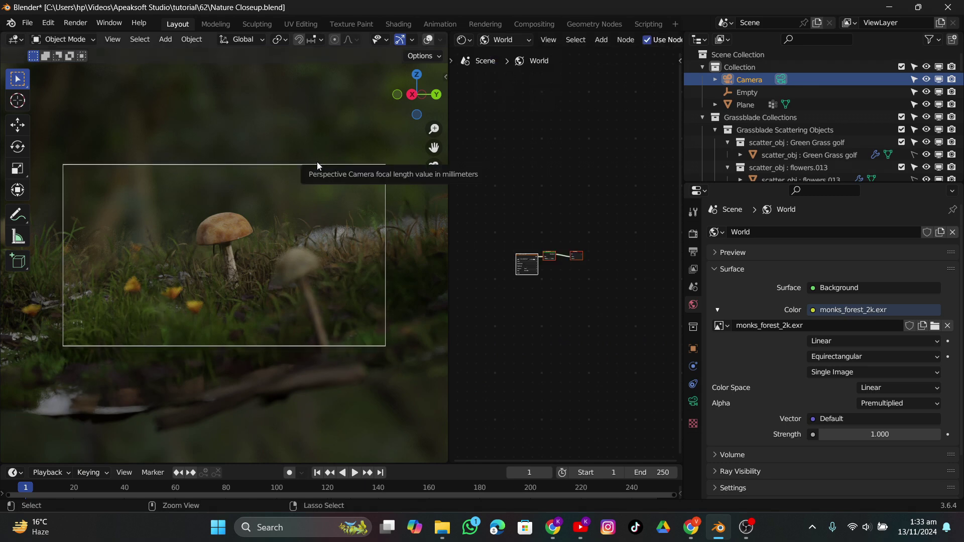
Step: Draw a render region that covers the full camera frame
key("ctrl+b")
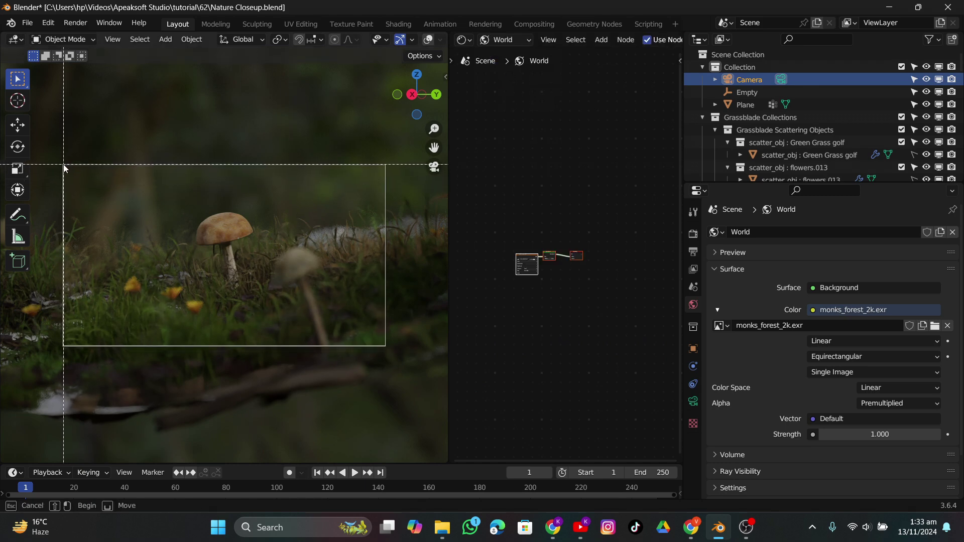
left_click_drag(62, 164, 386, 346)
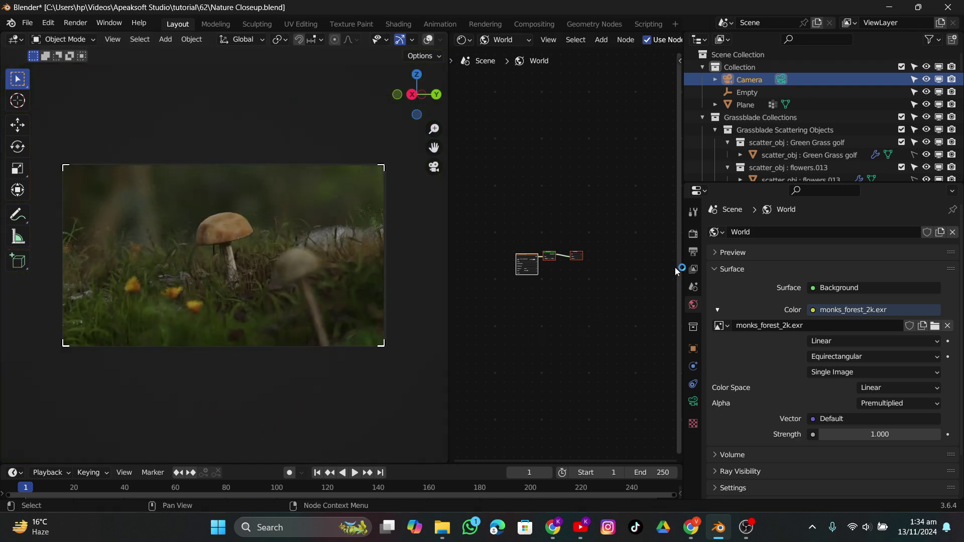
Step: In Color Management, try the Standard view transform, return it to Filmic and set the look to Medium Contrast
left_click(694, 233)
scroll(764, 360, "down", 10)
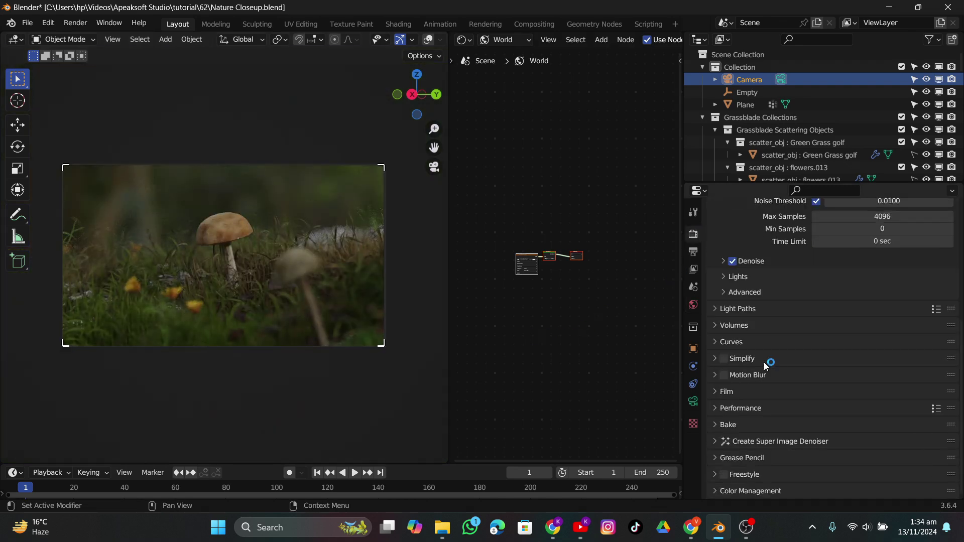
left_click(748, 491)
scroll(772, 408, "down", 5)
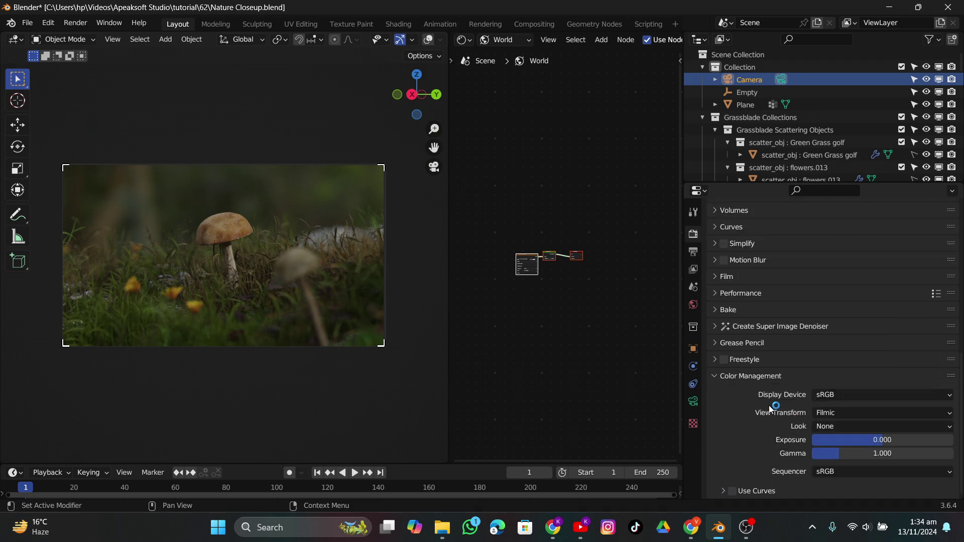
left_click(828, 414)
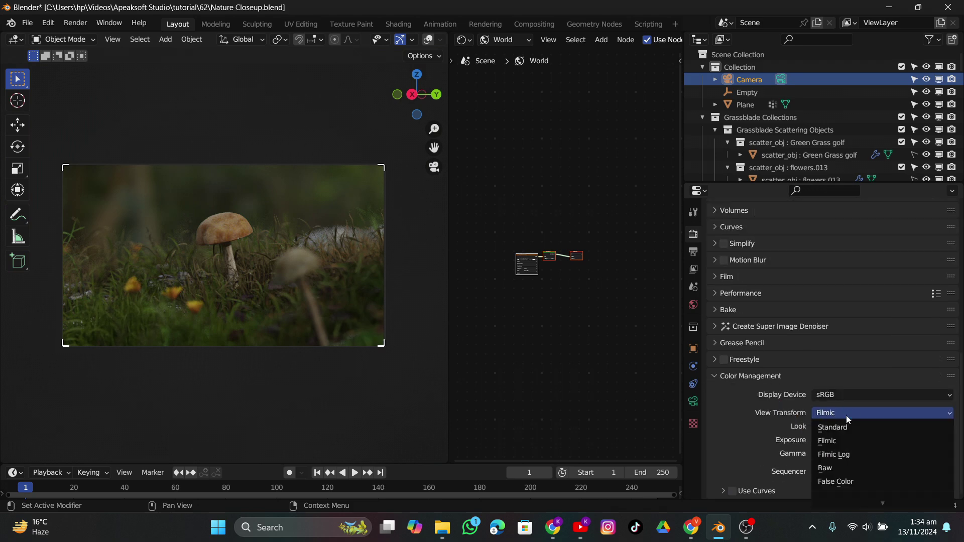
left_click(844, 428)
left_click(831, 414)
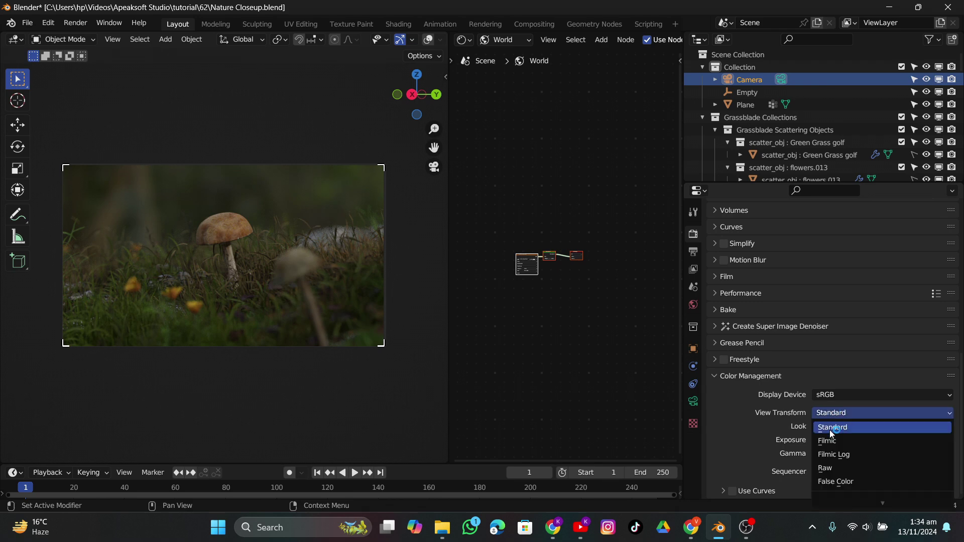
left_click(828, 441)
left_click(823, 426)
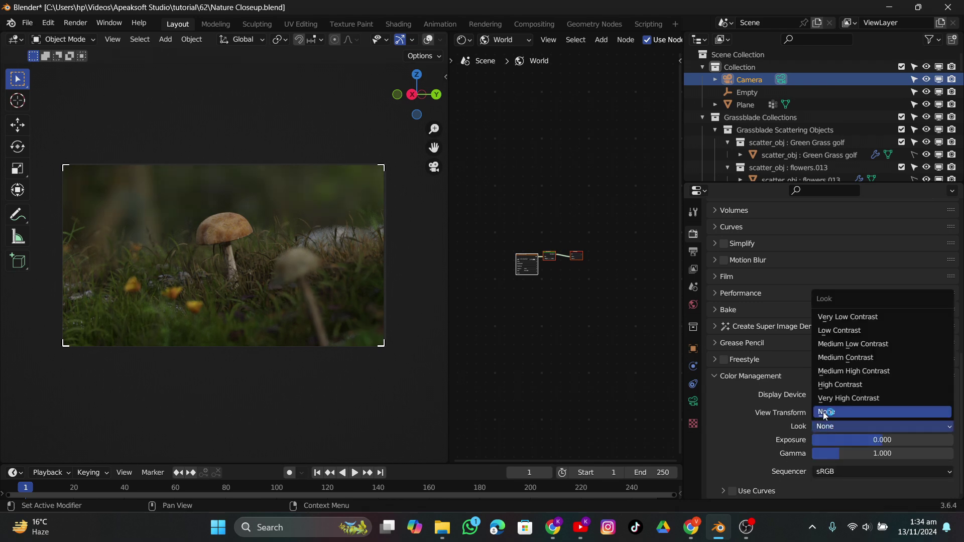
left_click(837, 360)
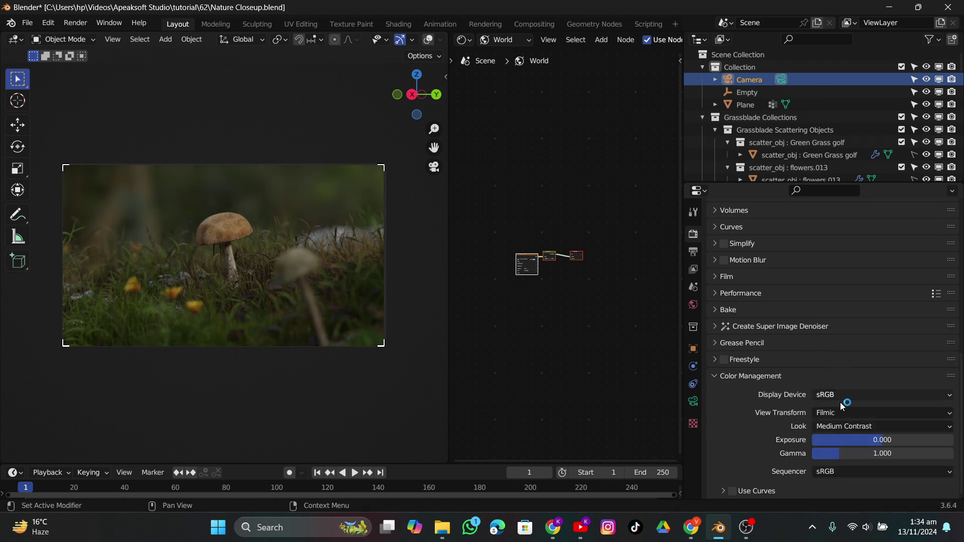
Step: Compare the High, Medium Low and Medium High Contrast looks, then set the look back to Medium Contrast
left_click(839, 425)
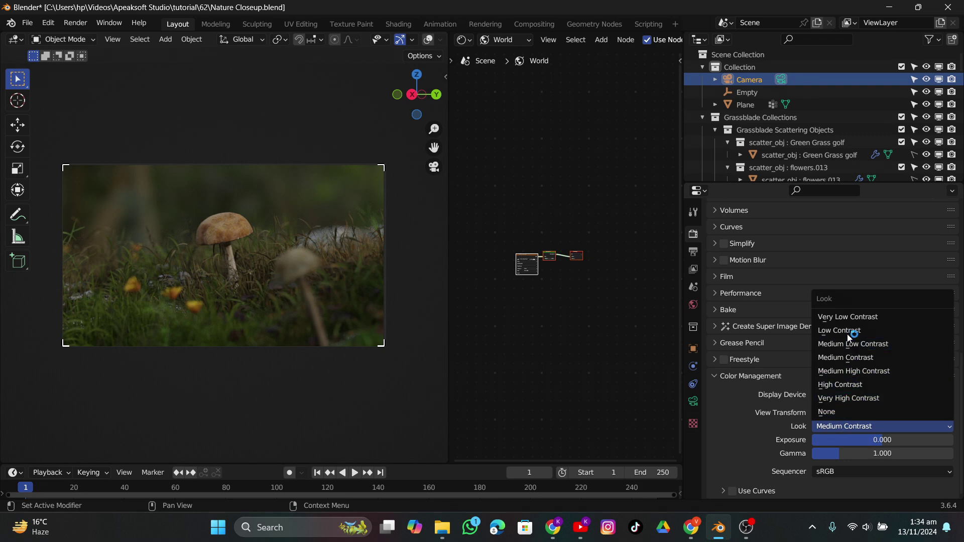
left_click(846, 383)
left_click(839, 425)
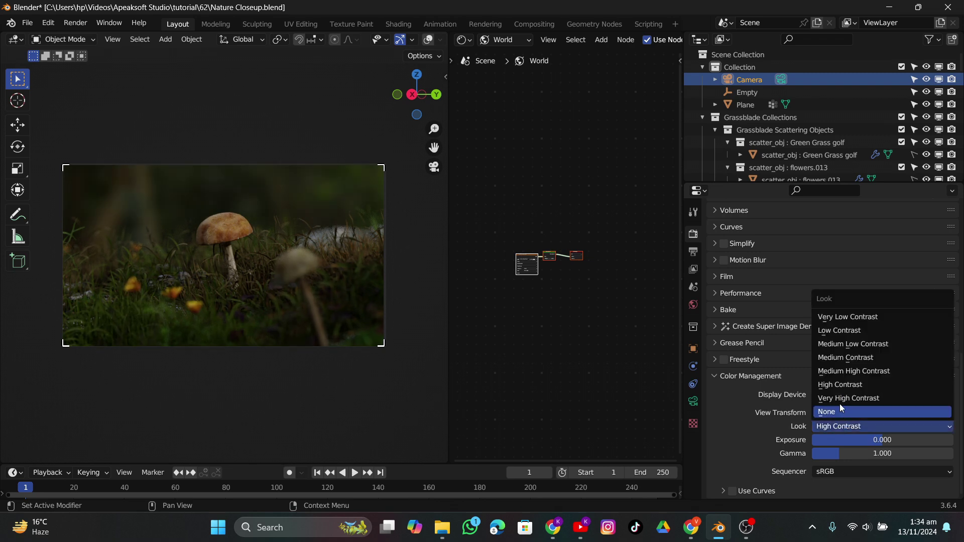
left_click(866, 344)
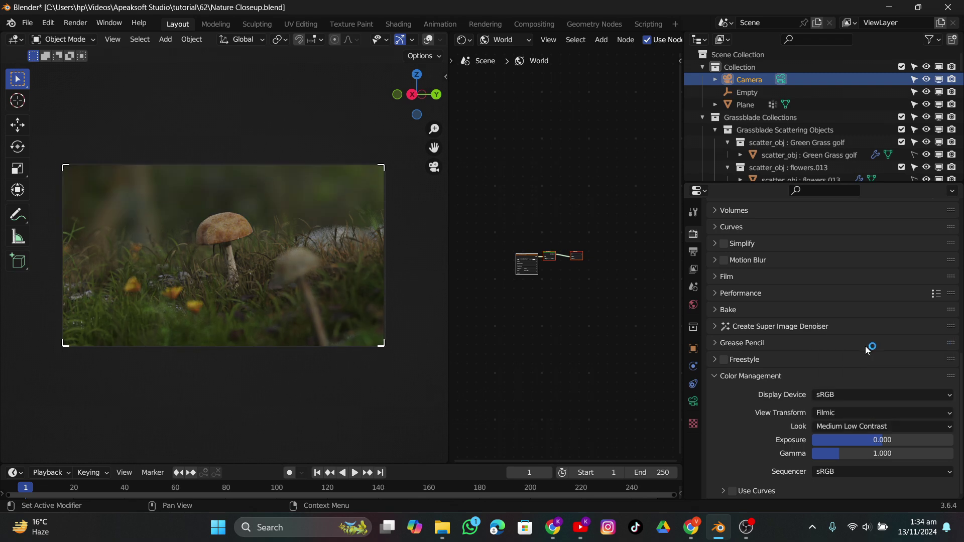
left_click(836, 424)
left_click(868, 373)
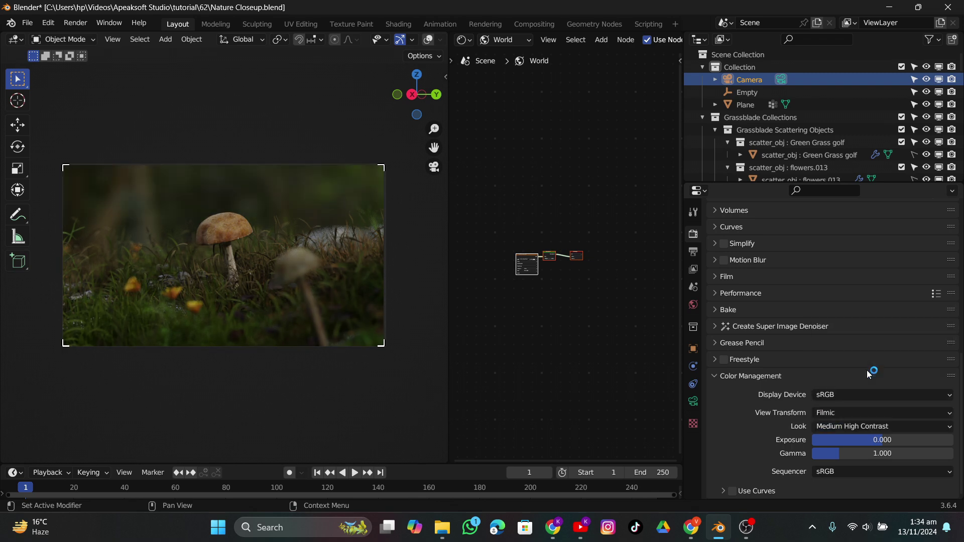
scroll(422, 282, "up", 1)
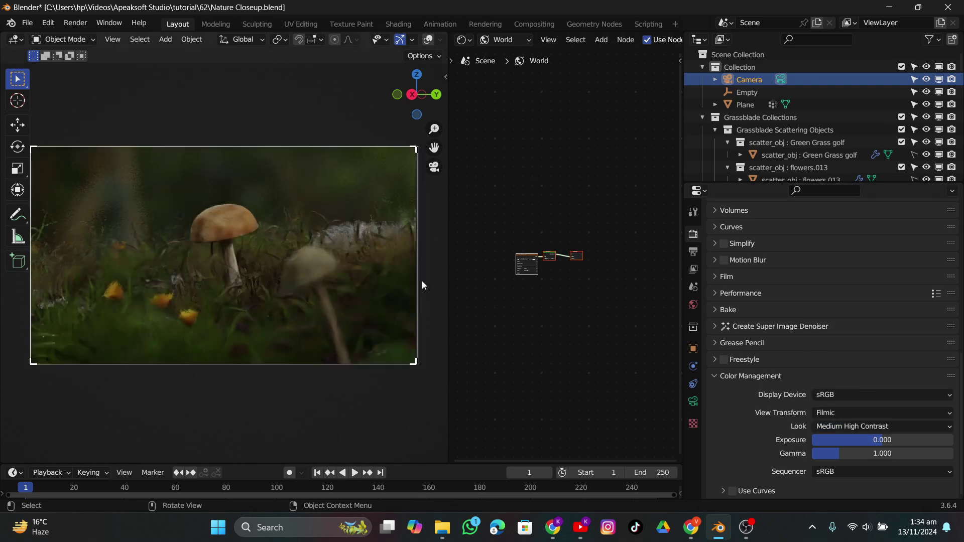
left_click(866, 426)
left_click(864, 358)
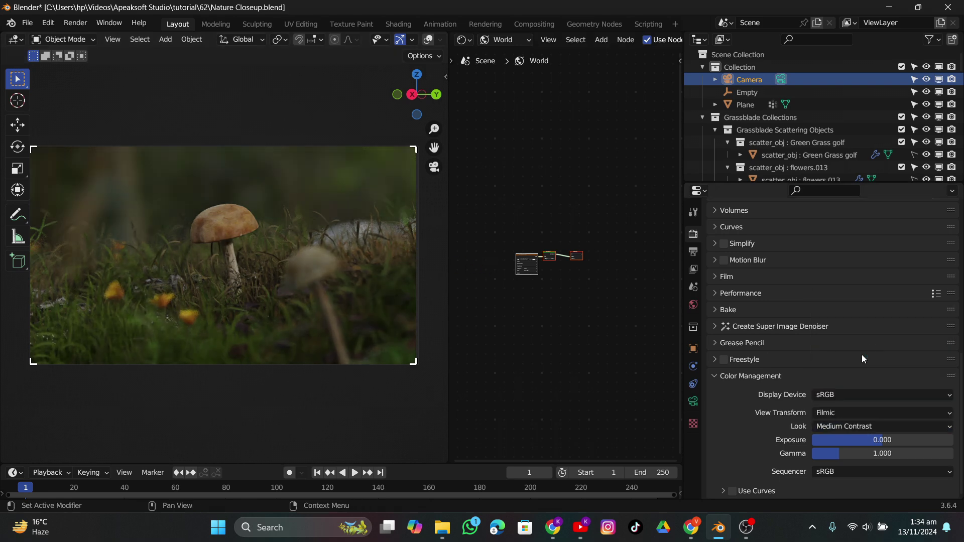
Step: Add Texture Coordinate and Mapping nodes to the world's environment texture
scroll(518, 285, "up", 3)
scroll(593, 256, "up", 2)
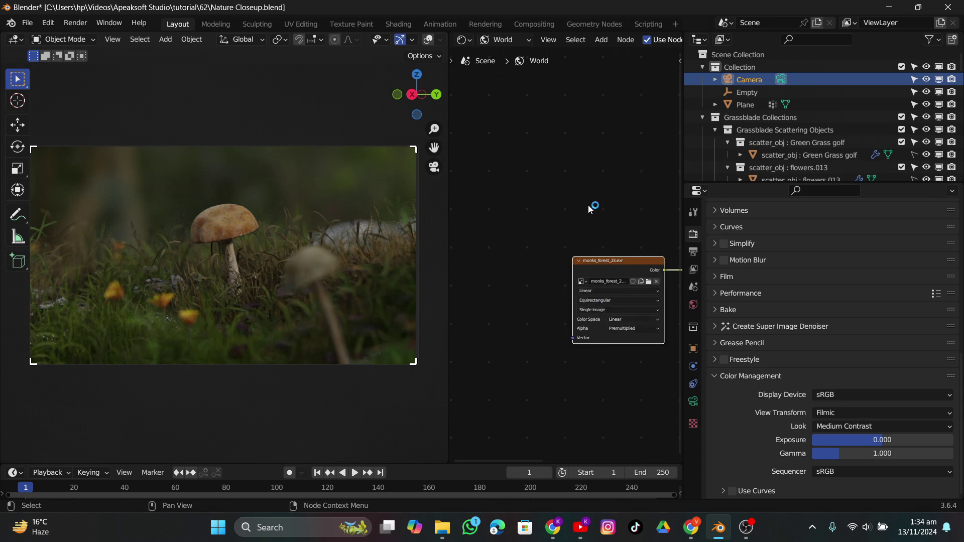
key("ctrl+t")
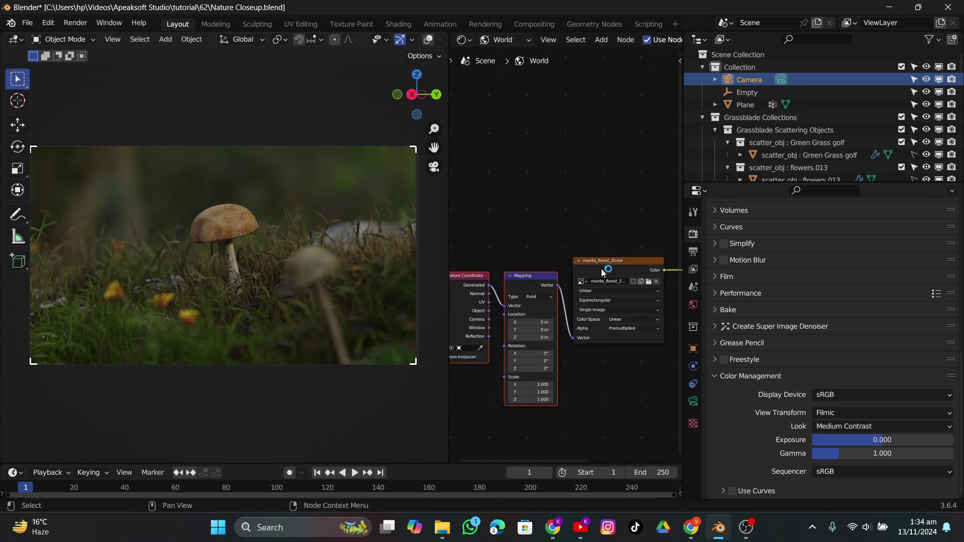
Step: Select the ground plane in camera view and set the Shader Editor to show Object materials
middle_click_drag(369, 178, 373, 215)
left_click(434, 168)
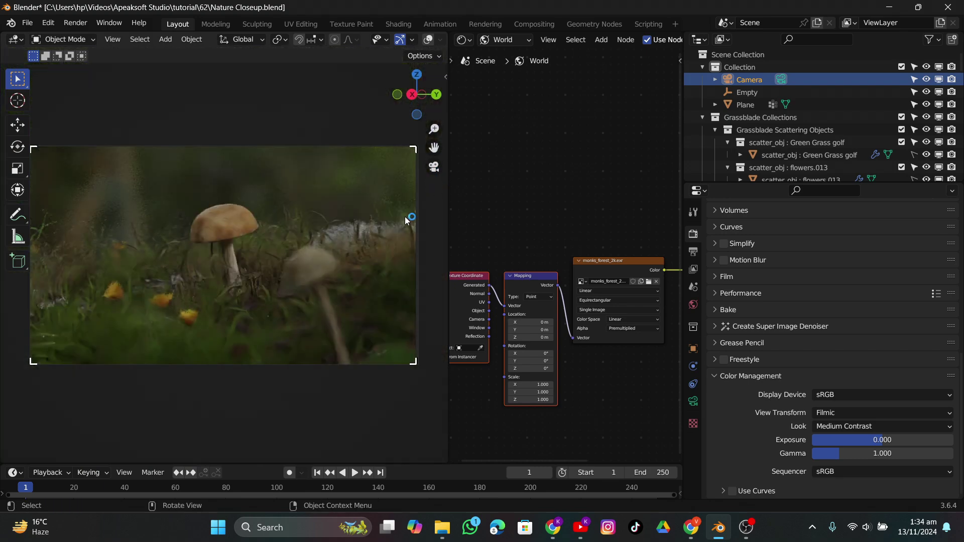
left_click(344, 290)
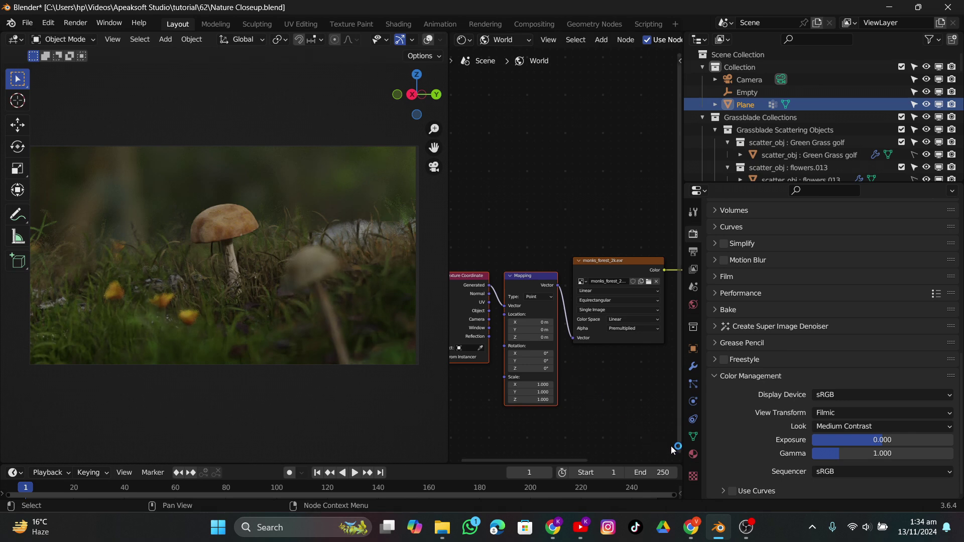
left_click(523, 41)
left_click(514, 54)
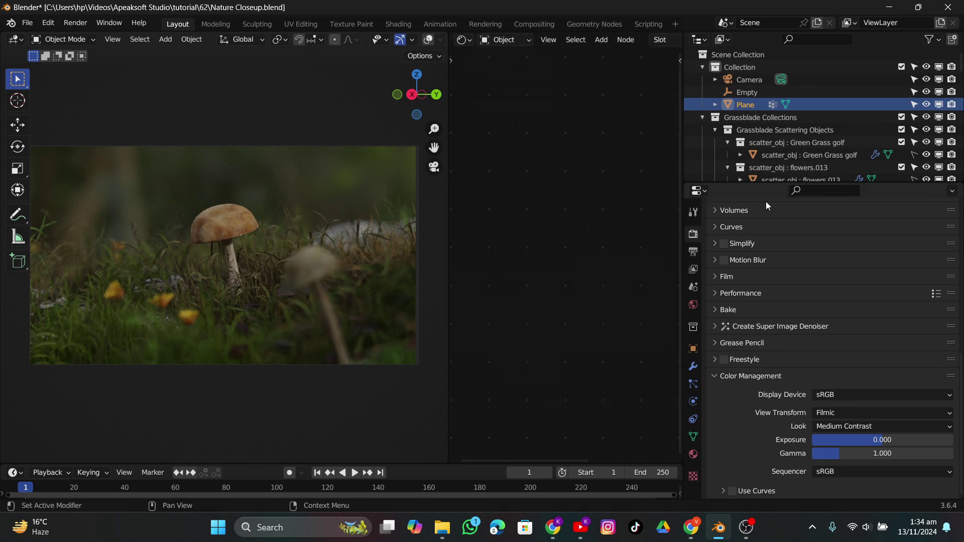
Step: Create a new material for the ground plane and frame its Principled BSDF nodes in the Shader Editor
left_click(694, 454)
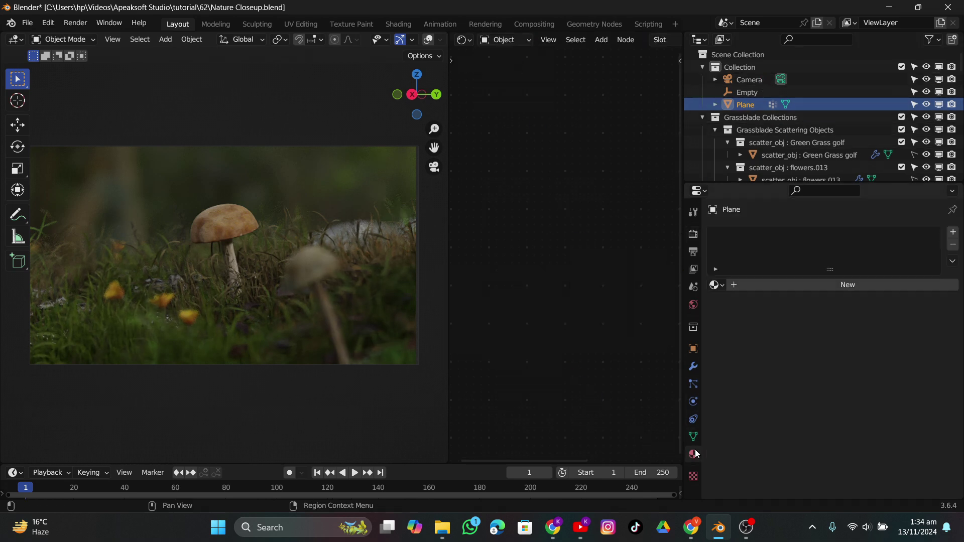
left_click(801, 280)
key("Home")
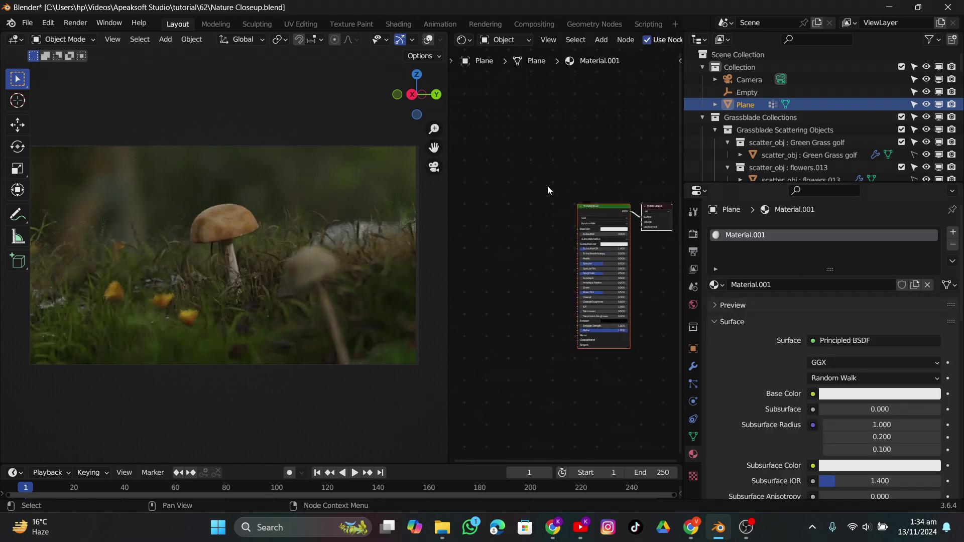
scroll(538, 179, "up", 2)
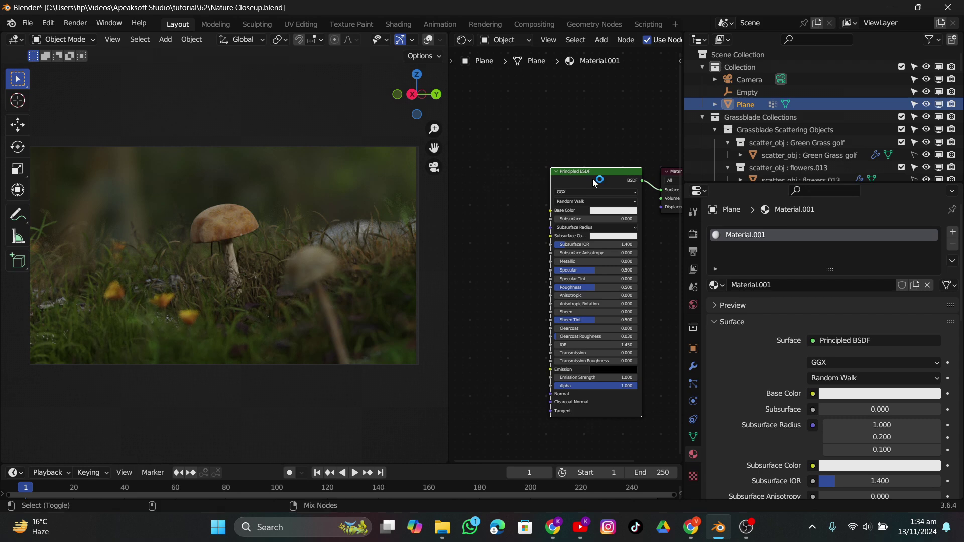
Step: Start Principled Texture Setup on the Principled BSDF and browse to the folder E:\assets\a asset\a texture\TEXTUREE\textures
key("ctrl+shift+t")
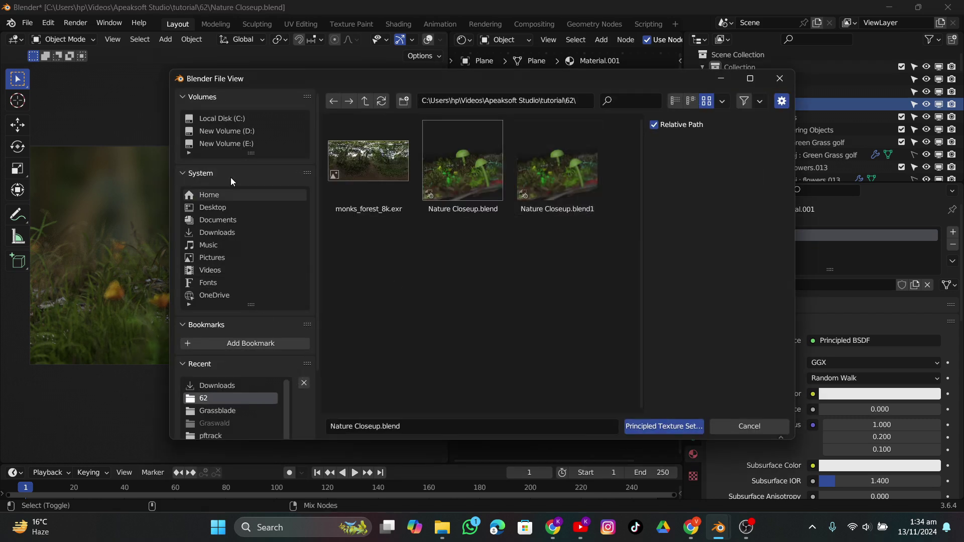
left_click(242, 144)
double_click(438, 182)
double_click(334, 180)
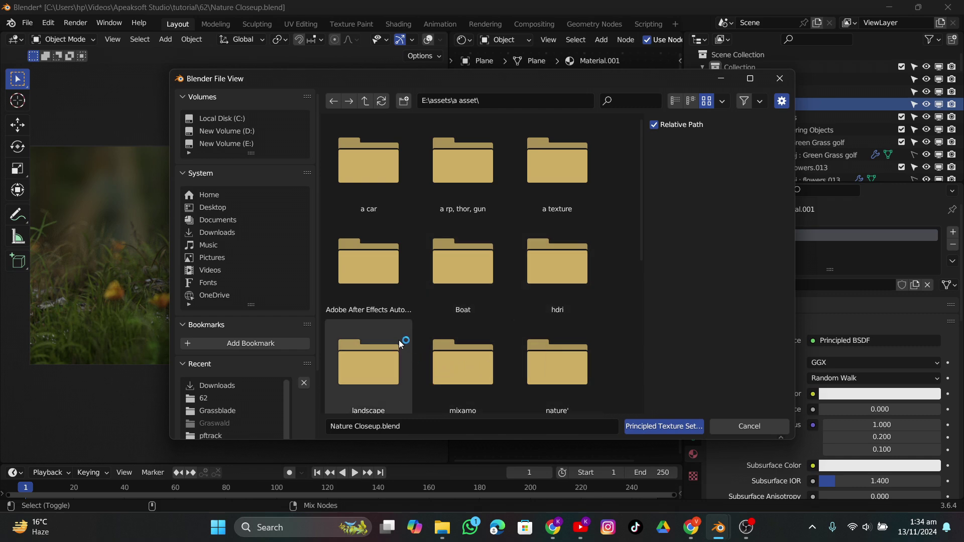
double_click(464, 173)
left_click(365, 101)
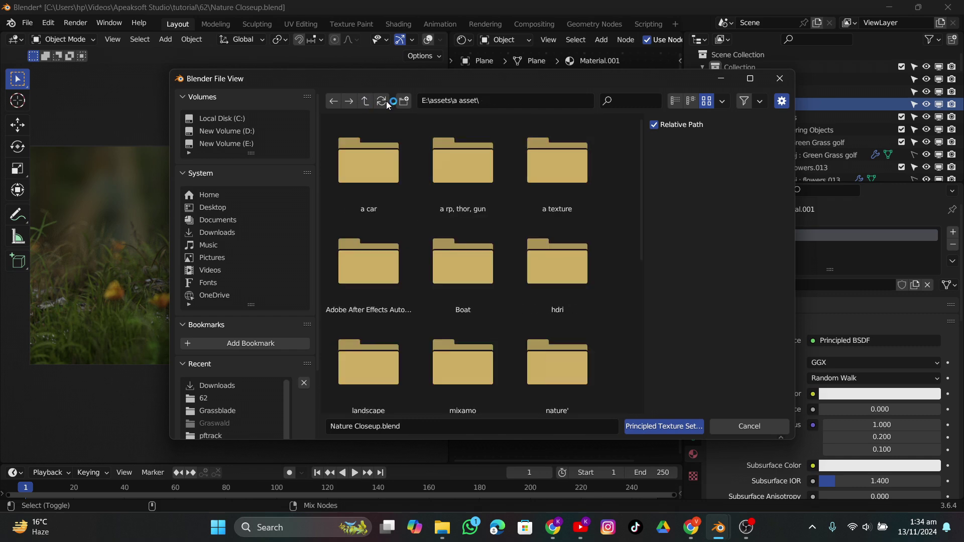
double_click(534, 153)
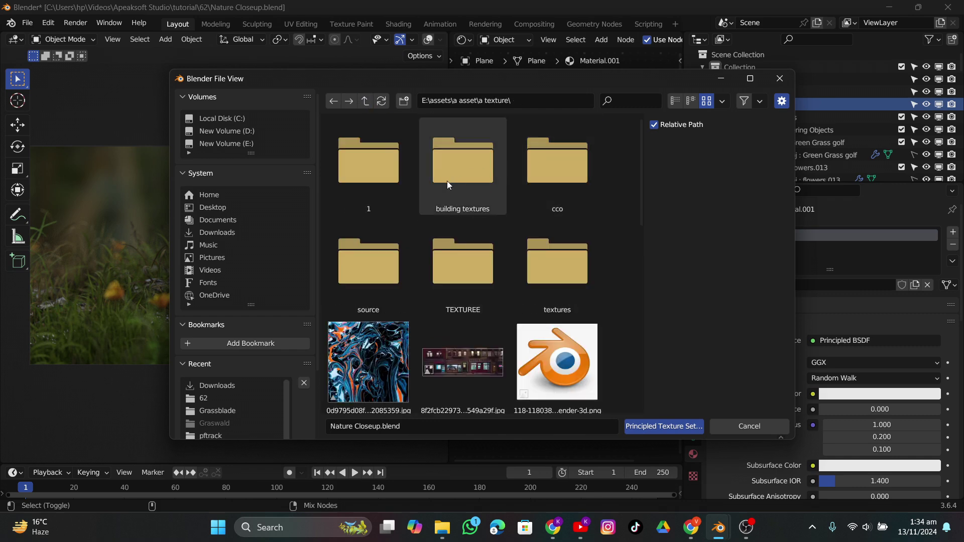
double_click(499, 275)
double_click(563, 264)
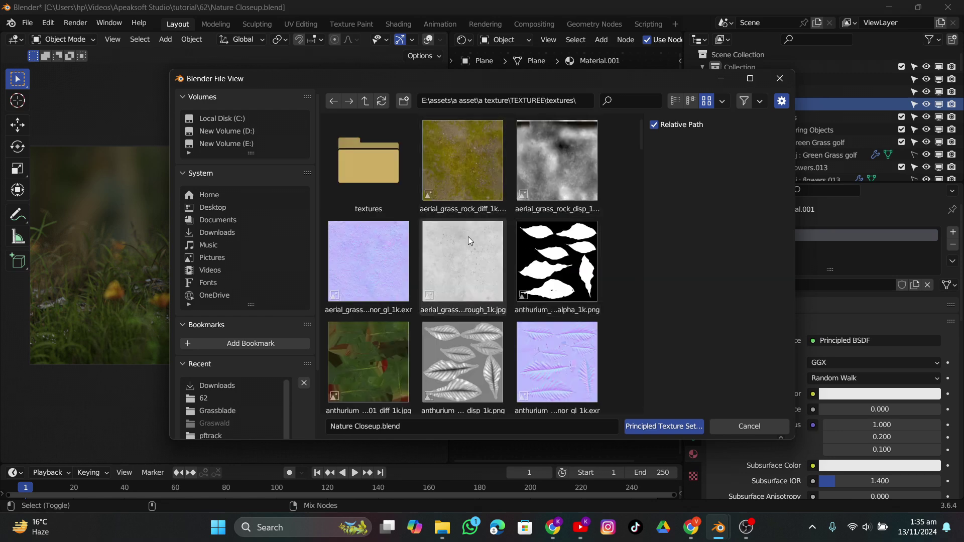
Step: Load the coast_sand_rocks_02 1k diffuse, displacement, normal and roughness maps into the ground material and check them through the camera
scroll(468, 241, "down", 5)
scroll(468, 238, "down", 10)
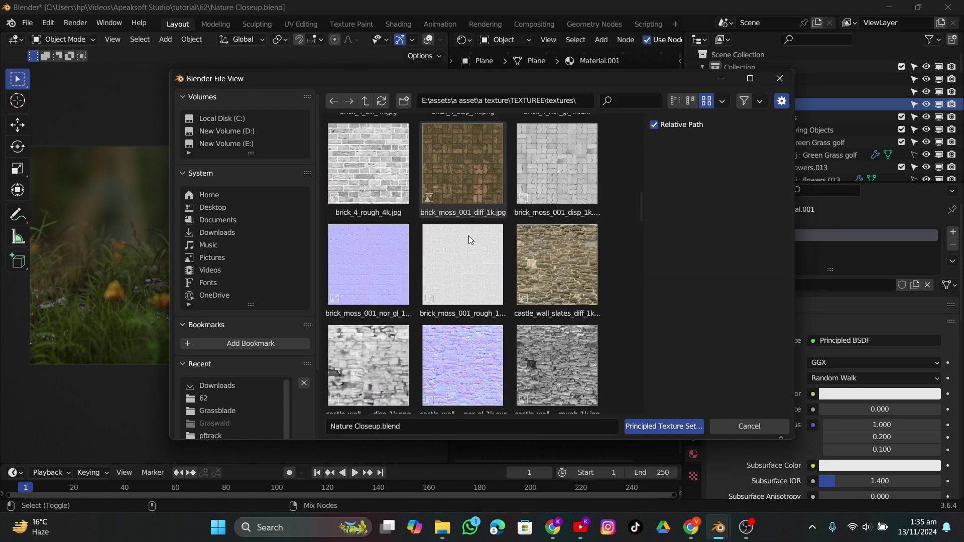
left_click(401, 239)
left_click(384, 288, "shift")
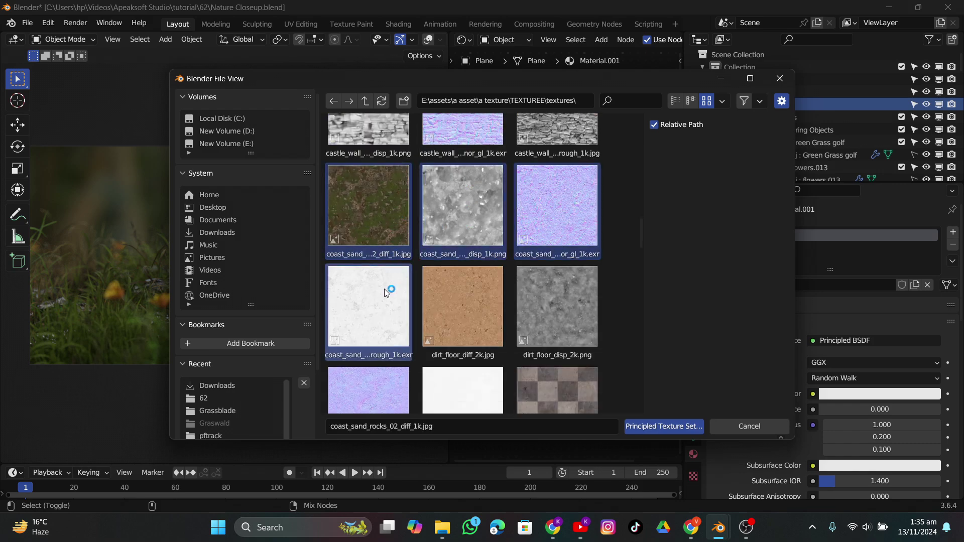
left_click(661, 427)
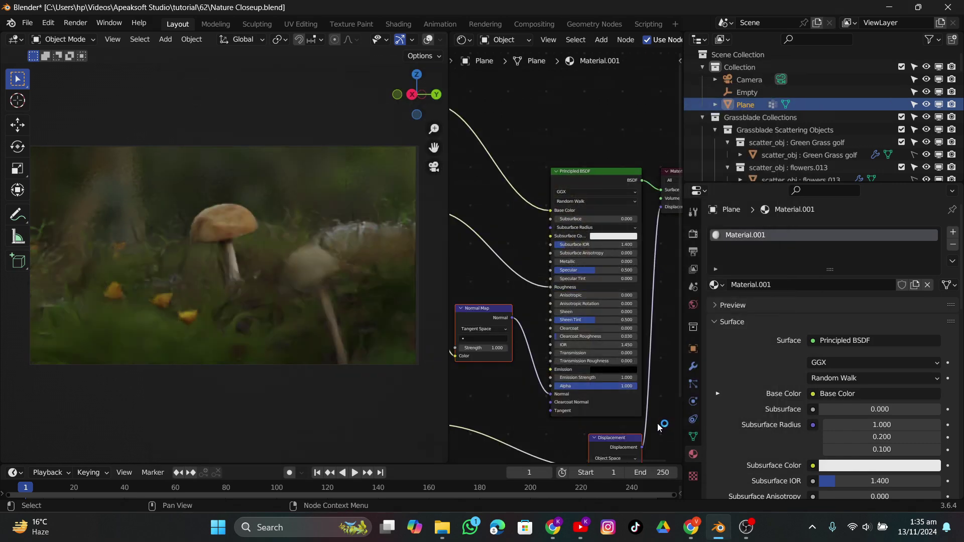
key("KP_0")
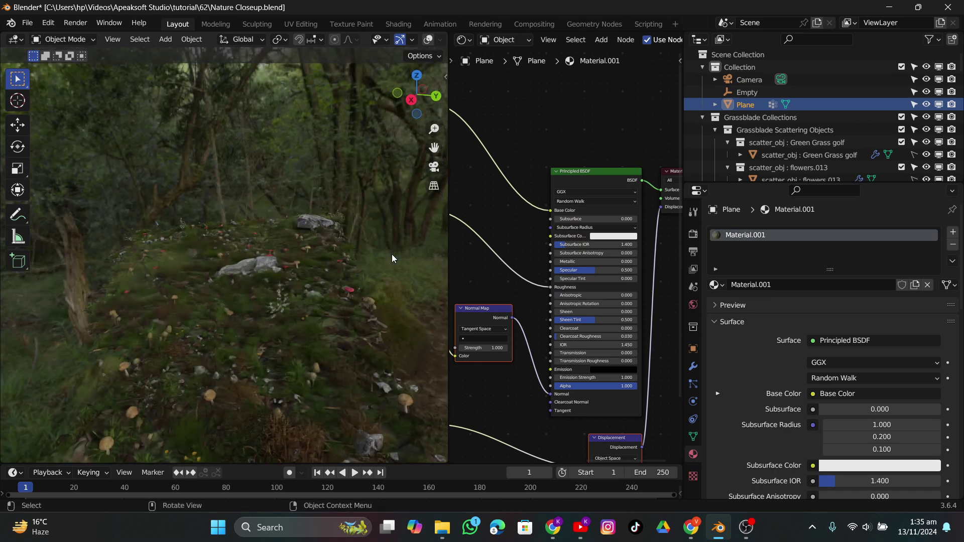
left_click(434, 167)
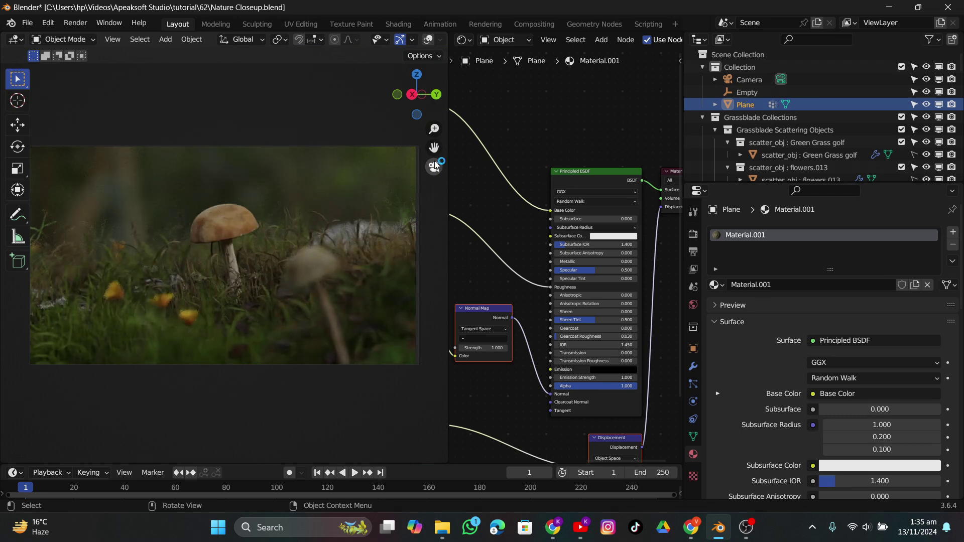
Step: Show the World shader nodes and set the Mapping node's Z rotation to 249° to turn the forest HDRI
left_click(513, 36)
left_click(502, 67)
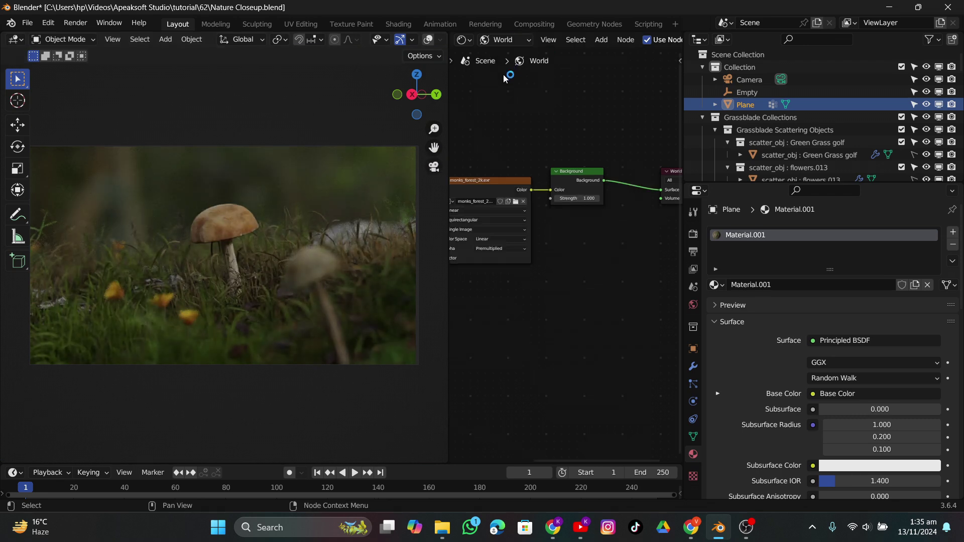
middle_click_drag(476, 201, 615, 192)
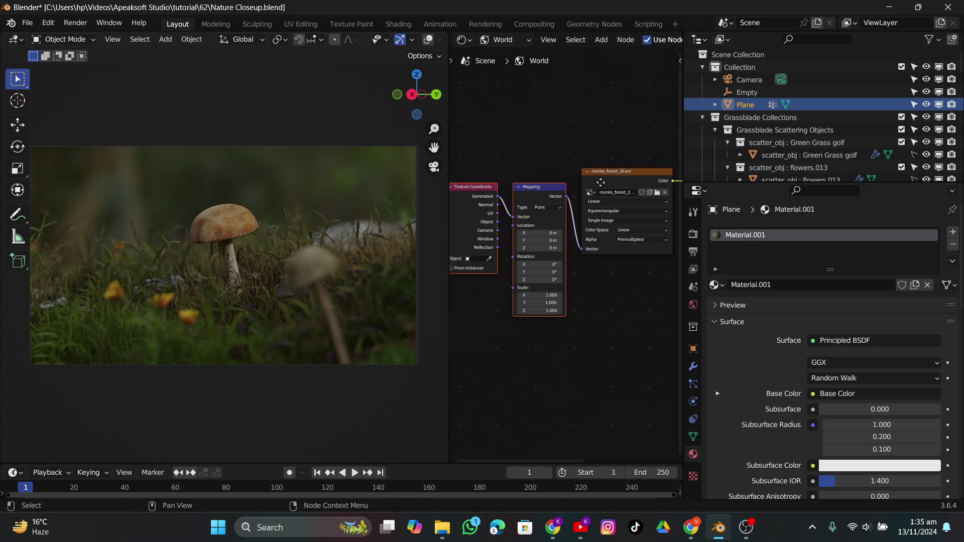
scroll(559, 250, "up", 5)
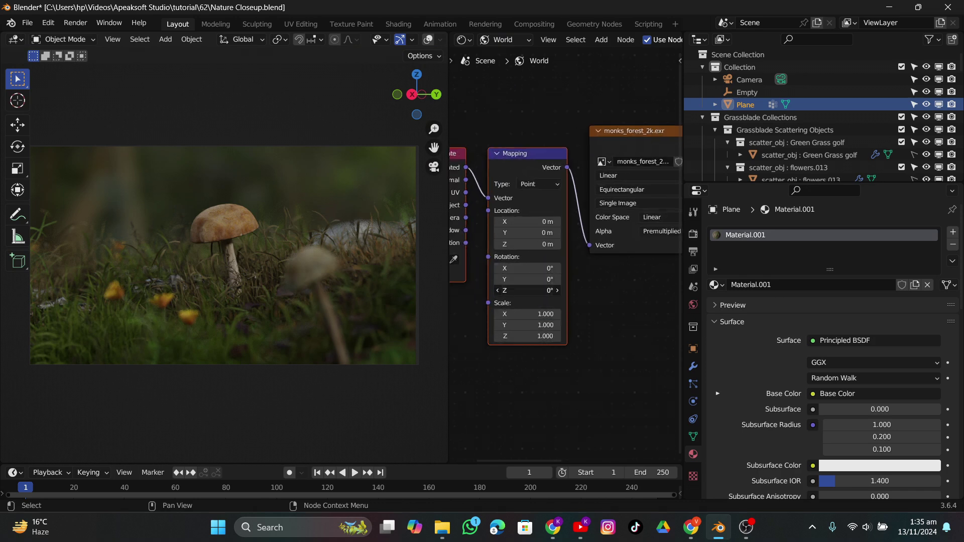
left_click_drag(527, 290, 547, 291)
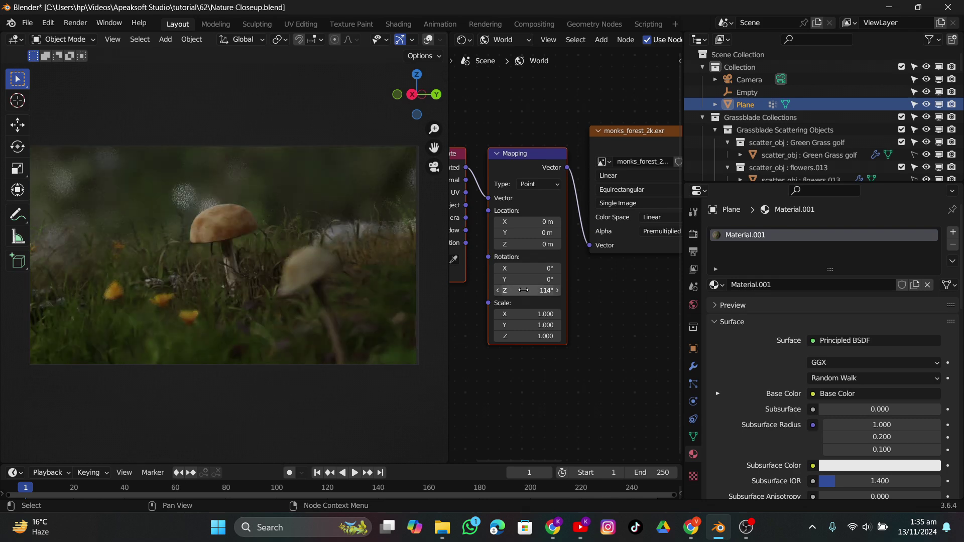
mouse_move(523, 291)
left_mouse_down()
mouse_move(545, 291)
mouse_move(524, 290)
left_mouse_up()
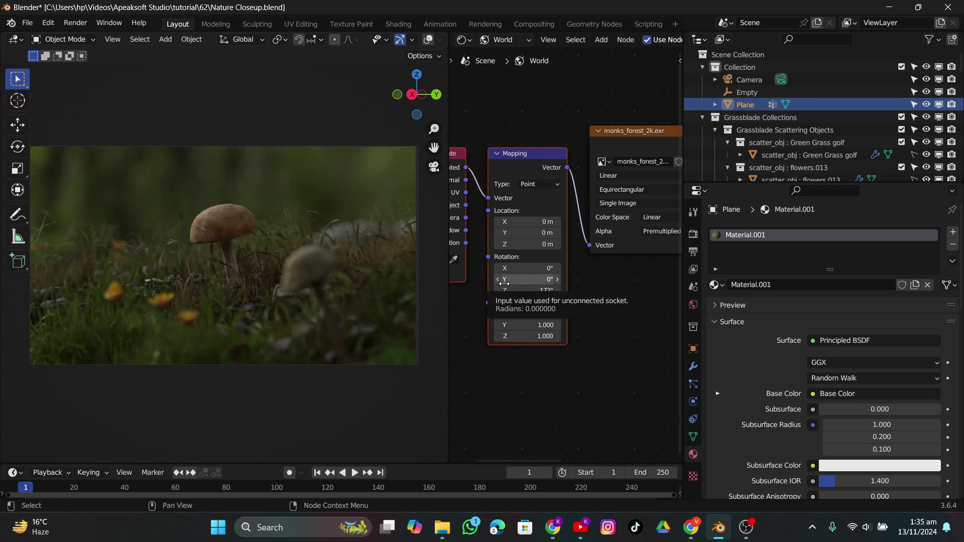
mouse_move(509, 290)
left_mouse_down()
mouse_move(522, 290)
mouse_move(509, 290)
left_mouse_up()
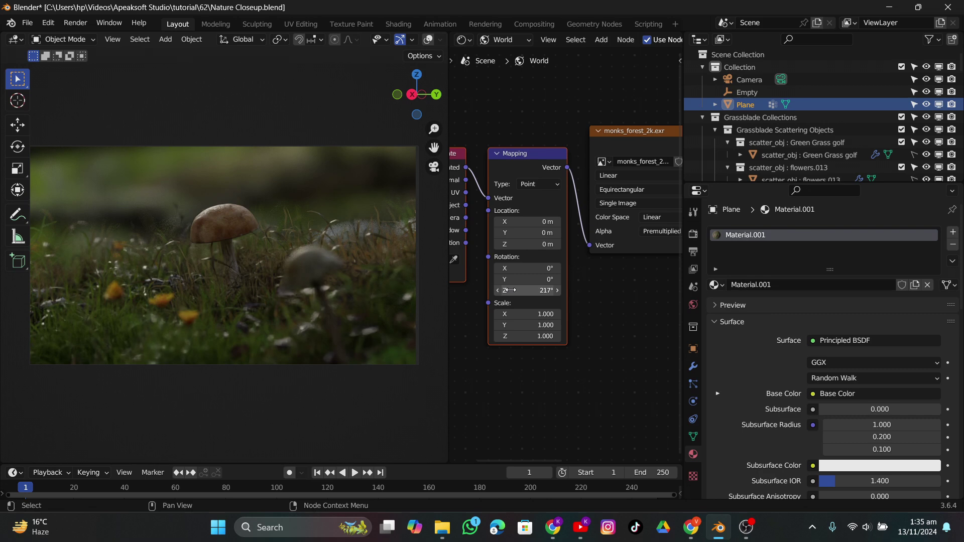
mouse_move(509, 290)
left_mouse_down()
mouse_move(522, 290)
mouse_move(509, 290)
left_mouse_up()
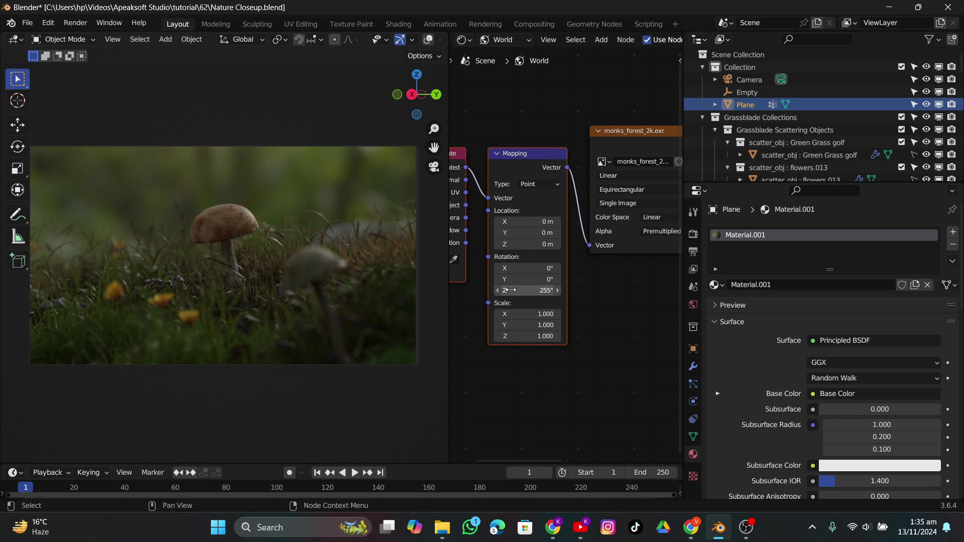
mouse_move(509, 291)
left_mouse_down()
mouse_move(520, 290)
mouse_move(509, 290)
left_mouse_up()
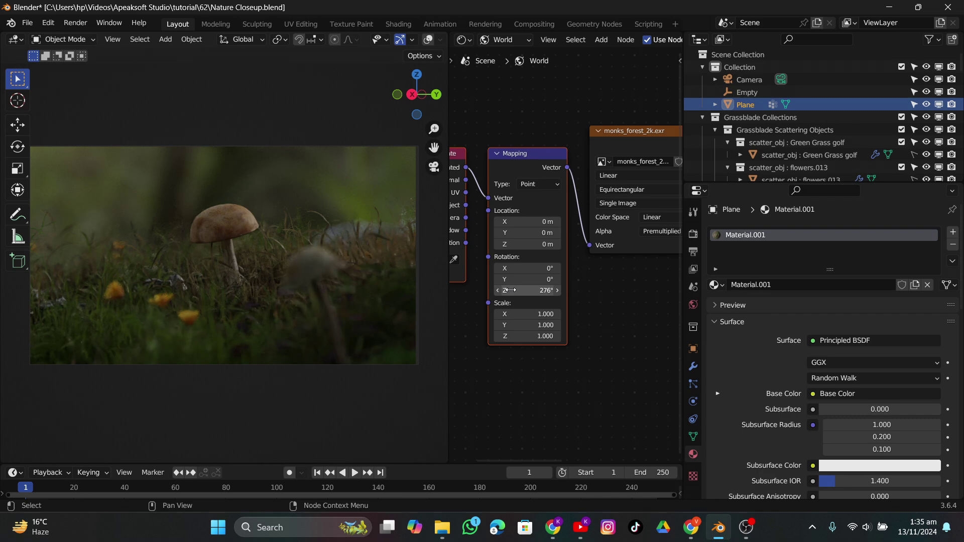
mouse_move(509, 291)
left_mouse_down()
mouse_move(498, 290)
mouse_move(509, 290)
left_mouse_up()
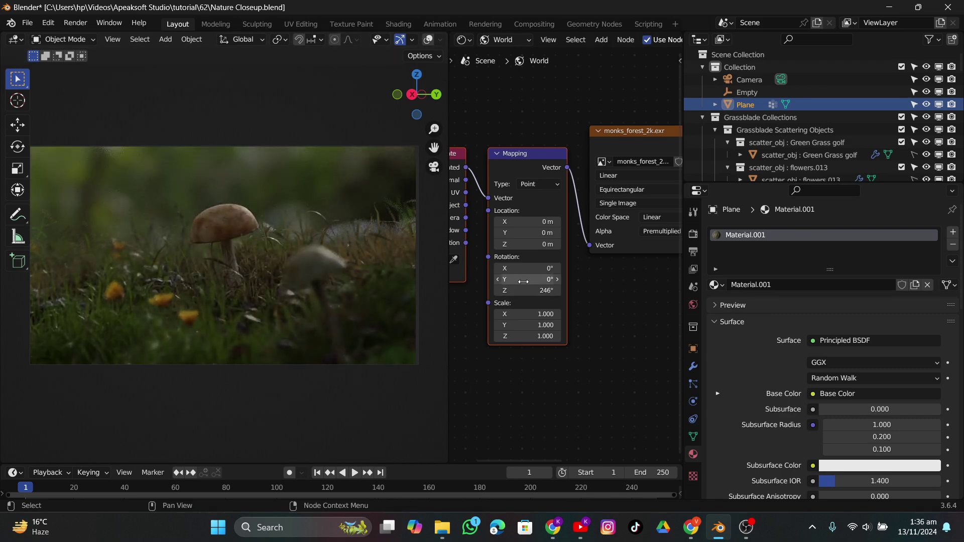
left_click_drag(509, 291, 513, 290)
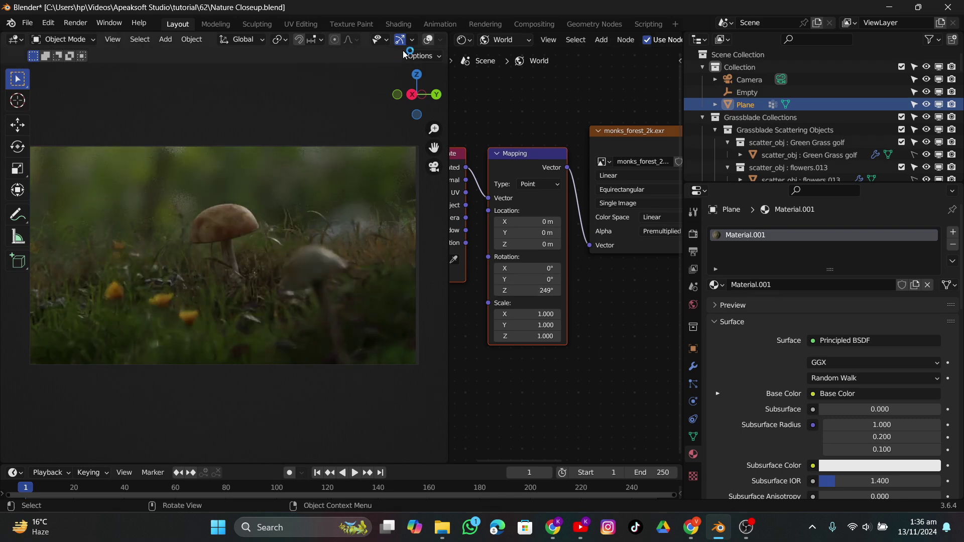
Step: Show the viewport overlays and add a Sun light to the scene
left_click(426, 40)
key("shift+a")
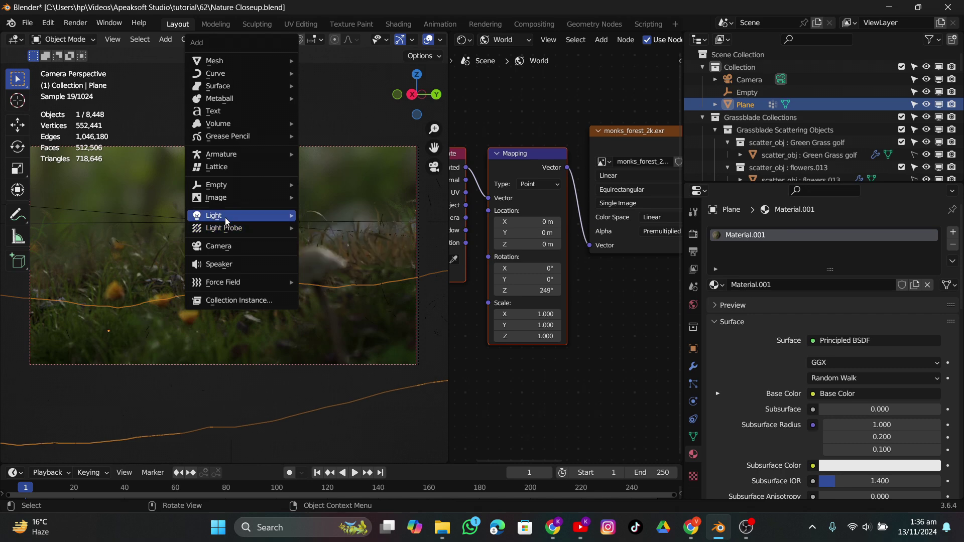
mouse_move(225, 218)
left_click(325, 230)
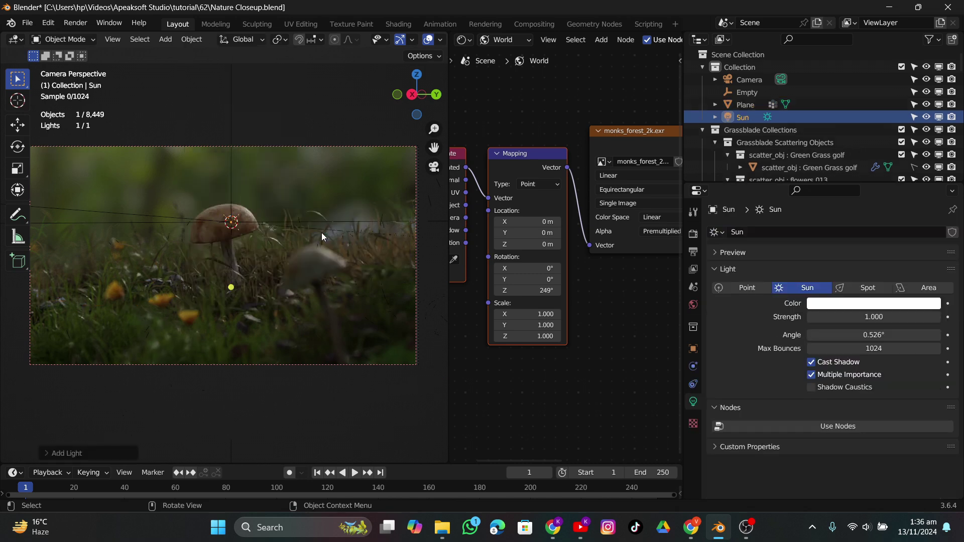
Step: Rotate the Sun to shine sideways across the scene, move it above the mushrooms and return to camera view
key("r")
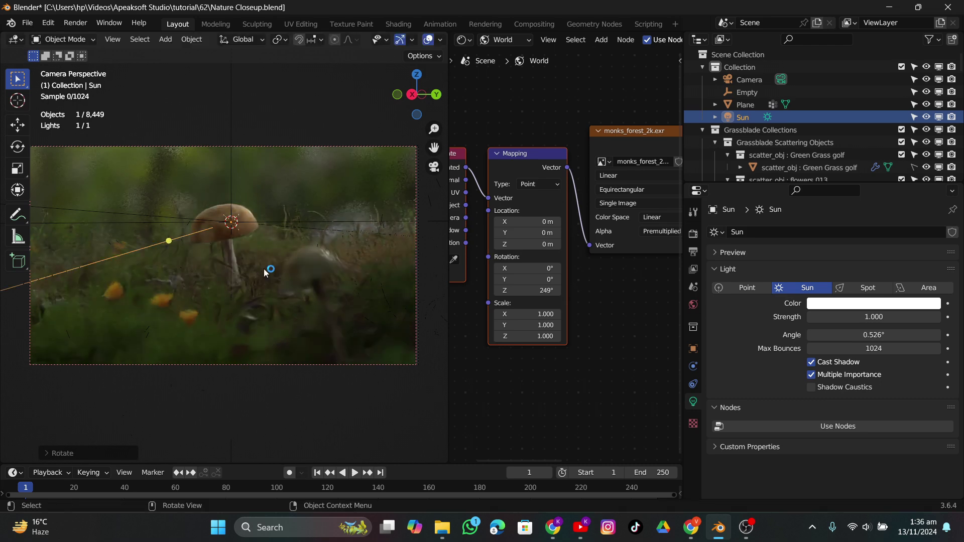
key("g")
left_click(378, 197)
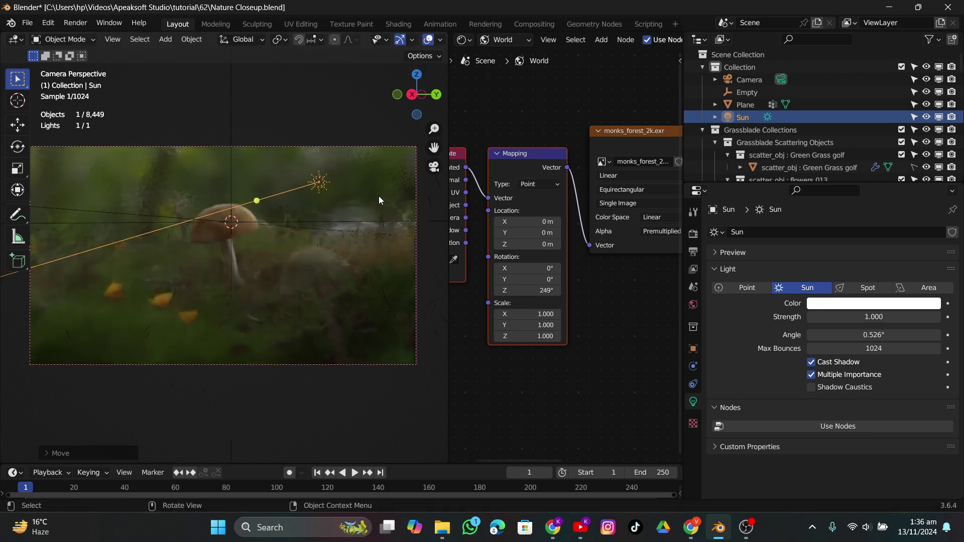
middle_click_drag(379, 197, 374, 231)
left_click(437, 170)
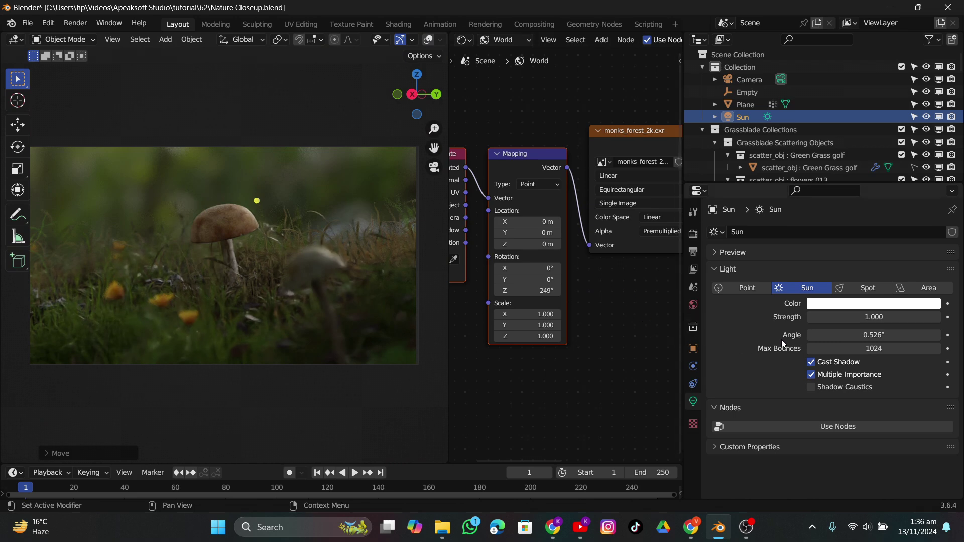
Step: Set the Sun light's strength to 2
left_click(891, 317)
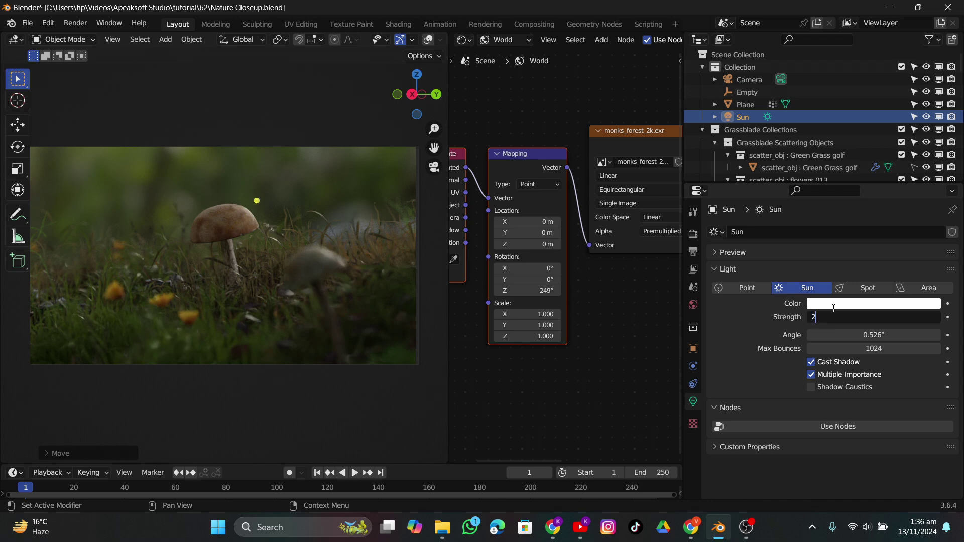
key("Return")
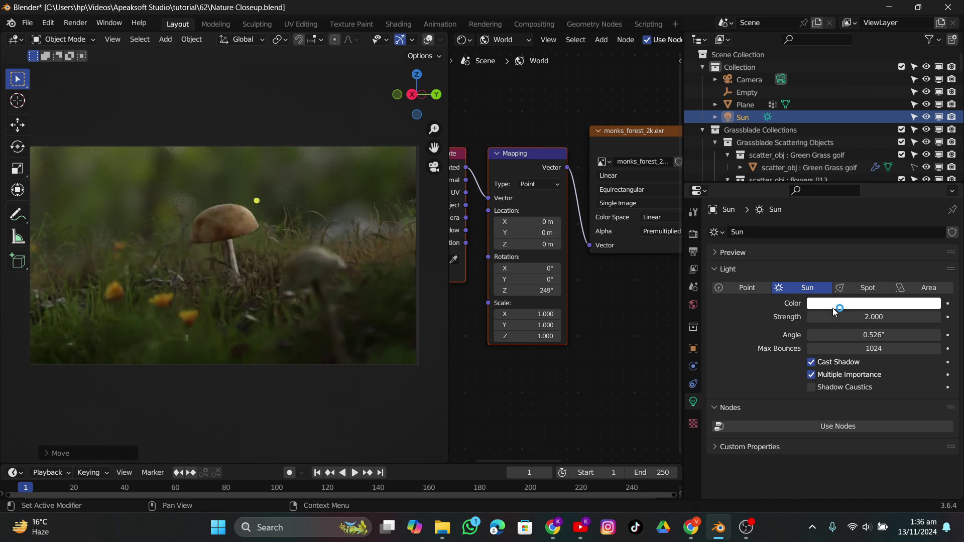
left_click_drag(833, 328, 877, 335)
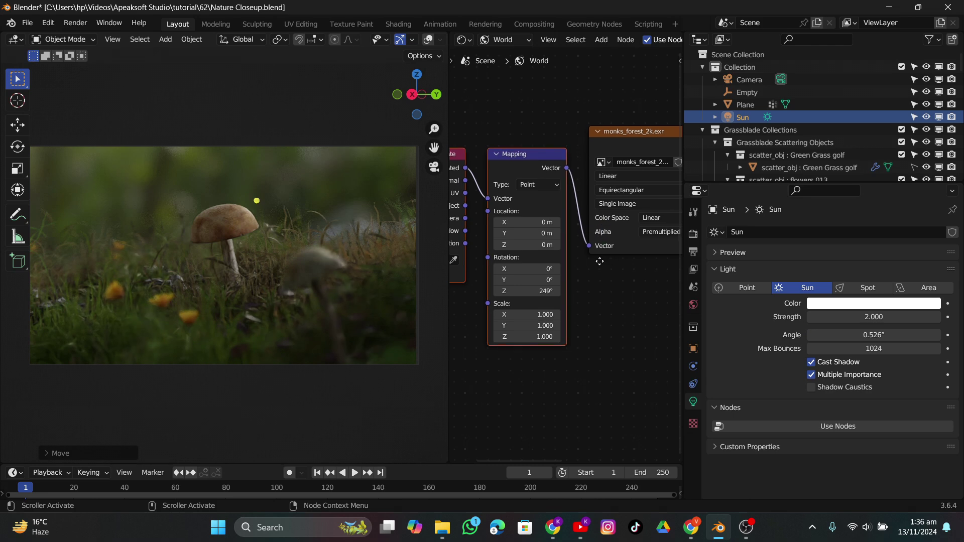
Step: Save the Nature Closeup.blend file
middle_click_drag(595, 228, 555, 238)
left_click(27, 23)
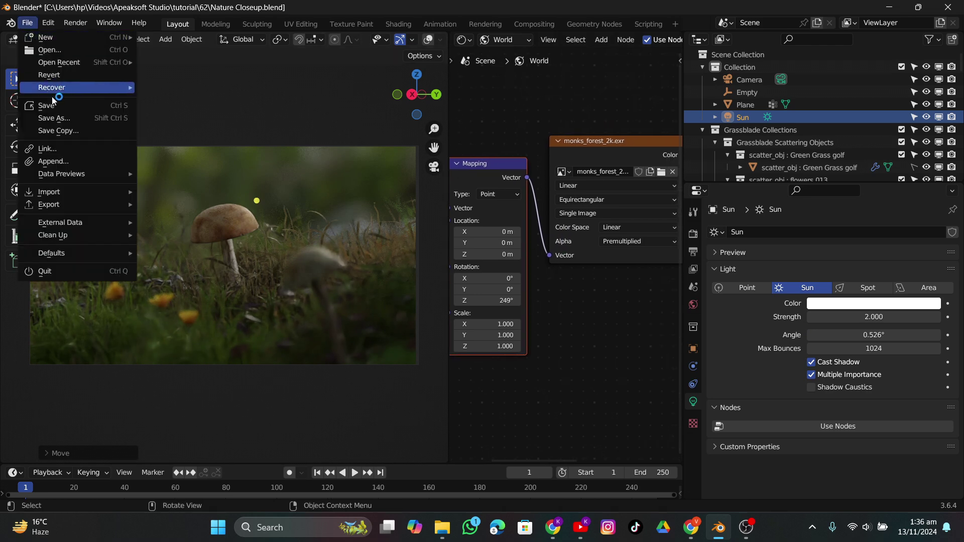
key("ctrl+s")
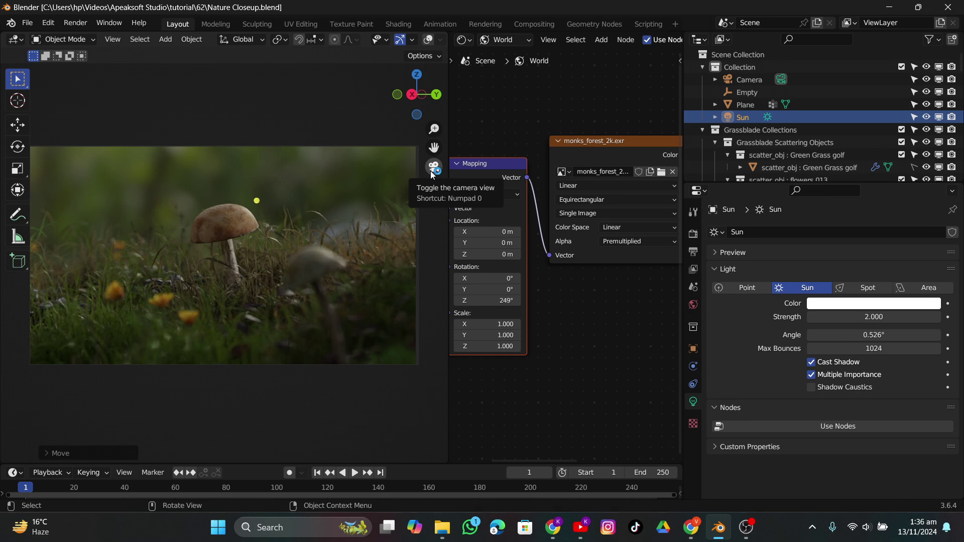
Step: Switch the 3D viewport to Solid shading and show the viewport overlays
scroll(417, 46, "down", 5)
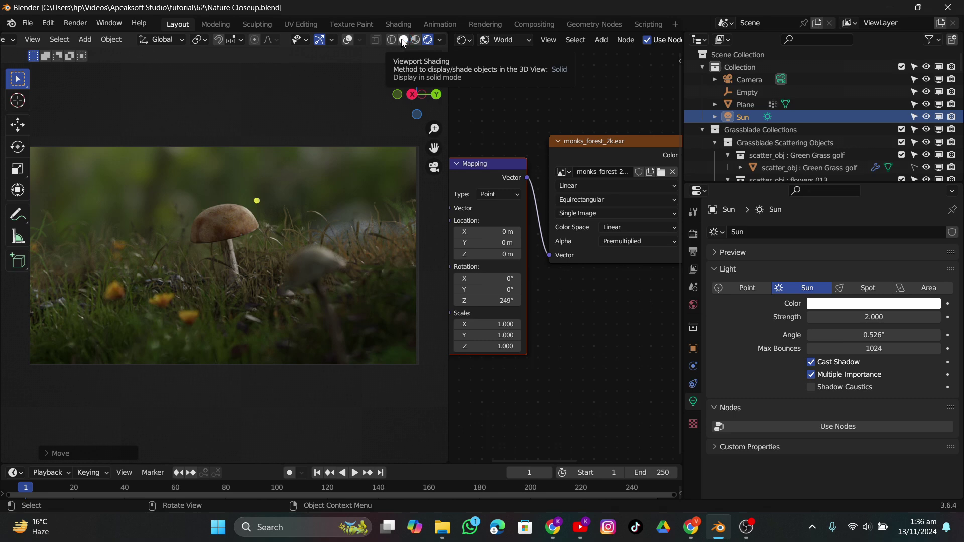
left_click(403, 40)
left_click(346, 40)
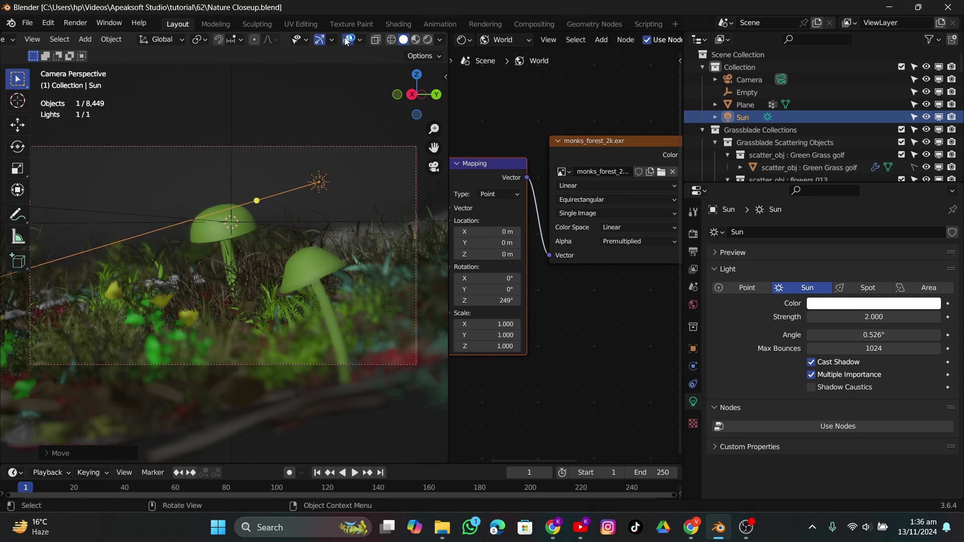
Step: Switch the World shader node area to the Asset Browser
middle_click_drag(309, 115, 338, 187)
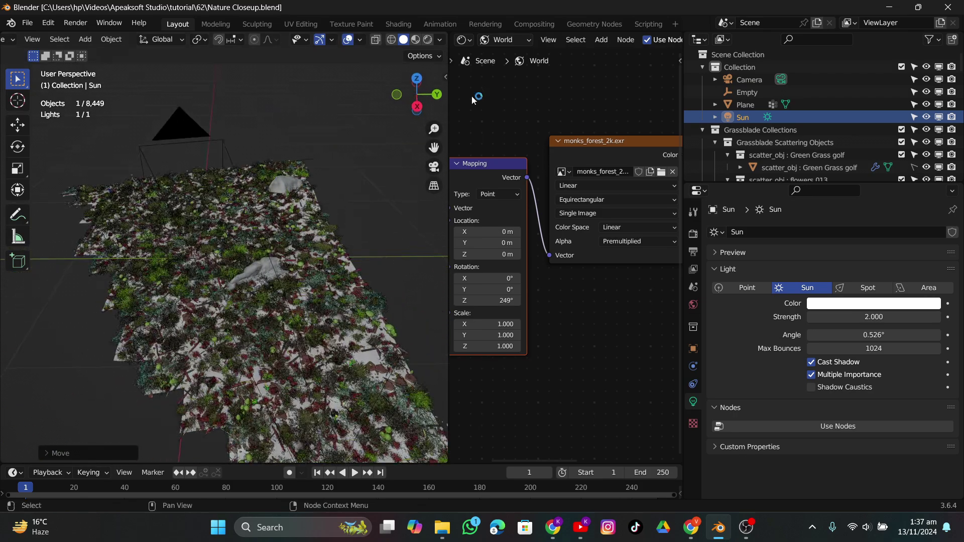
left_click(462, 42)
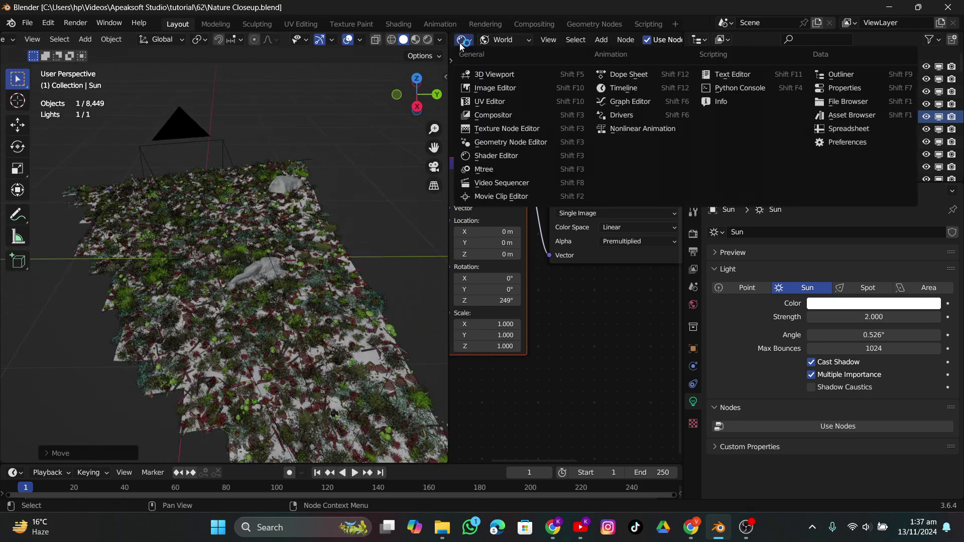
left_click(836, 112)
left_click(518, 58)
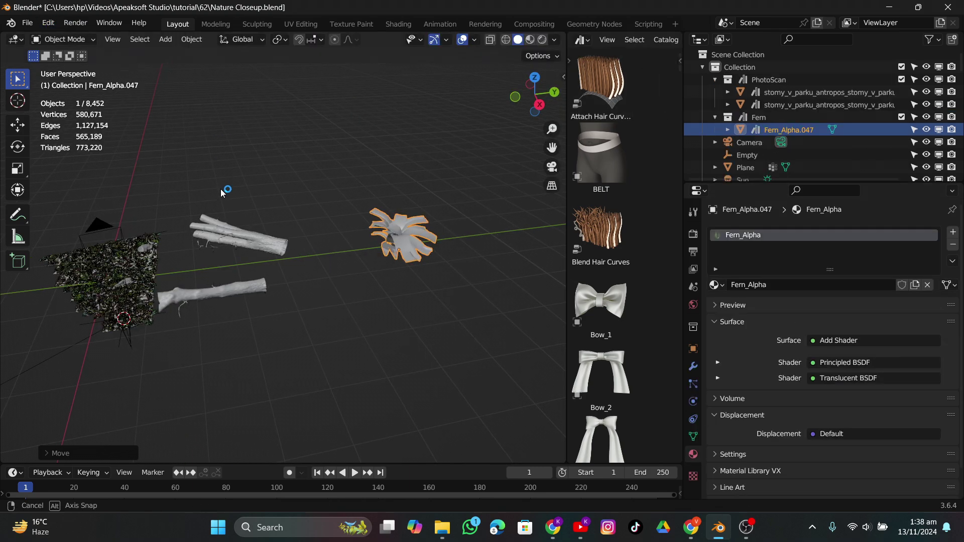
Step: Inspect the imported log bundle, single log and fern, and save the file
scroll(241, 151, "up", 3)
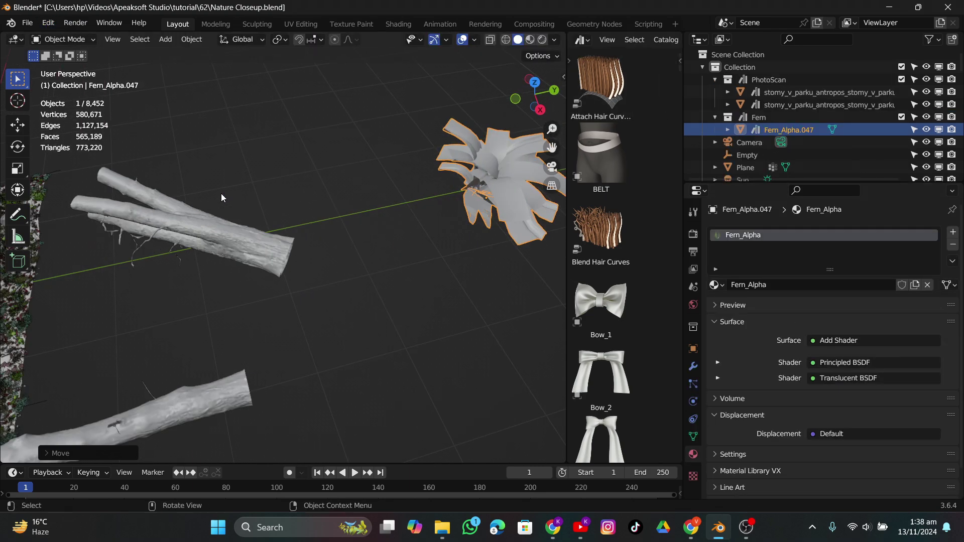
middle_click_drag(241, 151, 214, 339)
left_click(260, 235)
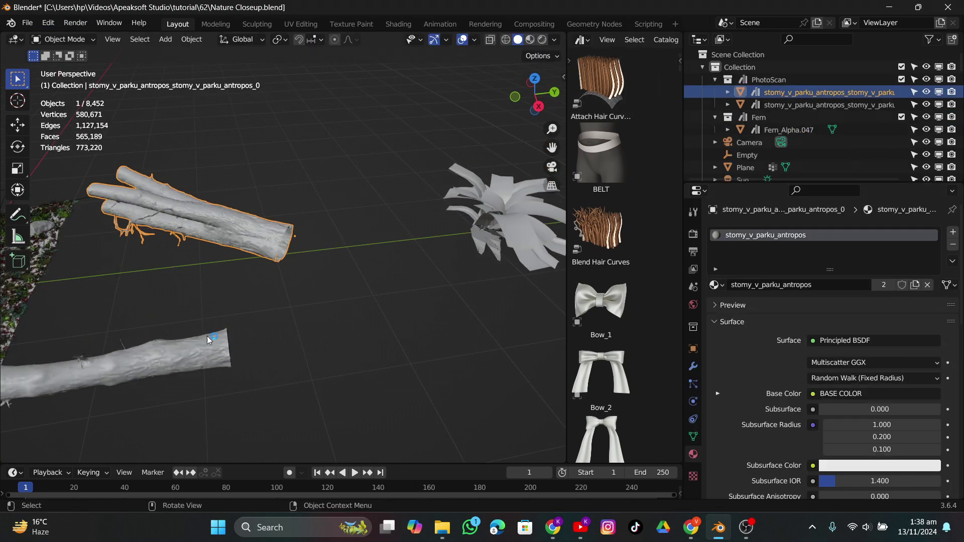
left_click(215, 342)
left_click(489, 232)
middle_click_drag(490, 232, 525, 40)
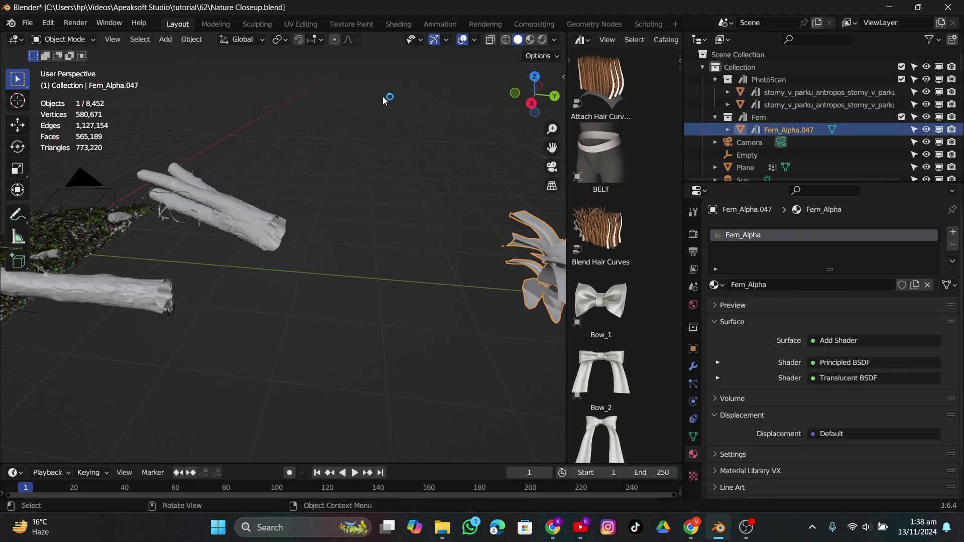
key("ctrl+s")
Step: Scale down the single log and snap it to the 3D cursor
middle_click_drag(380, 175, 390, 234)
left_click(397, 259)
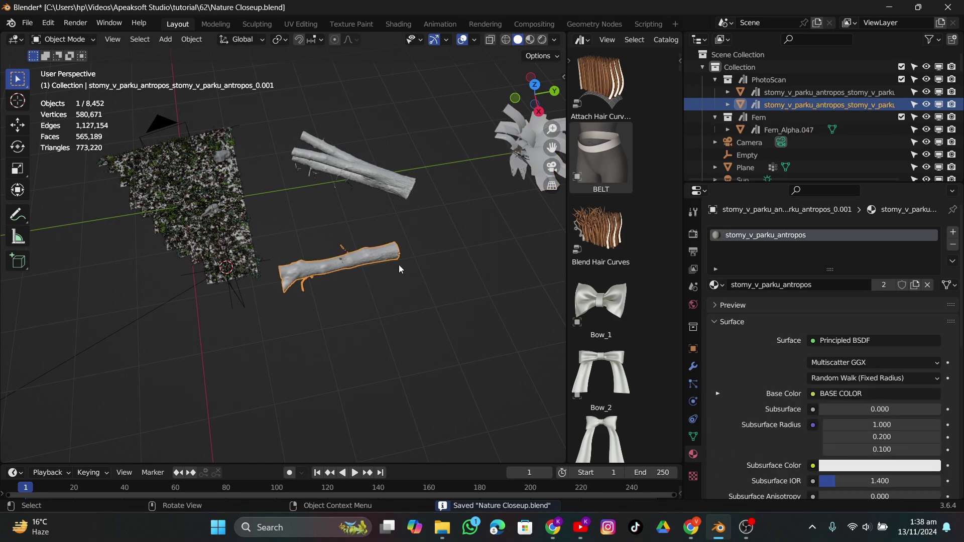
key("s")
key("Return")
middle_click_drag(424, 151, 428, 172)
key("shift+s")
left_click(430, 120)
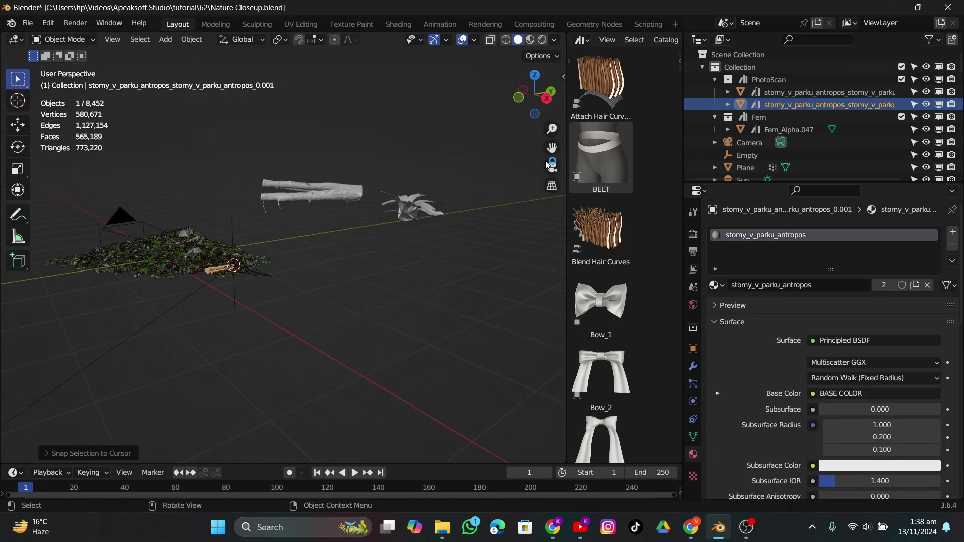
Step: Shrink the single log further and move it along the X axis to lie behind the mushrooms
key("KP_0")
key("s")
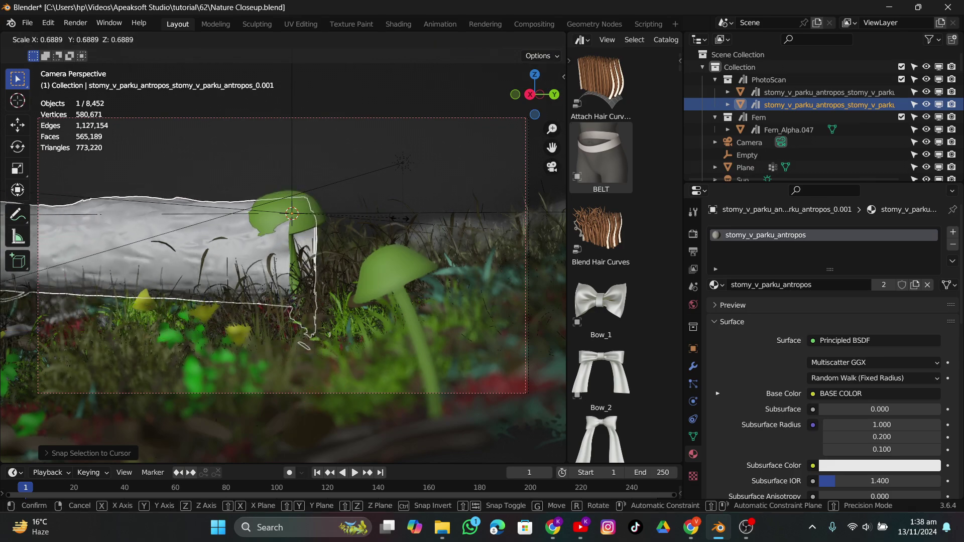
left_click(362, 238)
middle_click_drag(363, 238, 323, 259)
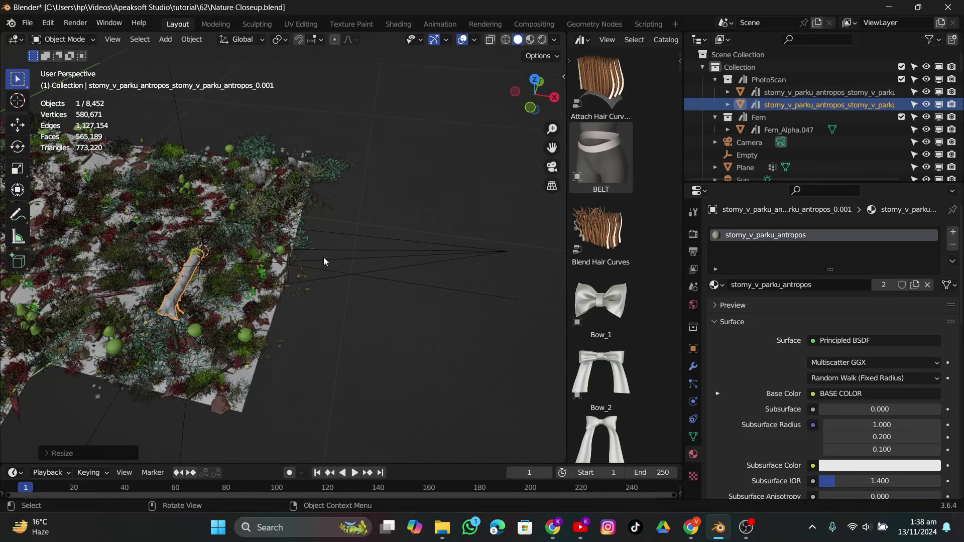
key("g")
key("y")
key("x")
left_click(329, 235)
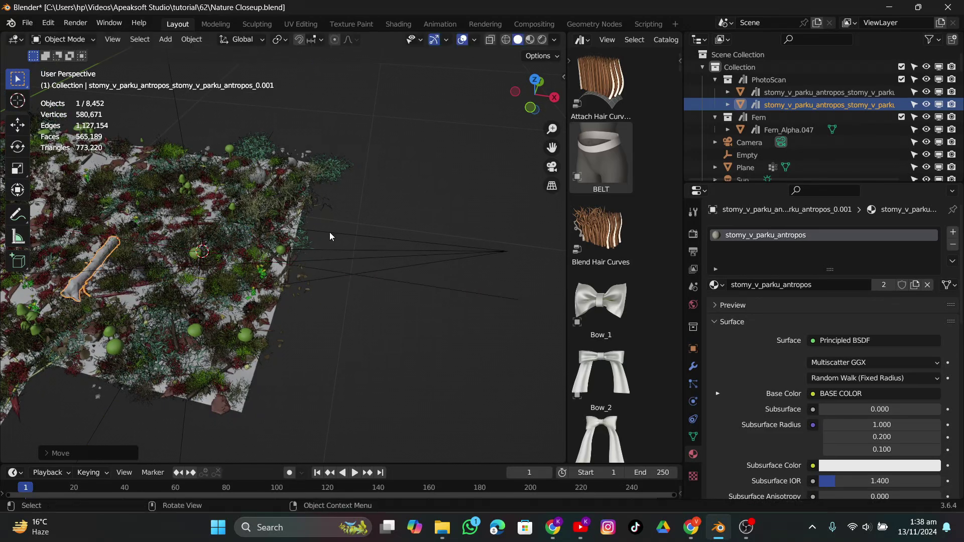
Step: In the camera view, tilt the single log and lower it into the grass behind the mushrooms
key("KP_0")
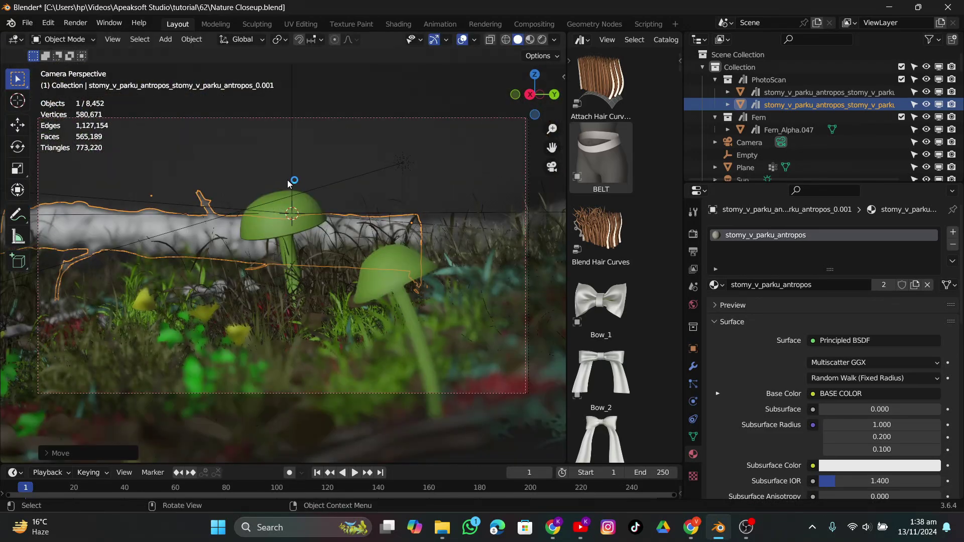
key("g")
left_click(367, 195)
key("r")
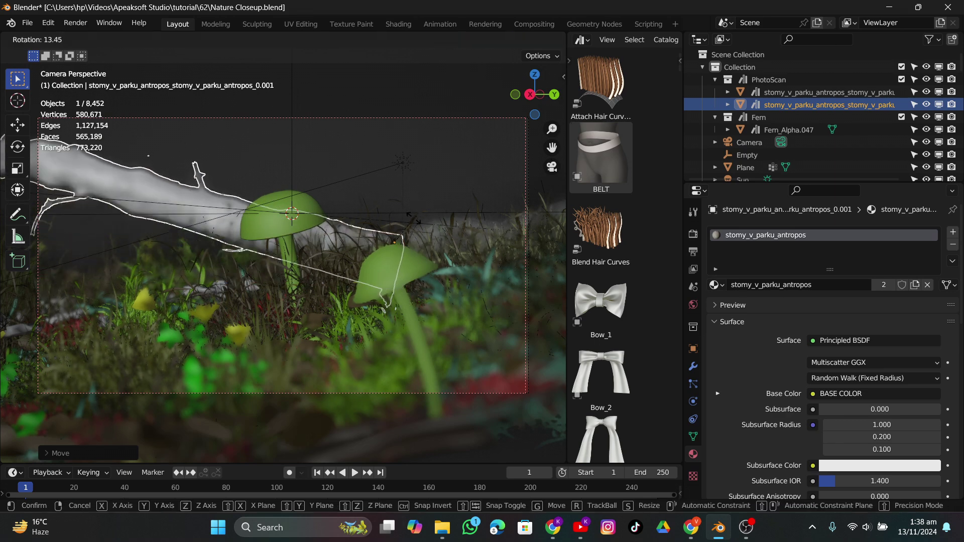
left_click(383, 187)
key("g")
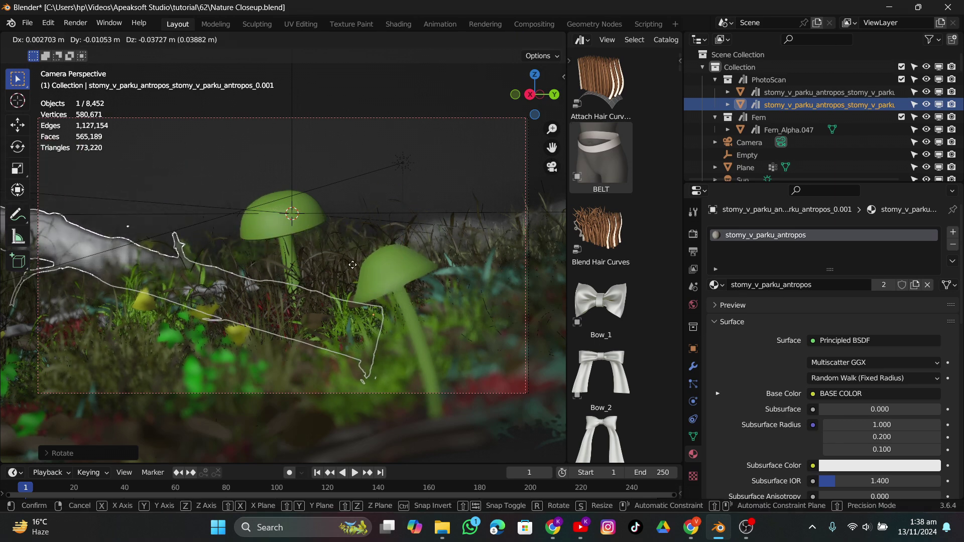
left_click(360, 251)
key("r")
left_click(353, 223)
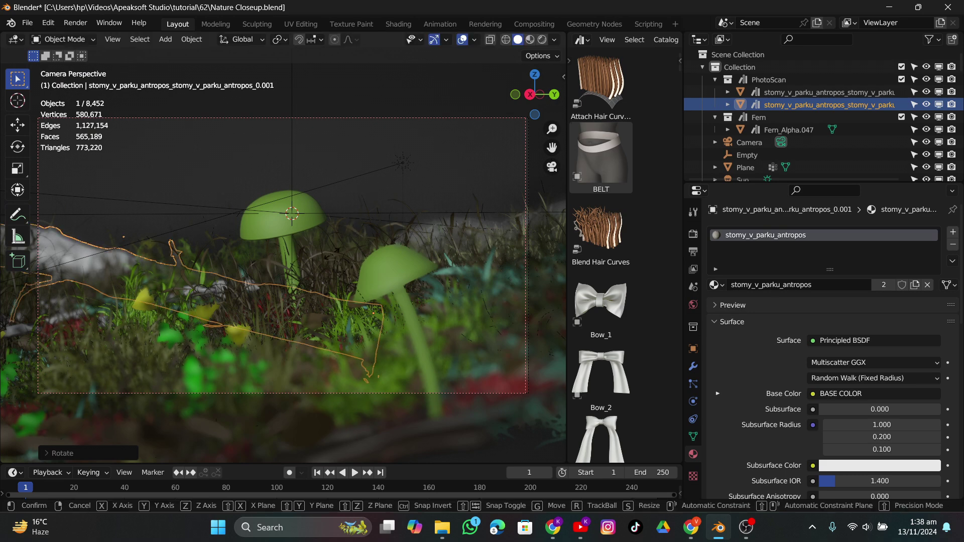
Step: Trackball-rotate the single log so its twig points upward, and nudge it into position in the background
key("r")
key("r")
left_click(368, 143)
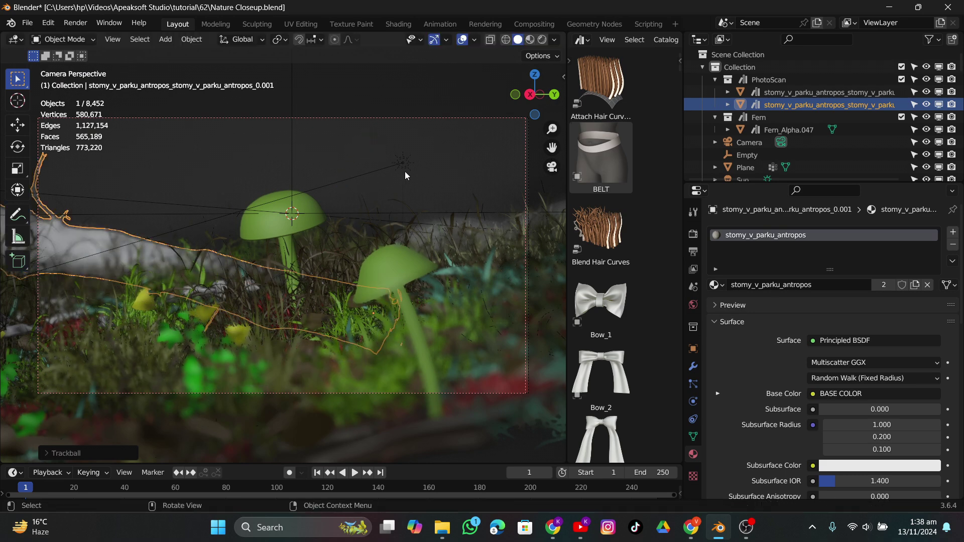
key("r")
key("r")
key("Escape")
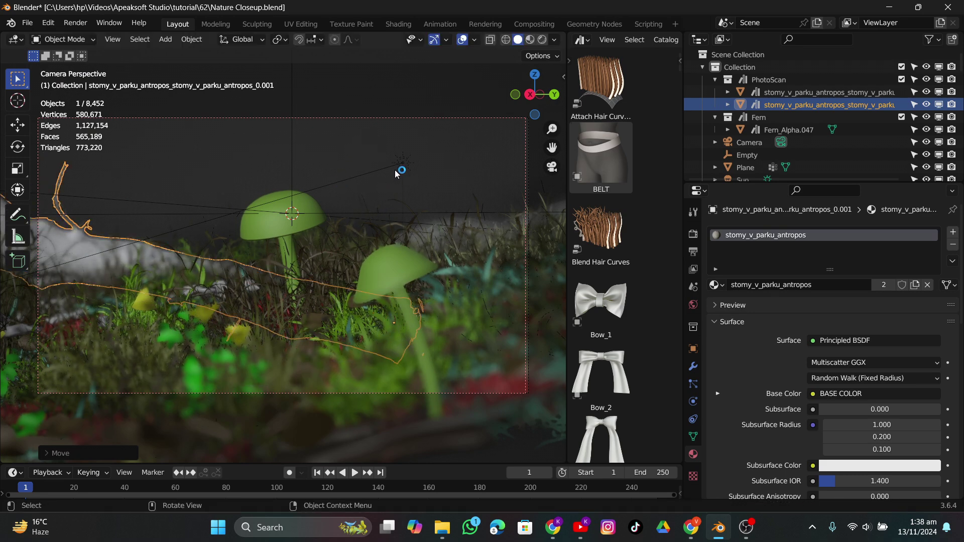
left_click(402, 165)
Step: Deselect the single log and save the file
left_click(76, 224)
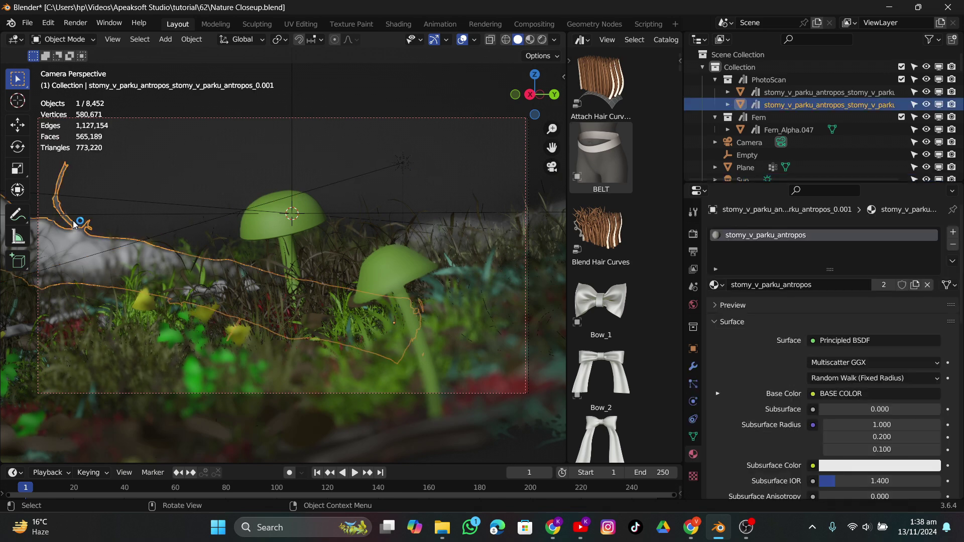
key("g")
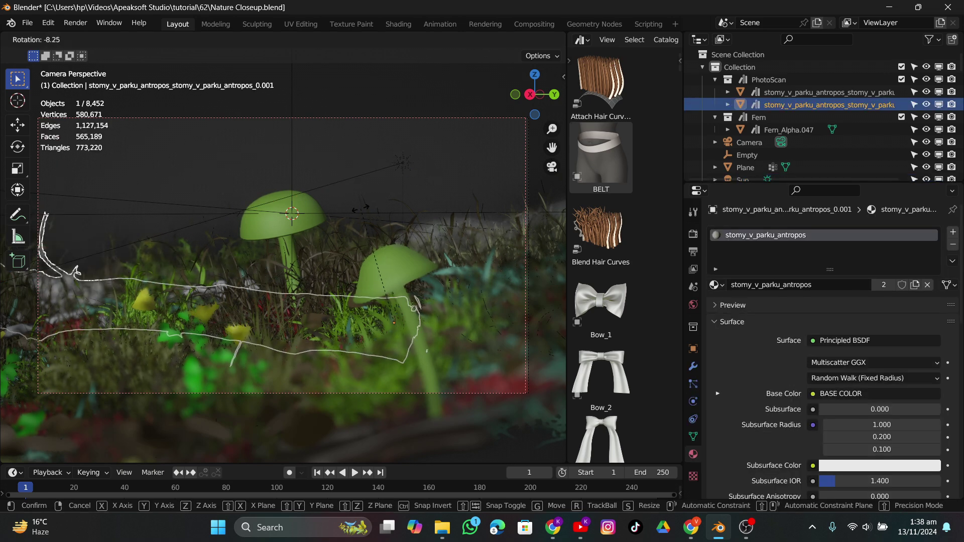
key("Escape")
left_click(466, 160)
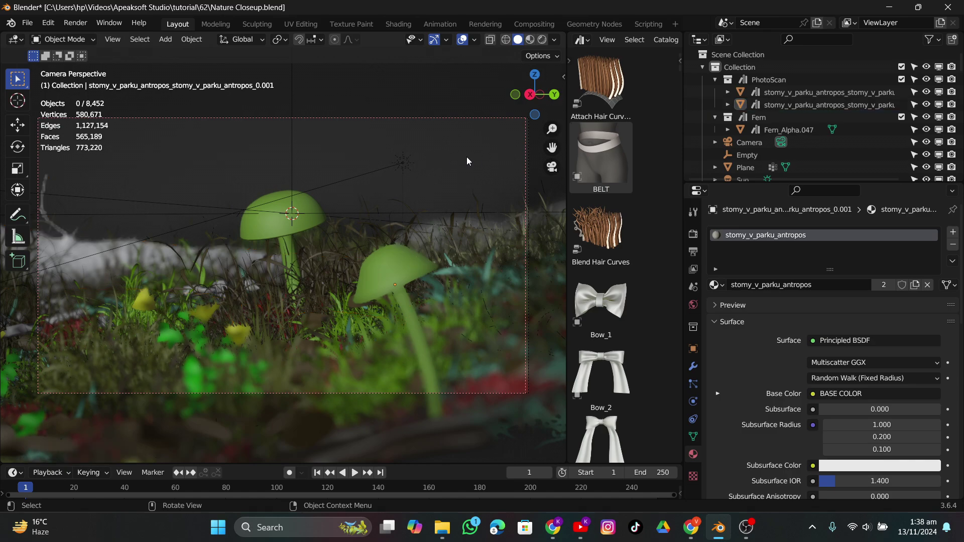
scroll(335, 215, "down", 1)
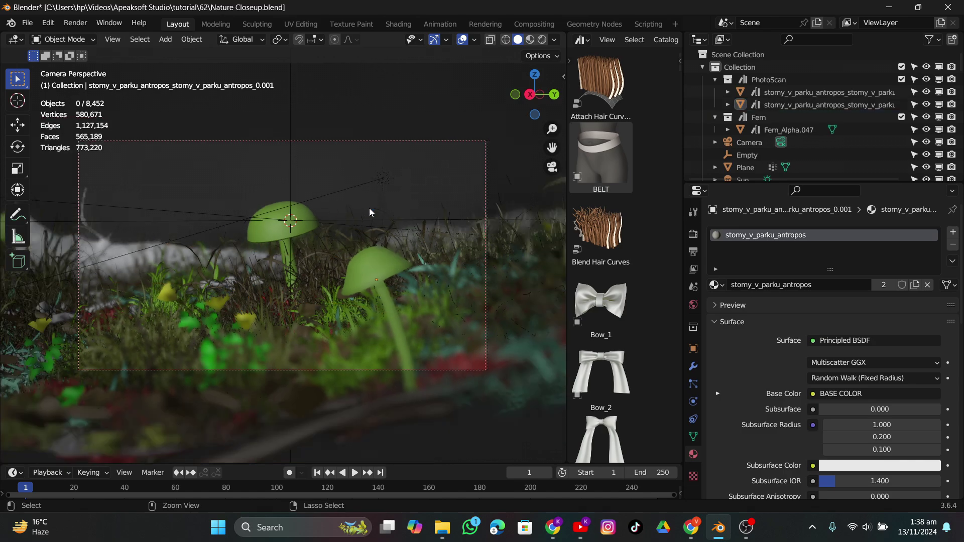
key("ctrl+s")
Step: Snap the log bundle to the 3D cursor and scale it down to fit the ground plane
middle_click_drag(379, 211, 429, 159)
left_click(440, 119)
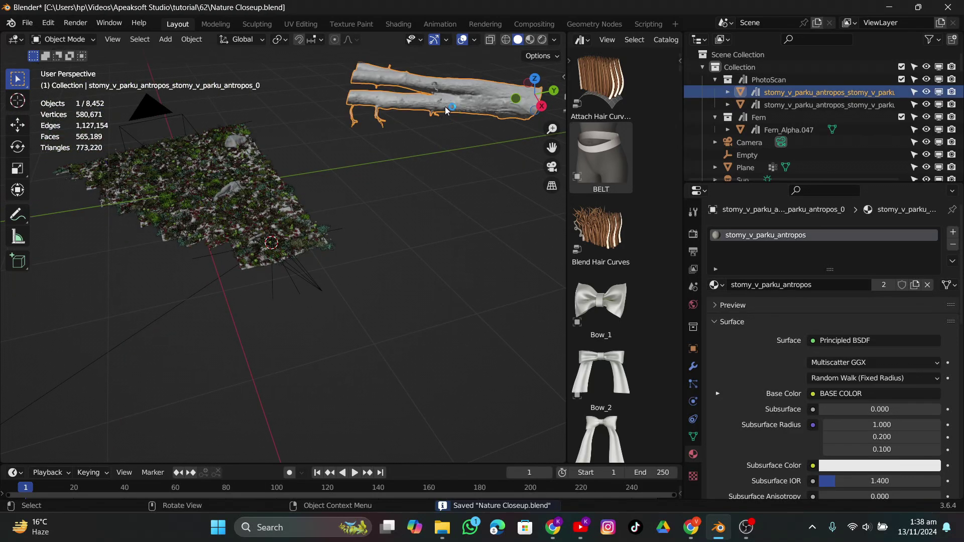
key("g")
key("Escape")
key("shift+s")
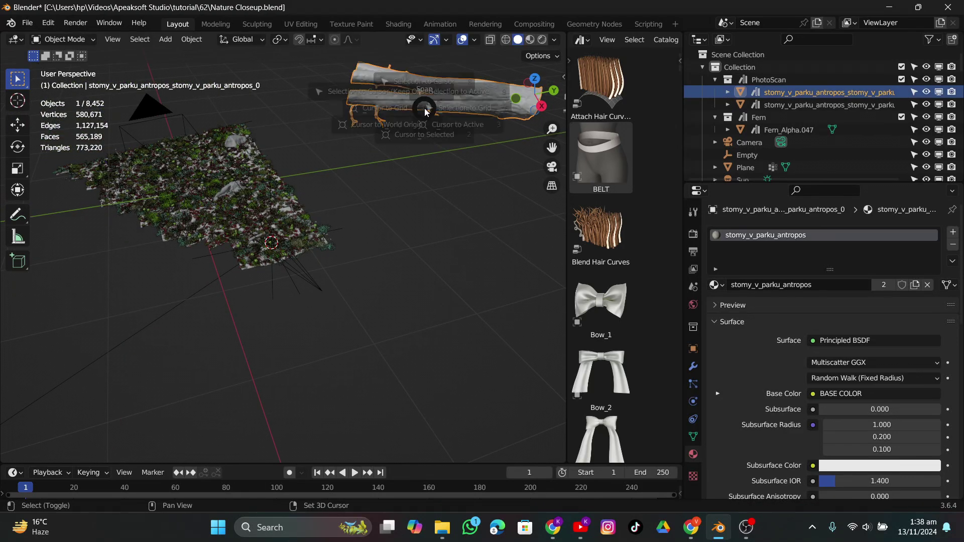
left_click(426, 70)
key("s")
left_click(358, 232)
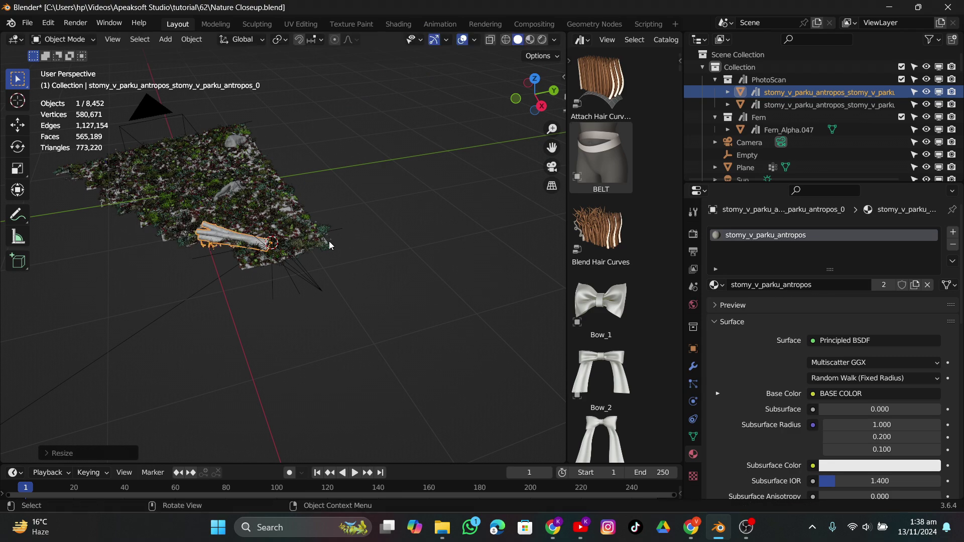
Step: Rotate the log bundle about the Z axis, shift it along X and Y, and return to the camera view
middle_click_drag(357, 232, 346, 216)
key("r")
key("z")
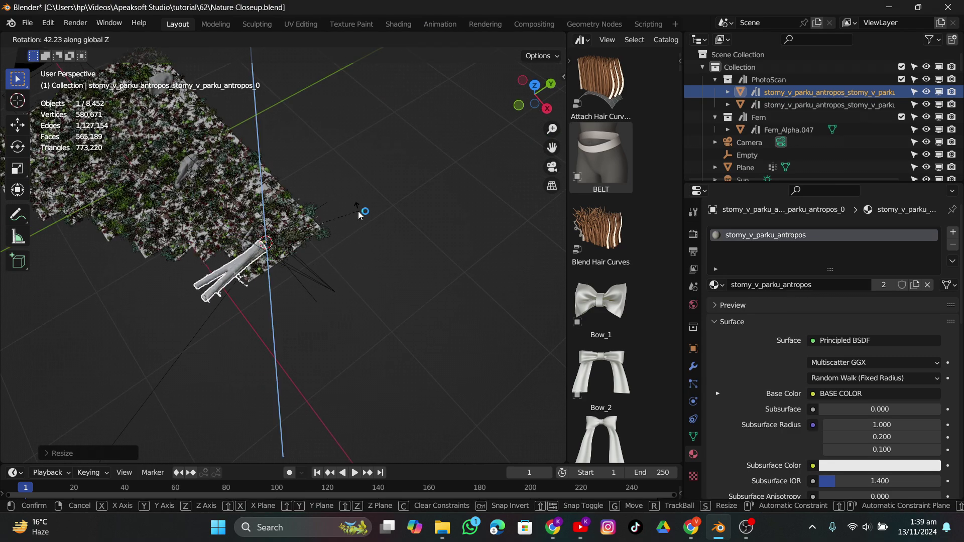
left_click(312, 273)
key("g")
key("x")
left_click(327, 278)
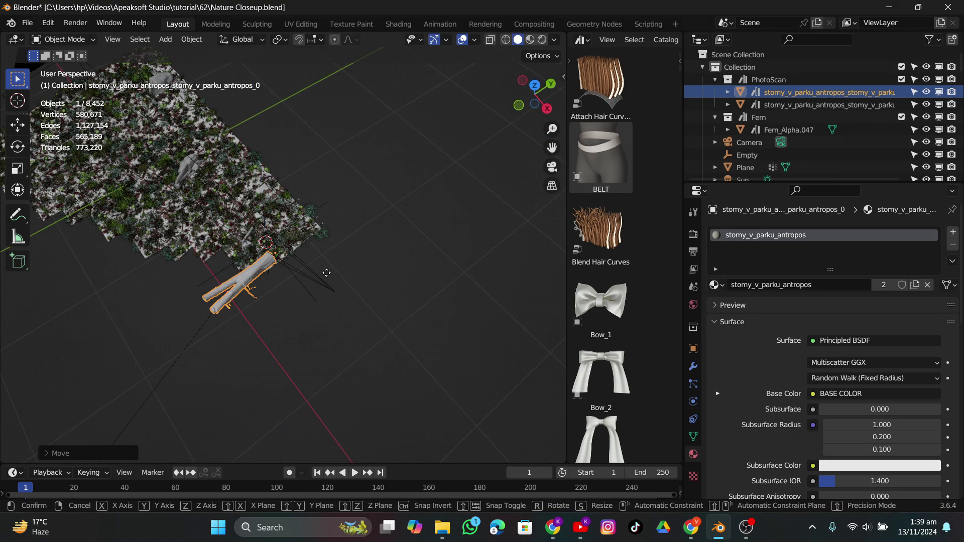
key("g")
key("y")
left_click(502, 186)
left_click(552, 165)
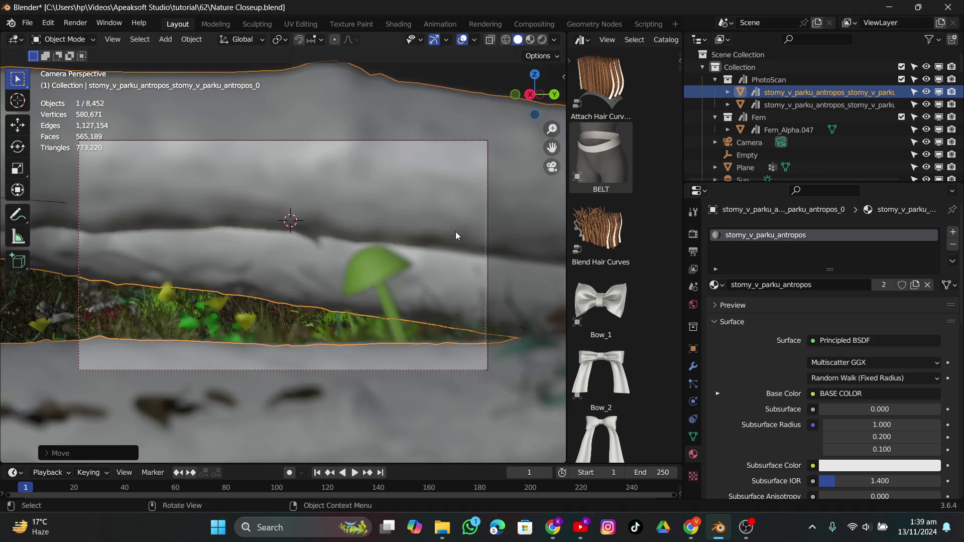
Step: Scale the log bundle down in several passes and reposition it so the mushrooms are no longer covered
key("s")
left_click(245, 299)
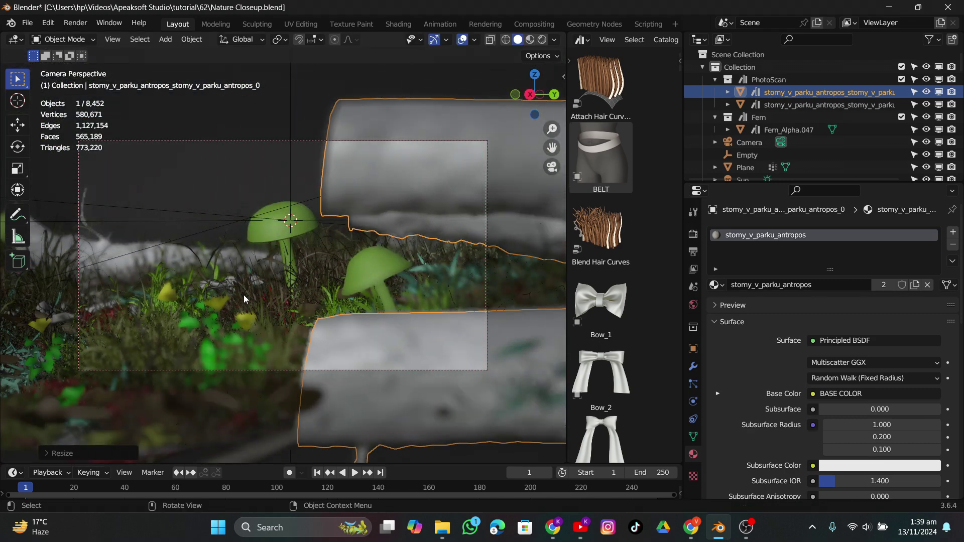
key("s")
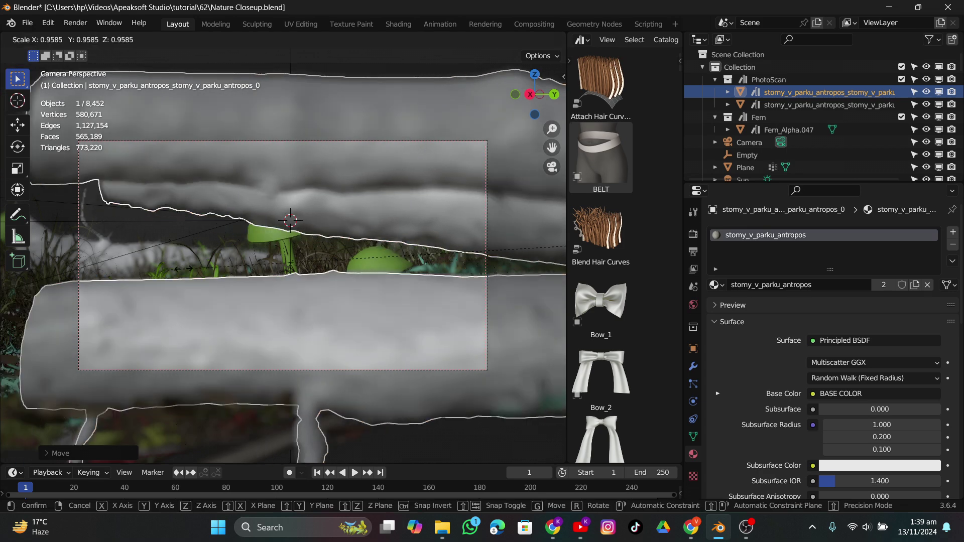
left_click(478, 265)
key("g")
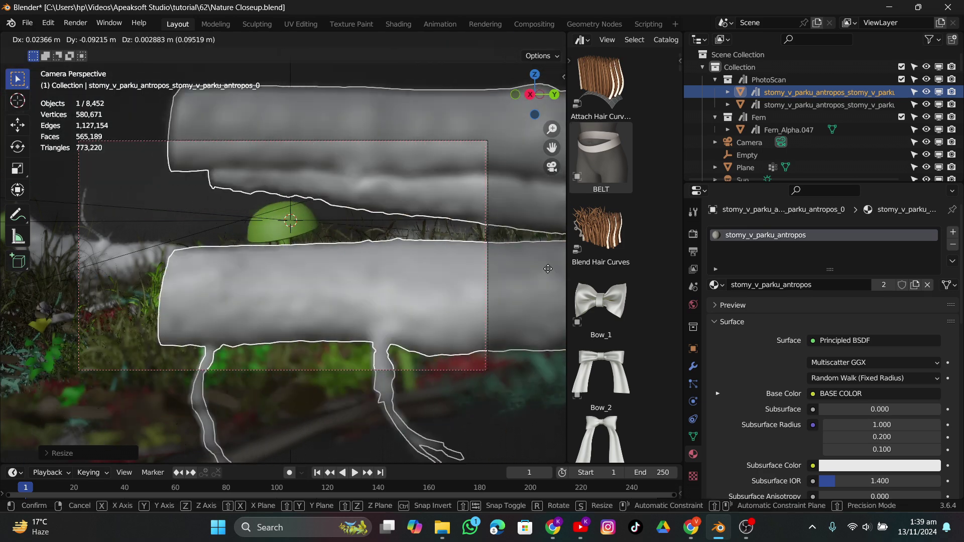
left_click(398, 286)
key("s")
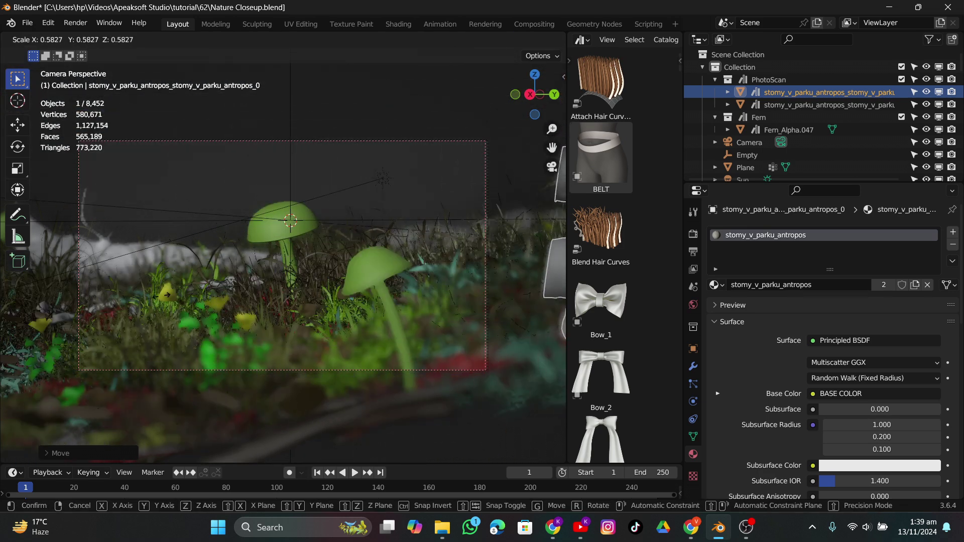
left_click(248, 293)
Step: Shrink the log bundle again and place it in the camera frame's lower-right foreground, in front of the nearer mushroom
key("g")
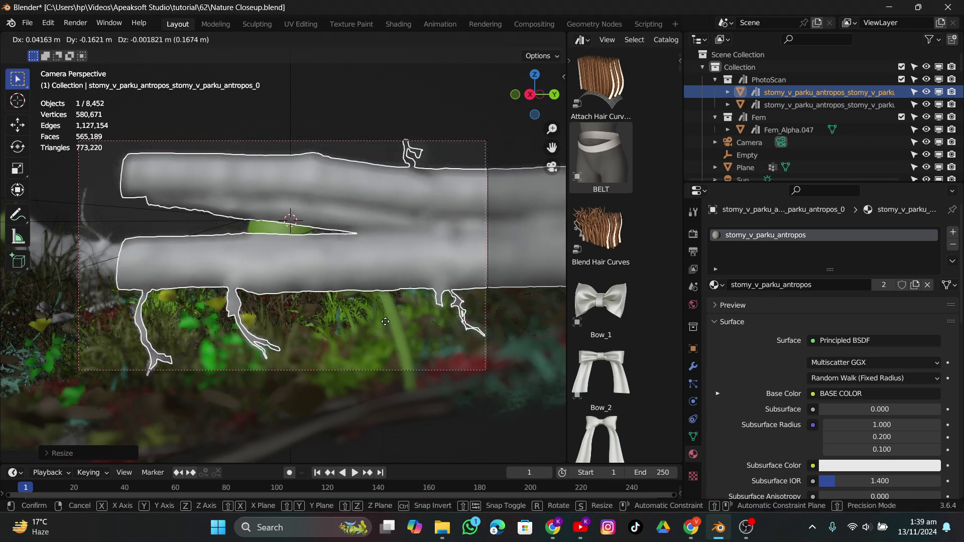
left_click(398, 355)
key("s")
left_click(530, 290)
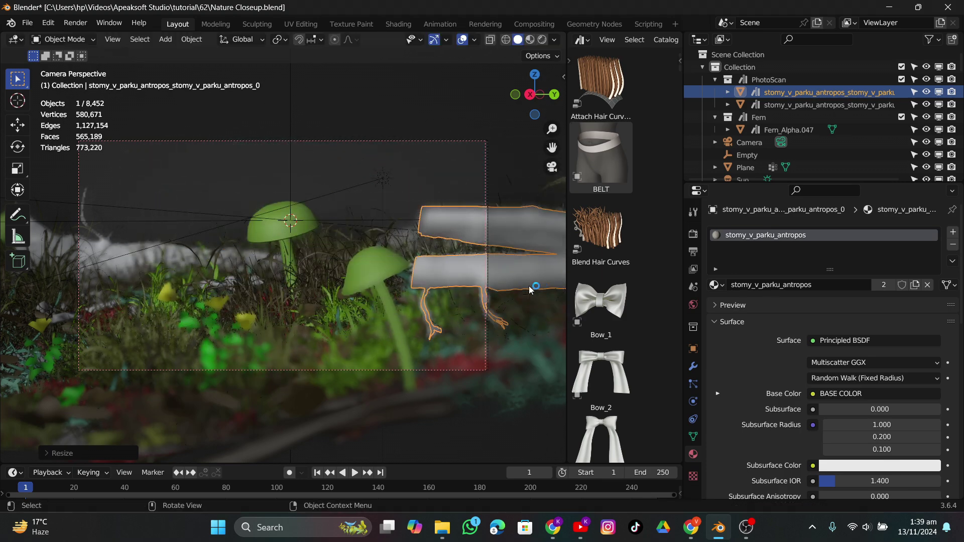
key("g")
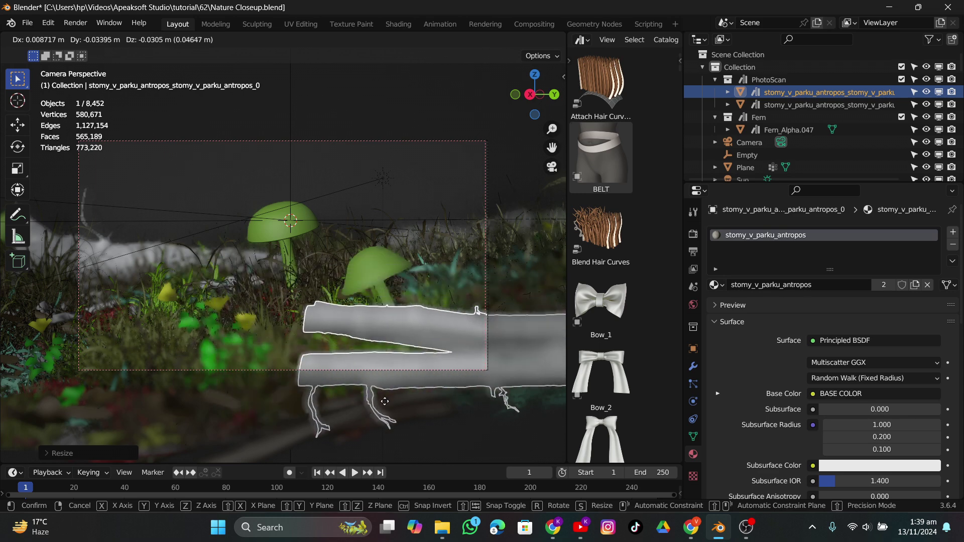
left_click(411, 402)
key("g")
key("Escape")
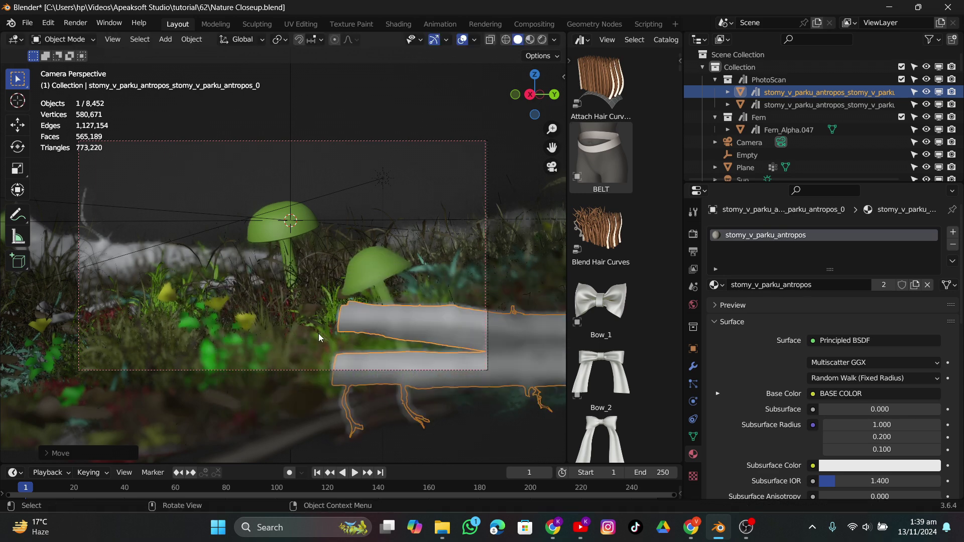
Step: Tilt the log bundle and shift it so the logs rise diagonally across the lower-right foreground of the camera frame
key("r")
key("Escape")
key("g")
left_click(373, 374)
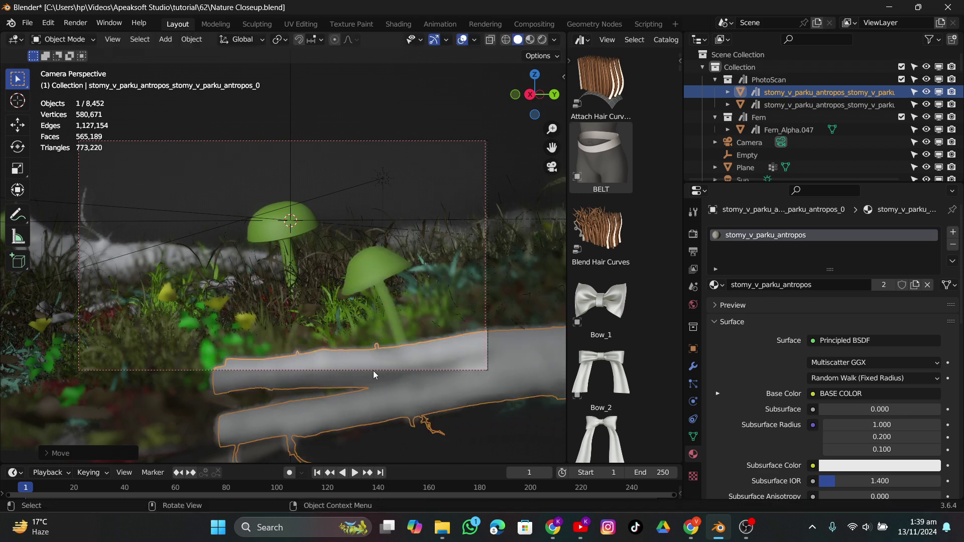
key("r")
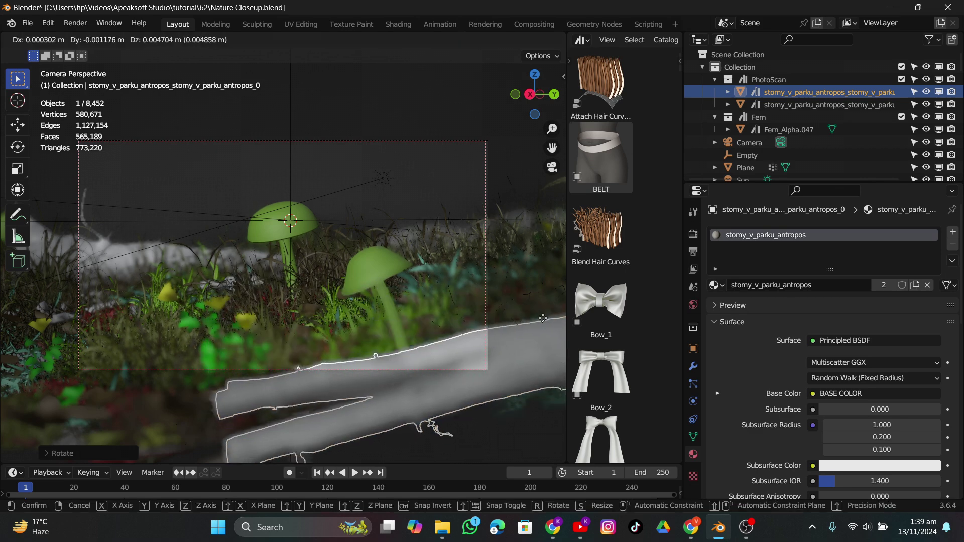
left_click(525, 322)
key("g")
key("Escape")
key("r")
left_click(433, 344)
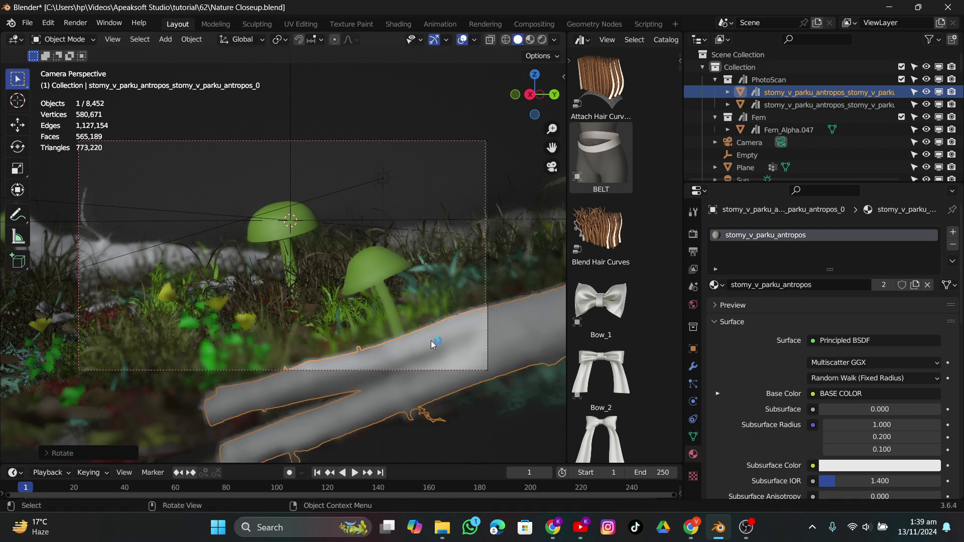
key("g")
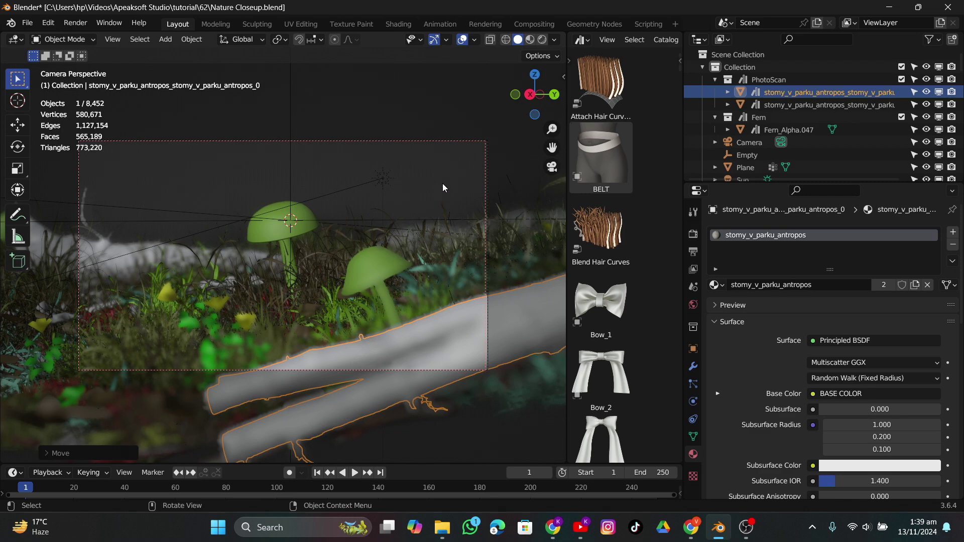
Step: Enlarge the log bundle and reposition it along the lower-right edge of the camera frame, below the nearer mushroom
key("s")
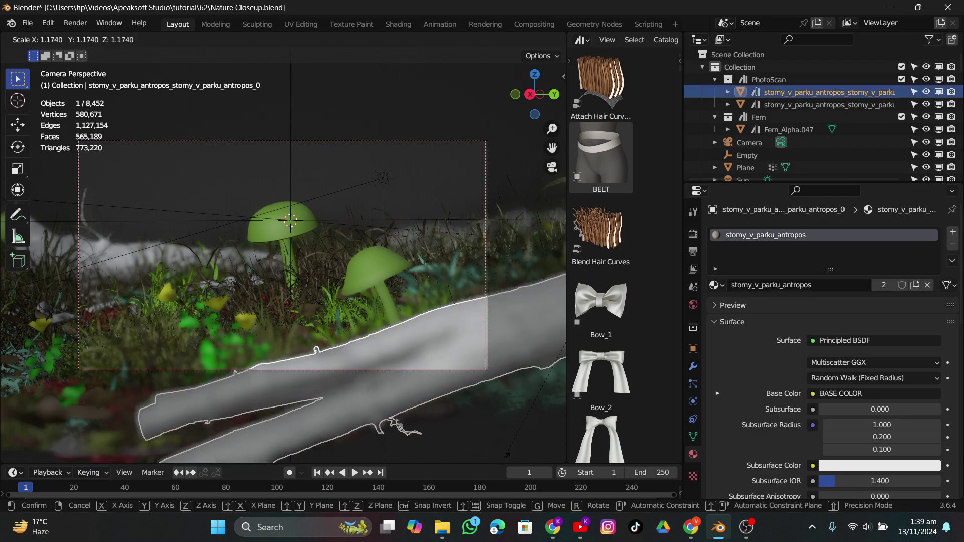
key("Return")
key("g")
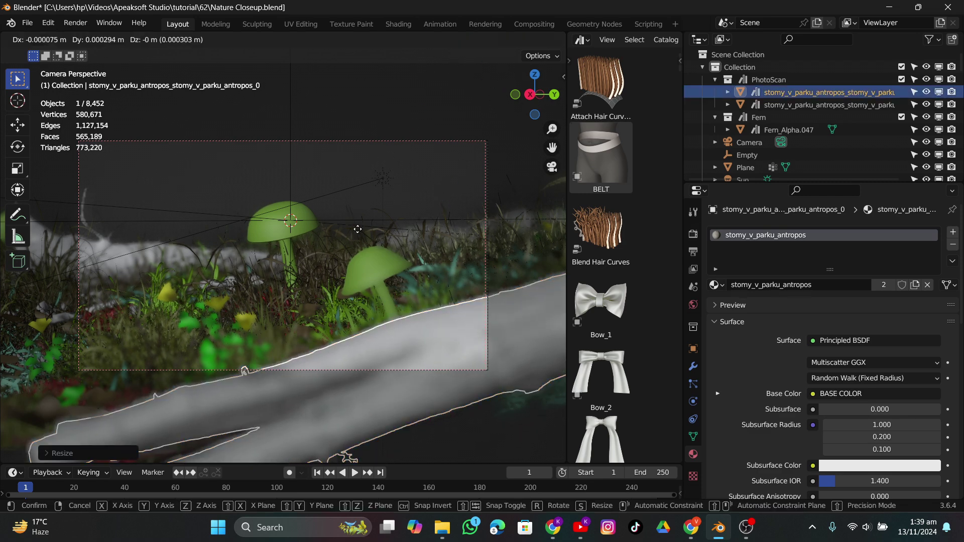
left_click(297, 366)
left_click(396, 188)
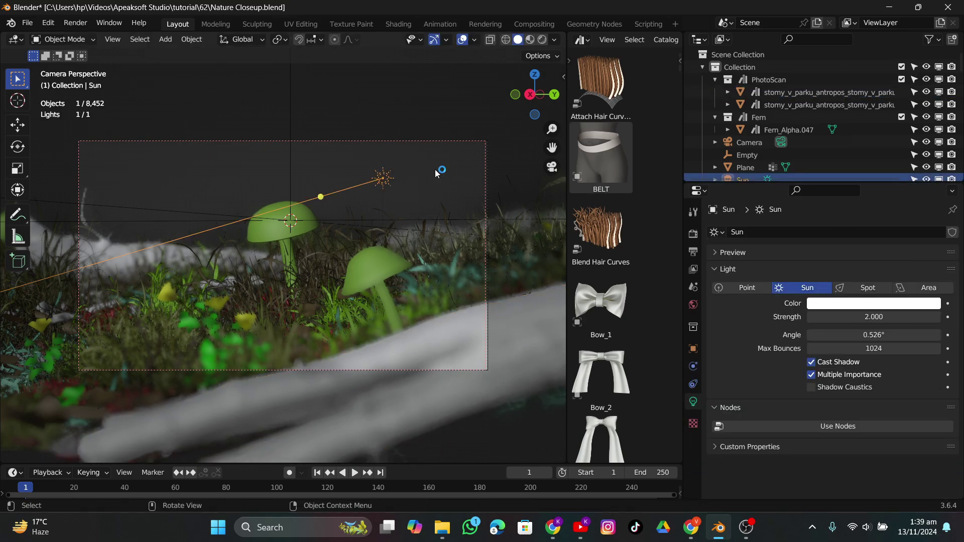
Step: Move the fern along the Y axis to the side of the ground plane and scale it down
middle_click_drag(435, 170, 446, 219)
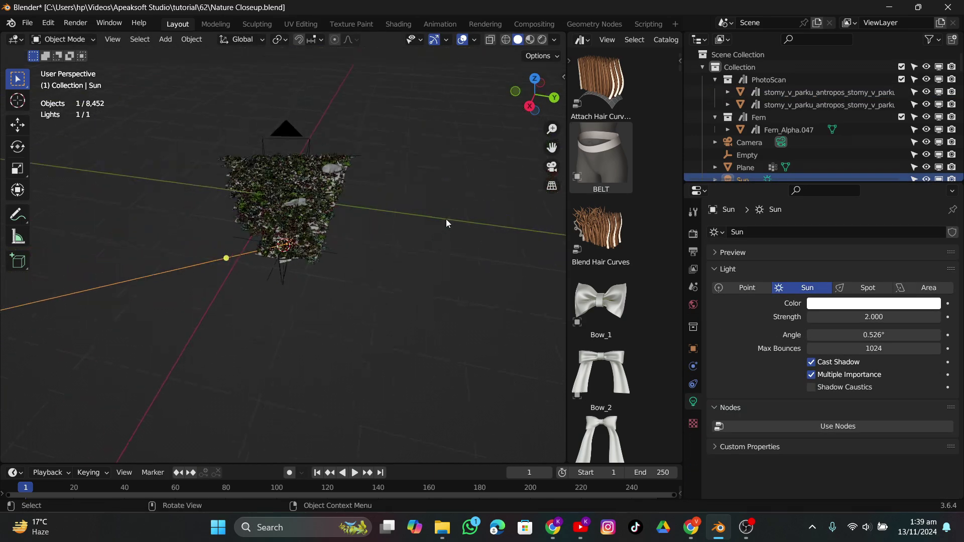
scroll(446, 219, "down", 2)
left_click(519, 244)
key("g")
key("y")
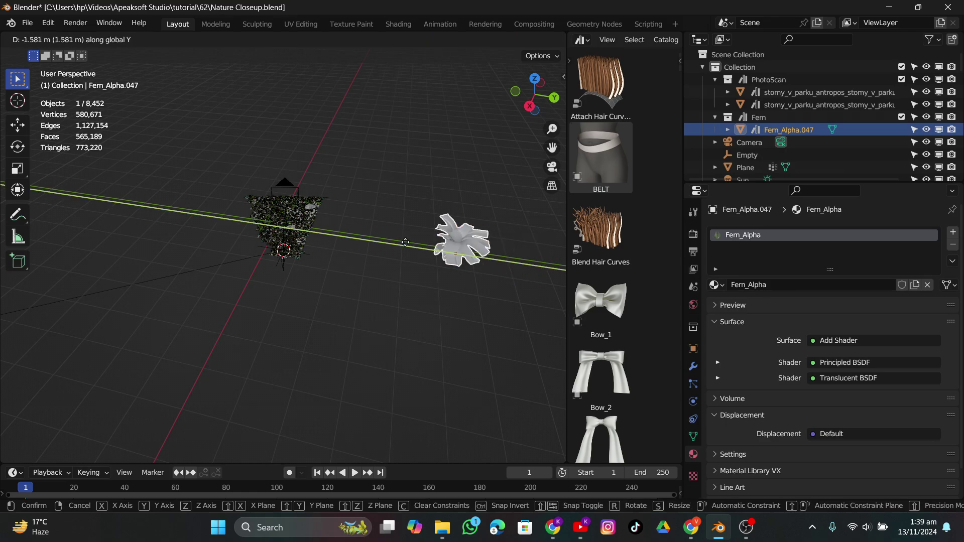
left_click(267, 217)
key("s")
left_click(370, 210)
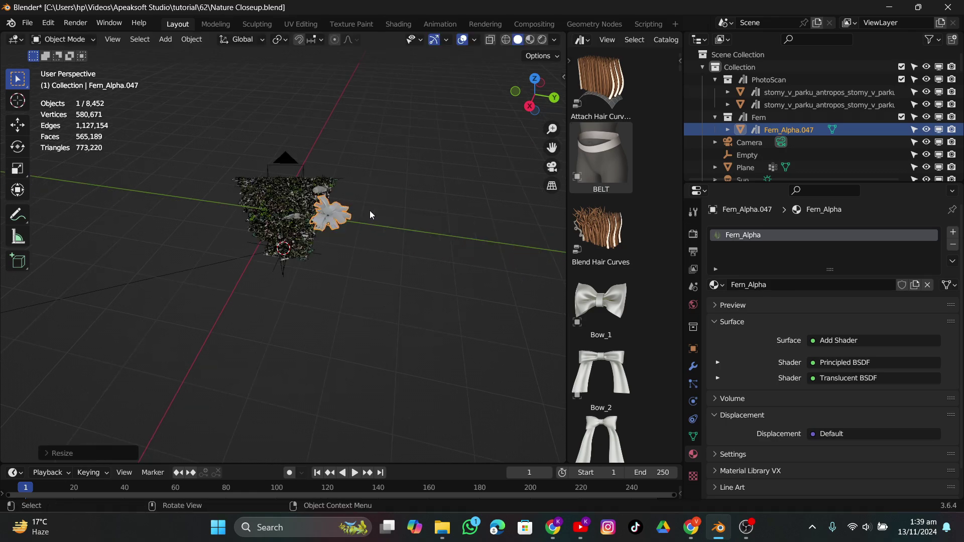
Step: Move the fern in the top view over the ground plane, near the end closest to the camera
scroll(369, 210, "up", 3)
middle_click_drag(370, 210, 515, 112)
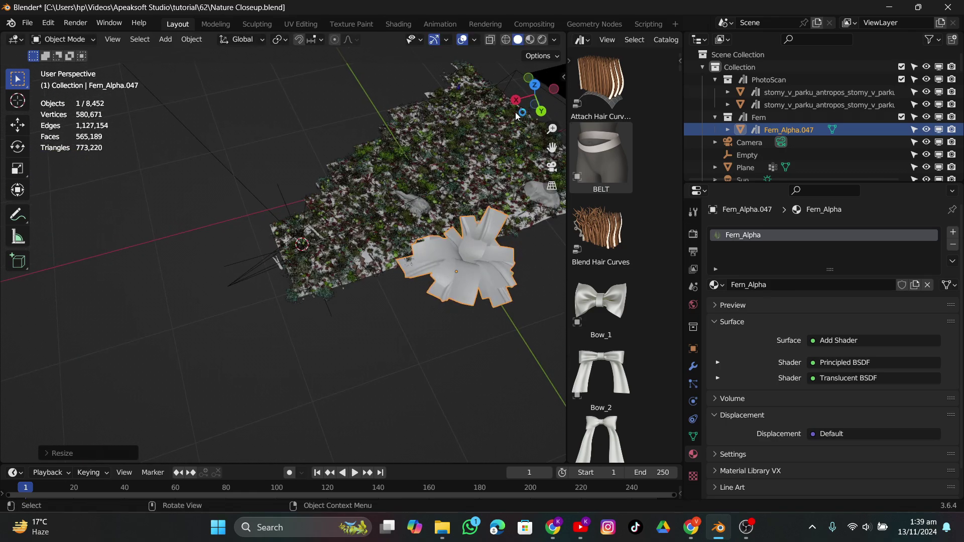
left_click(533, 90)
key("g")
left_click(442, 200)
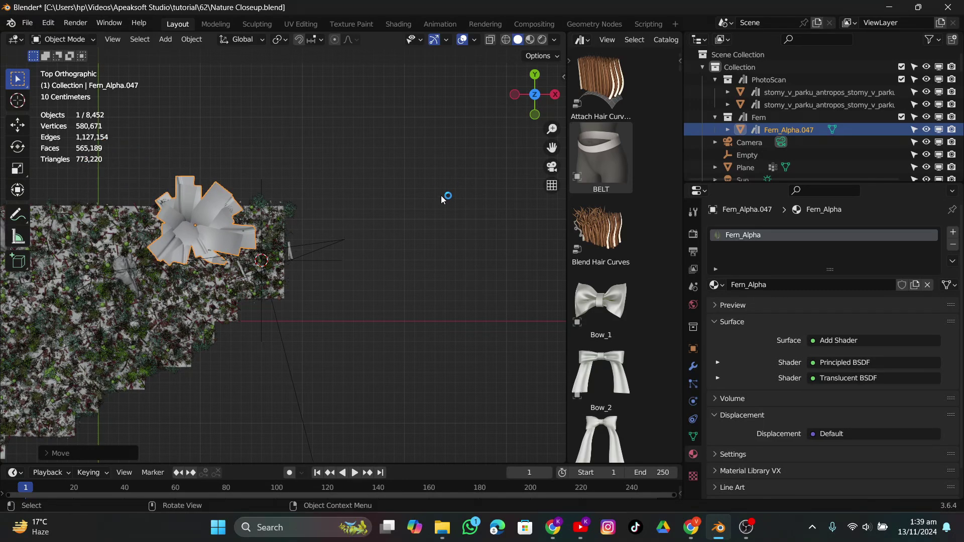
Step: Adjust the fern's position over the ground plane and scale it down further
middle_click_drag(407, 231, 247, 173)
scroll(247, 174, "up", 5)
key("g")
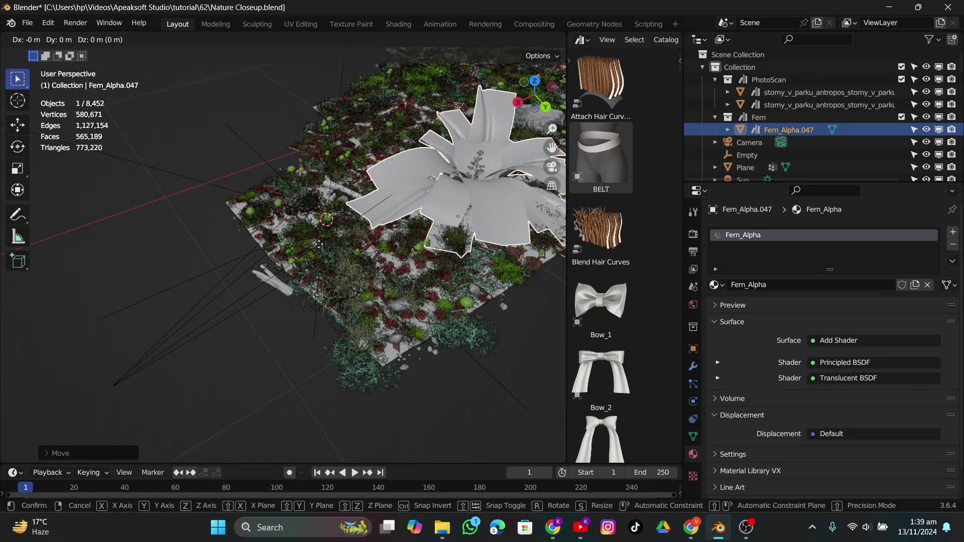
key("s")
left_click(496, 200)
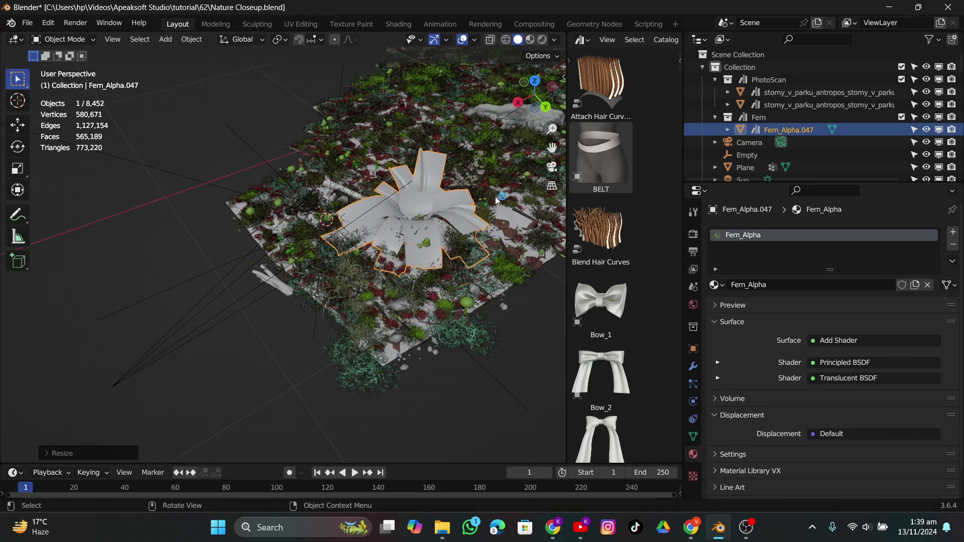
Step: From the camera view, reposition and resize the fern so its leaves fill the upper-right background behind the mushrooms
key("KP_0")
key("g")
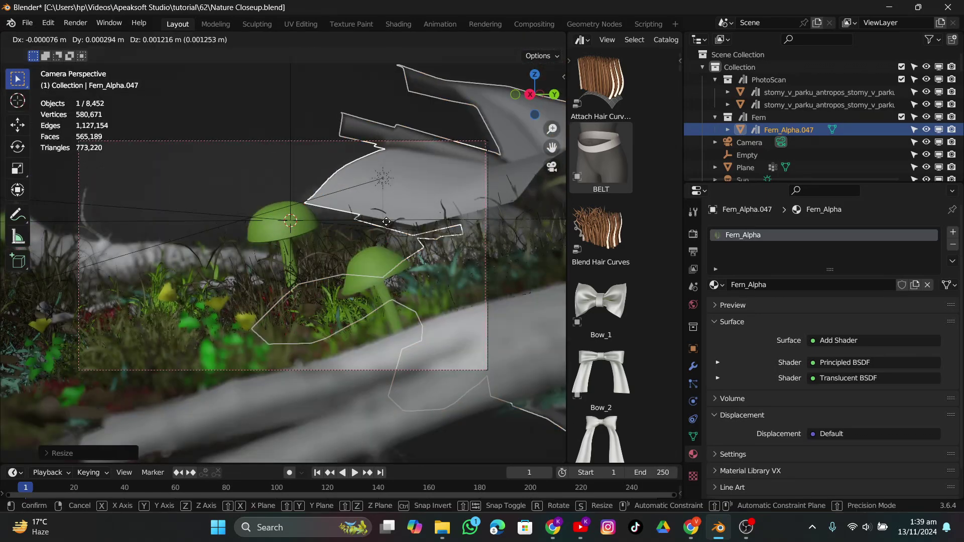
left_click(308, 81)
key("s")
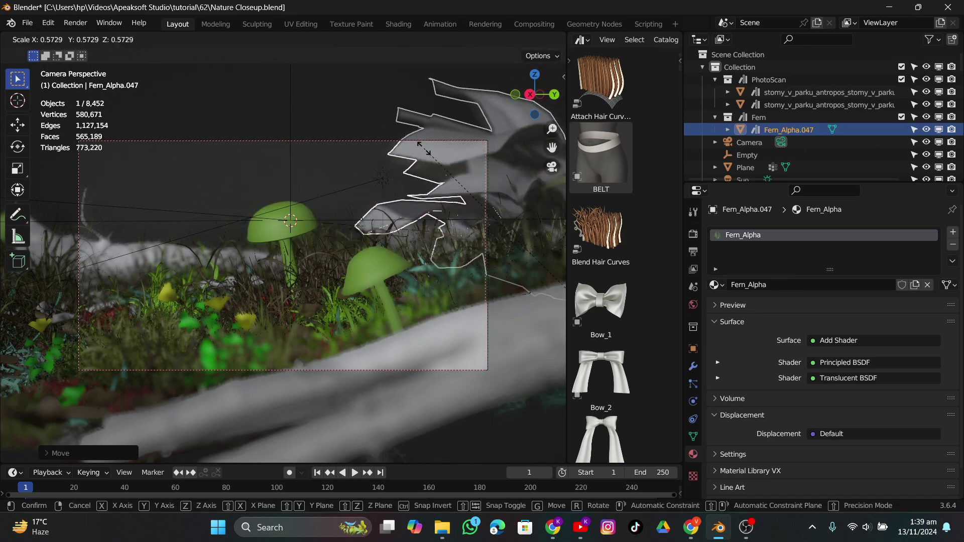
left_click(481, 83)
left_click(462, 44)
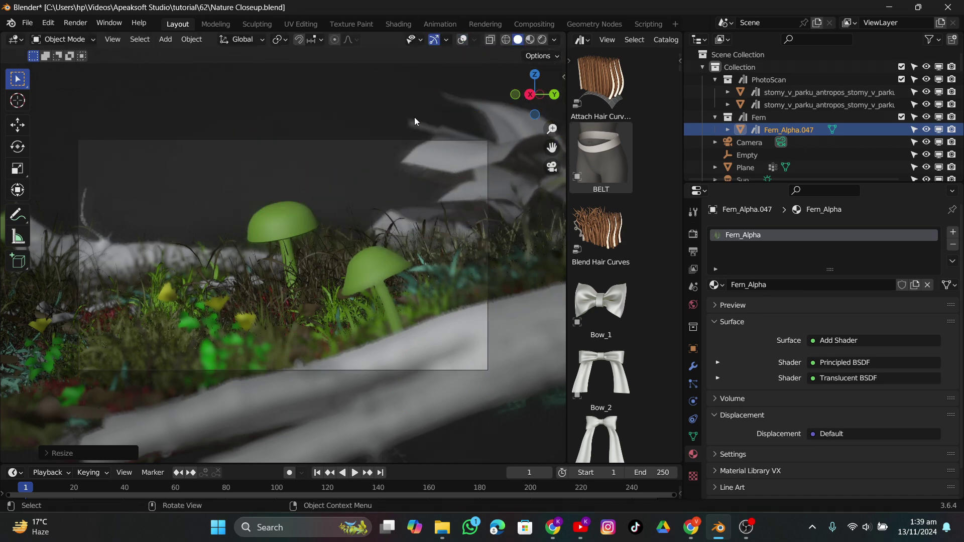
key("s")
left_click(485, 84)
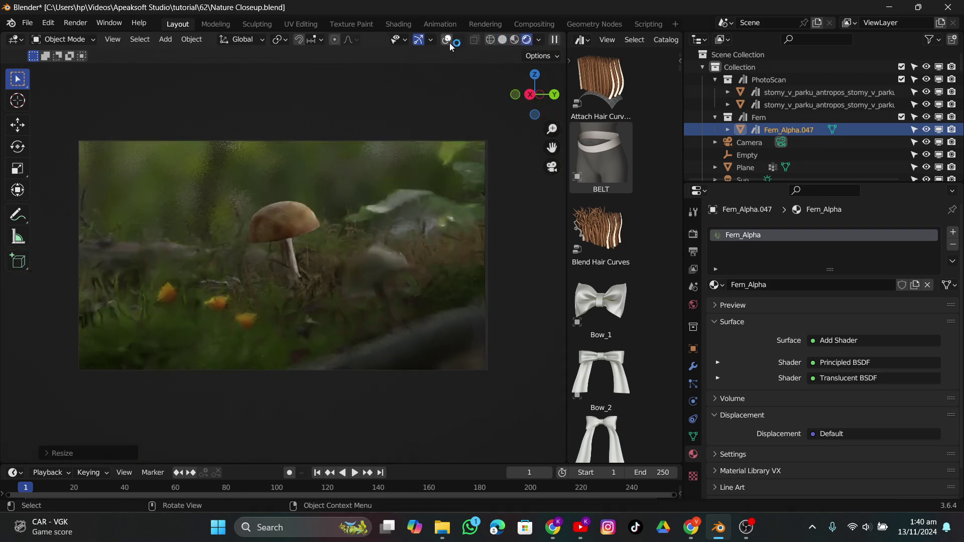
Step: Enlarge the fern slightly and rotate it about the Z axis, checking the leaves in the rendered camera preview without overlays
left_click(447, 40)
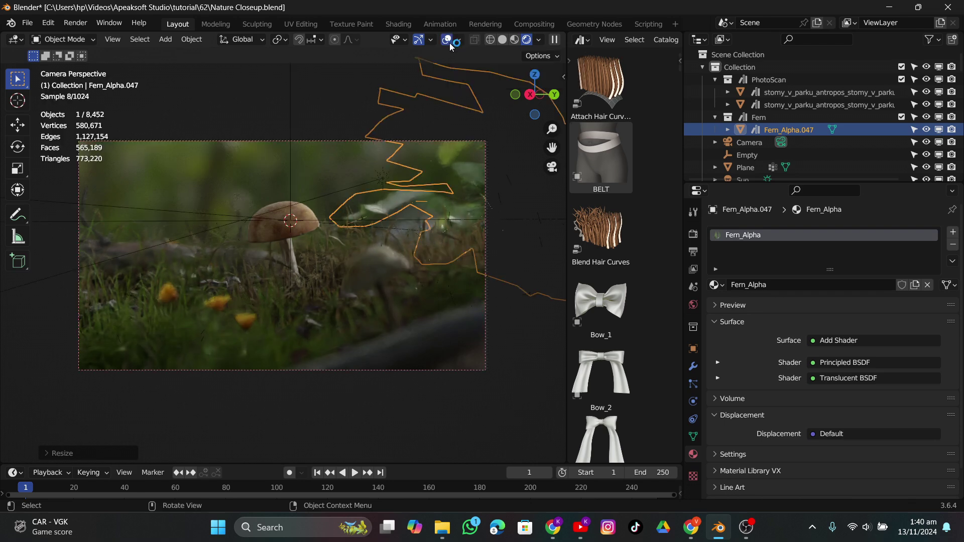
left_click(450, 45)
left_click(447, 40)
key("s")
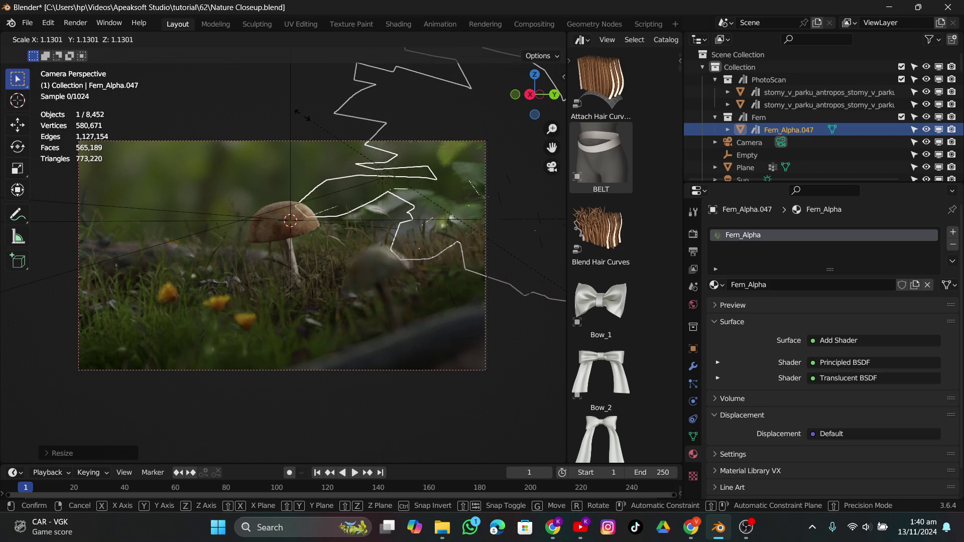
left_click(297, 111)
key("r")
key("z")
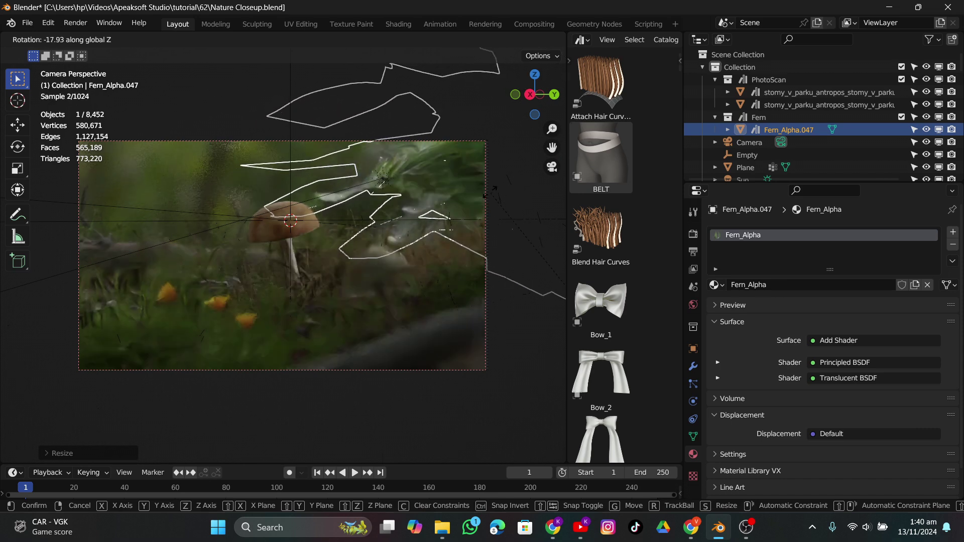
left_click(490, 191)
left_click(447, 40)
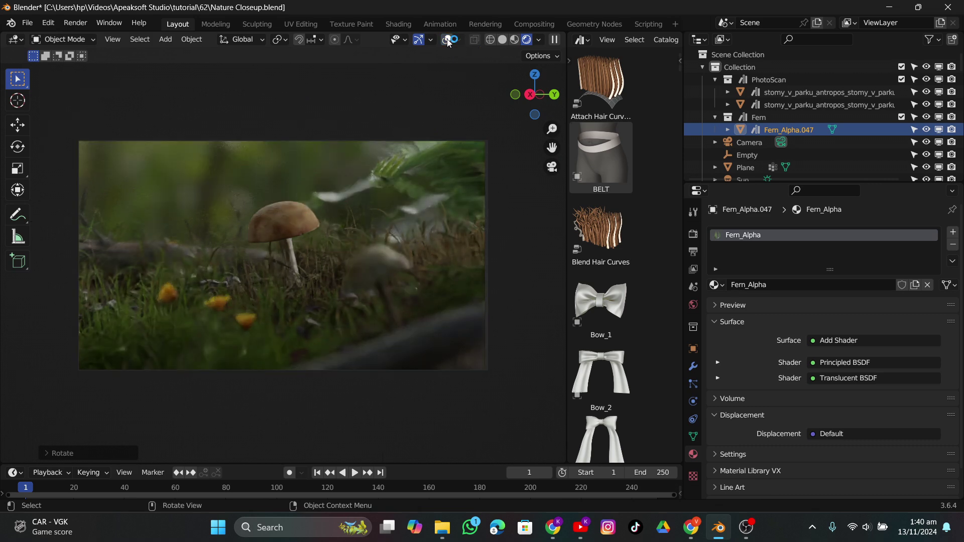
left_click(447, 40)
Step: Make a linked duplicate of the fern in the top view and place it so it fills the left background of the camera frame
left_click(509, 42)
mouse_move(435, 118)
middle_mouse_down()
mouse_move(444, 179)
mouse_move(452, 166)
middle_mouse_up()
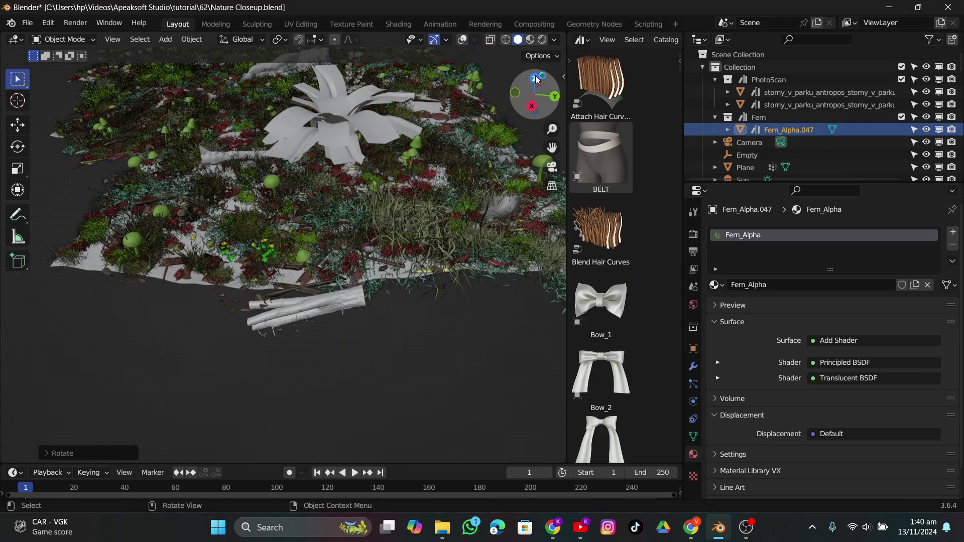
left_click(536, 78)
key("alt+d")
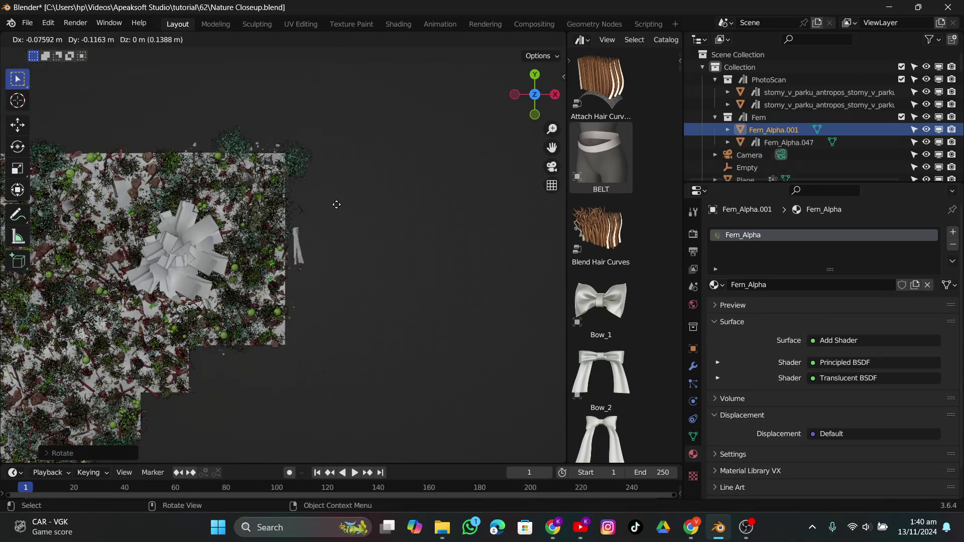
left_click(324, 266)
left_click(551, 168)
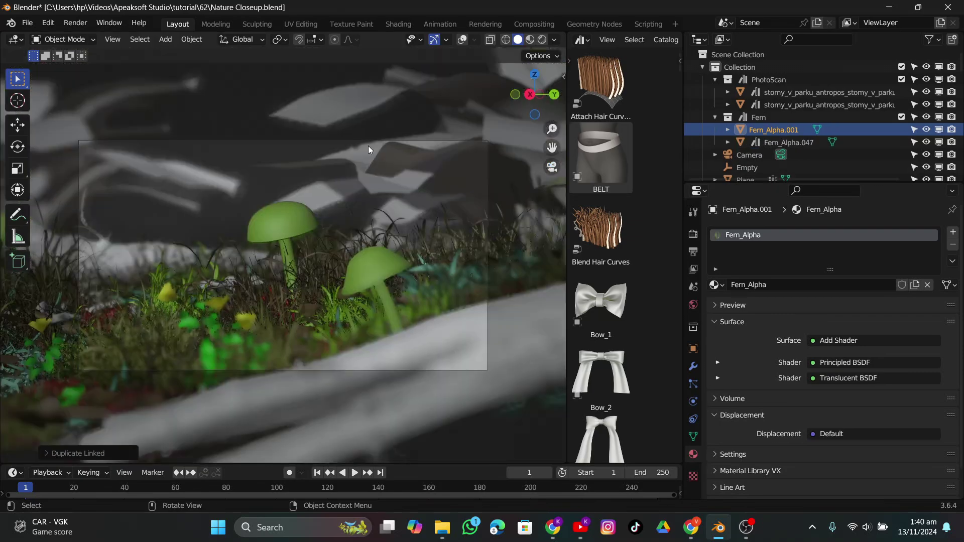
Step: Rotate the duplicated fern about 8 degrees and scale it down slightly, judging it in the rendered preview without overlays
key("r")
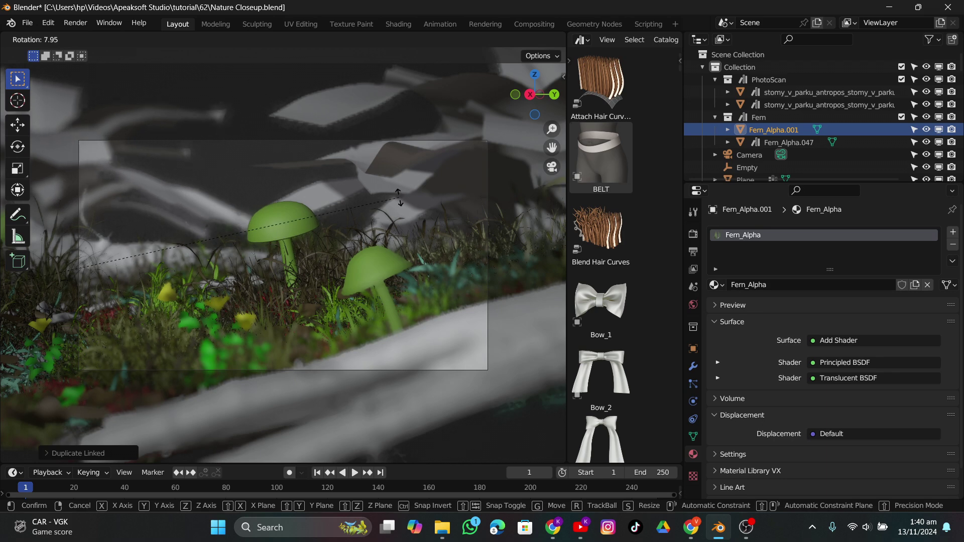
left_click(399, 198)
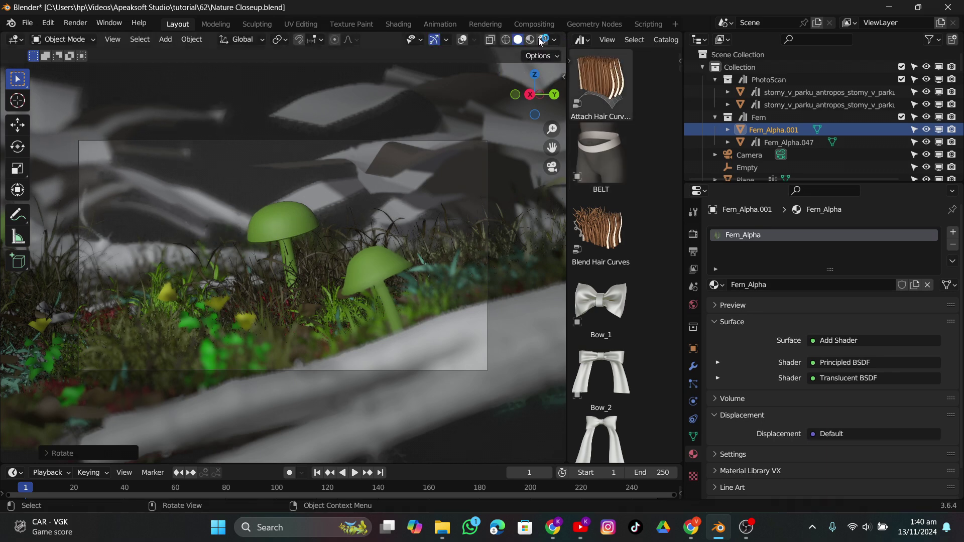
key("z")
key("8")
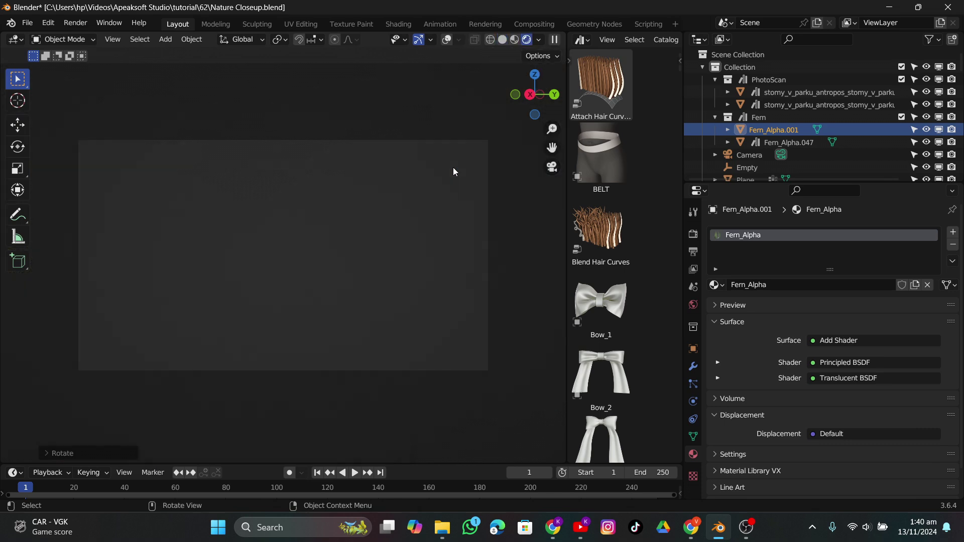
left_click(448, 40)
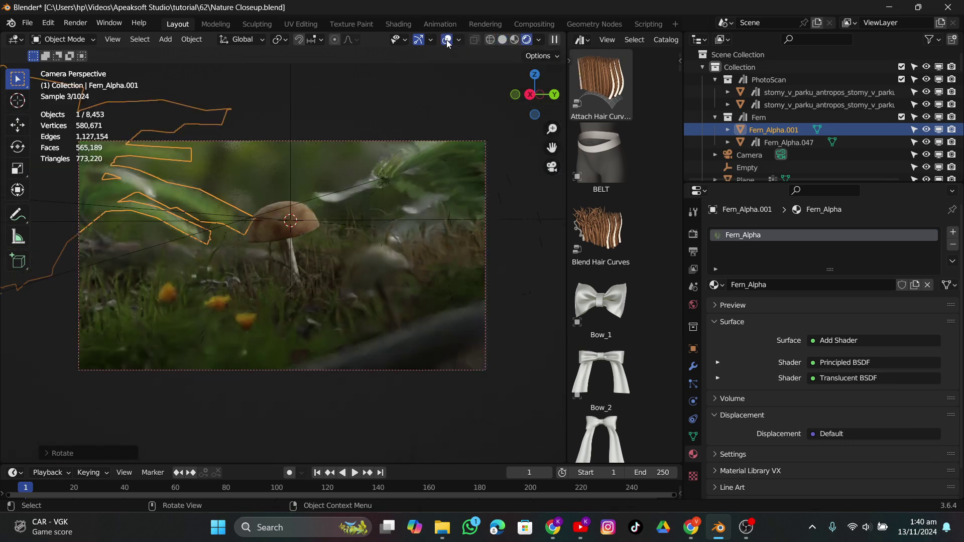
left_click(448, 41)
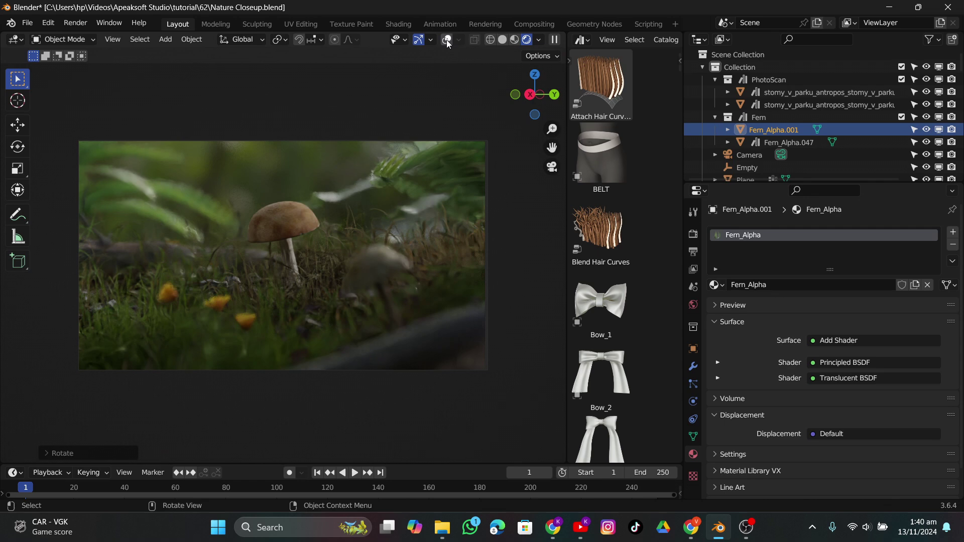
key("s")
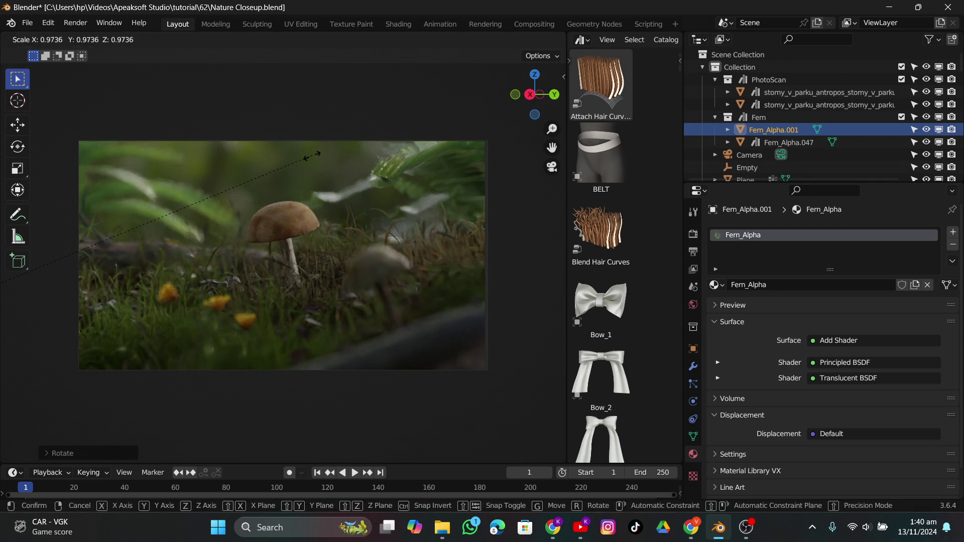
left_click(298, 167)
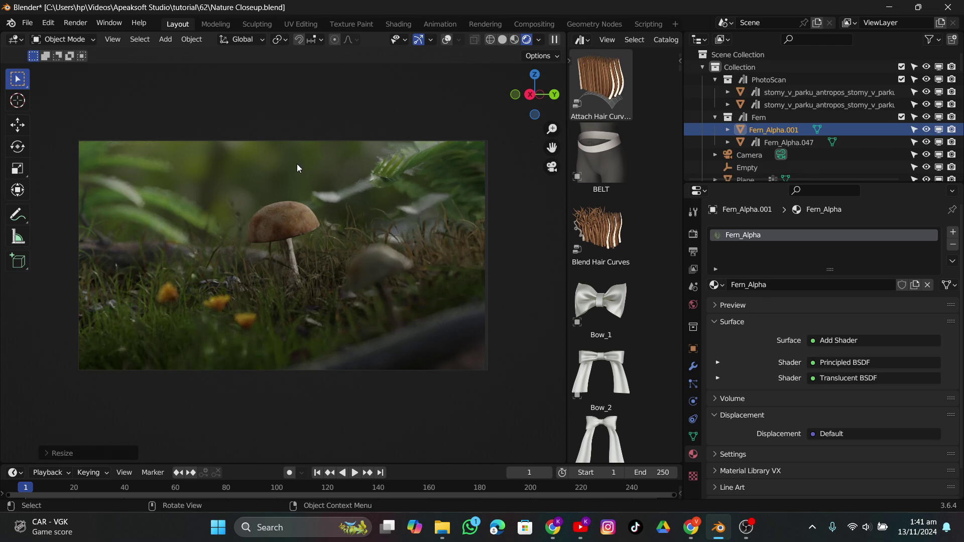
Step: Return to solid shading and choose the bushes collection from the asset pack for appending
left_click(502, 39)
left_click(28, 23)
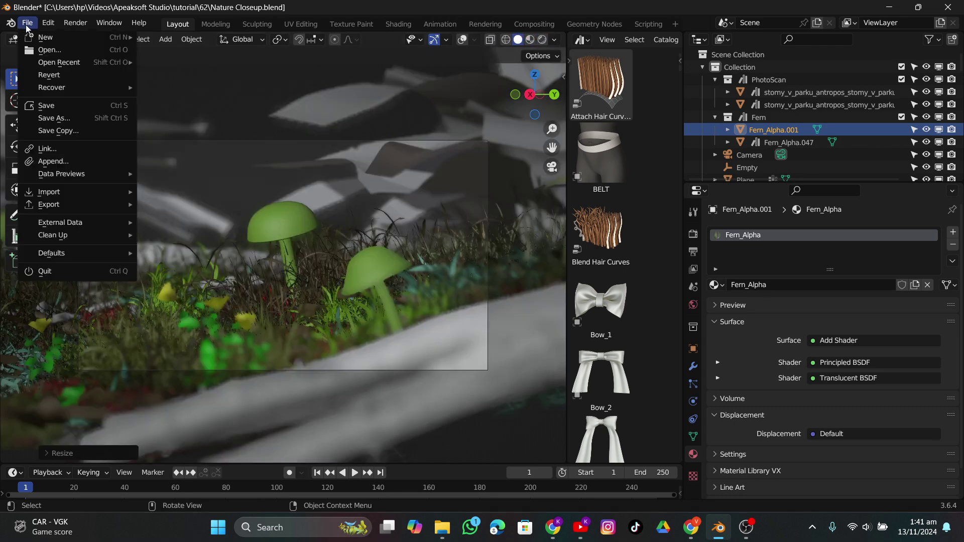
left_click(50, 161)
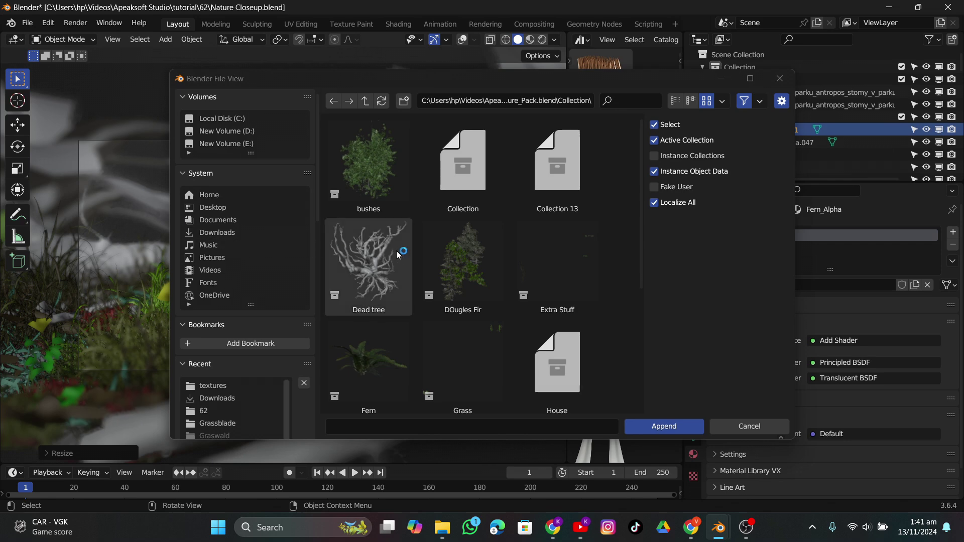
scroll(427, 221, "down", 3)
scroll(487, 295, "down", 2)
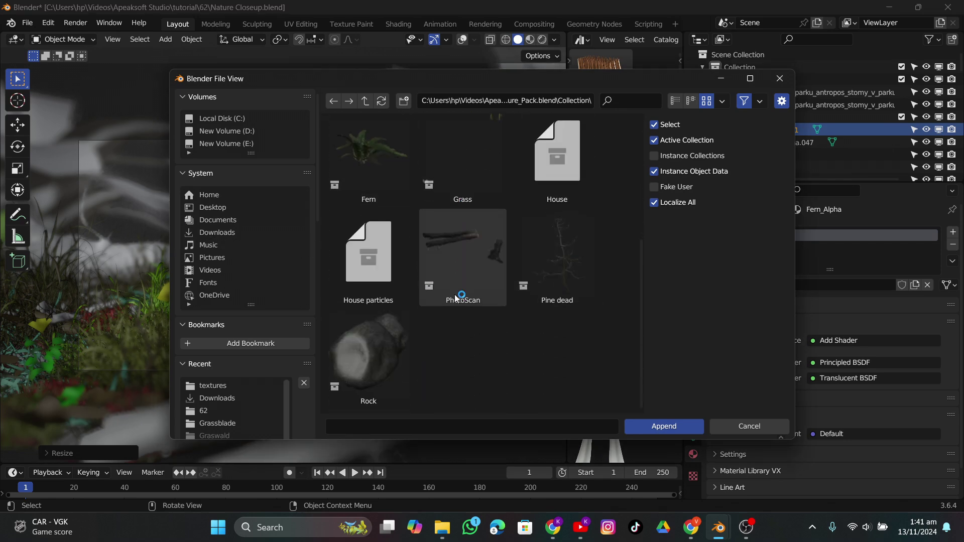
scroll(432, 329, "up", 3)
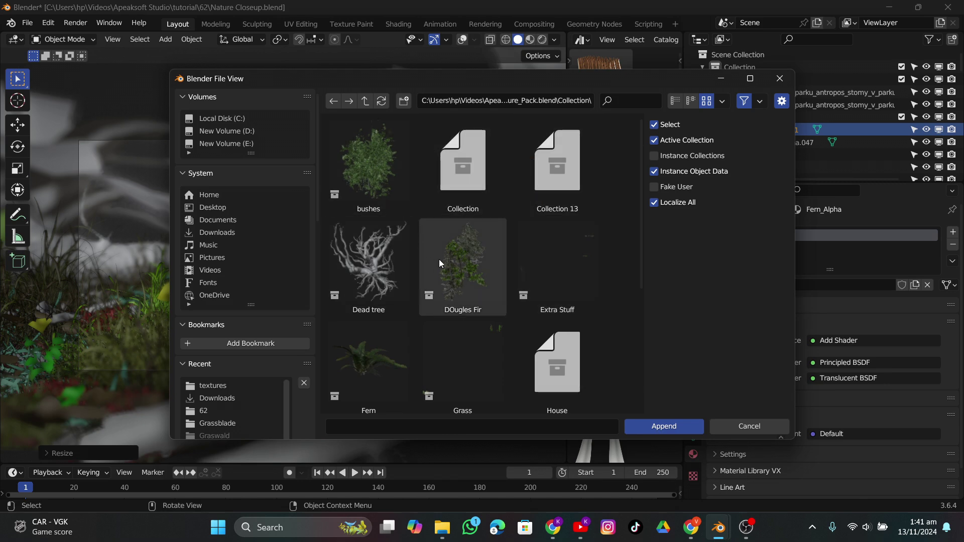
left_click(369, 179)
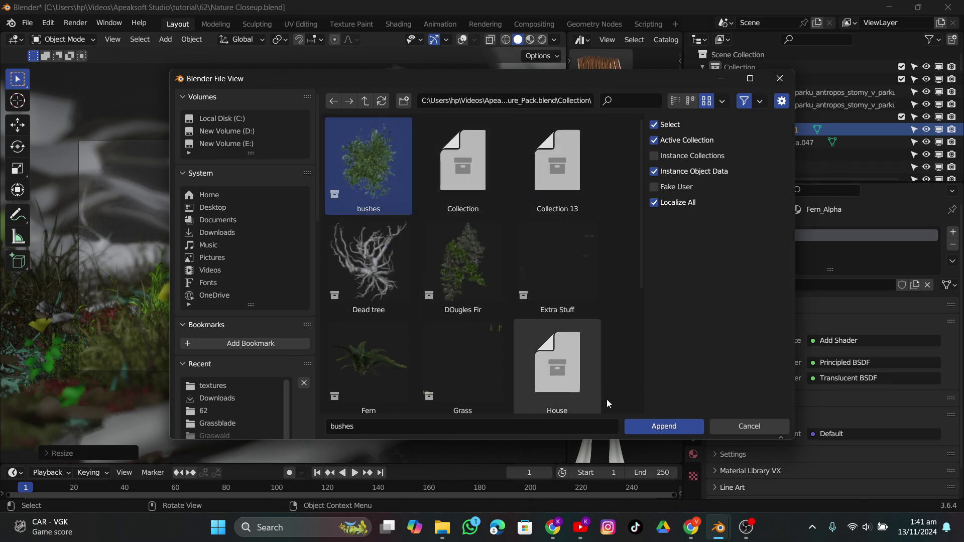